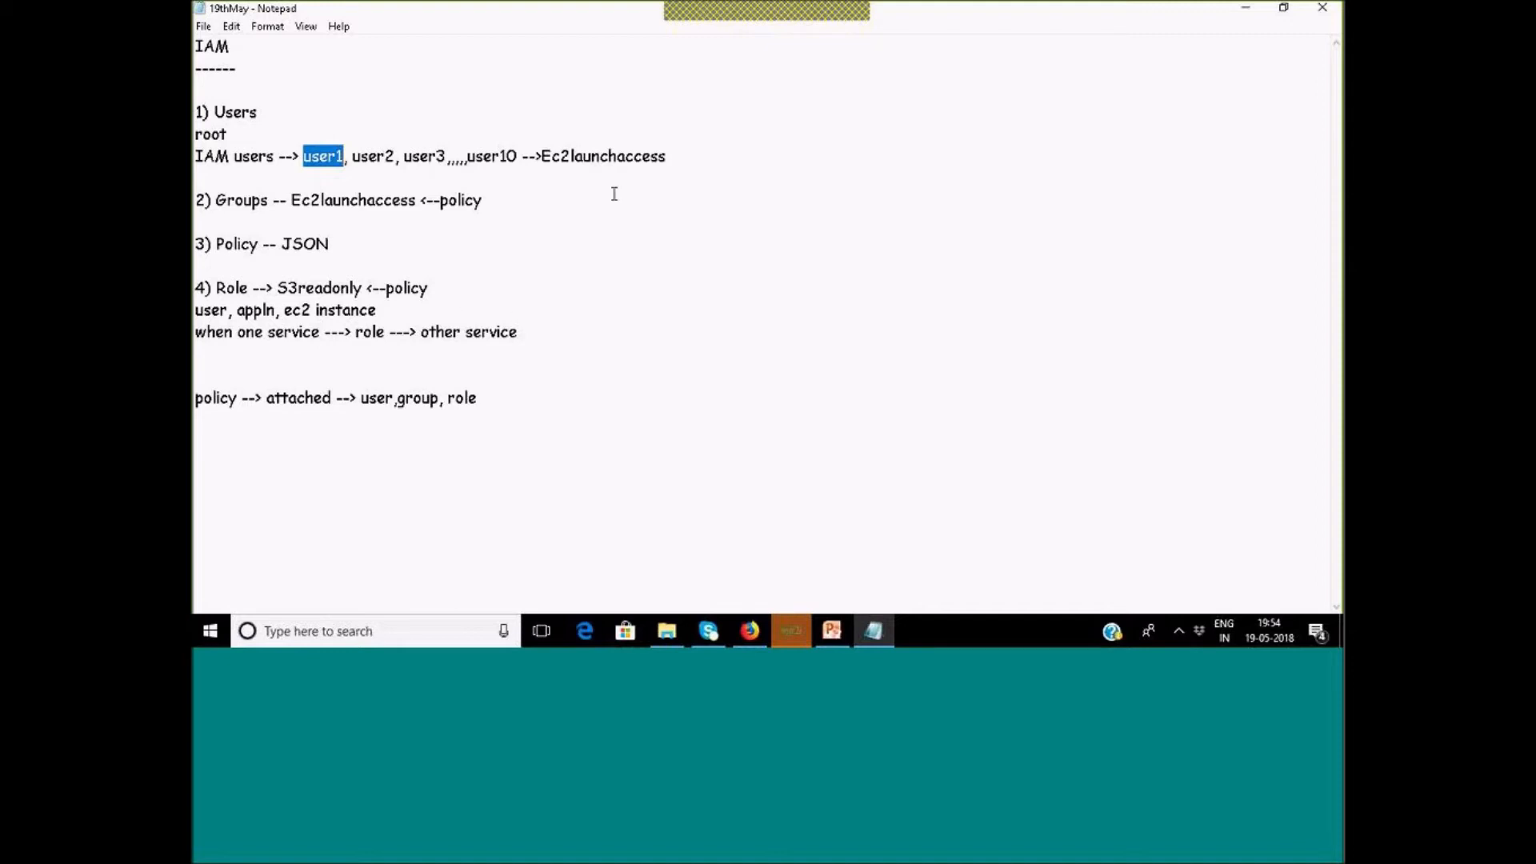
# Highlight the key terms in the IAM notes: user1, IAM users, Role, Policy and role.
pyautogui.moveTo(311, 158); pyautogui.dragTo(348, 158)
pyautogui.moveTo(303, 158); pyautogui.dragTo(354, 132)
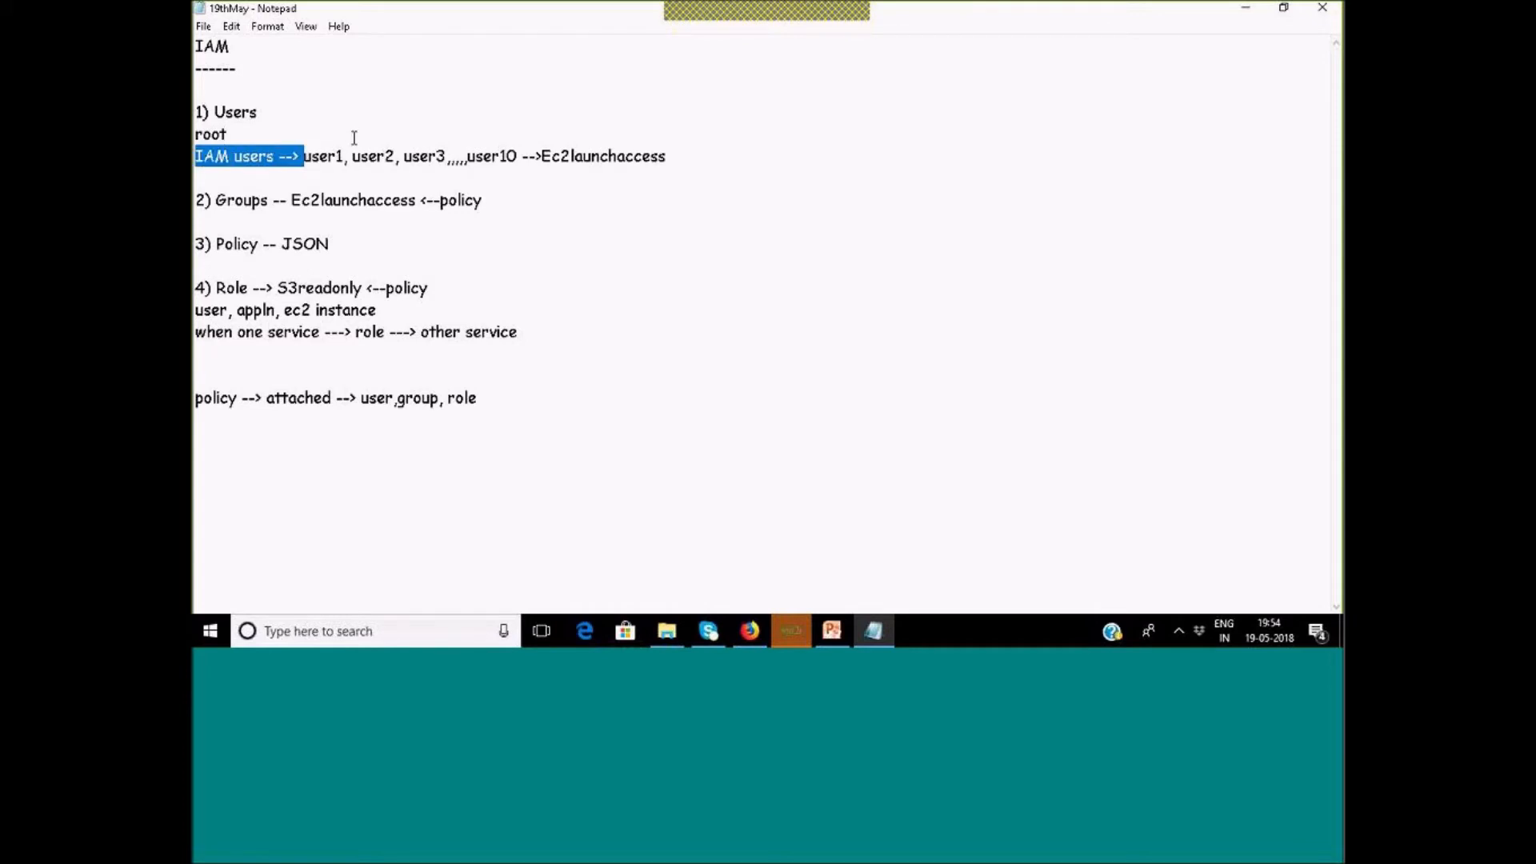
pyautogui.moveTo(212, 288); pyautogui.dragTo(363, 288)
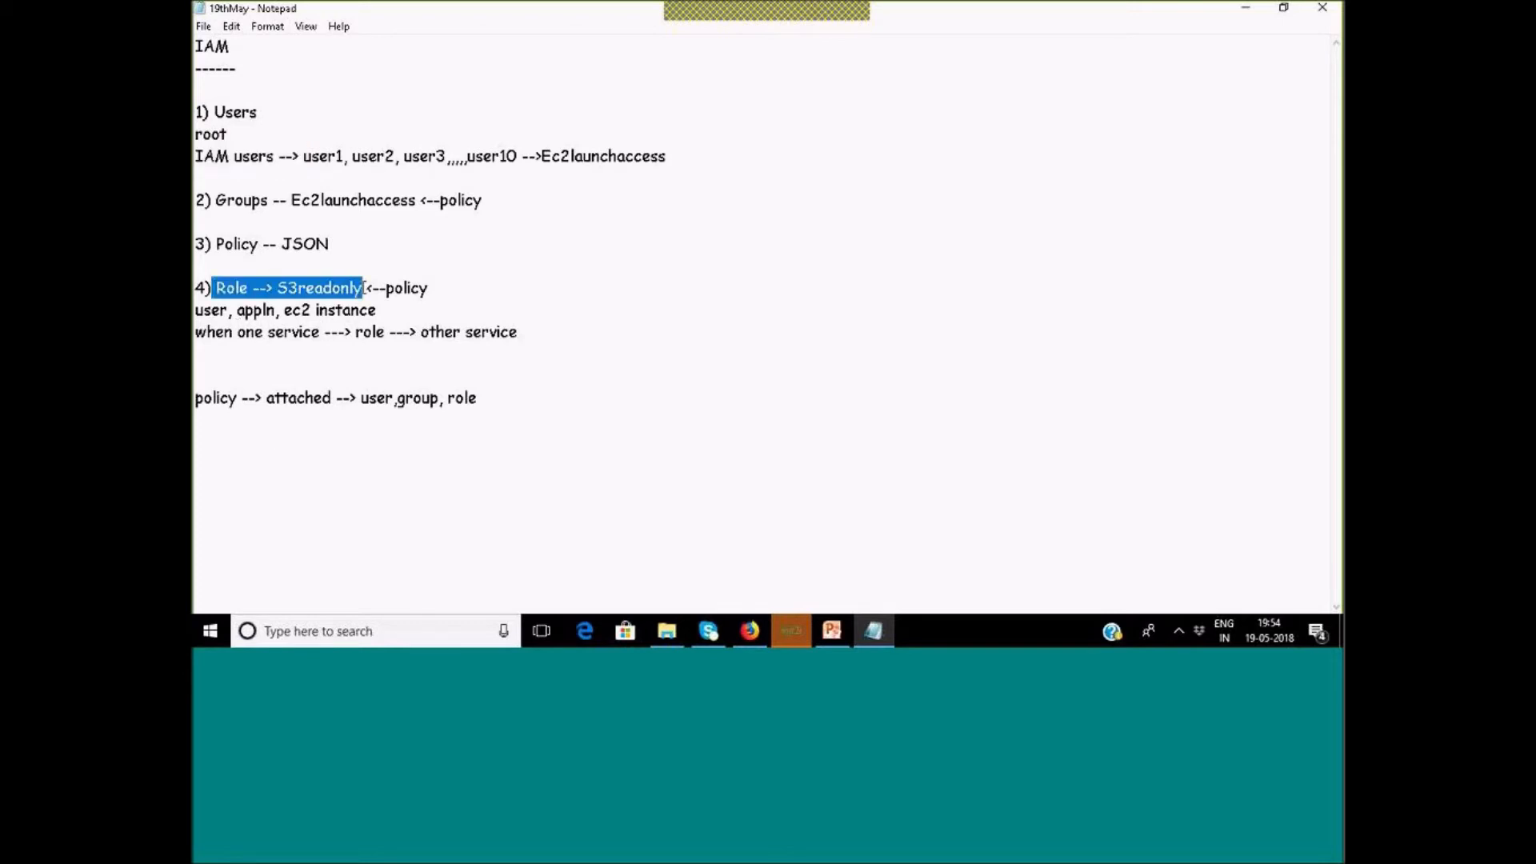
pyautogui.click(389, 289)
pyautogui.moveTo(389, 288); pyautogui.dragTo(433, 290)
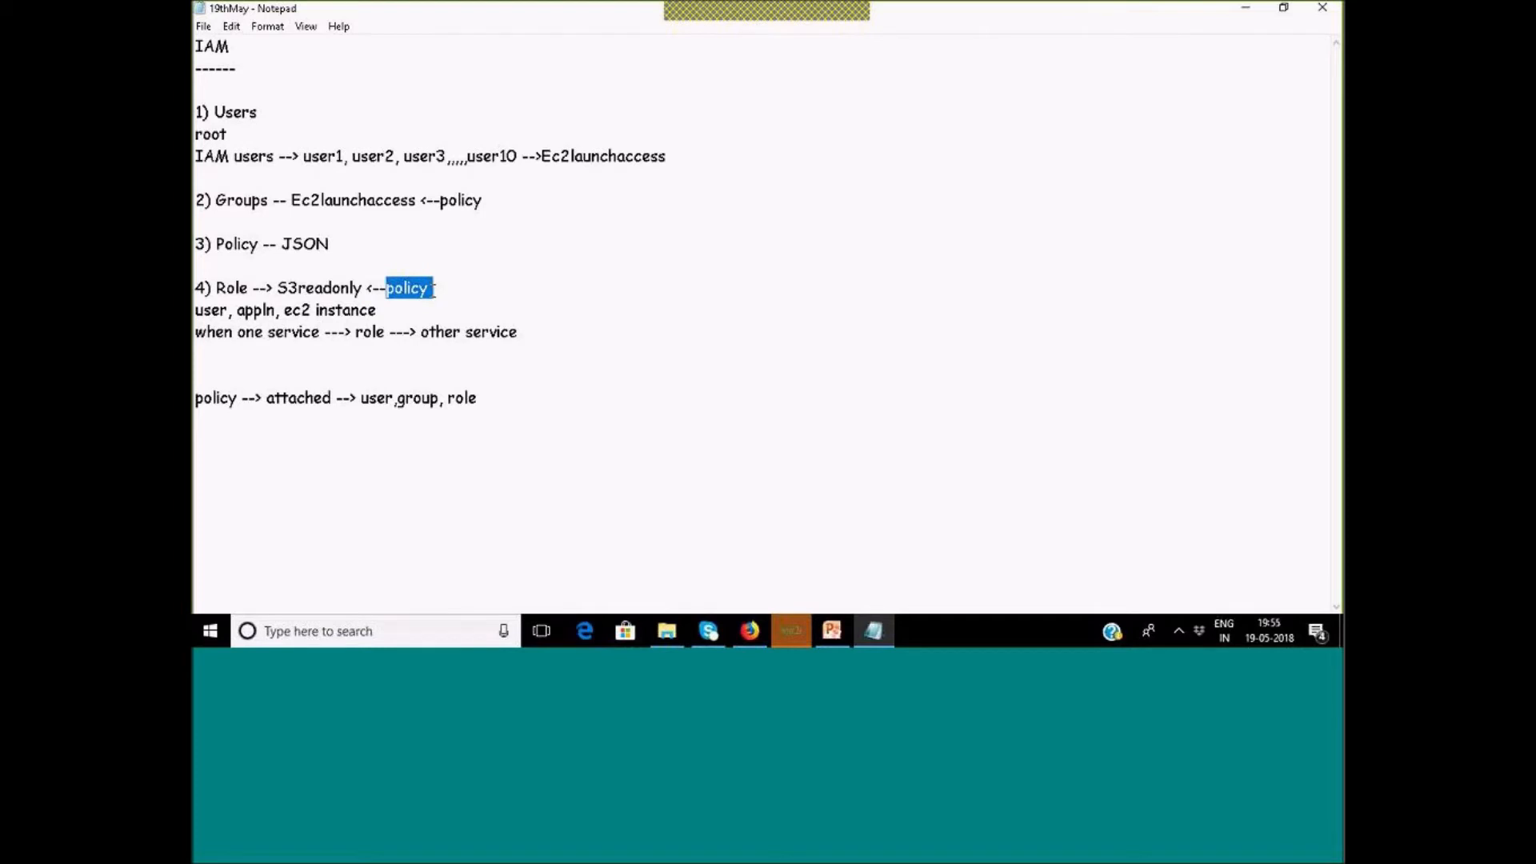
pyautogui.doubleClick(240, 288)
pyautogui.moveTo(218, 244); pyautogui.dragTo(270, 244)
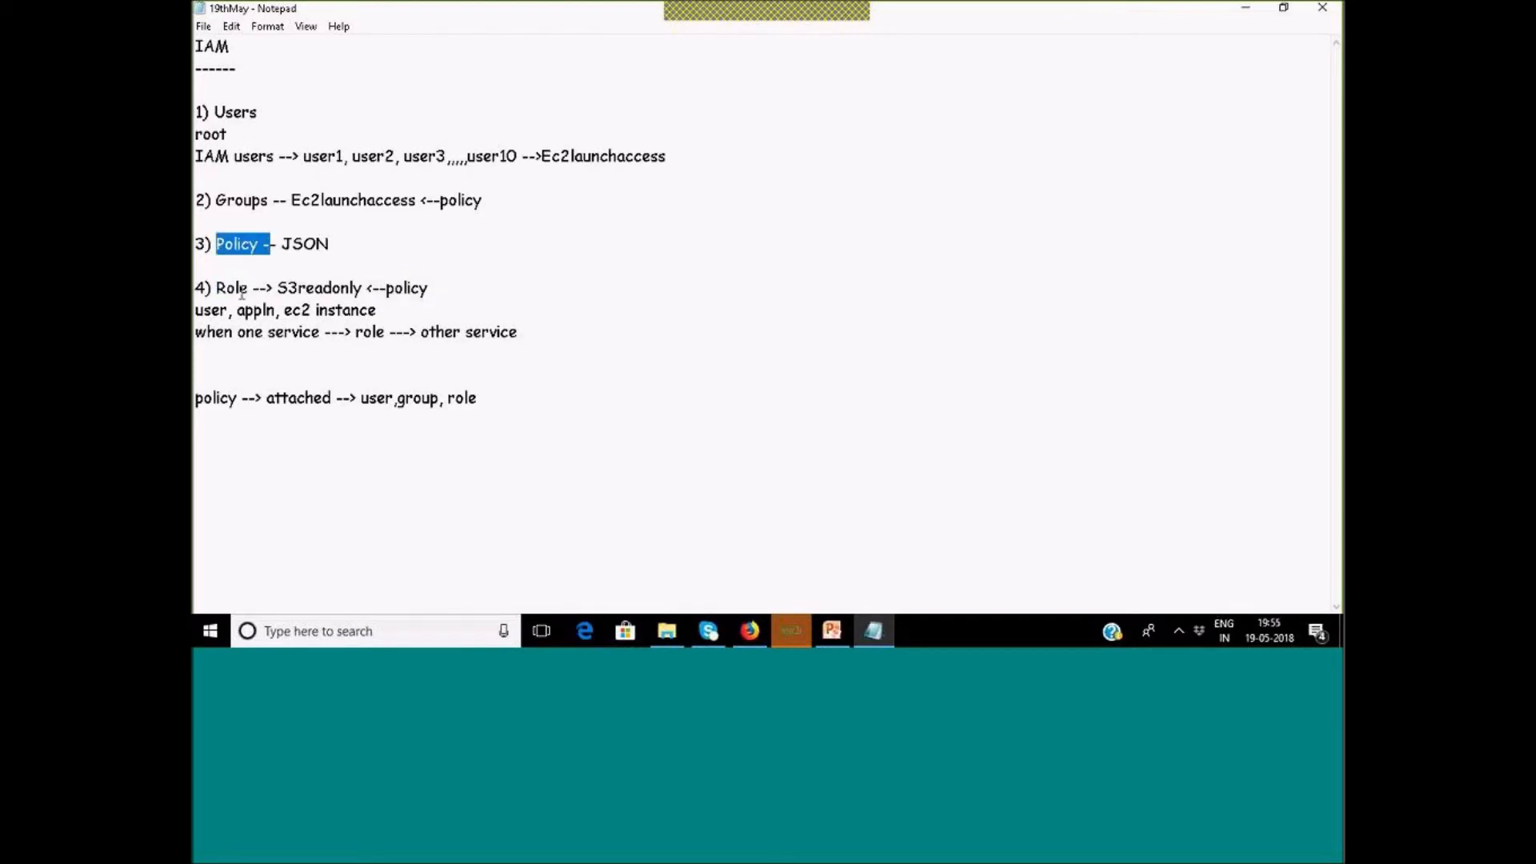
pyautogui.moveTo(206, 288); pyautogui.dragTo(253, 288)
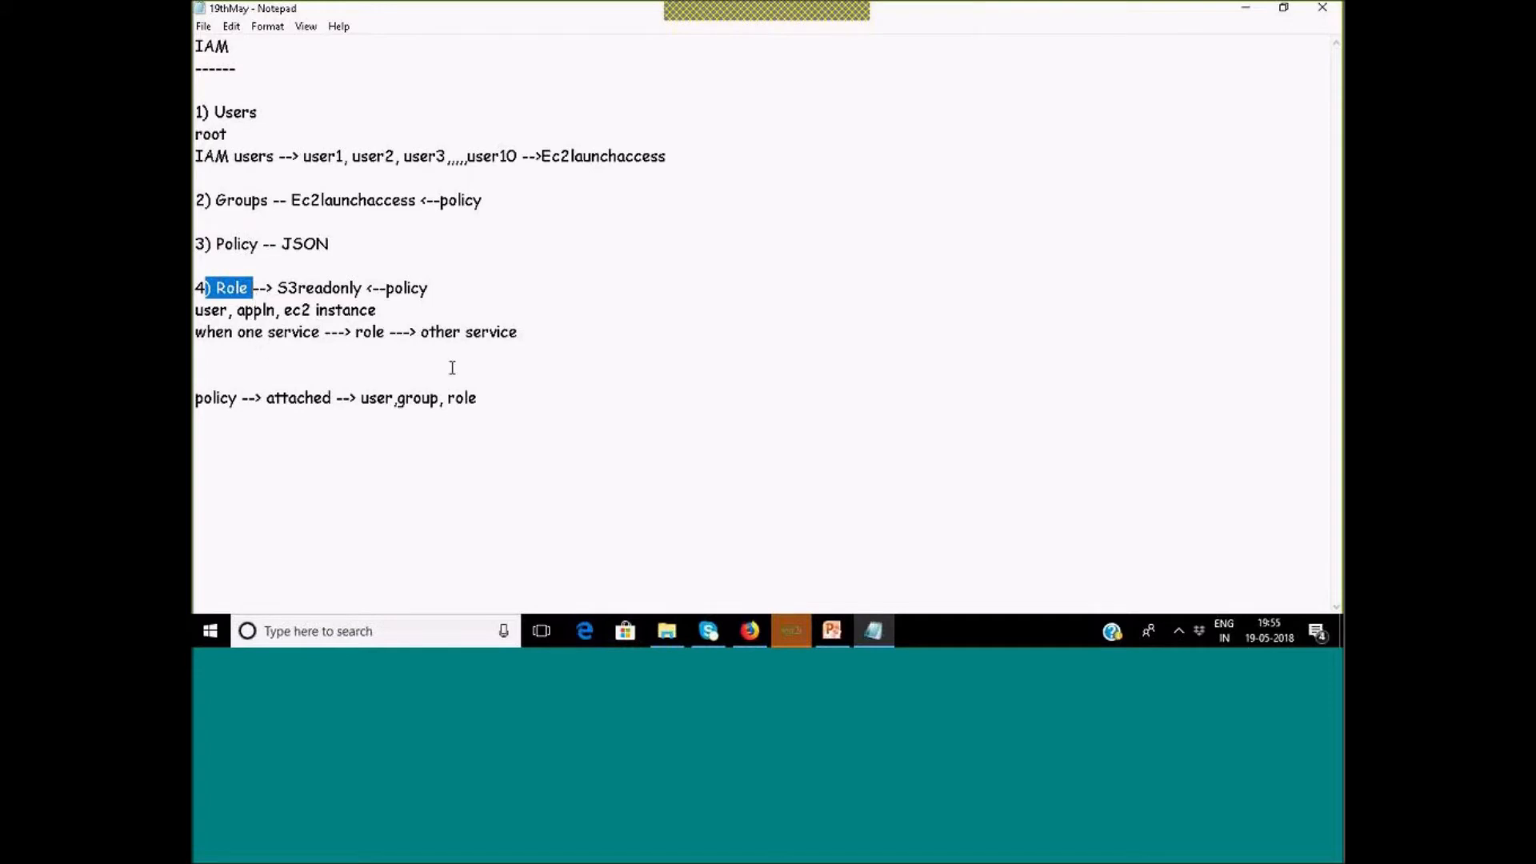
pyautogui.moveTo(355, 332); pyautogui.dragTo(391, 330)
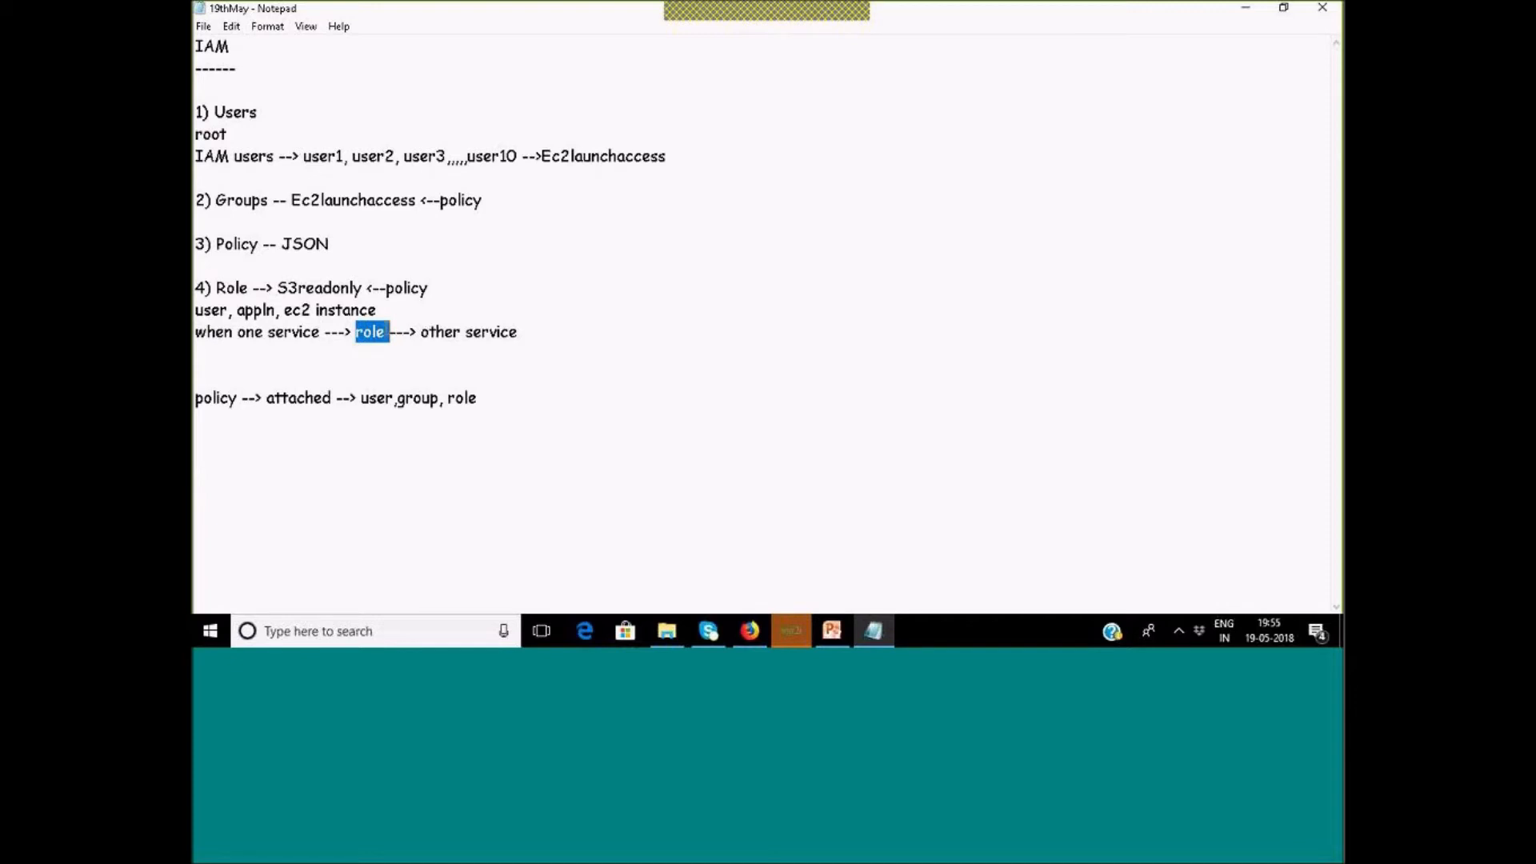
pyautogui.moveTo(216, 244); pyautogui.dragTo(271, 245)
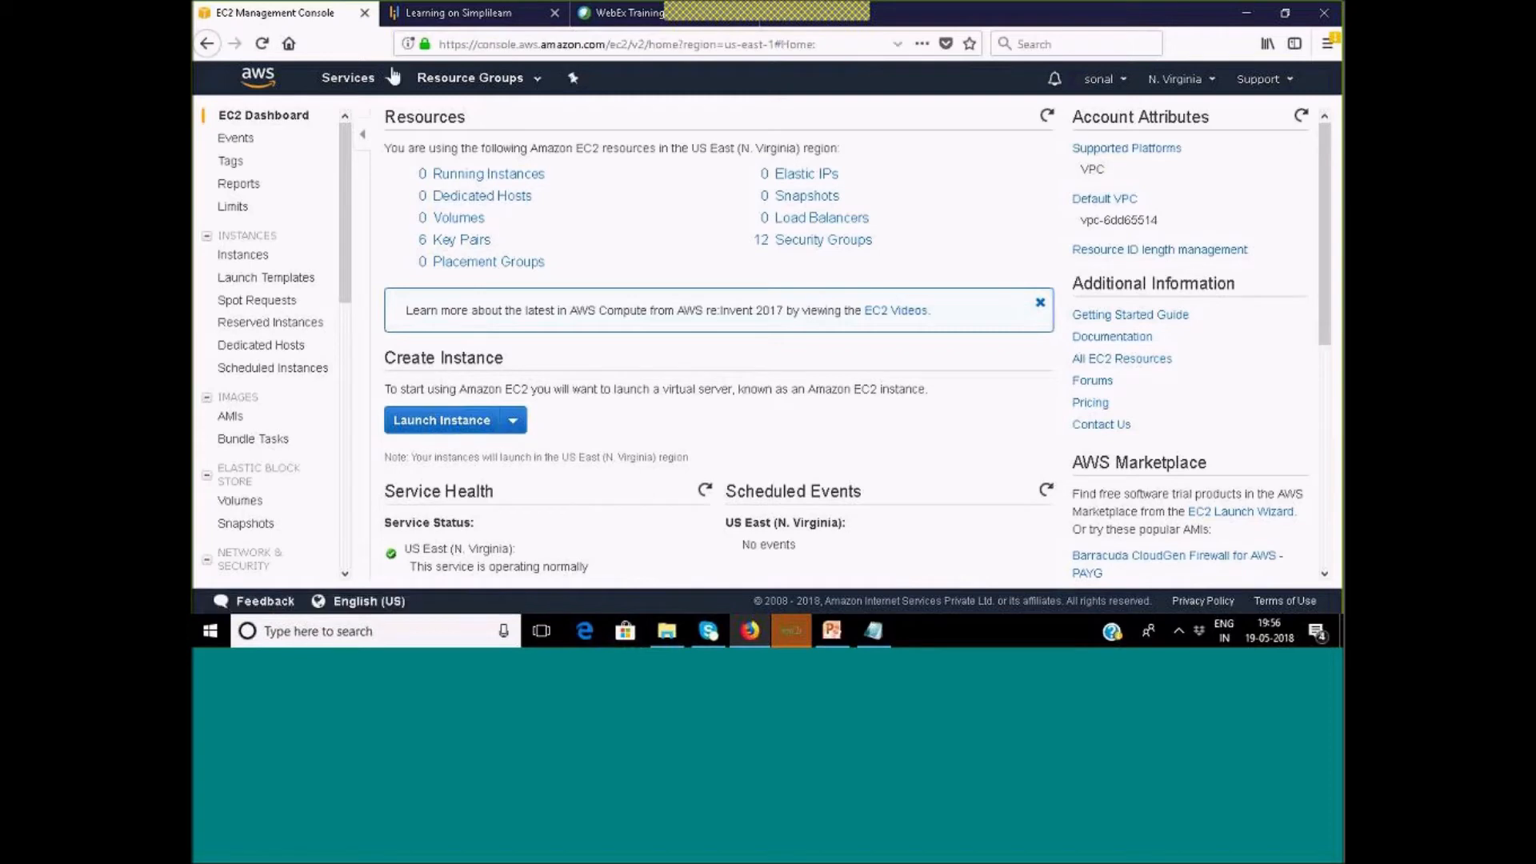
# Open the IAM dashboard by searching 'iam' in the Services list.
pyautogui.click(352, 78)
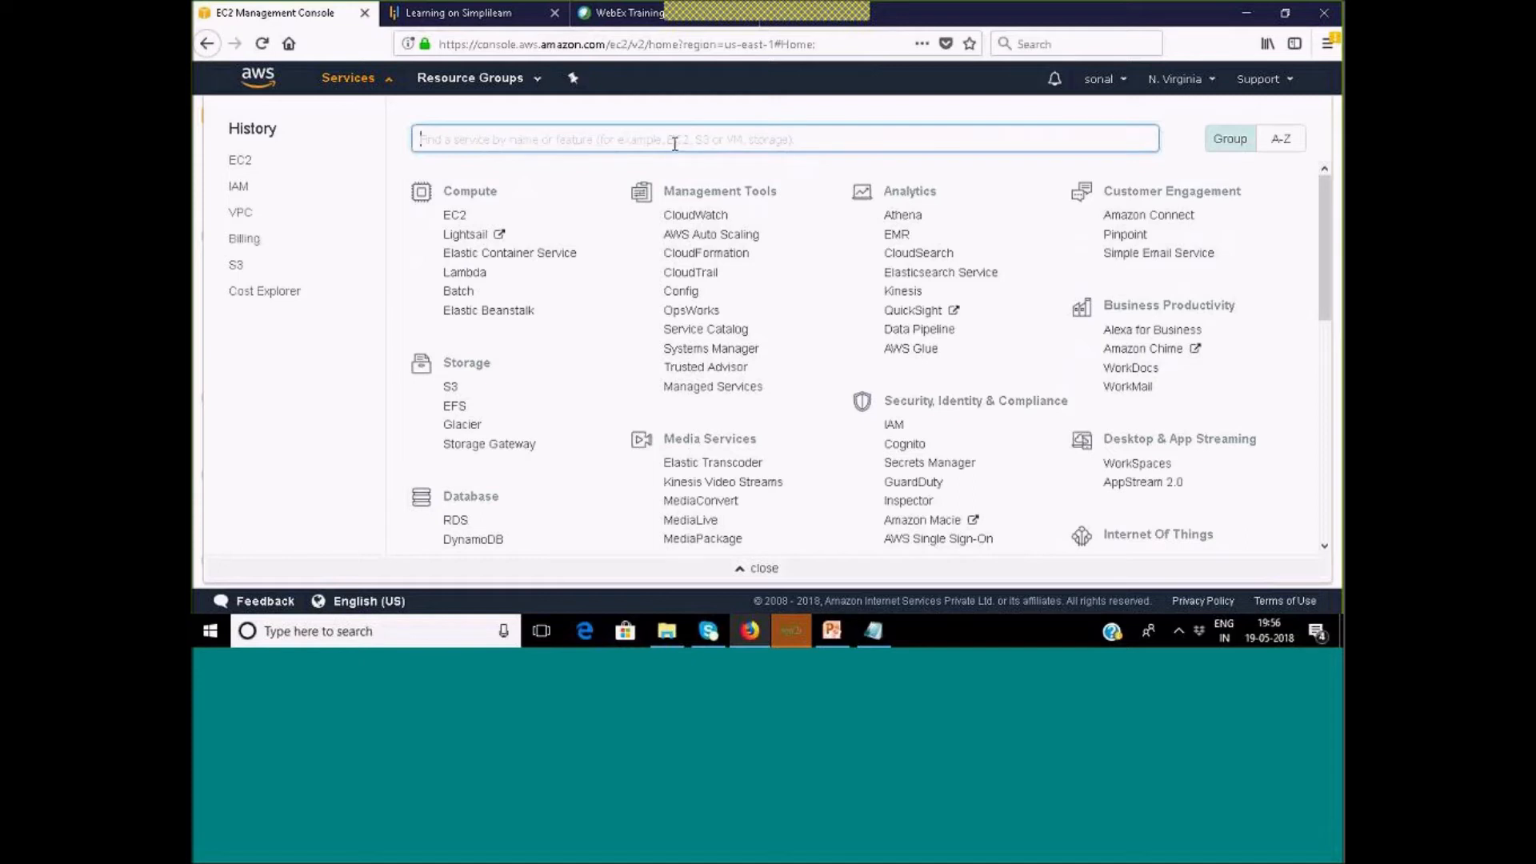
pyautogui.write('iam')
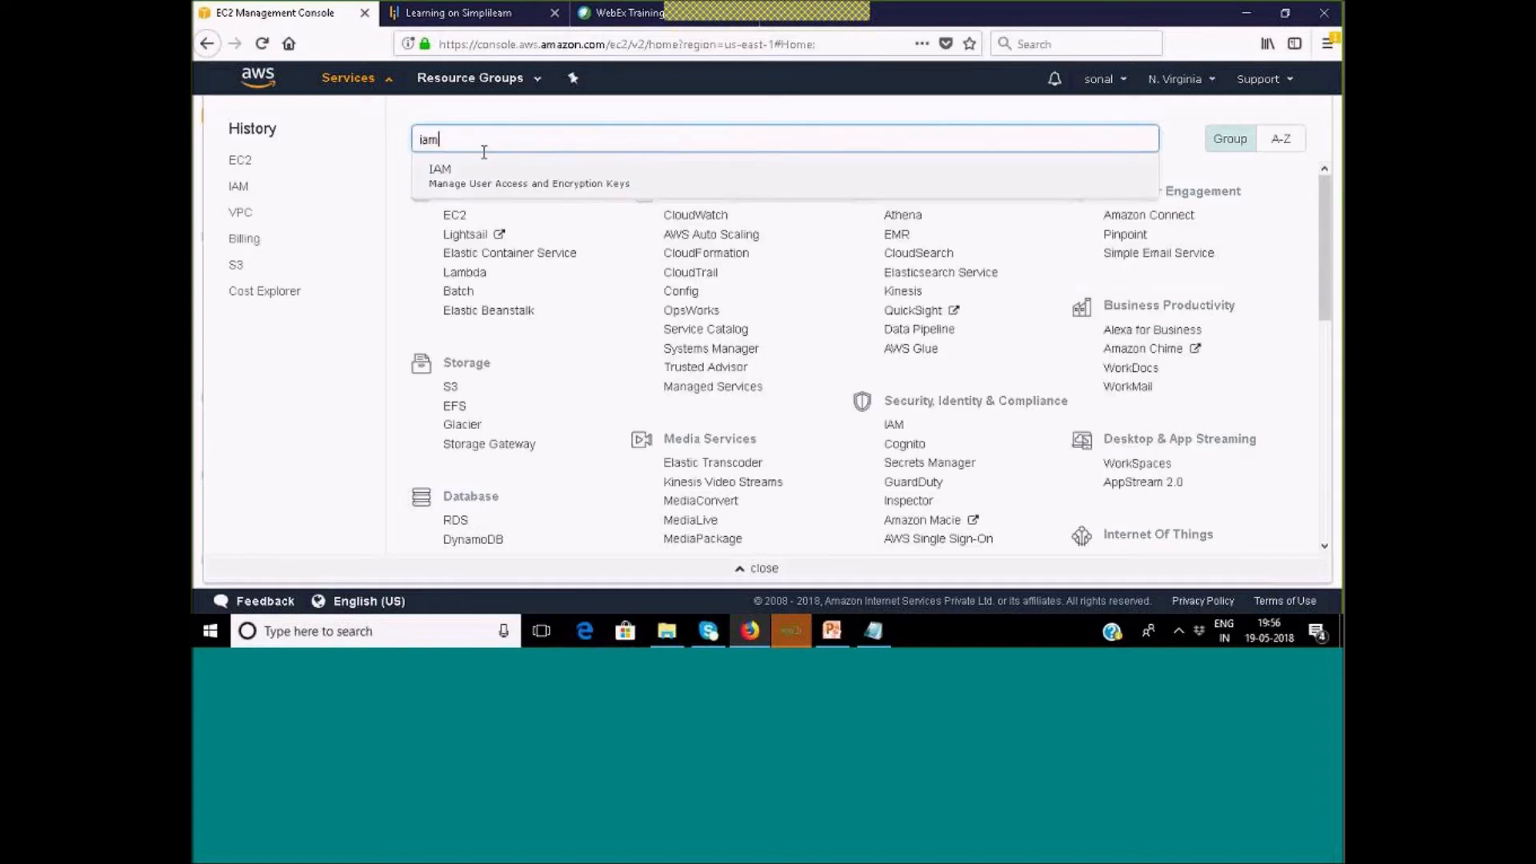
pyautogui.click(470, 178)
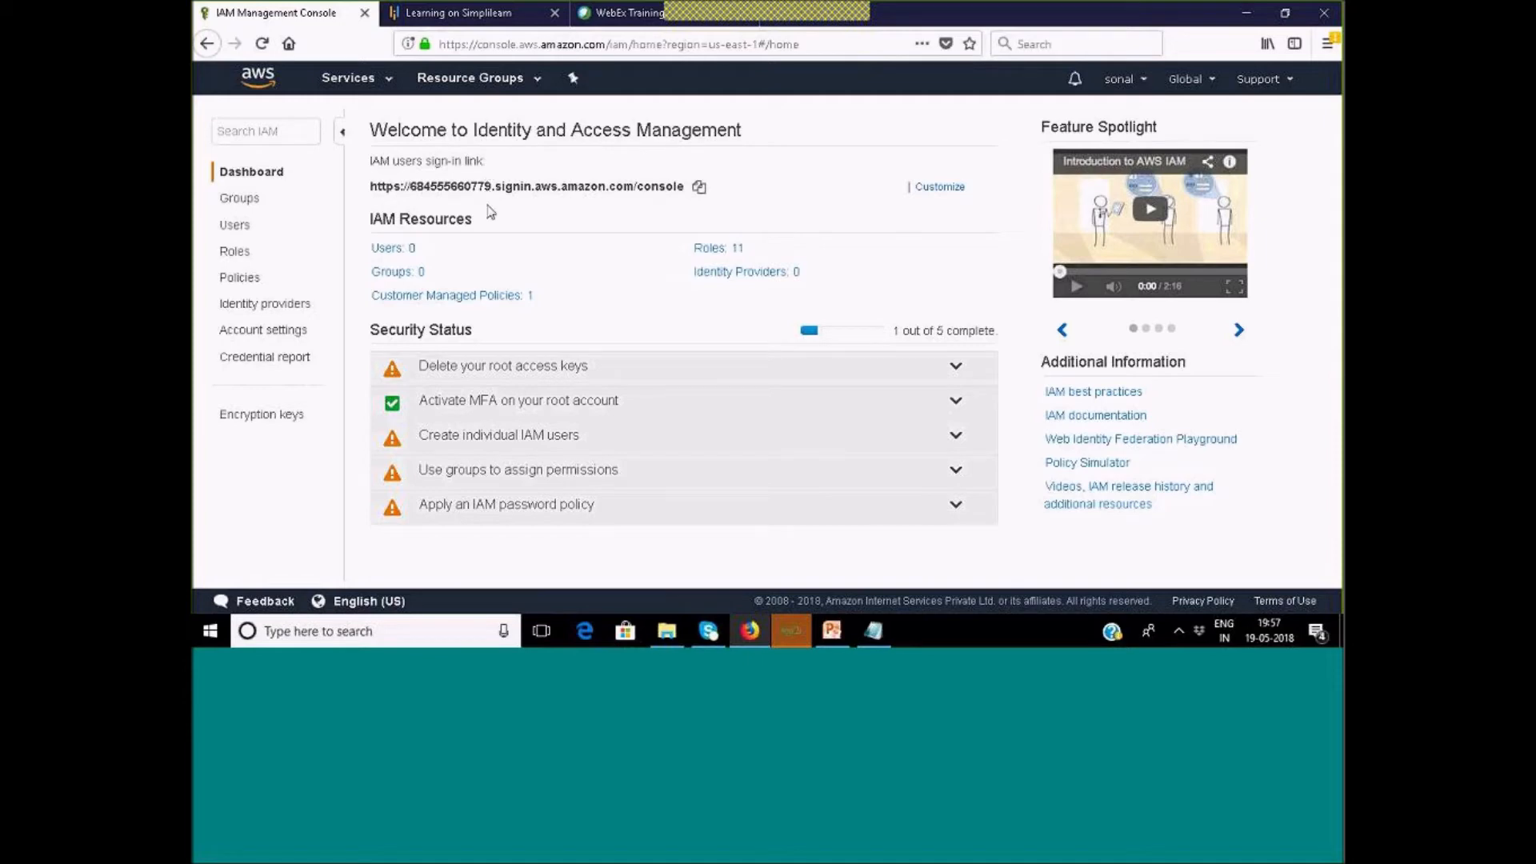
# Create a custom account alias for the IAM sign-in link, revising it after the already-exists error.
pyautogui.click(940, 187)
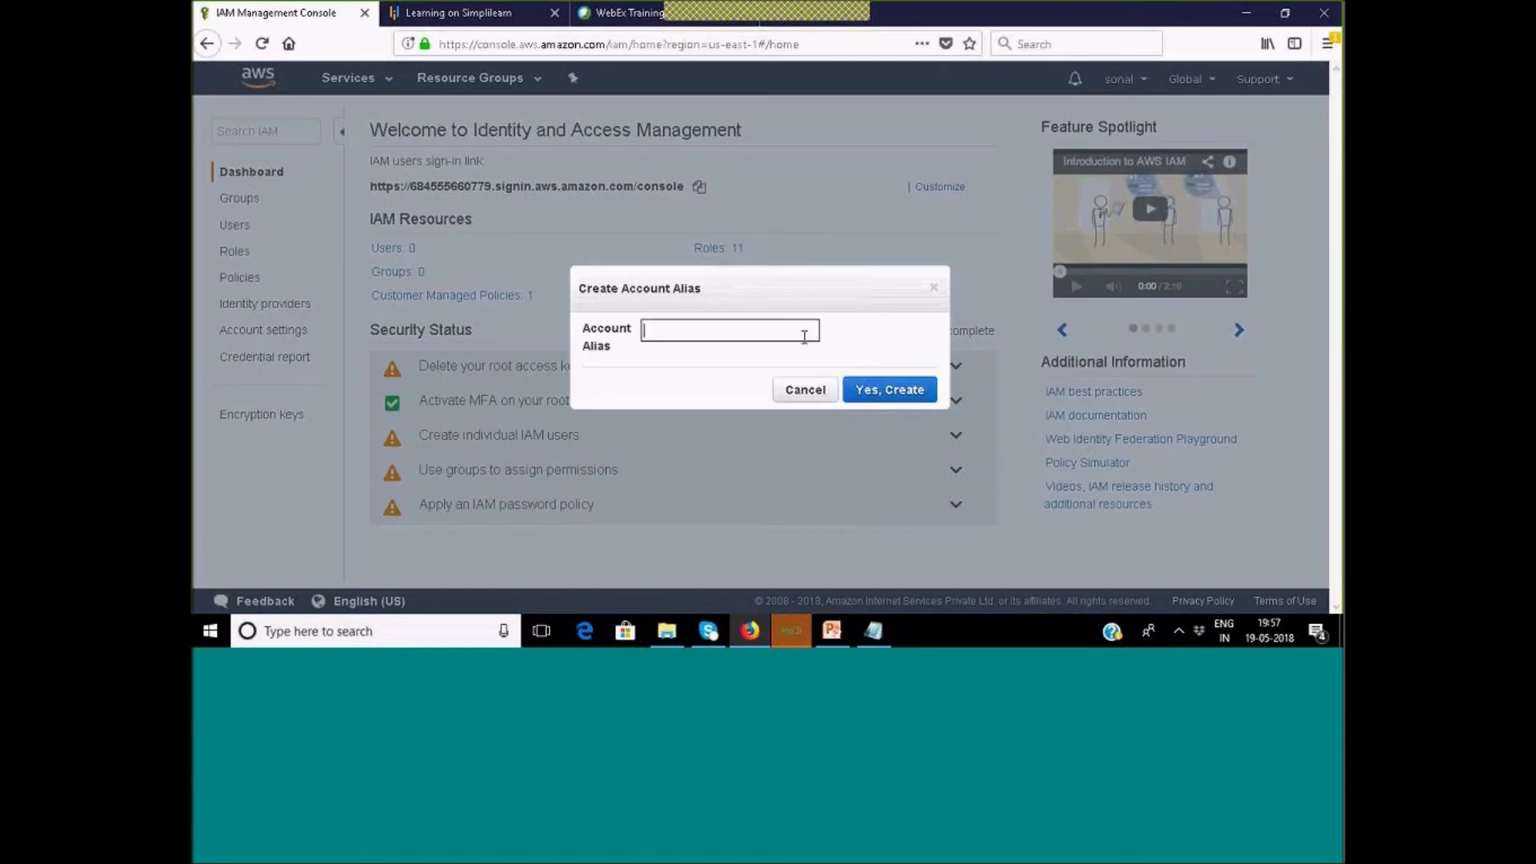
pyautogui.write('sonal')
pyautogui.click(887, 392)
pyautogui.click(695, 331)
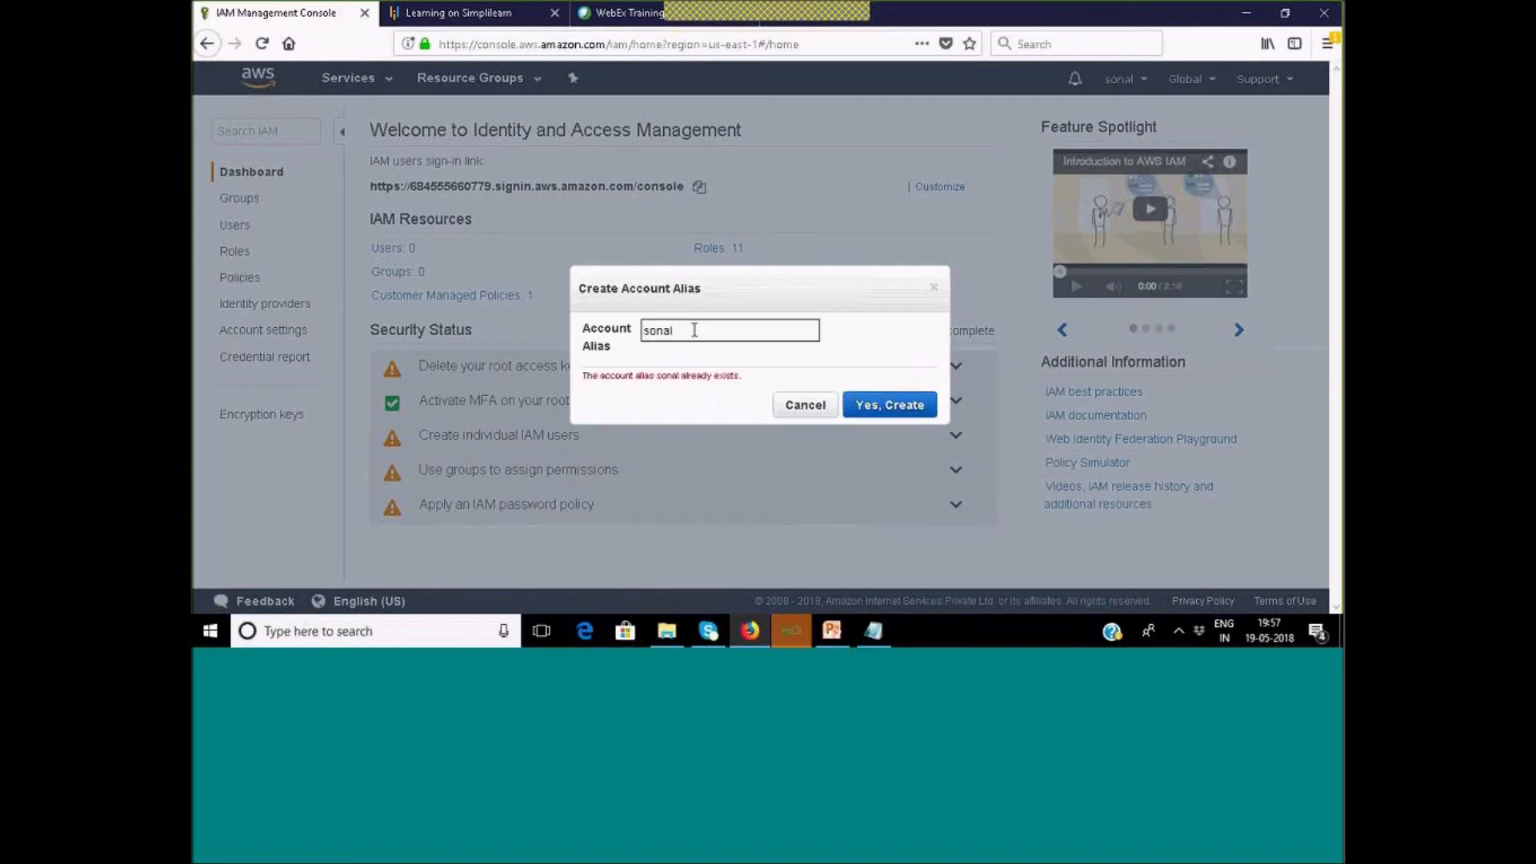
pyautogui.press('Return')
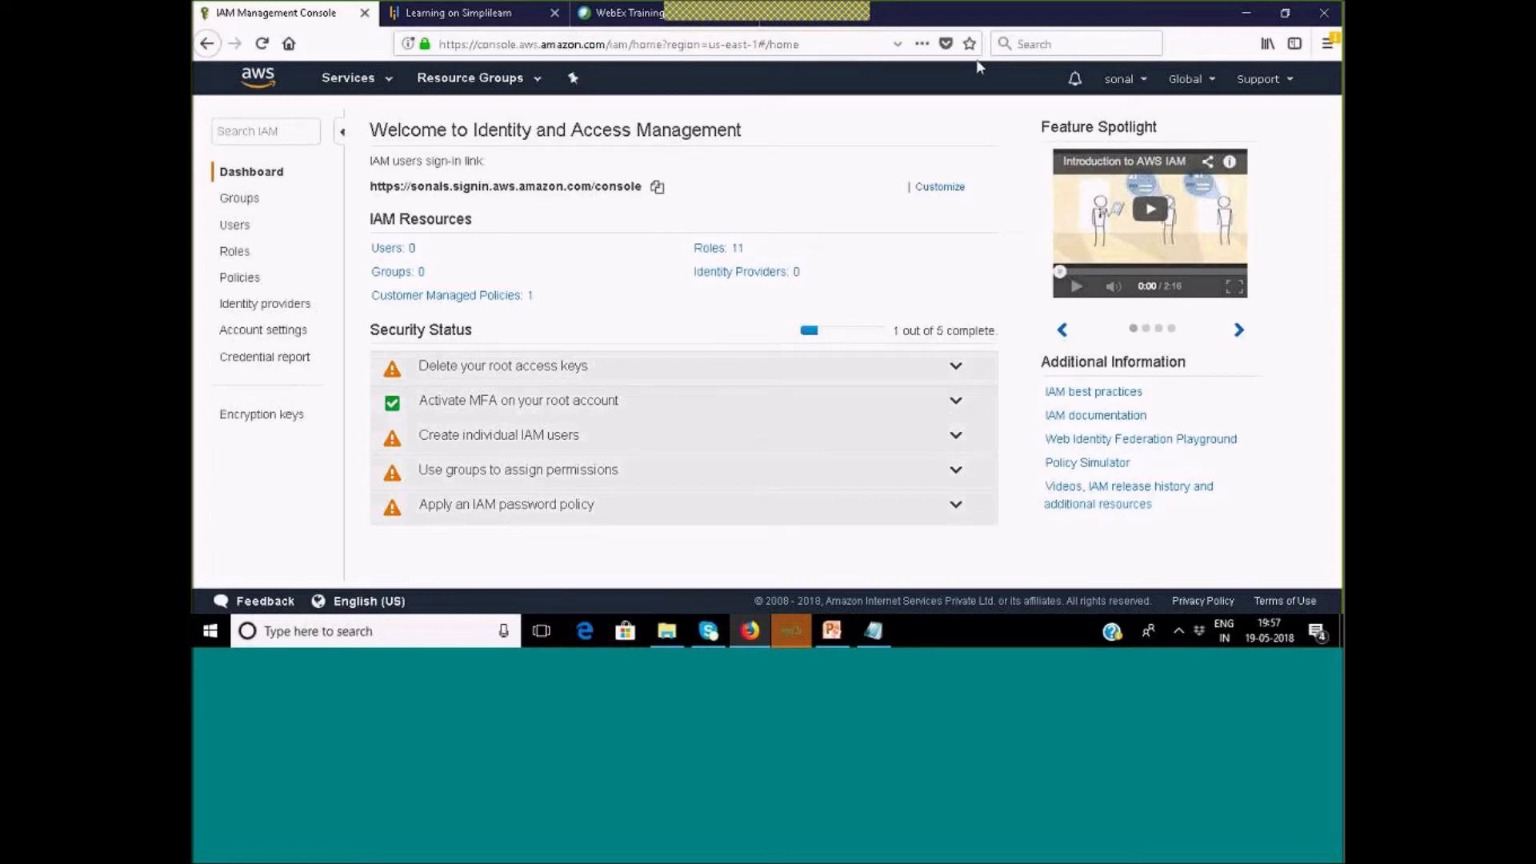
# Switch the console region to US East (Ohio) via EC2, then return to IAM.
pyautogui.click(1212, 80)
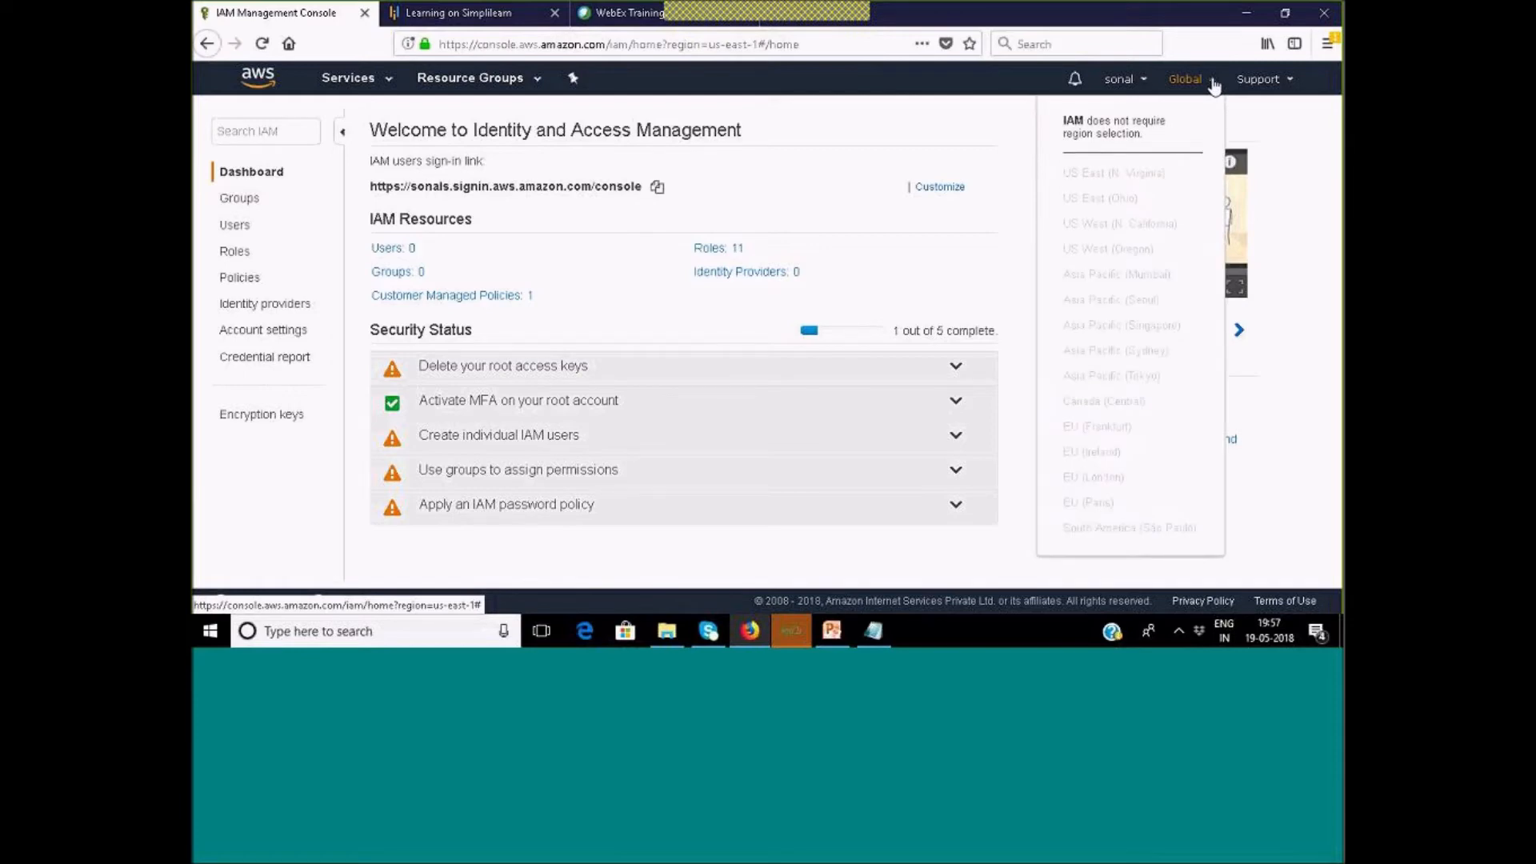
pyautogui.click(356, 80)
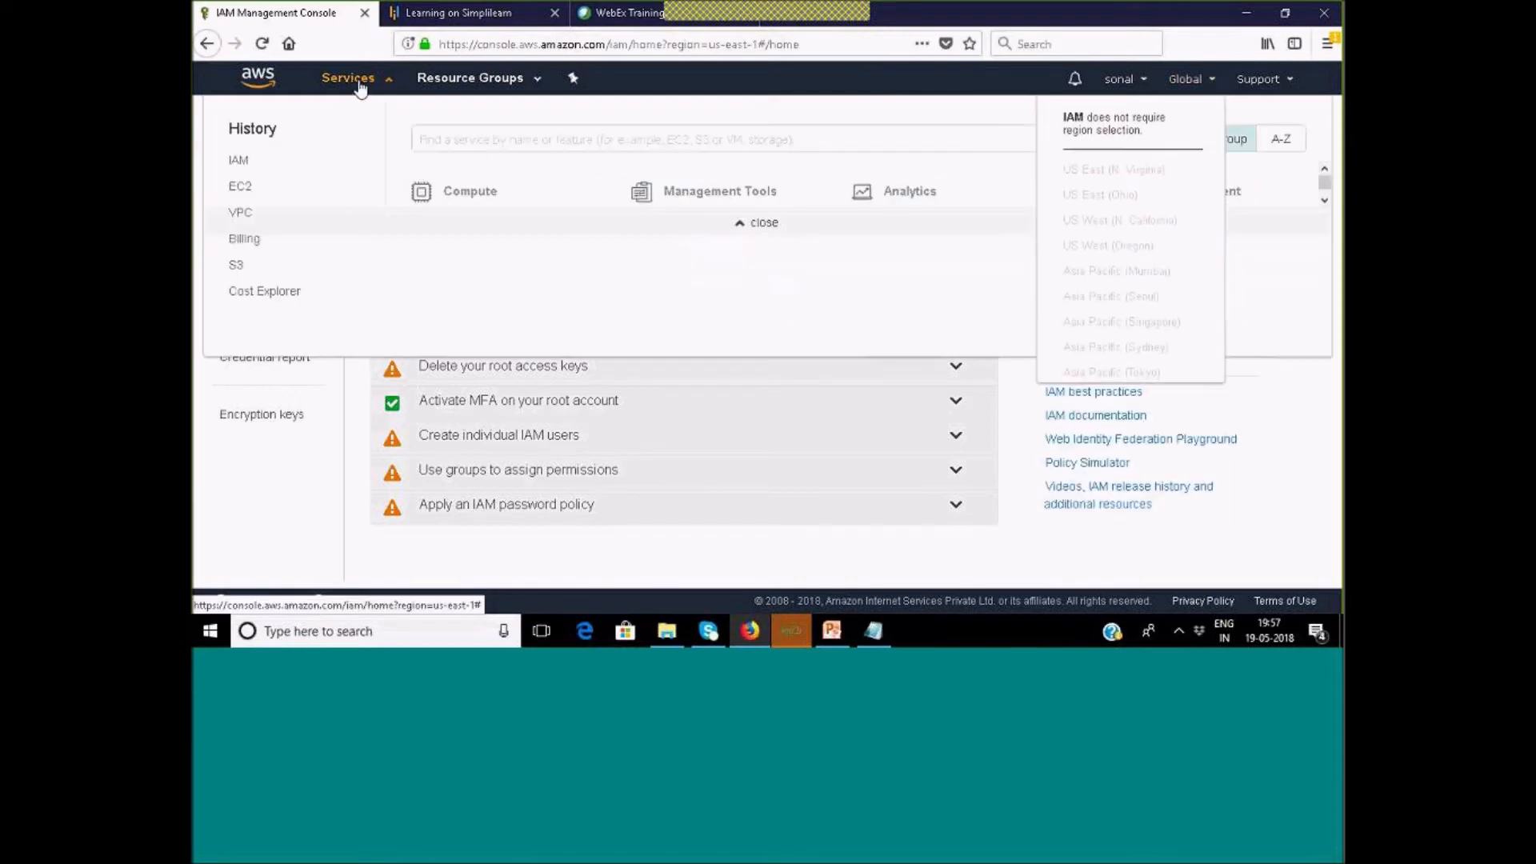
pyautogui.click(240, 189)
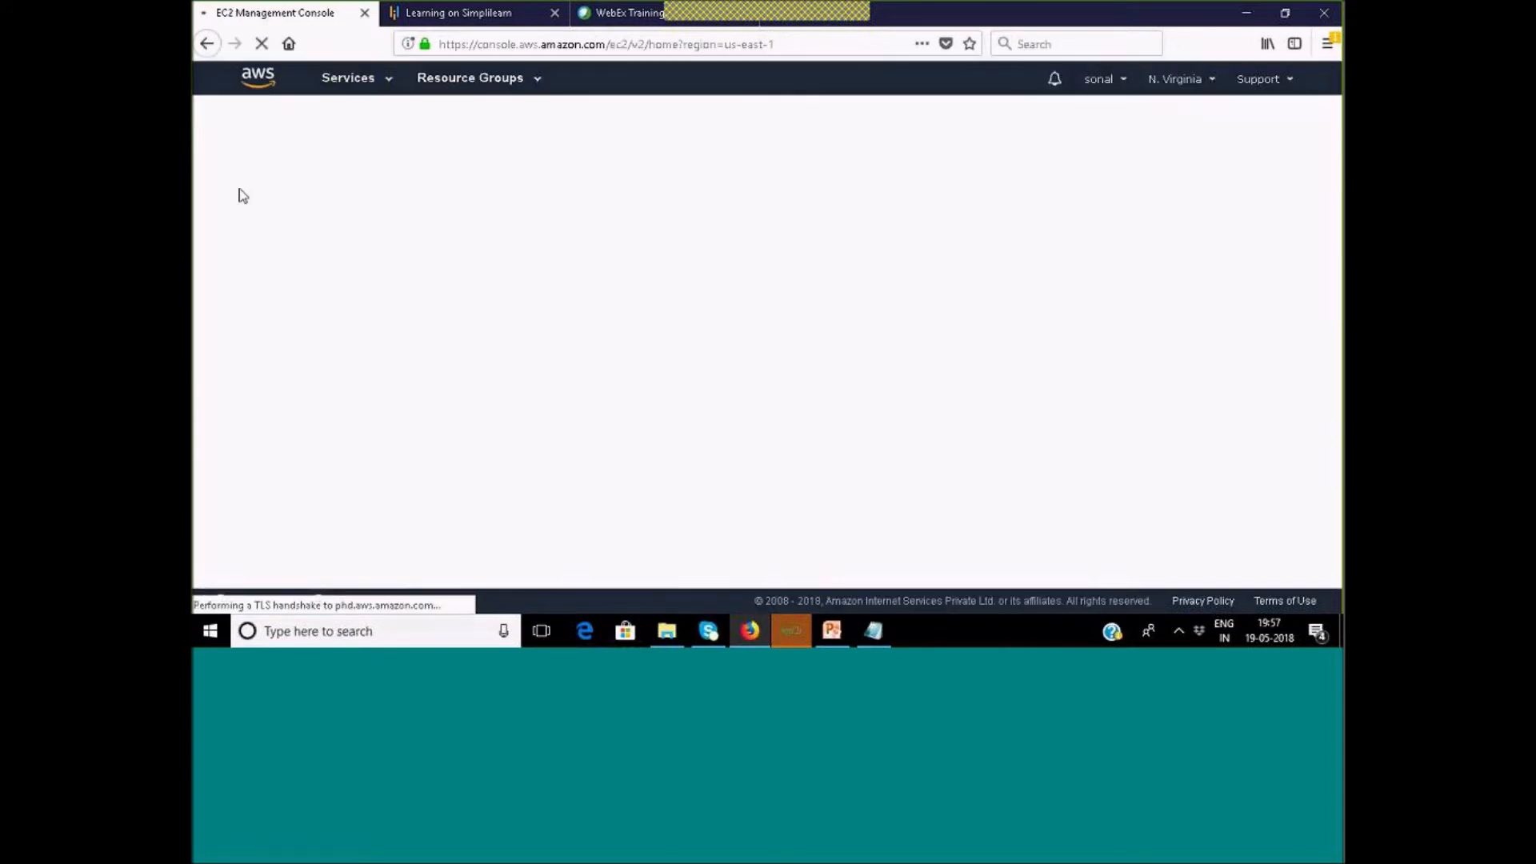
pyautogui.click(1214, 80)
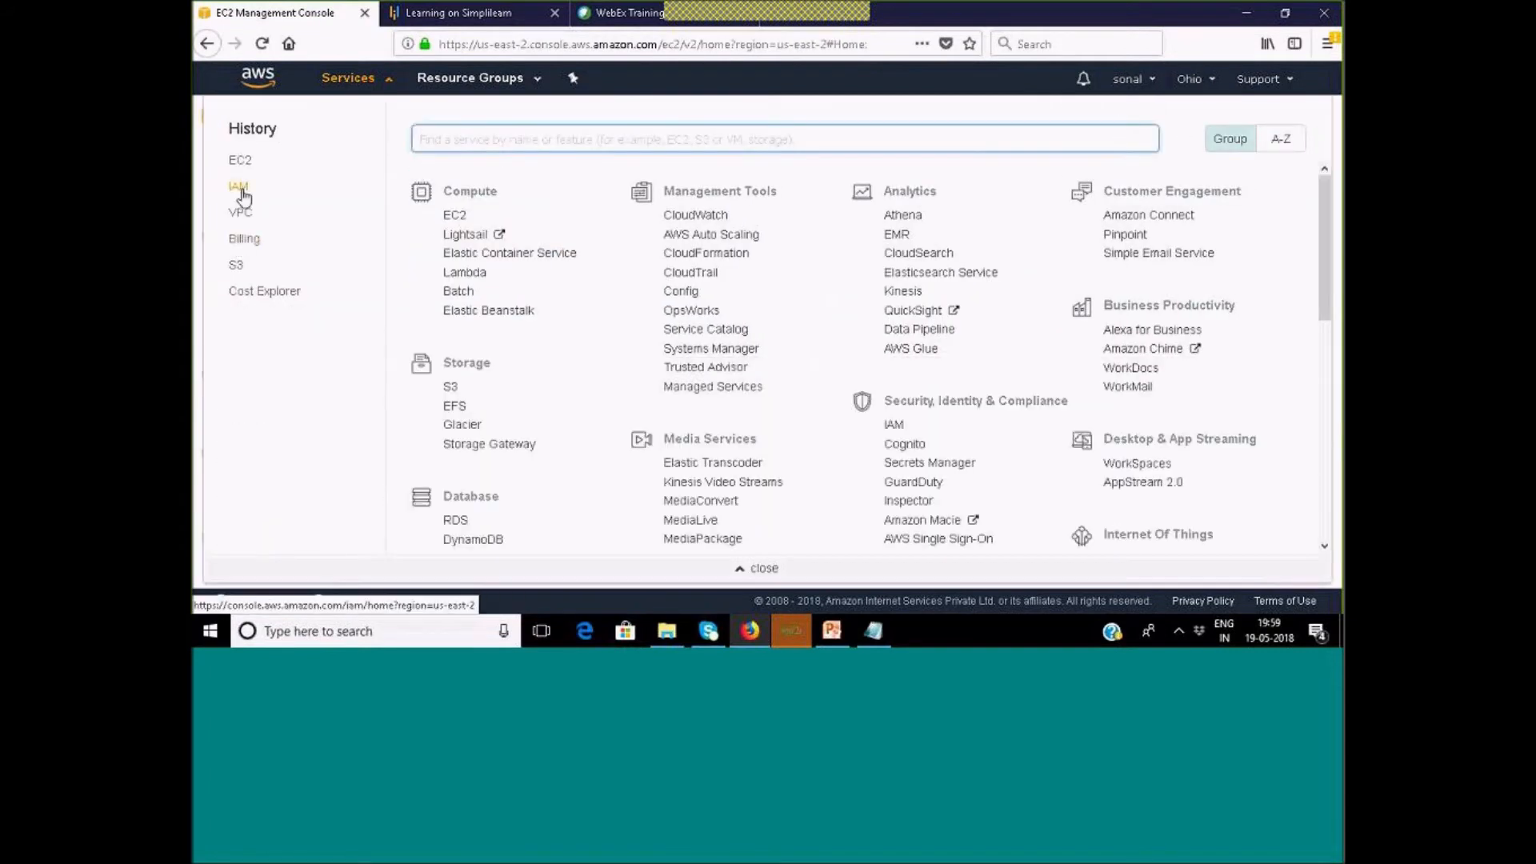
pyautogui.click(243, 194)
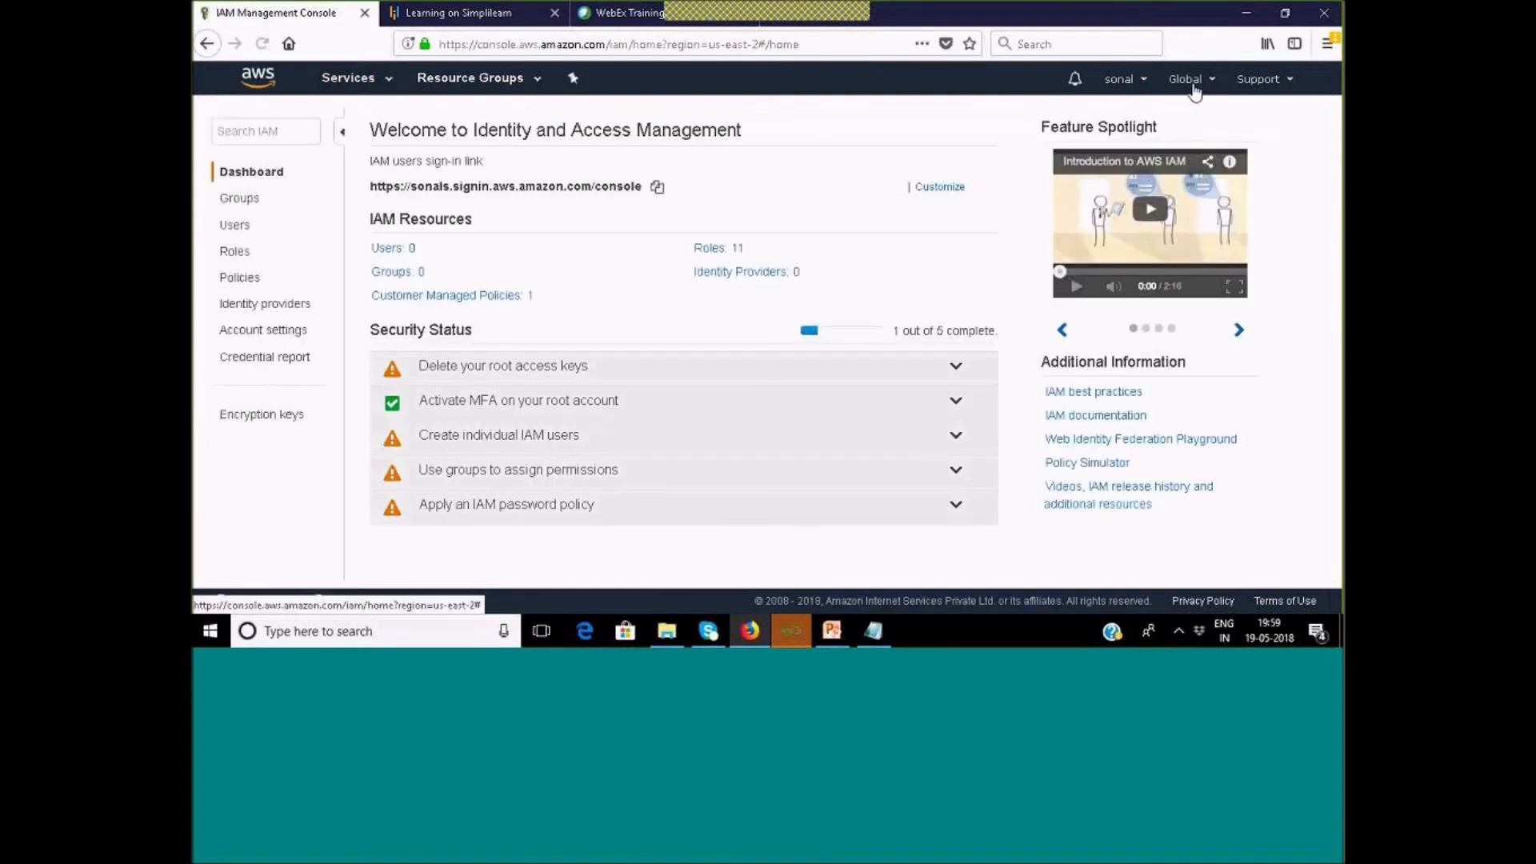
pyautogui.click(1193, 88)
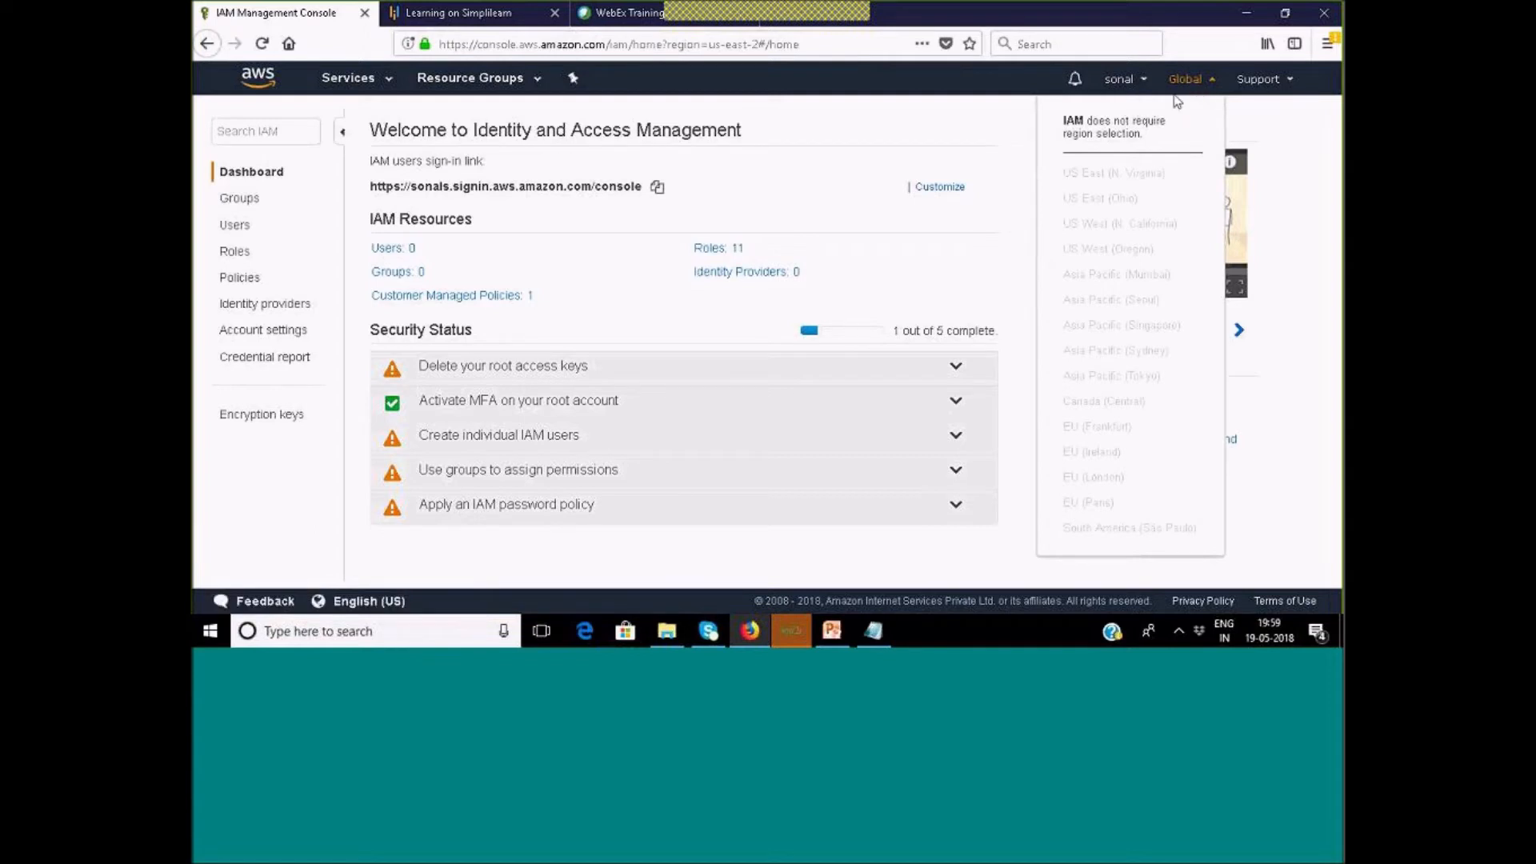
pyautogui.click(983, 84)
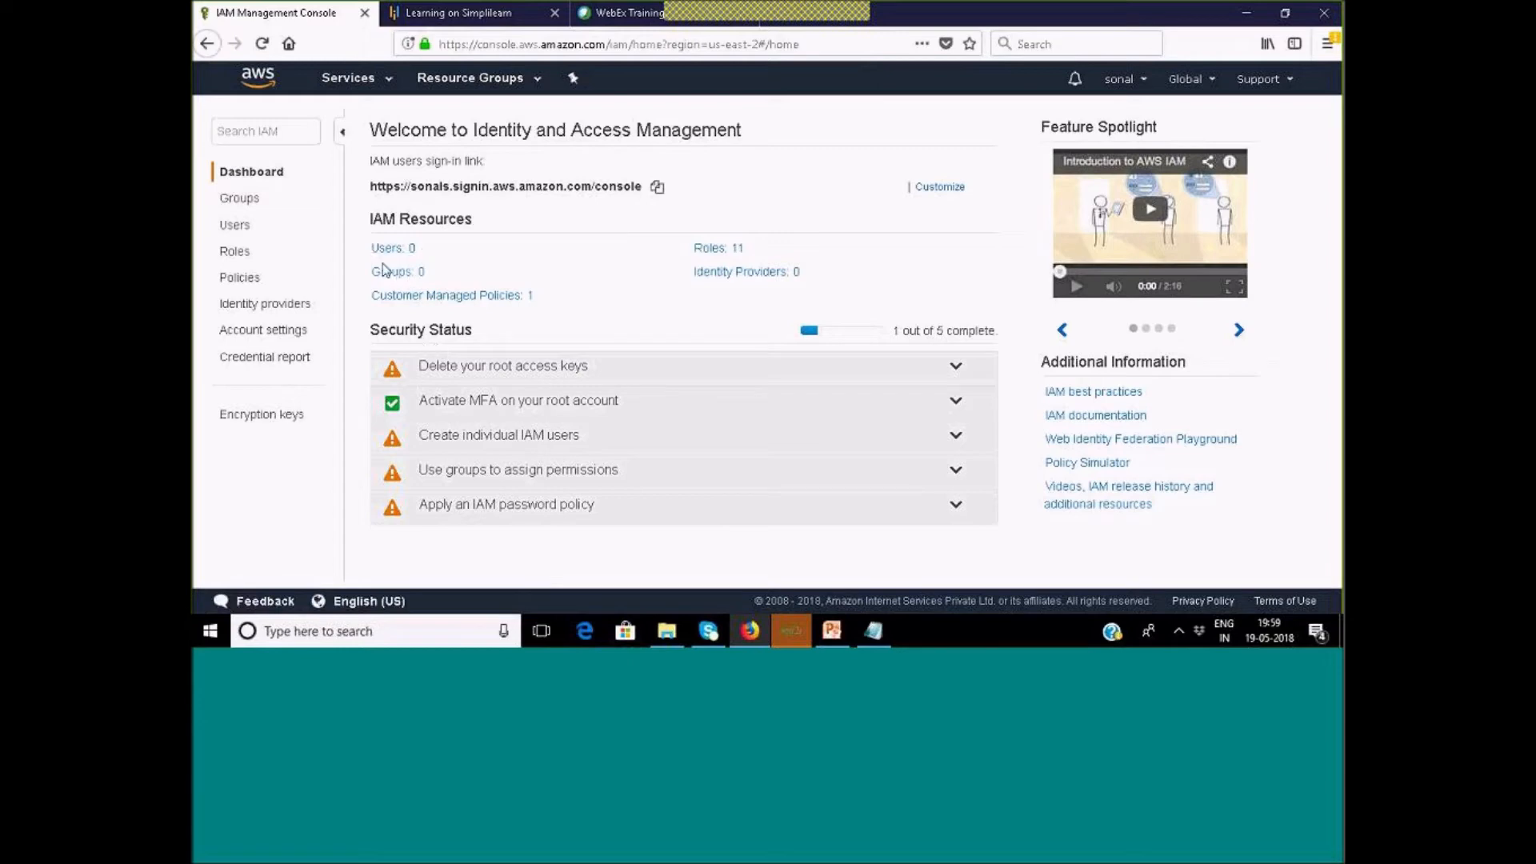
pyautogui.moveTo(415, 258)
pyautogui.moveTo(400, 303)
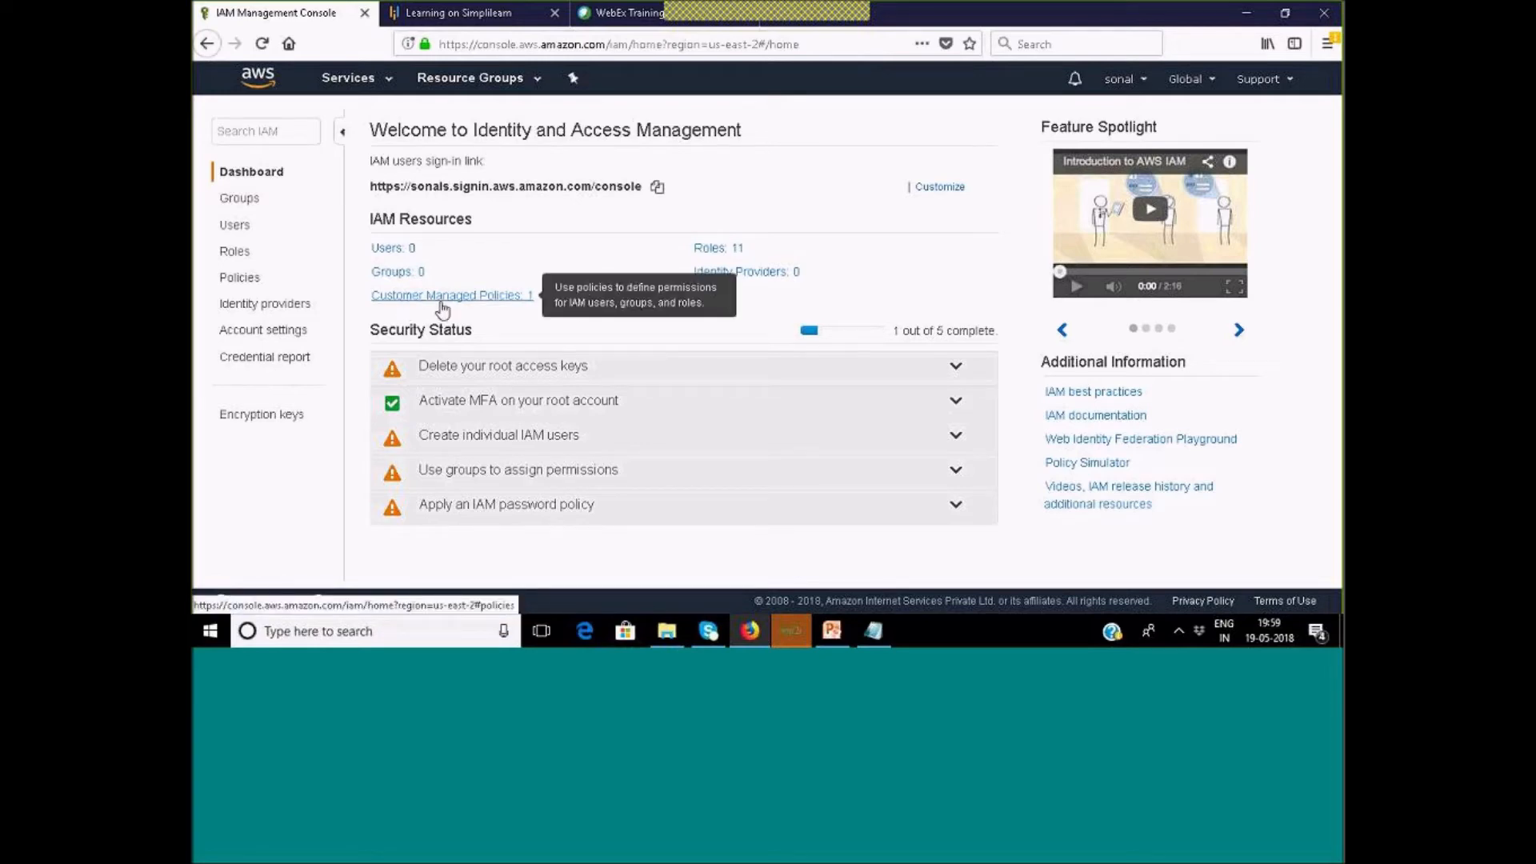
pyautogui.click(524, 301)
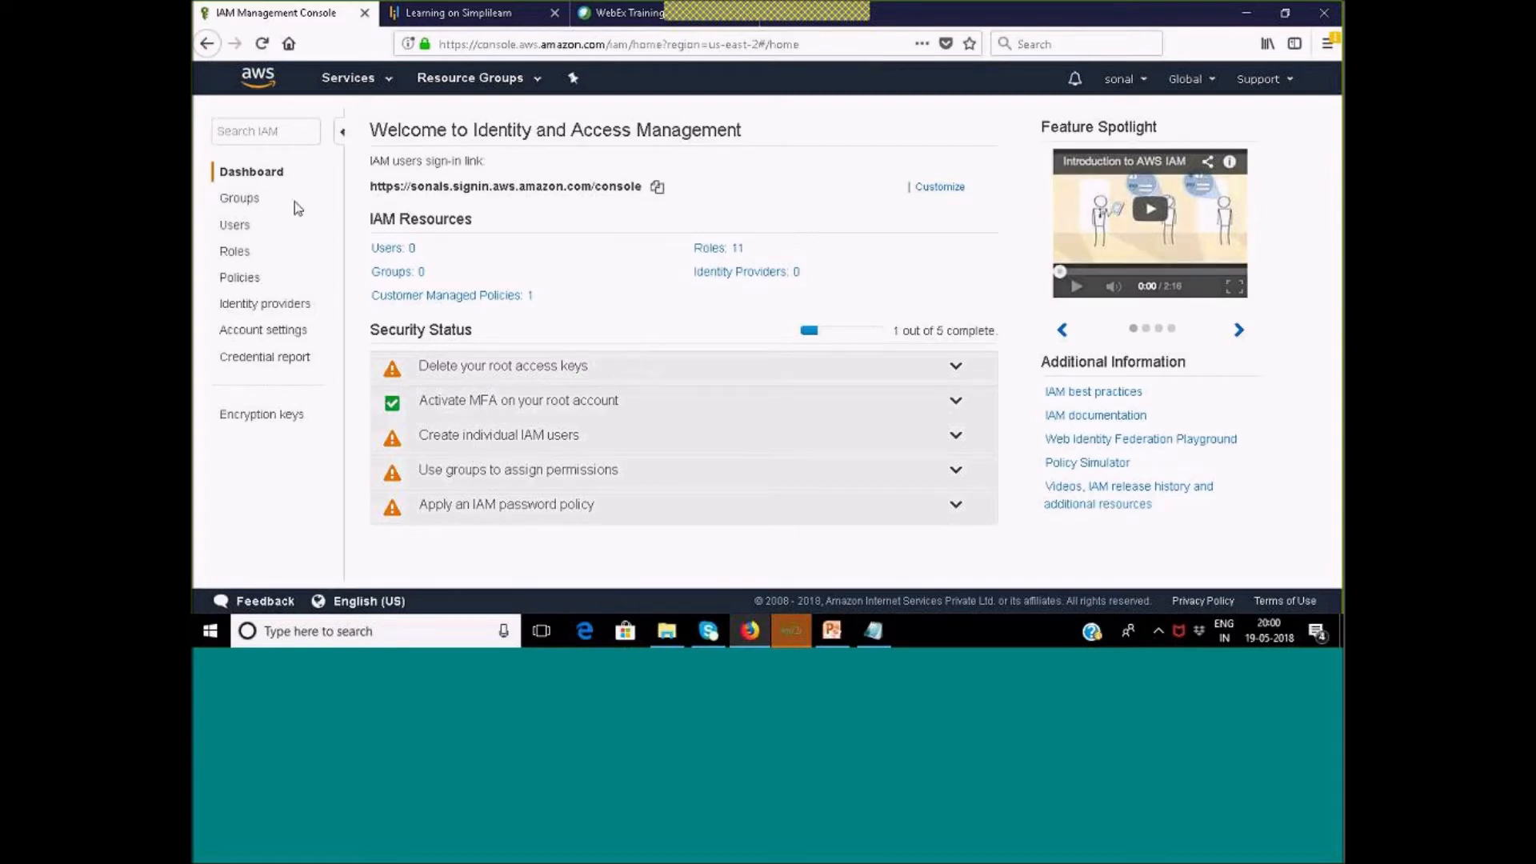
# Start a new IAM user in the Add user form with the name admin.
pyautogui.click(237, 227)
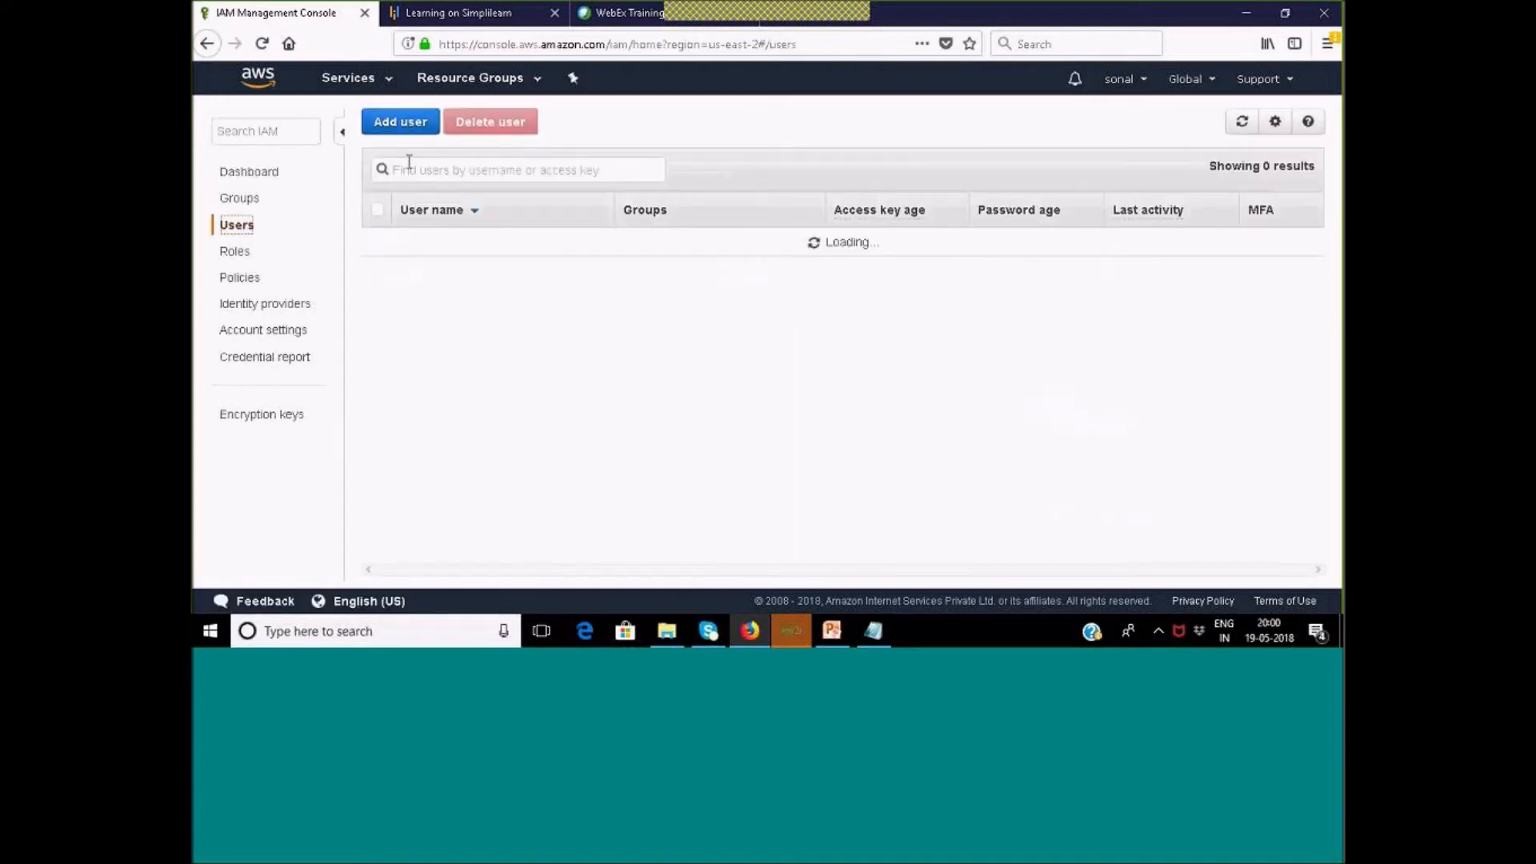
pyautogui.click(404, 122)
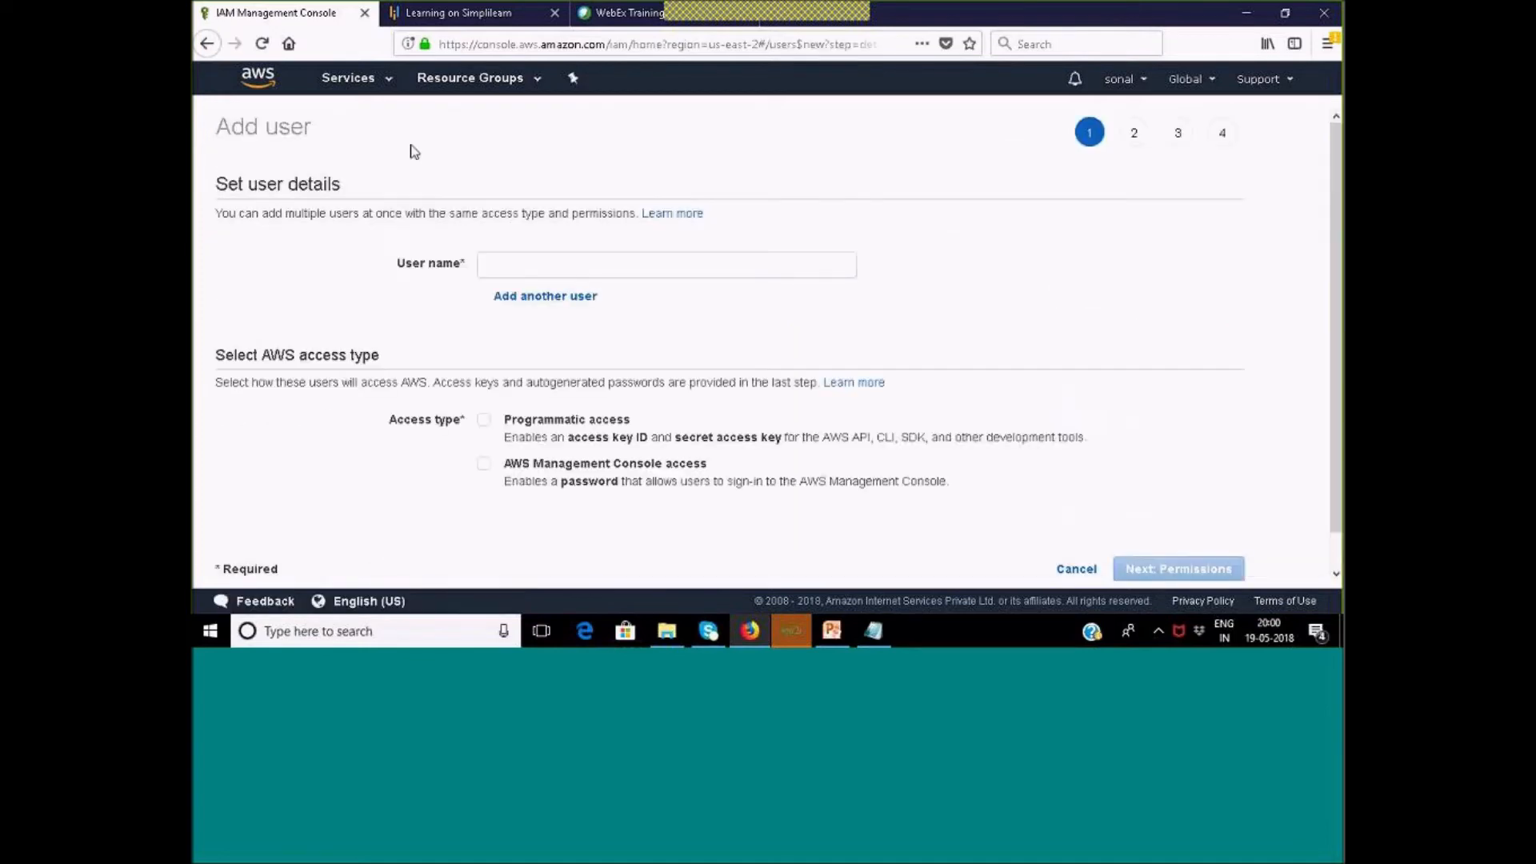
pyautogui.click(584, 262)
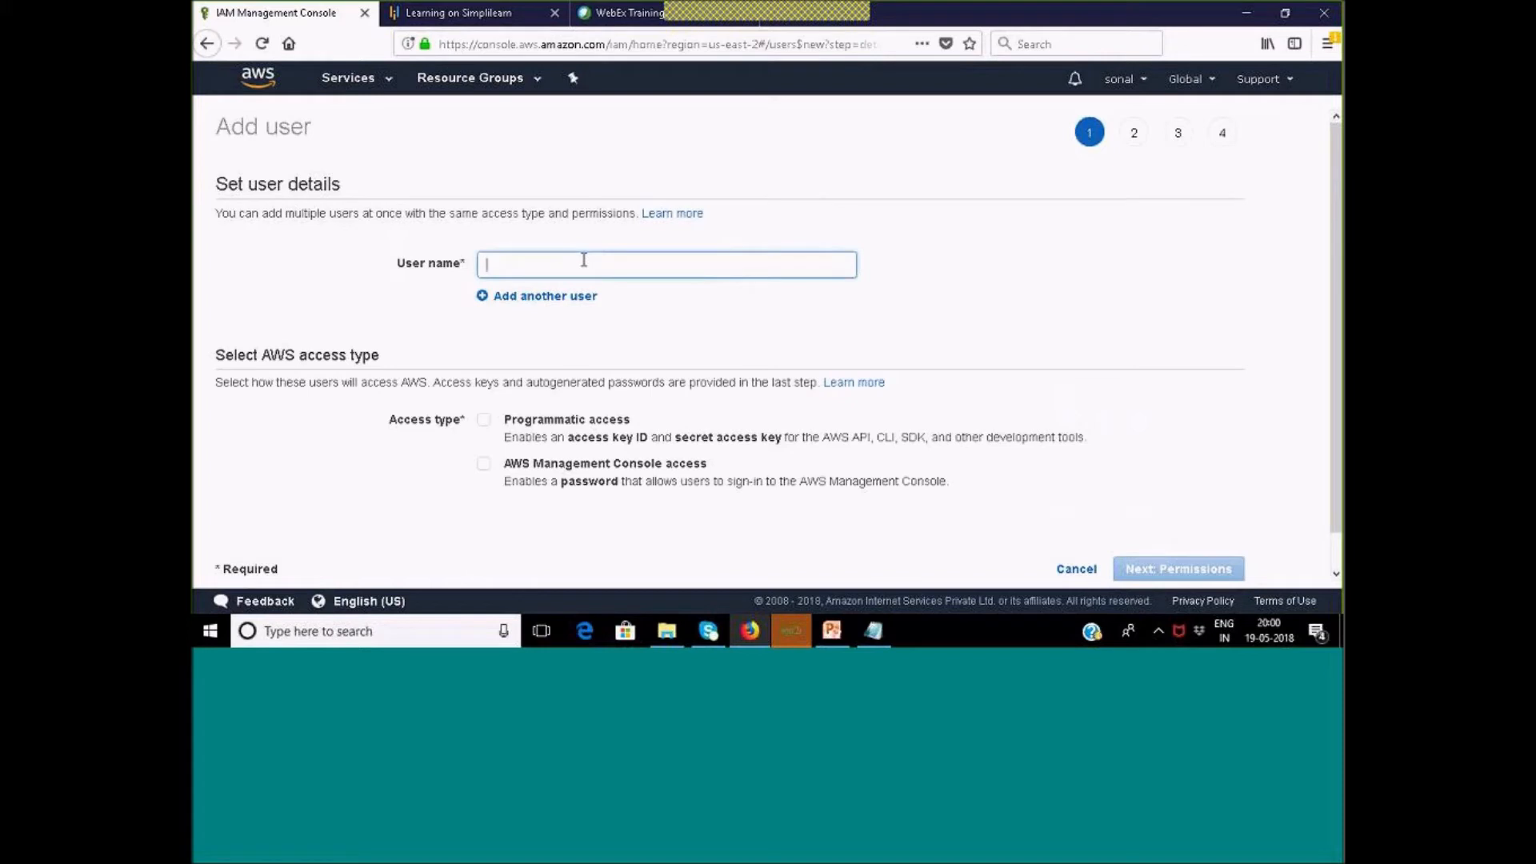
pyautogui.write('admin')
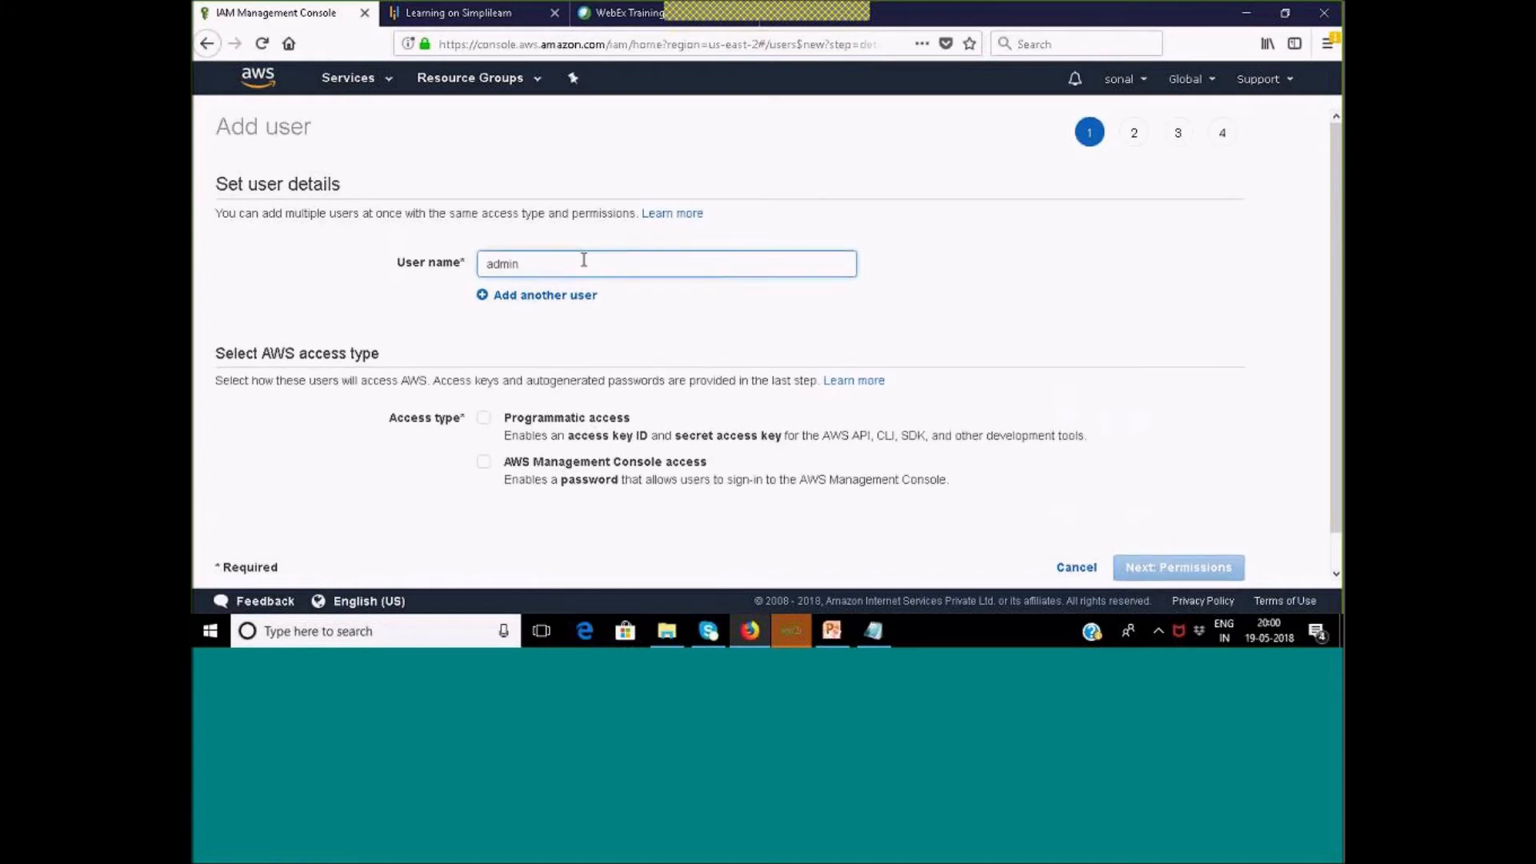
pyautogui.click(485, 295)
pyautogui.click(870, 303)
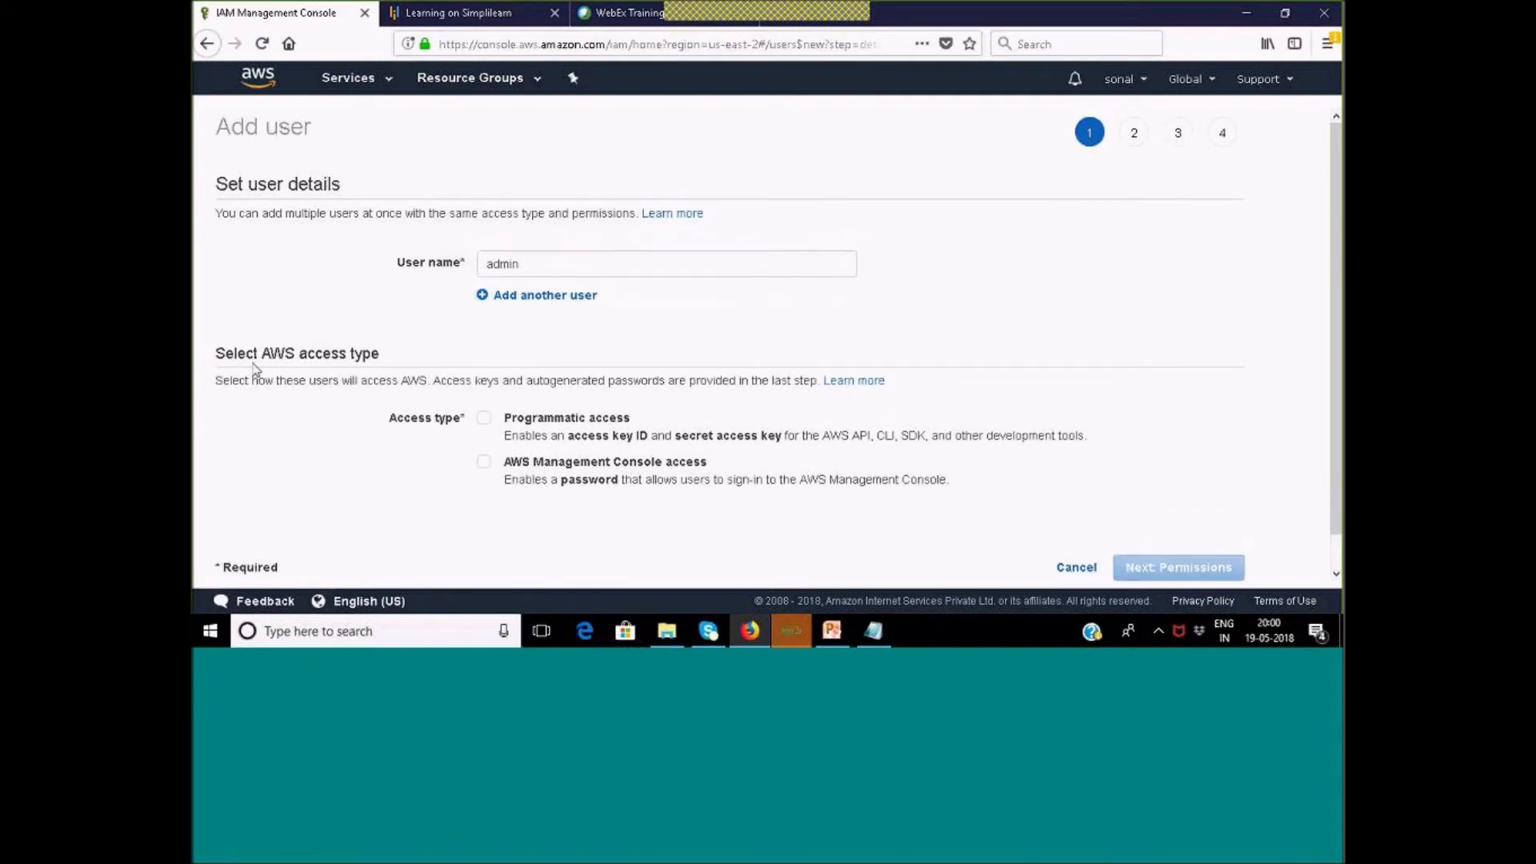
# Add a second user name, devopler, and leave console access unchecked.
pyautogui.moveTo(215, 353); pyautogui.dragTo(398, 359)
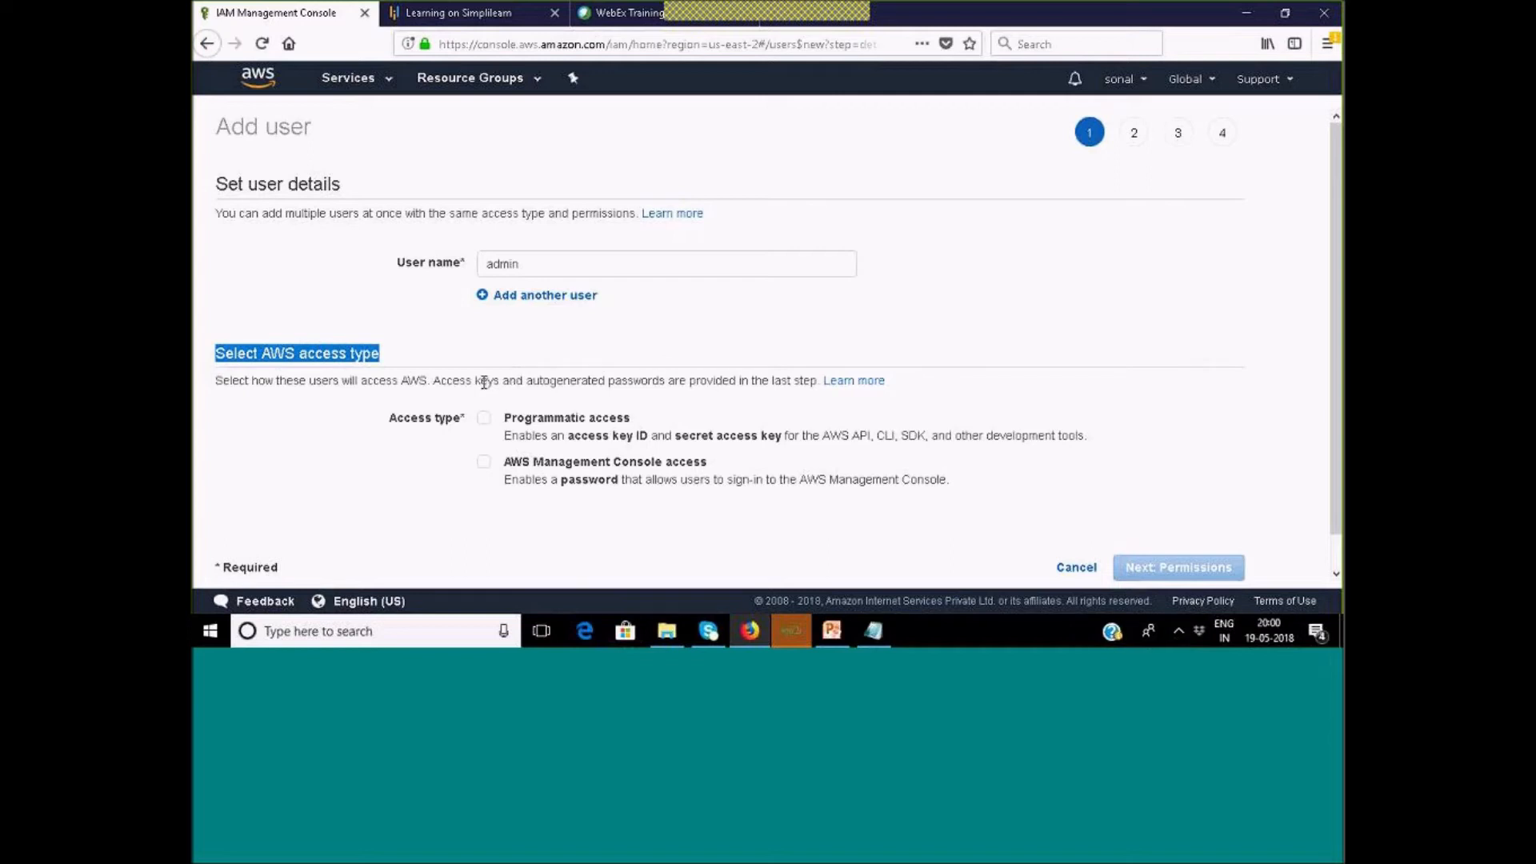
pyautogui.moveTo(538, 260); pyautogui.dragTo(471, 252)
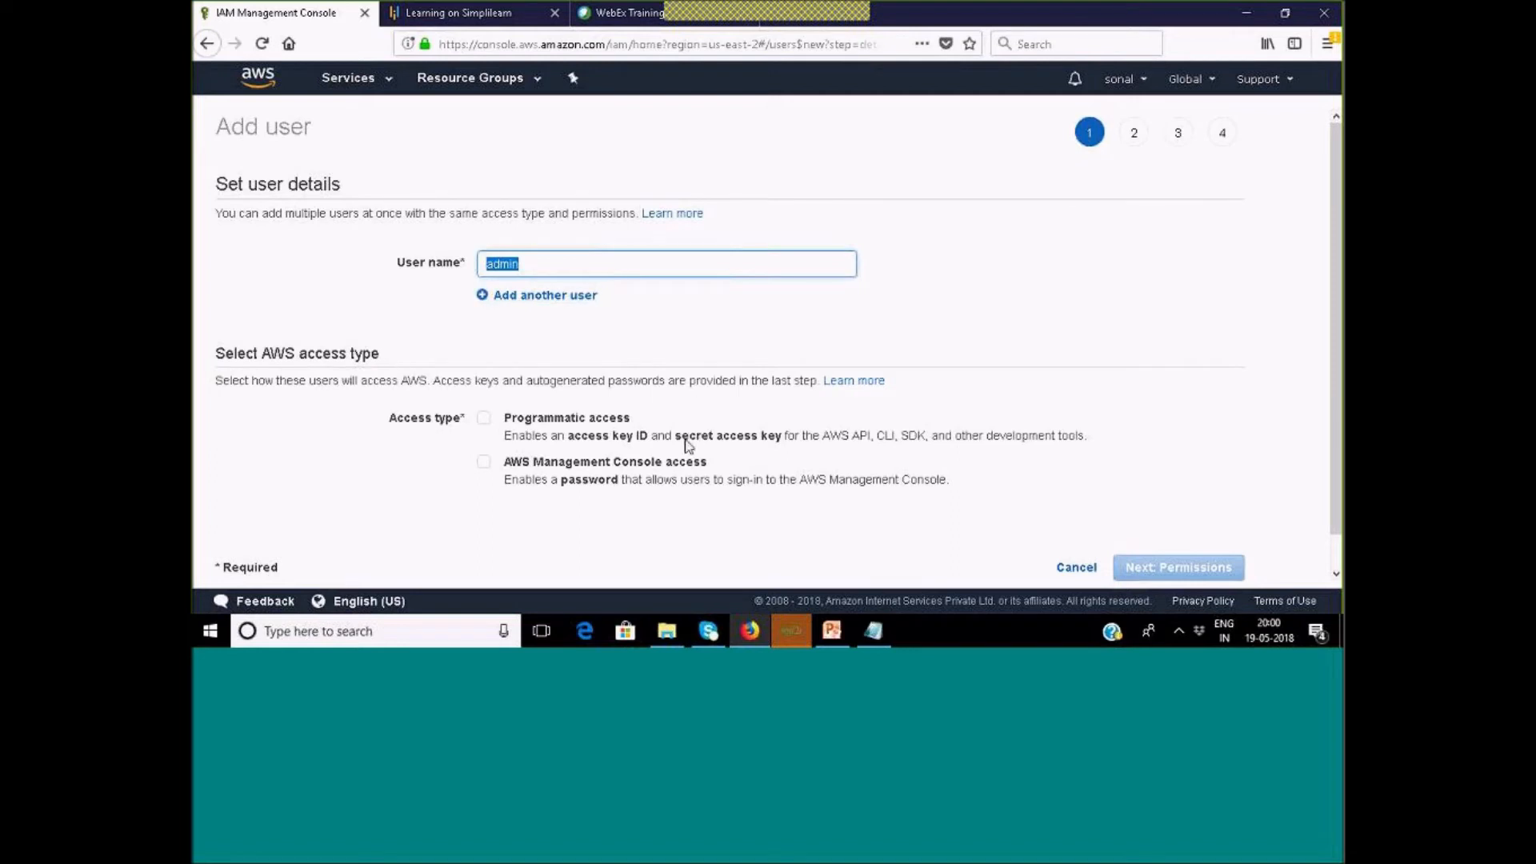
pyautogui.click(486, 465)
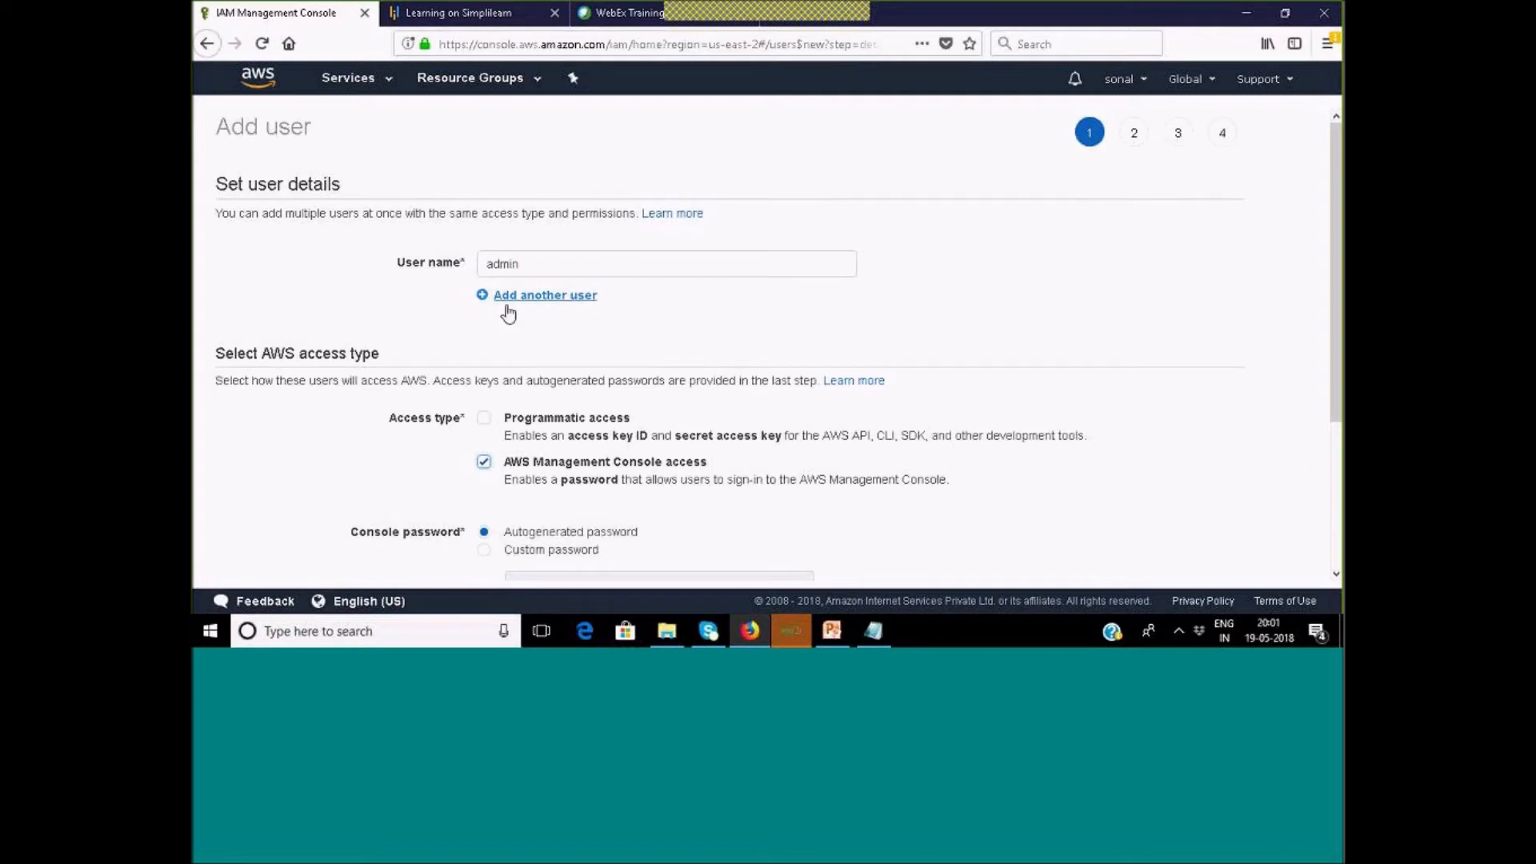
pyautogui.click(483, 295)
pyautogui.write('devopler')
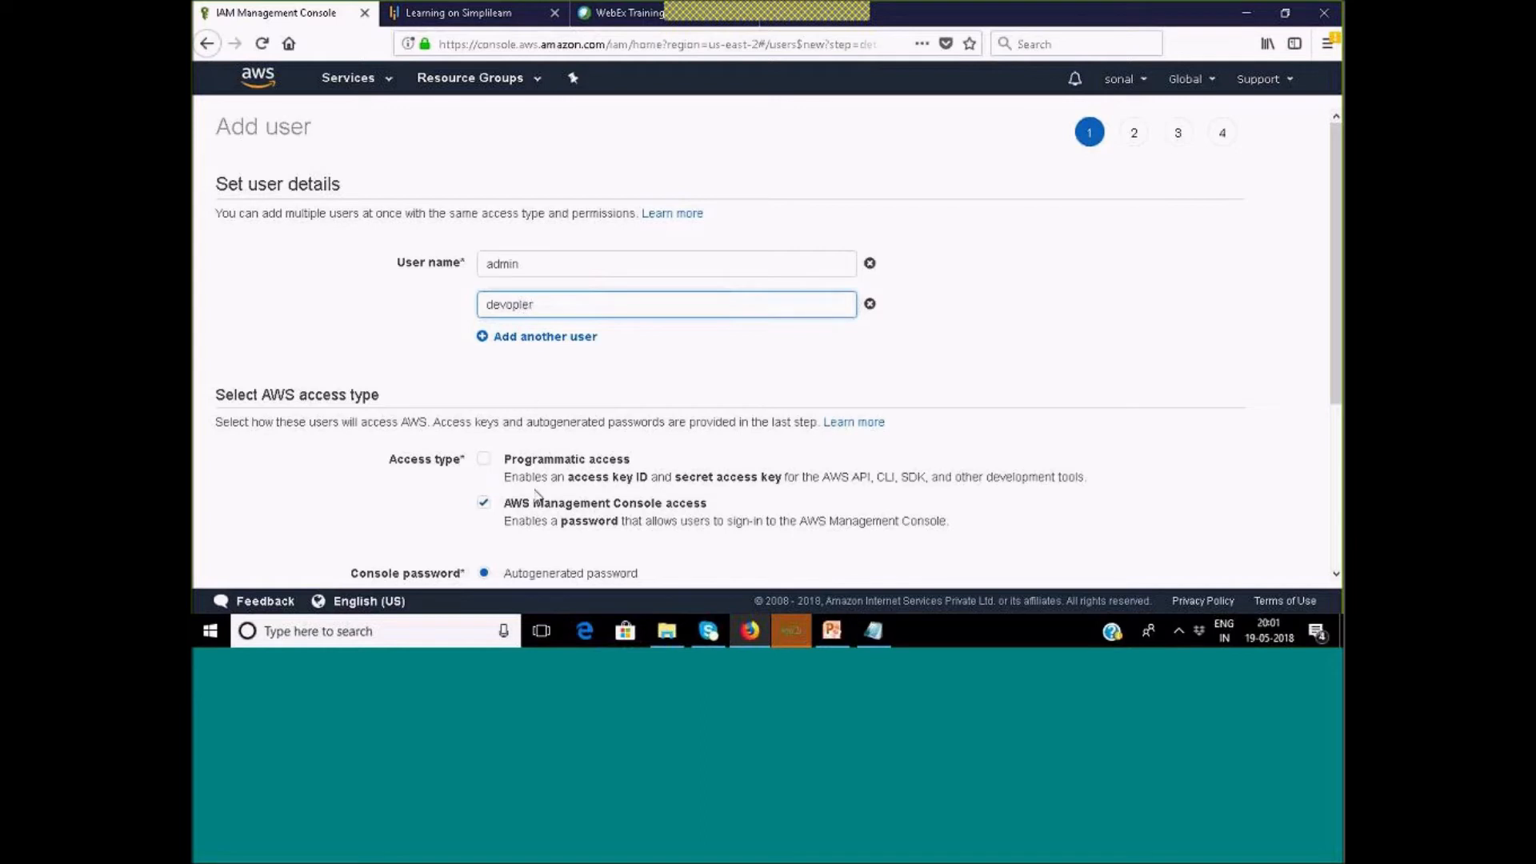
pyautogui.click(483, 503)
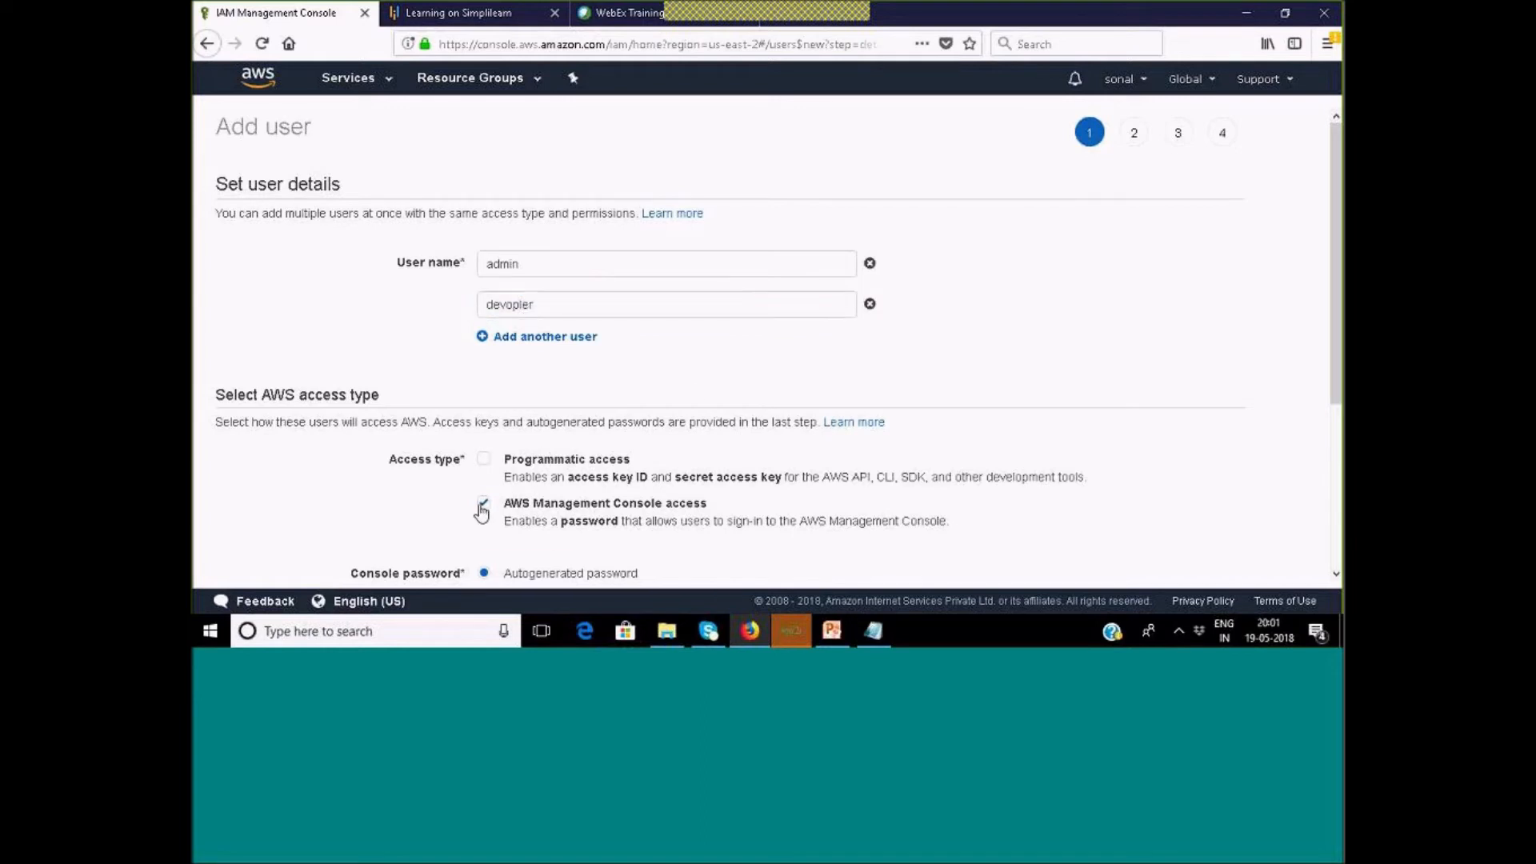
pyautogui.click(869, 263)
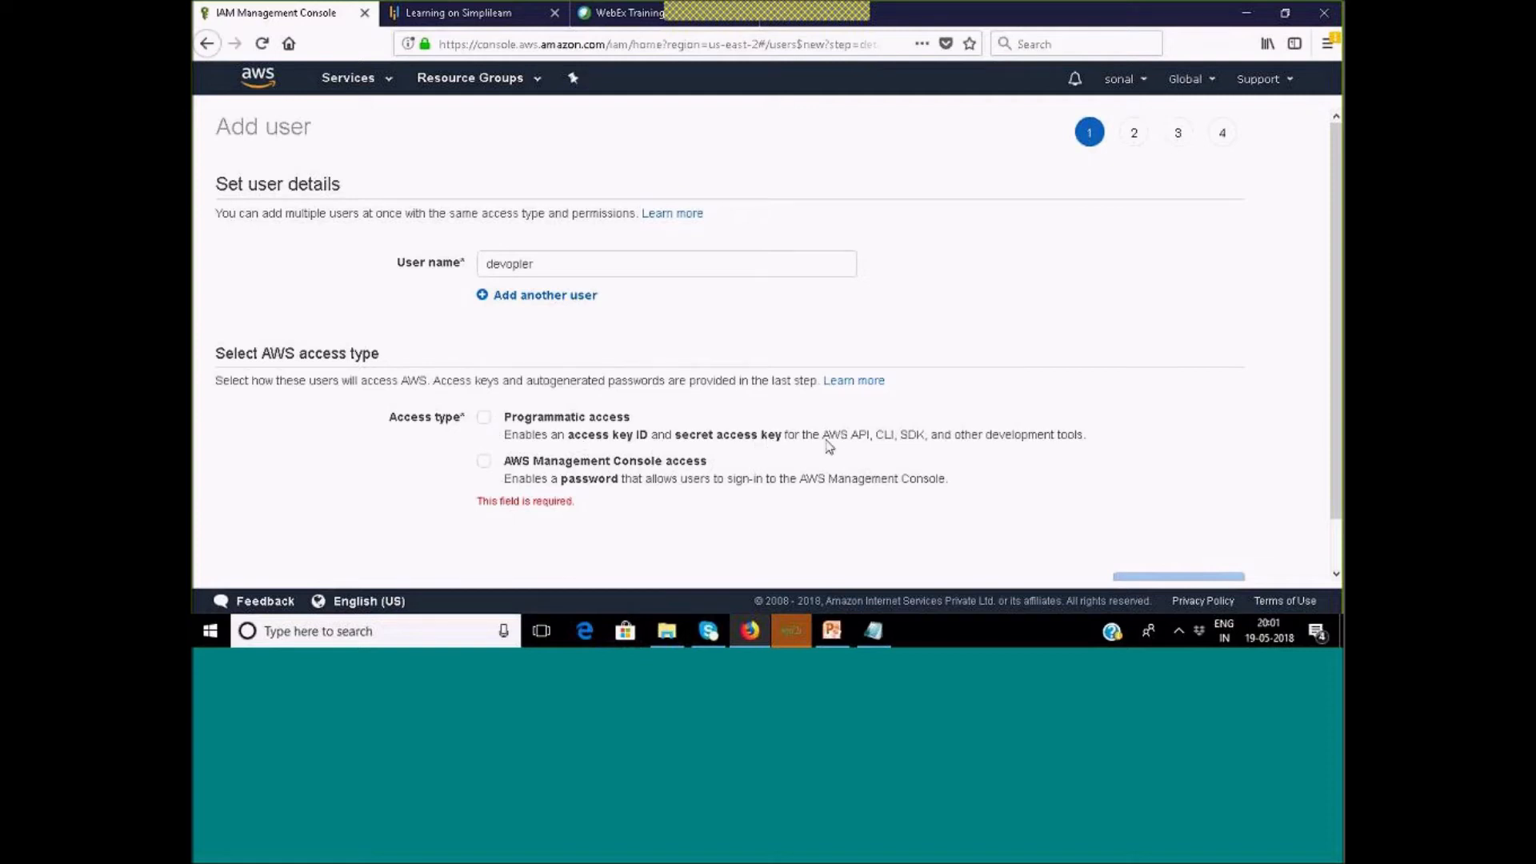
# Review the access key descriptions and rename the remaining user from devopler to admin.
pyautogui.moveTo(876, 440); pyautogui.dragTo(906, 446)
pyautogui.moveTo(568, 434); pyautogui.dragTo(790, 446)
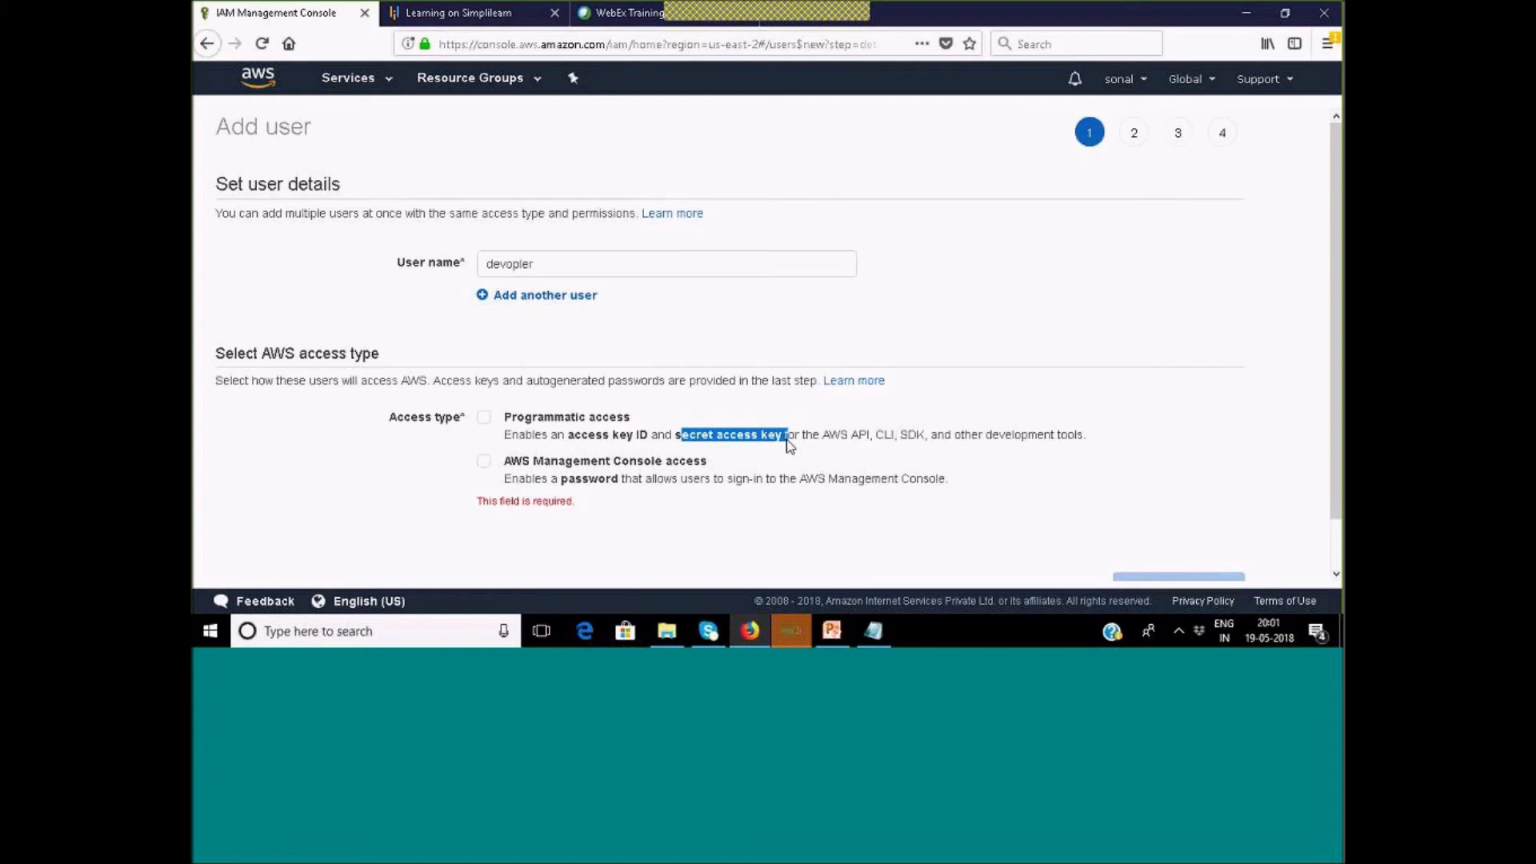
pyautogui.moveTo(564, 267); pyautogui.dragTo(450, 264)
pyautogui.write('admin')
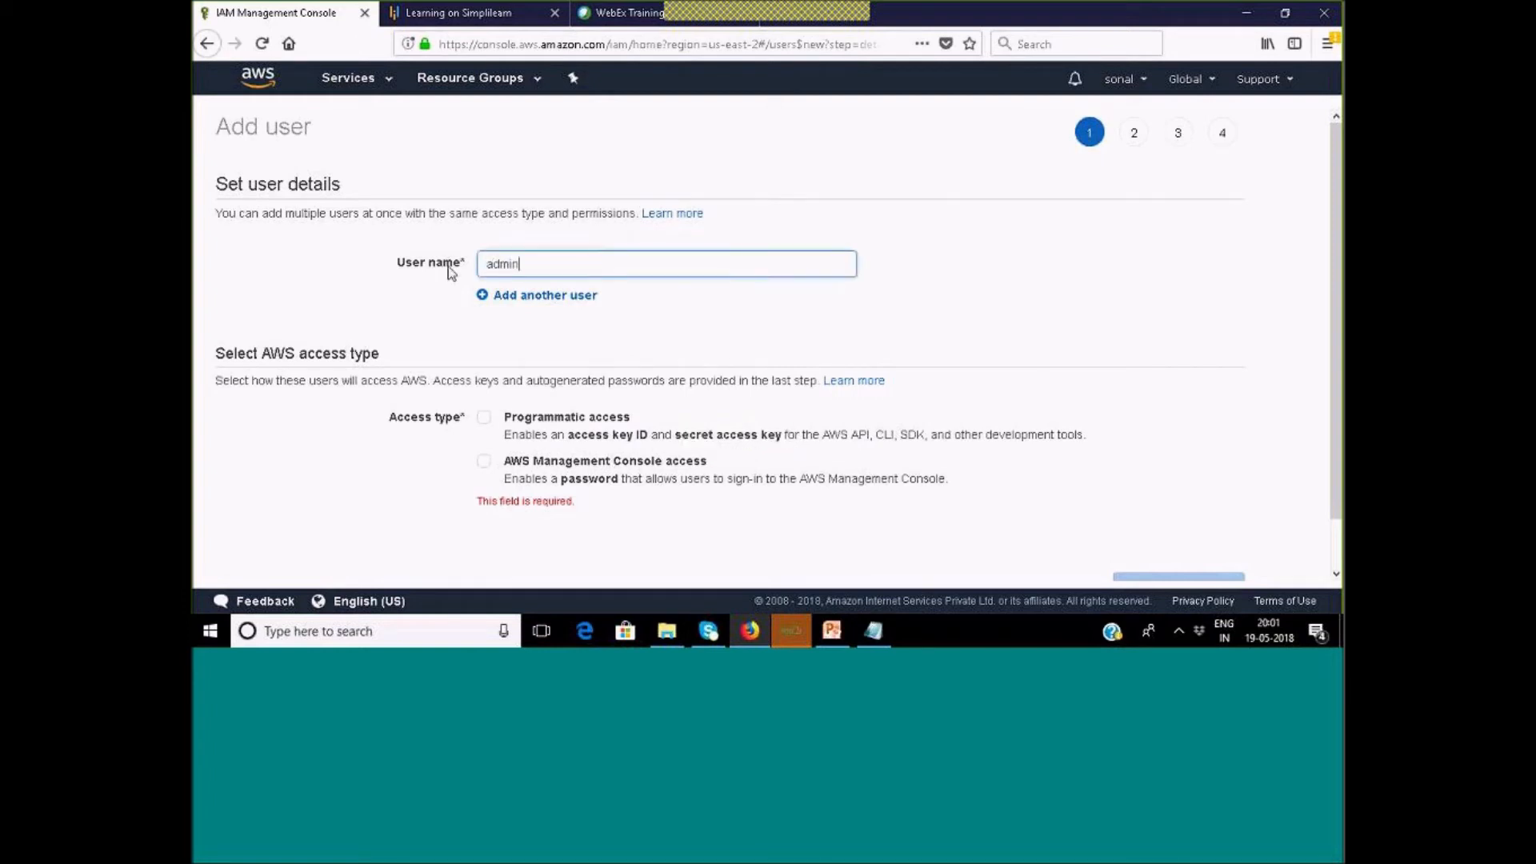
# Give admin console access with a custom password, shown in plain text.
pyautogui.click(484, 461)
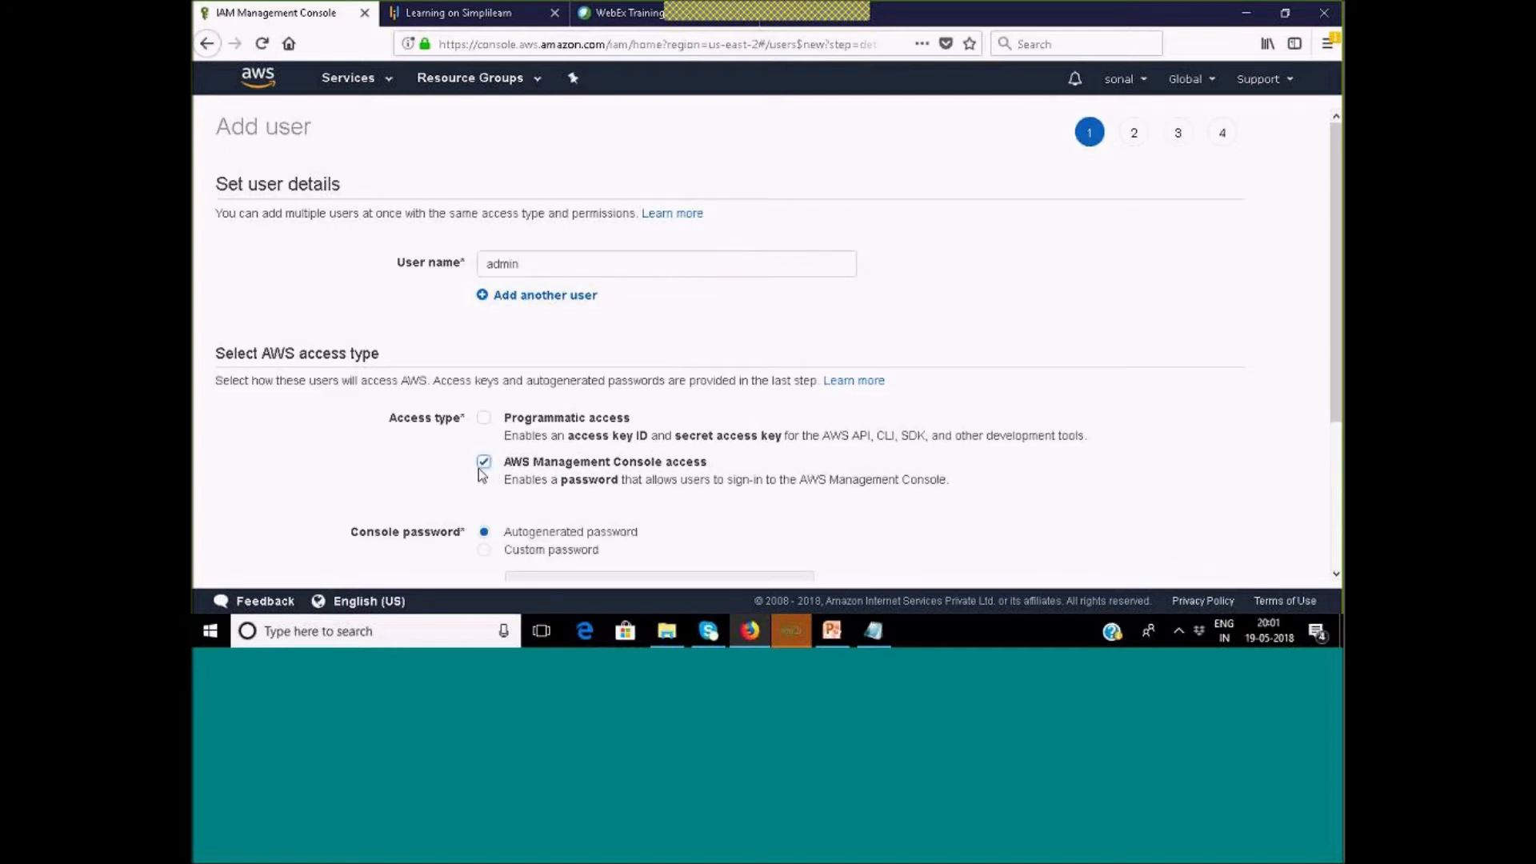
pyautogui.scroll(-2, 934, 507)
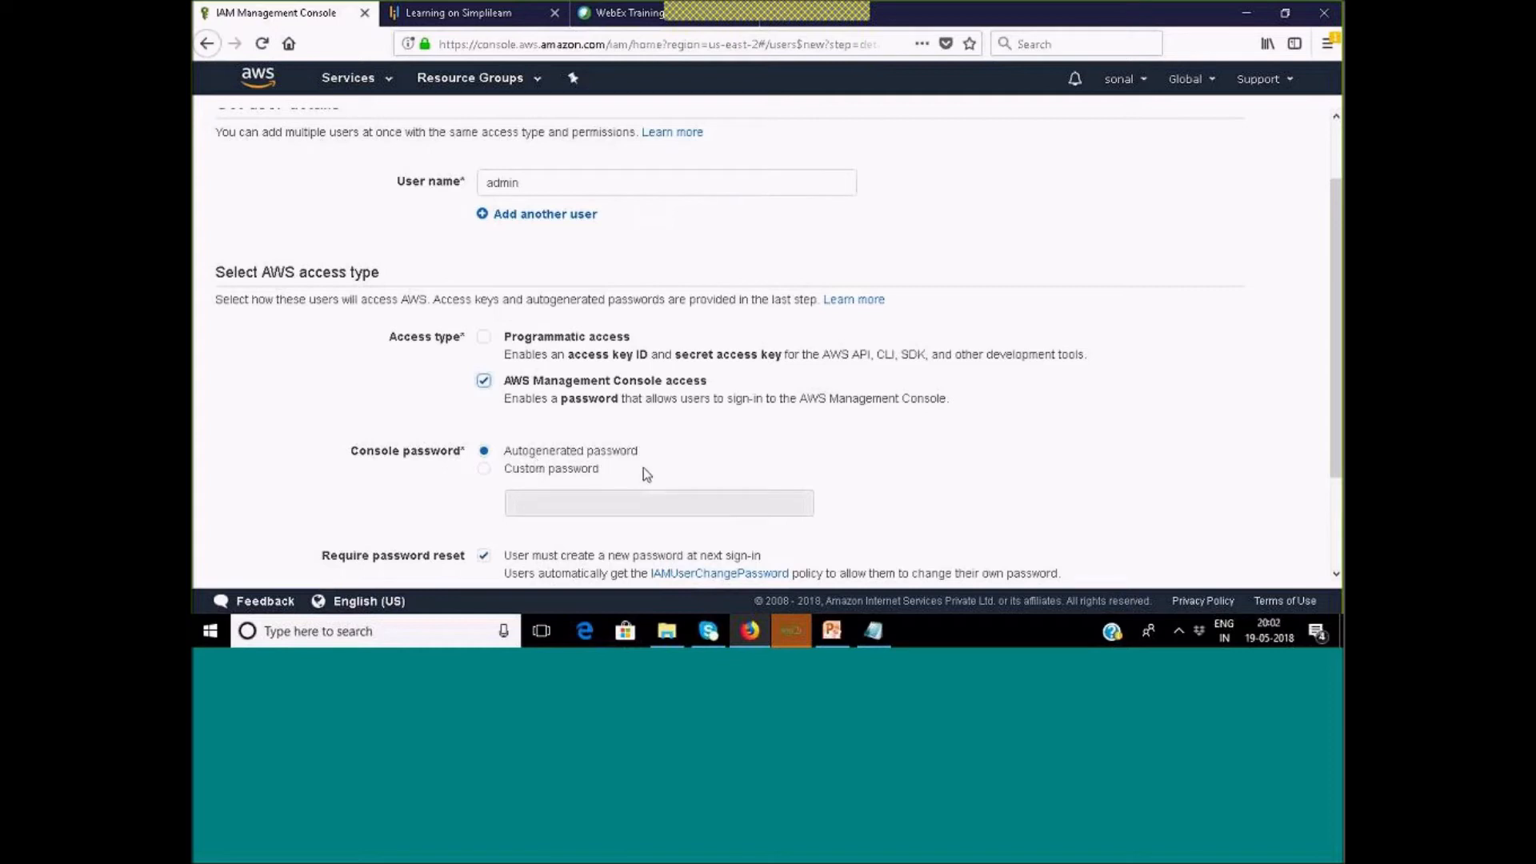
pyautogui.scroll(-2, 643, 468)
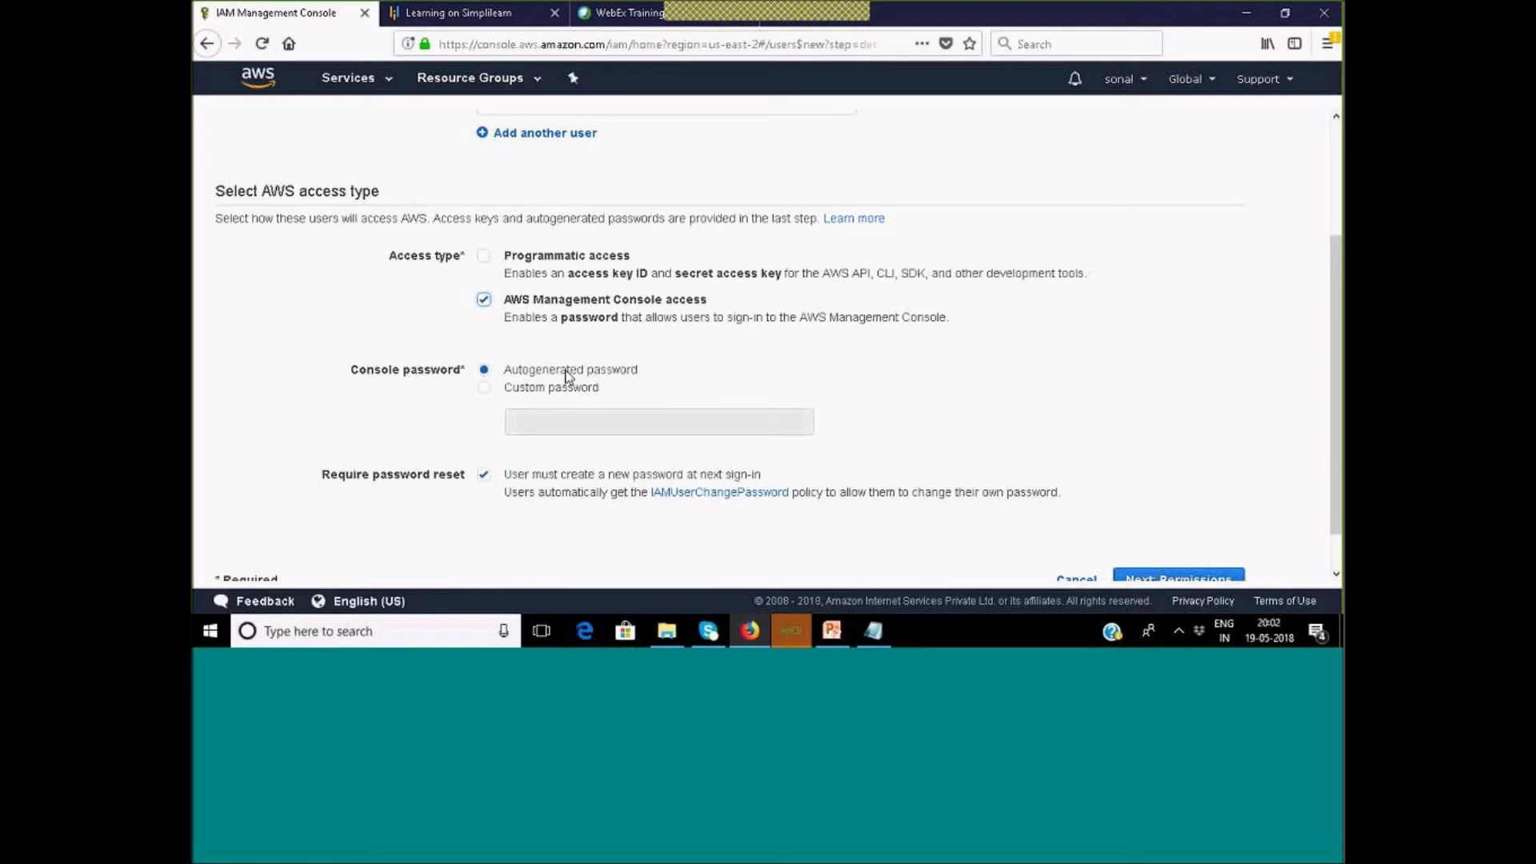
pyautogui.click(502, 389)
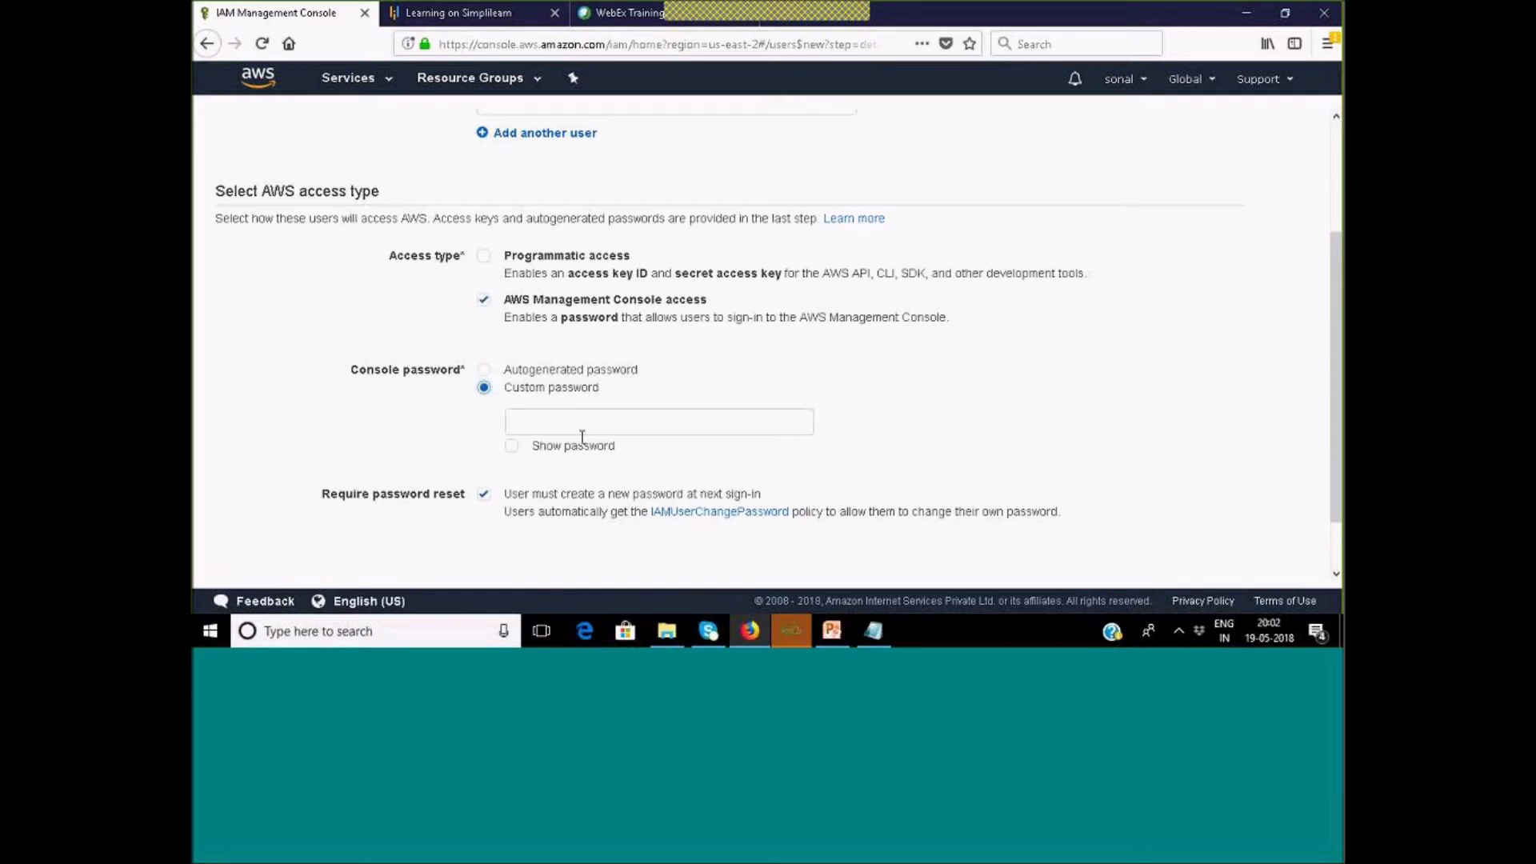
pyautogui.click(597, 416)
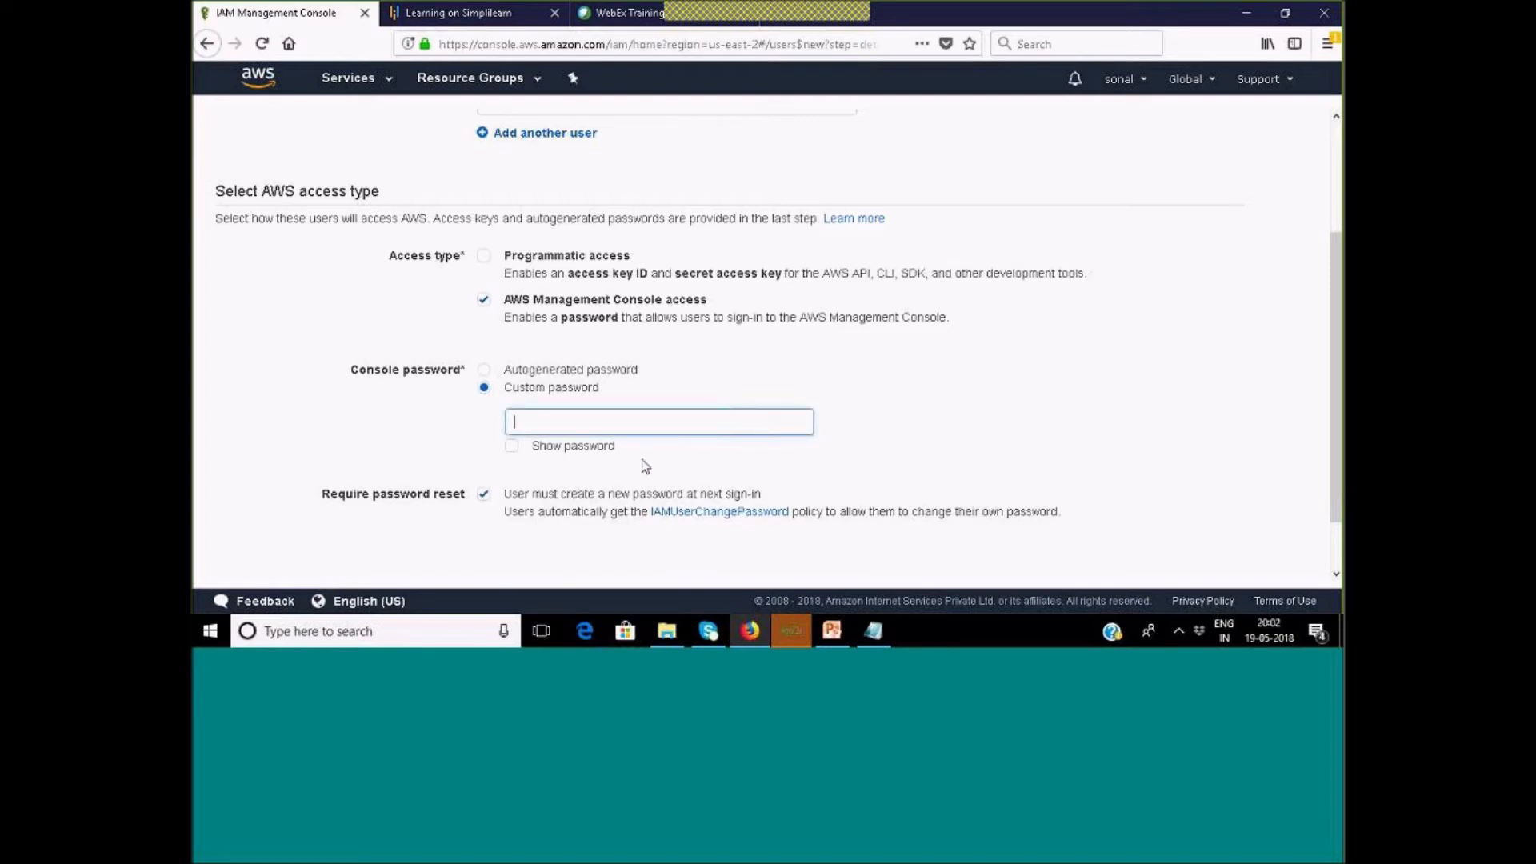
pyautogui.write('•••••')
pyautogui.click(512, 447)
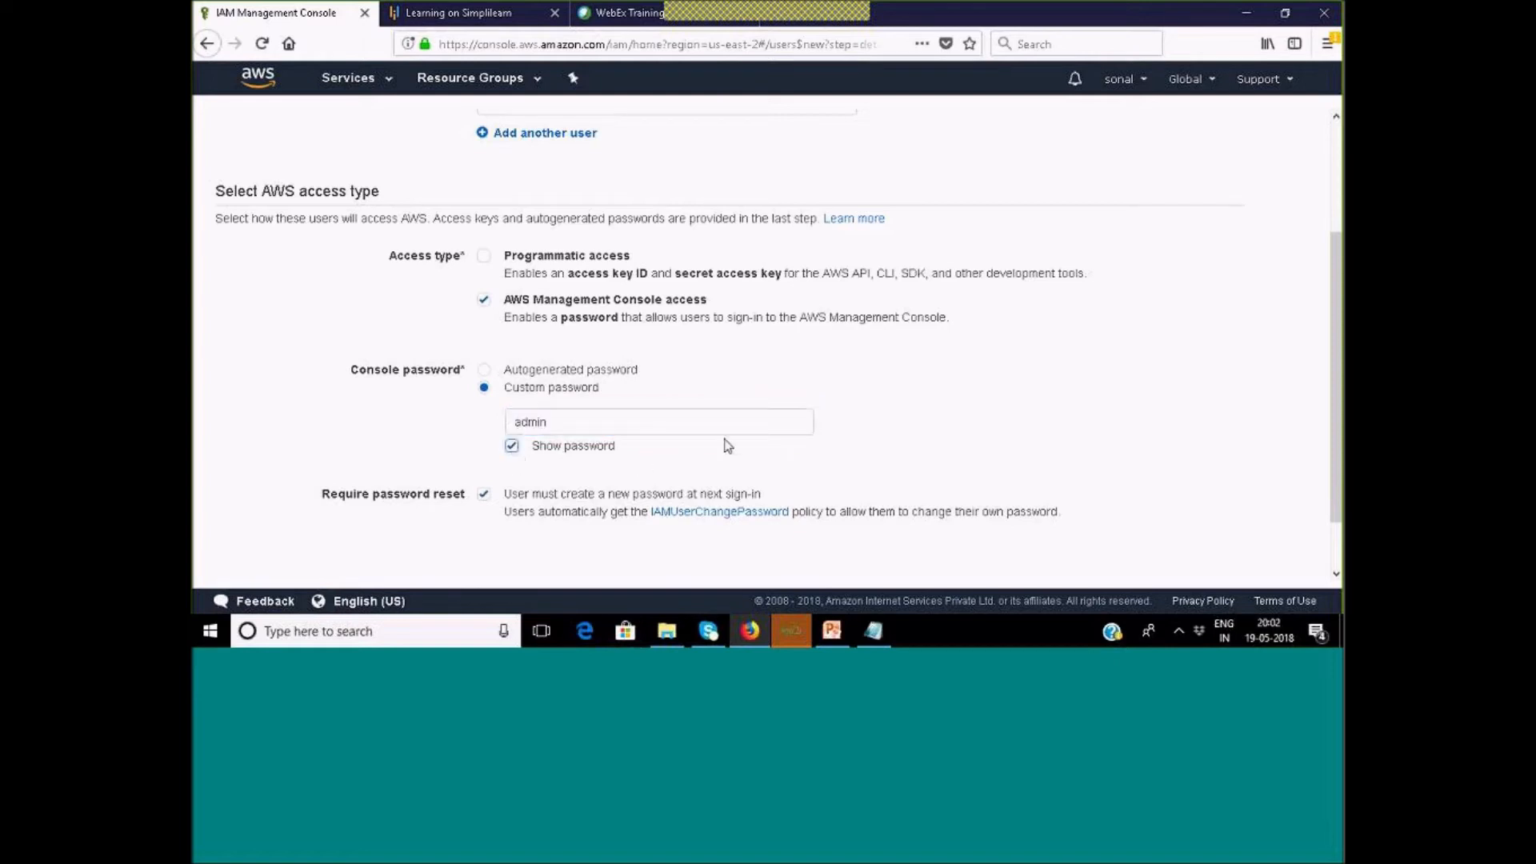
# Turn off the required password reset at next sign-in, noting the IAMUserChangePassword policy.
pyautogui.moveTo(333, 504); pyautogui.dragTo(462, 507)
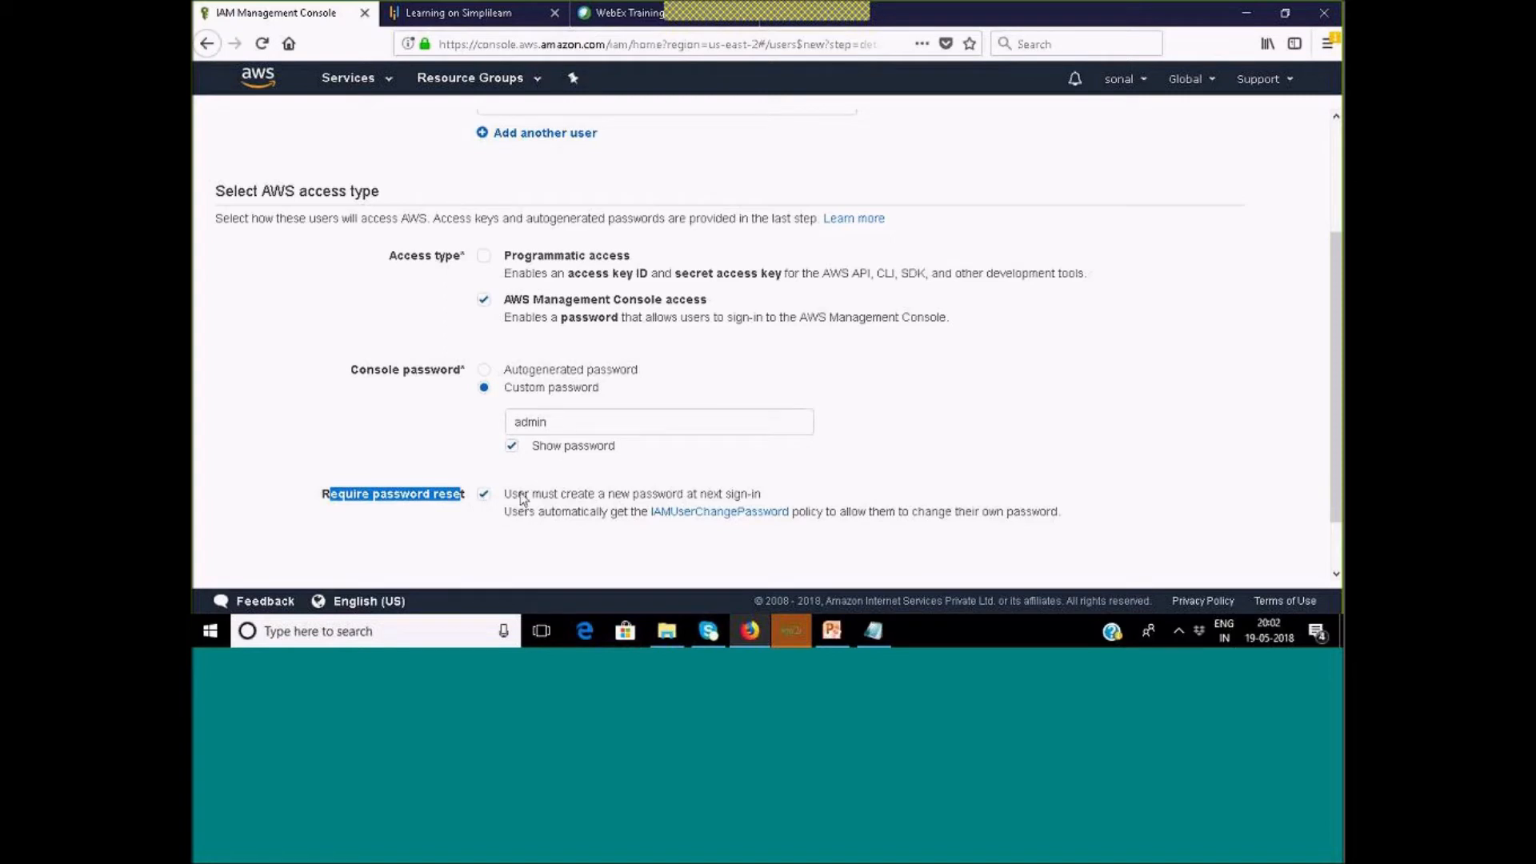
pyautogui.moveTo(552, 422); pyautogui.dragTo(517, 424)
pyautogui.scroll(1, 549, 444)
pyautogui.scroll(-3, 551, 448)
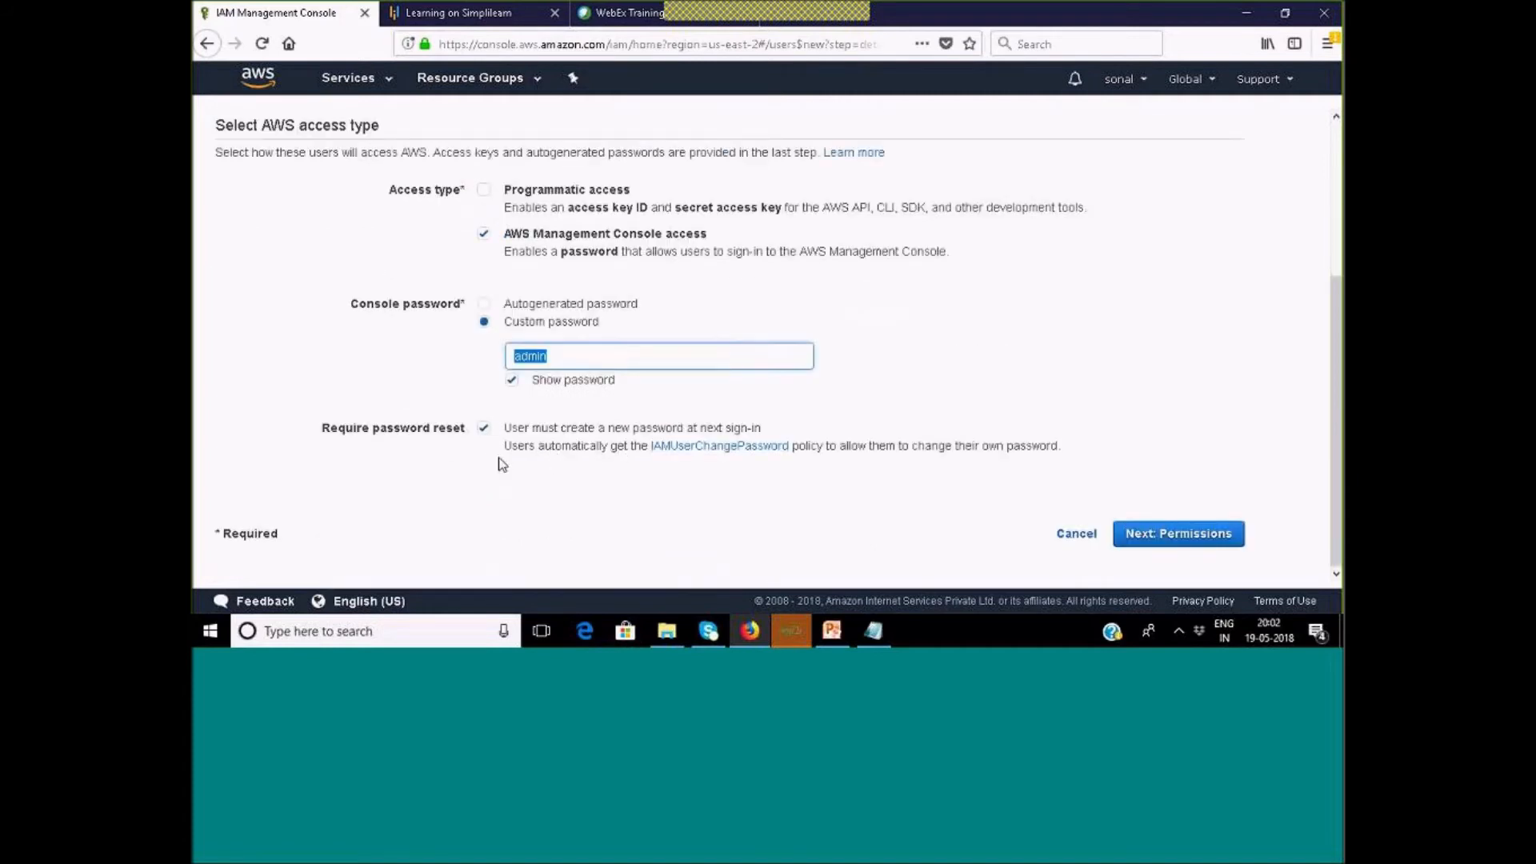
pyautogui.moveTo(504, 448); pyautogui.dragTo(600, 459)
pyautogui.moveTo(608, 462); pyautogui.dragTo(795, 456)
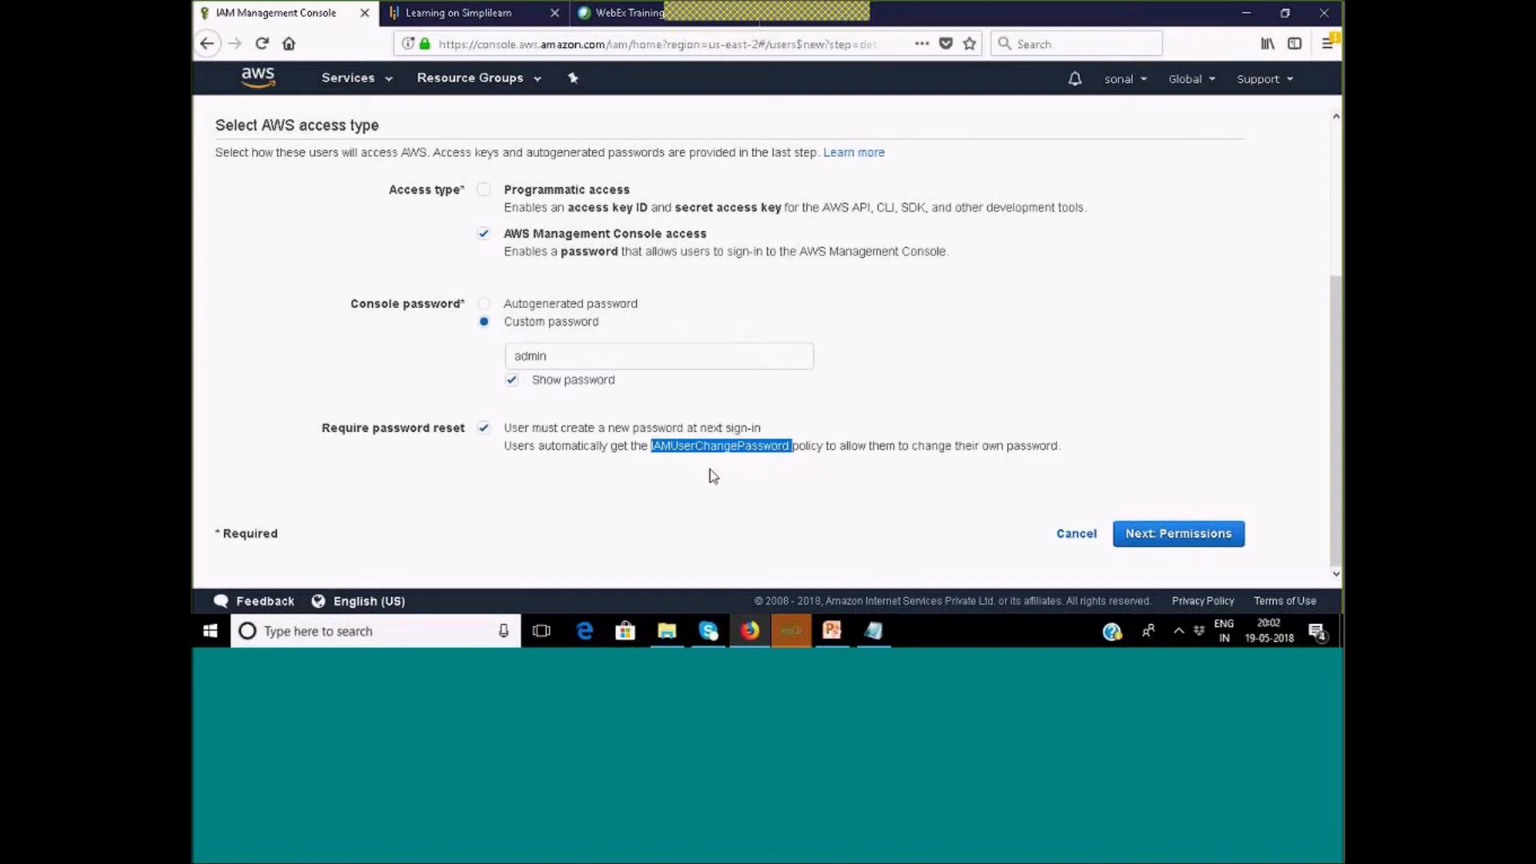
pyautogui.click(483, 428)
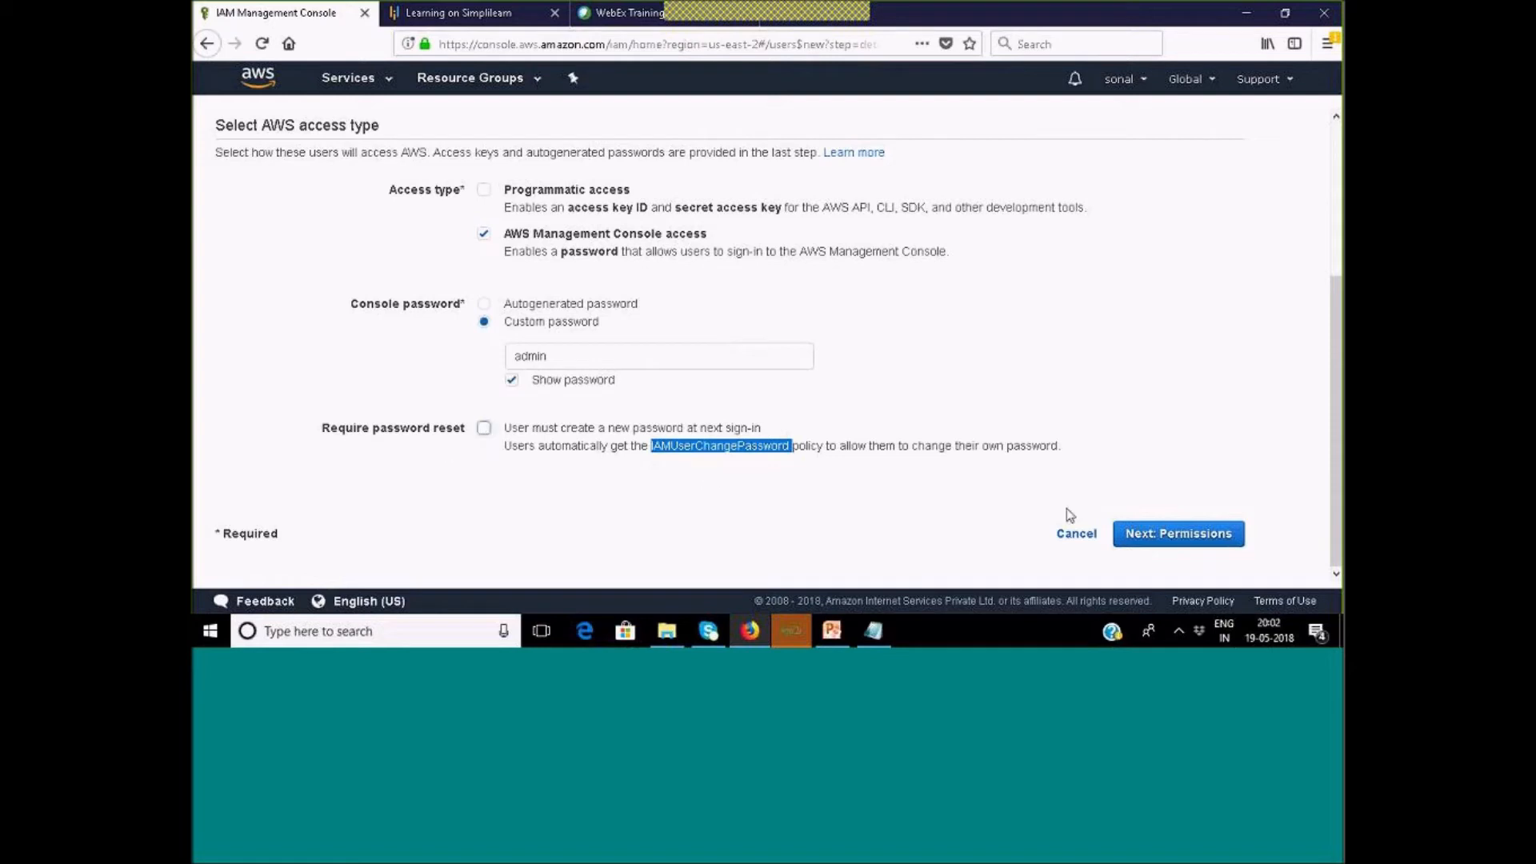
# Go through Permissions and Review to create the admin user.
pyautogui.click(1181, 534)
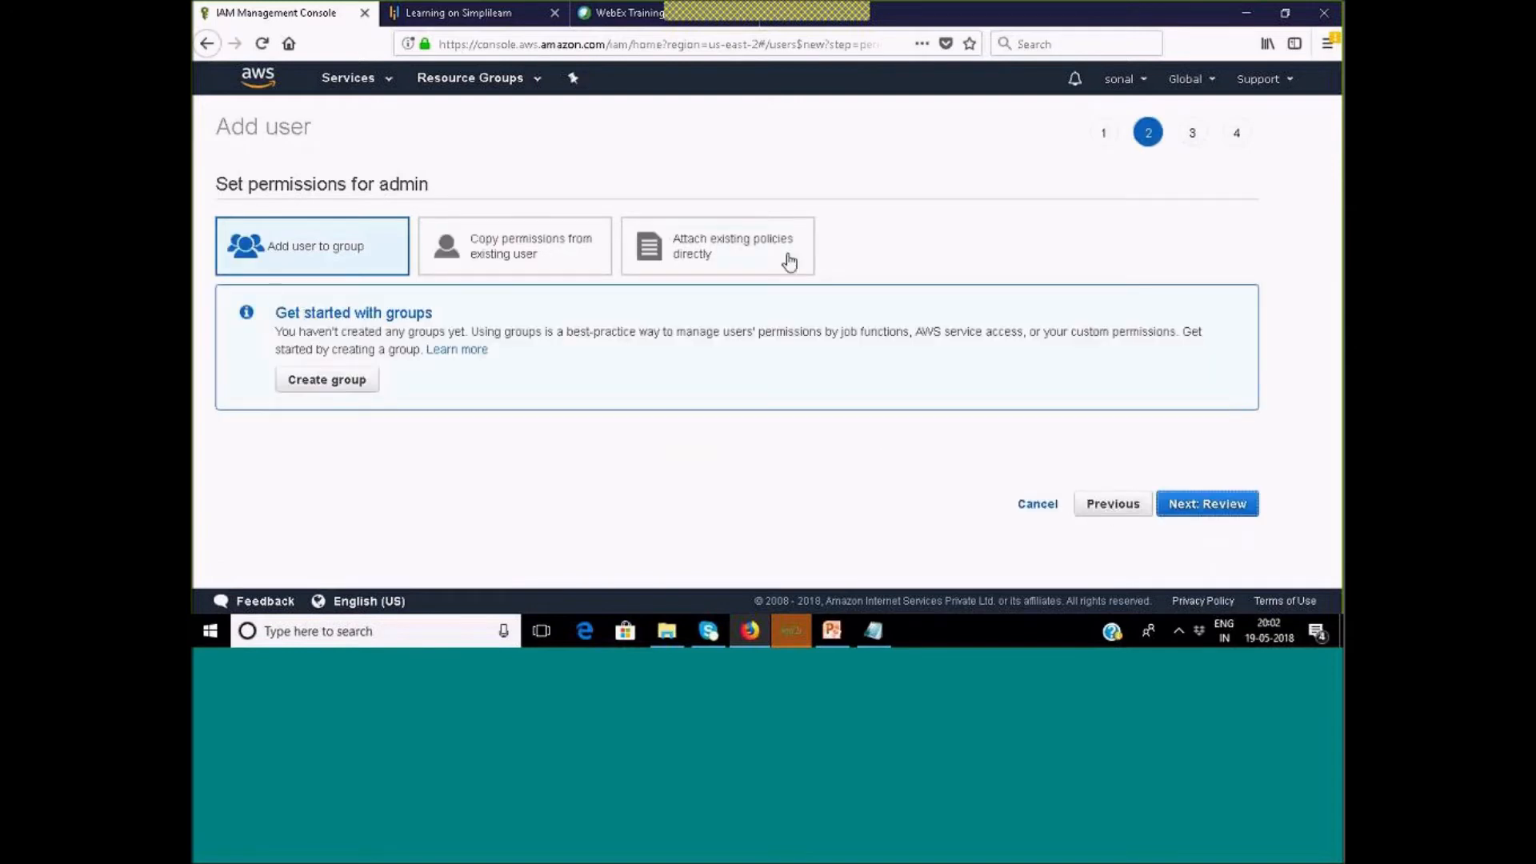
pyautogui.click(1190, 506)
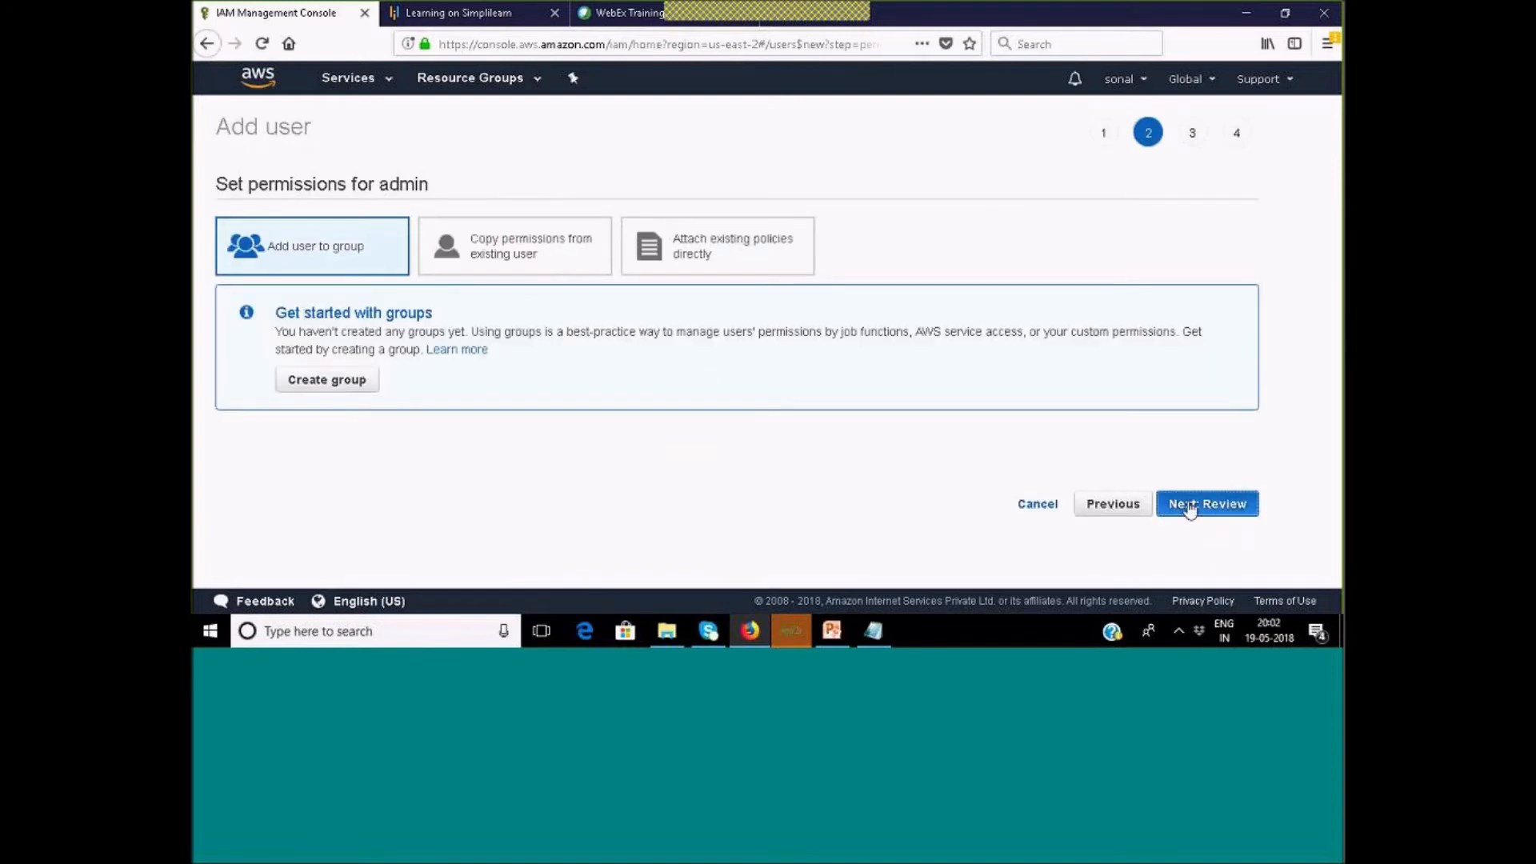
pyautogui.click(1193, 559)
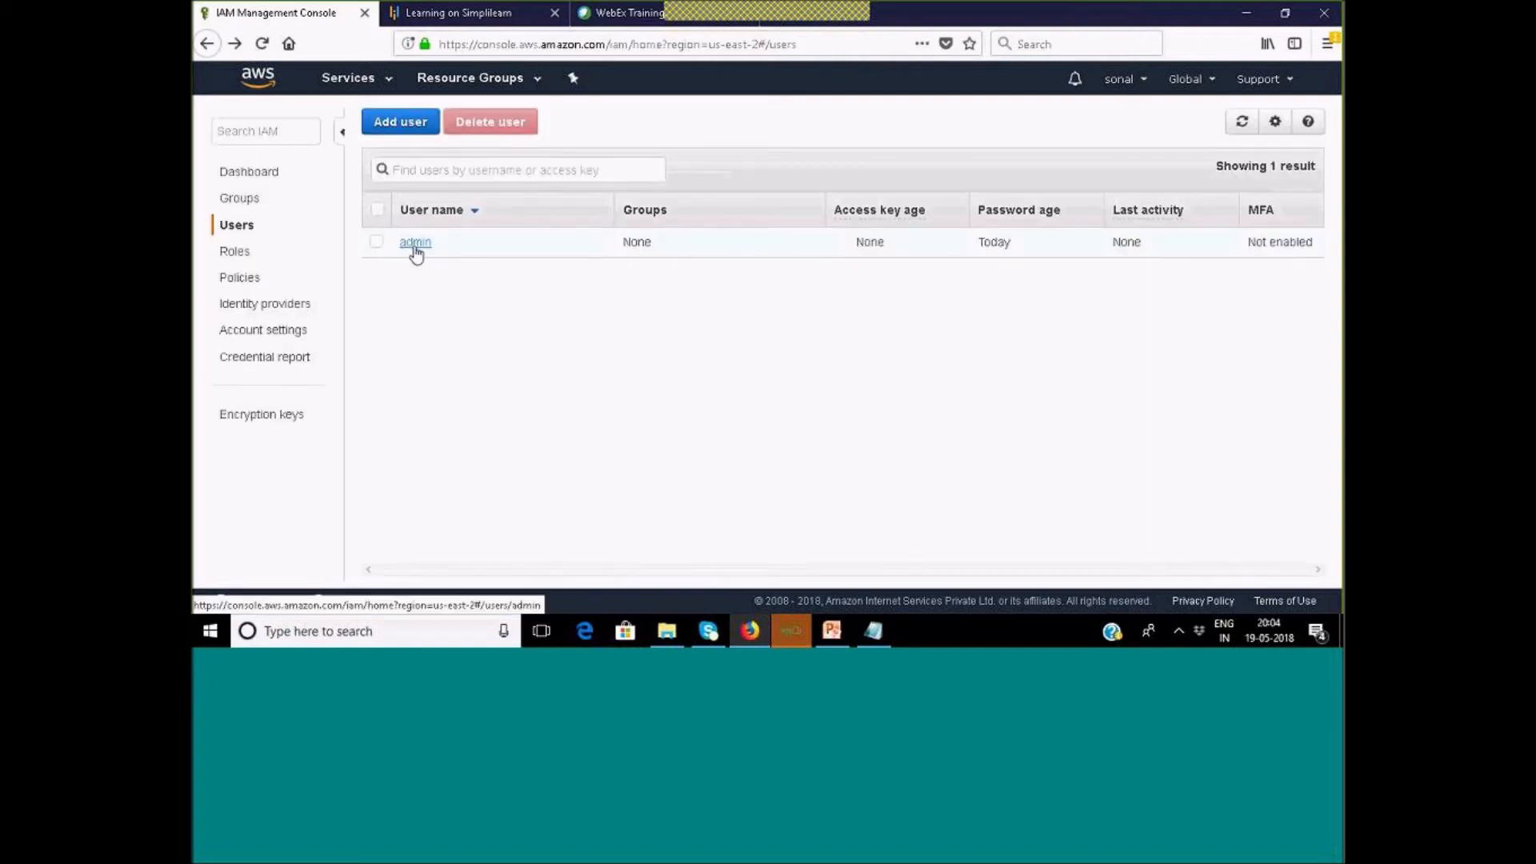
# Copy the admin user's console login link from its Security credentials tab.
pyautogui.click(415, 245)
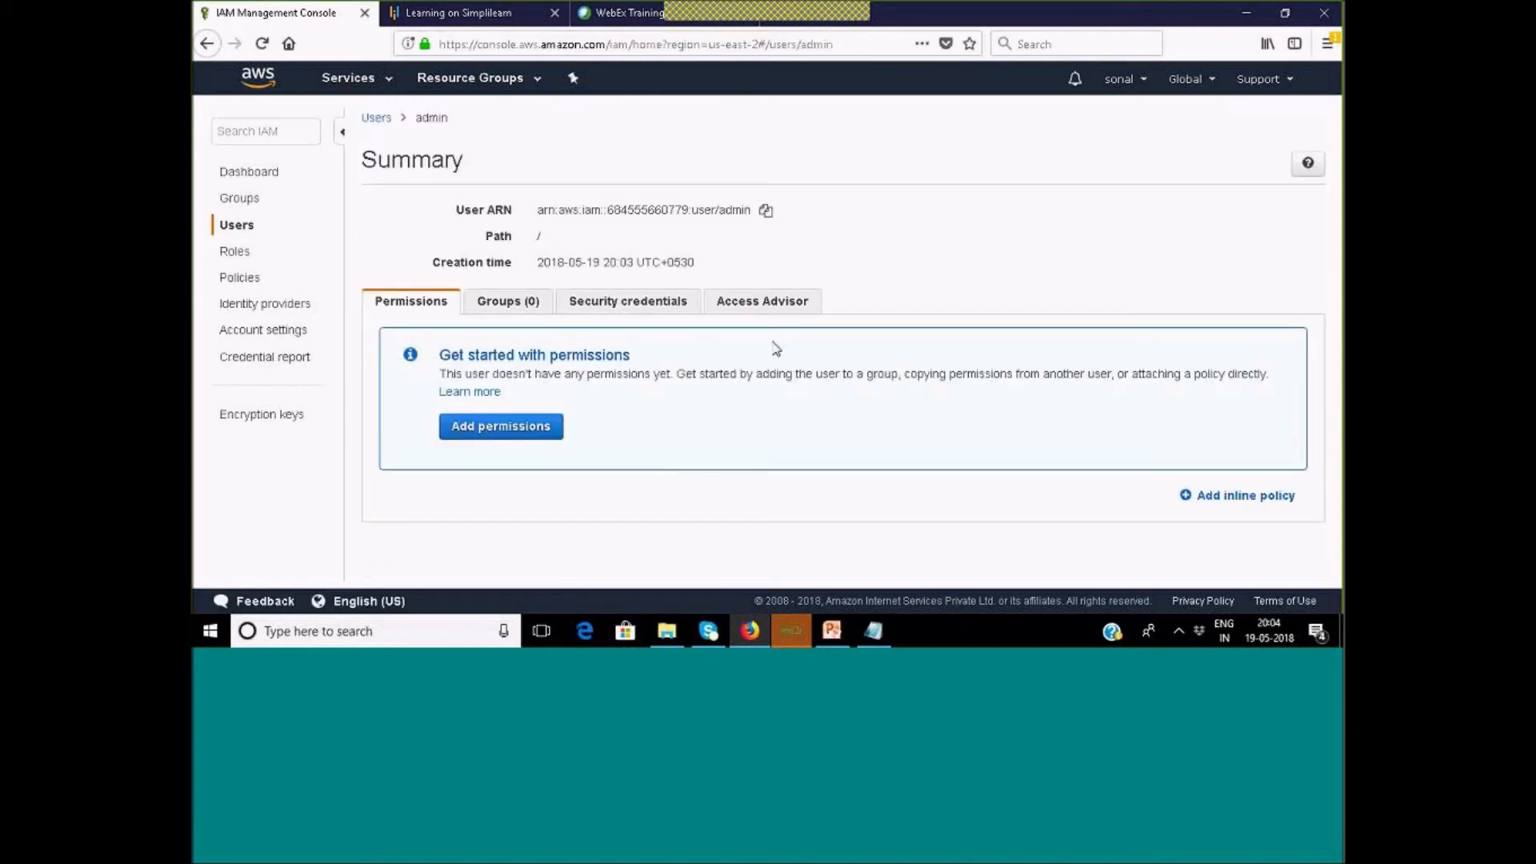
pyautogui.click(590, 307)
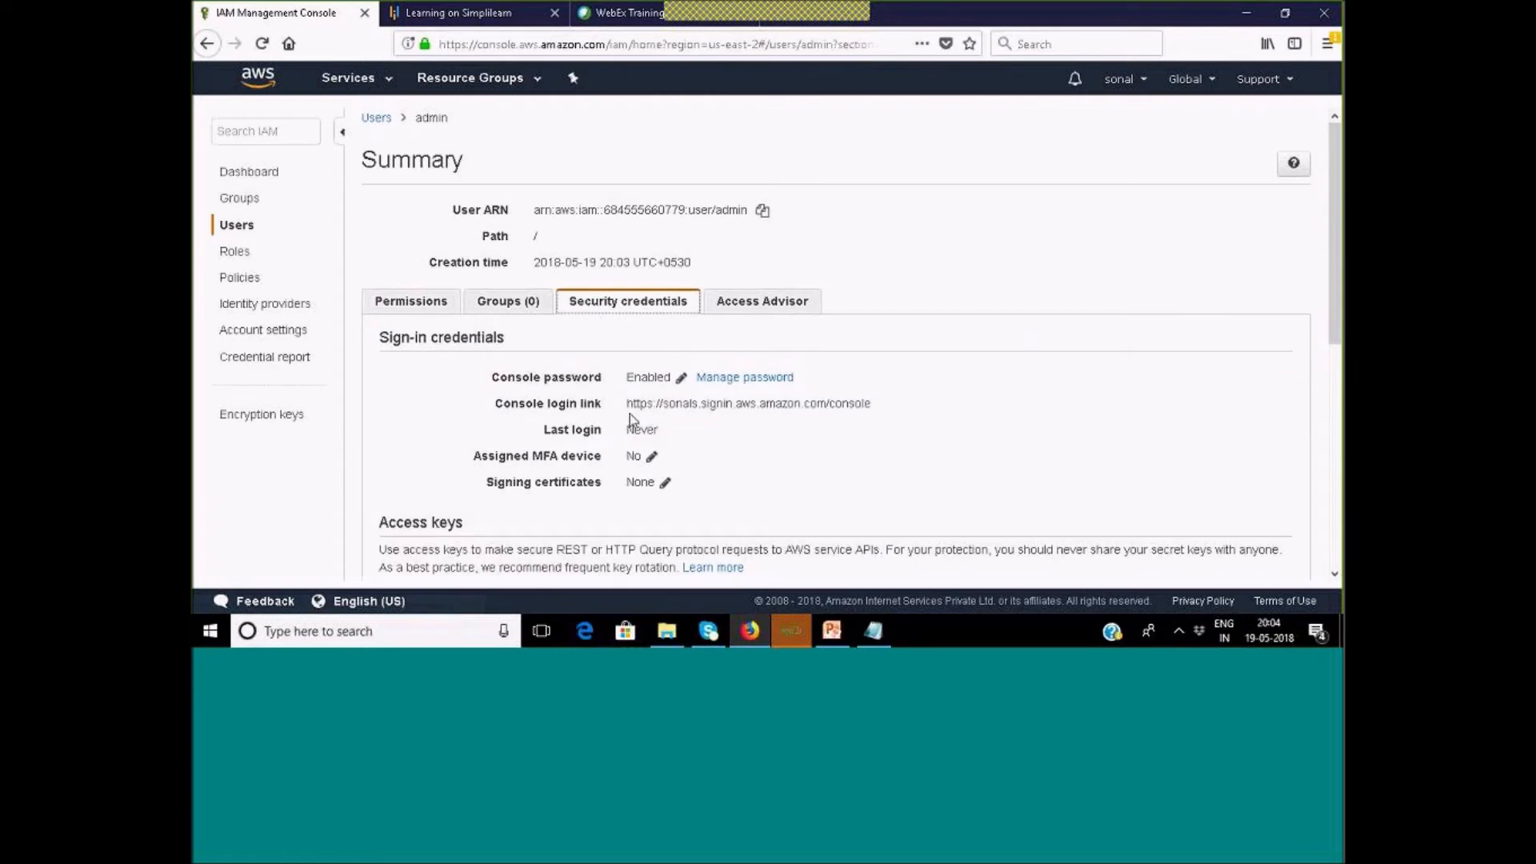
pyautogui.moveTo(627, 404); pyautogui.dragTo(886, 404)
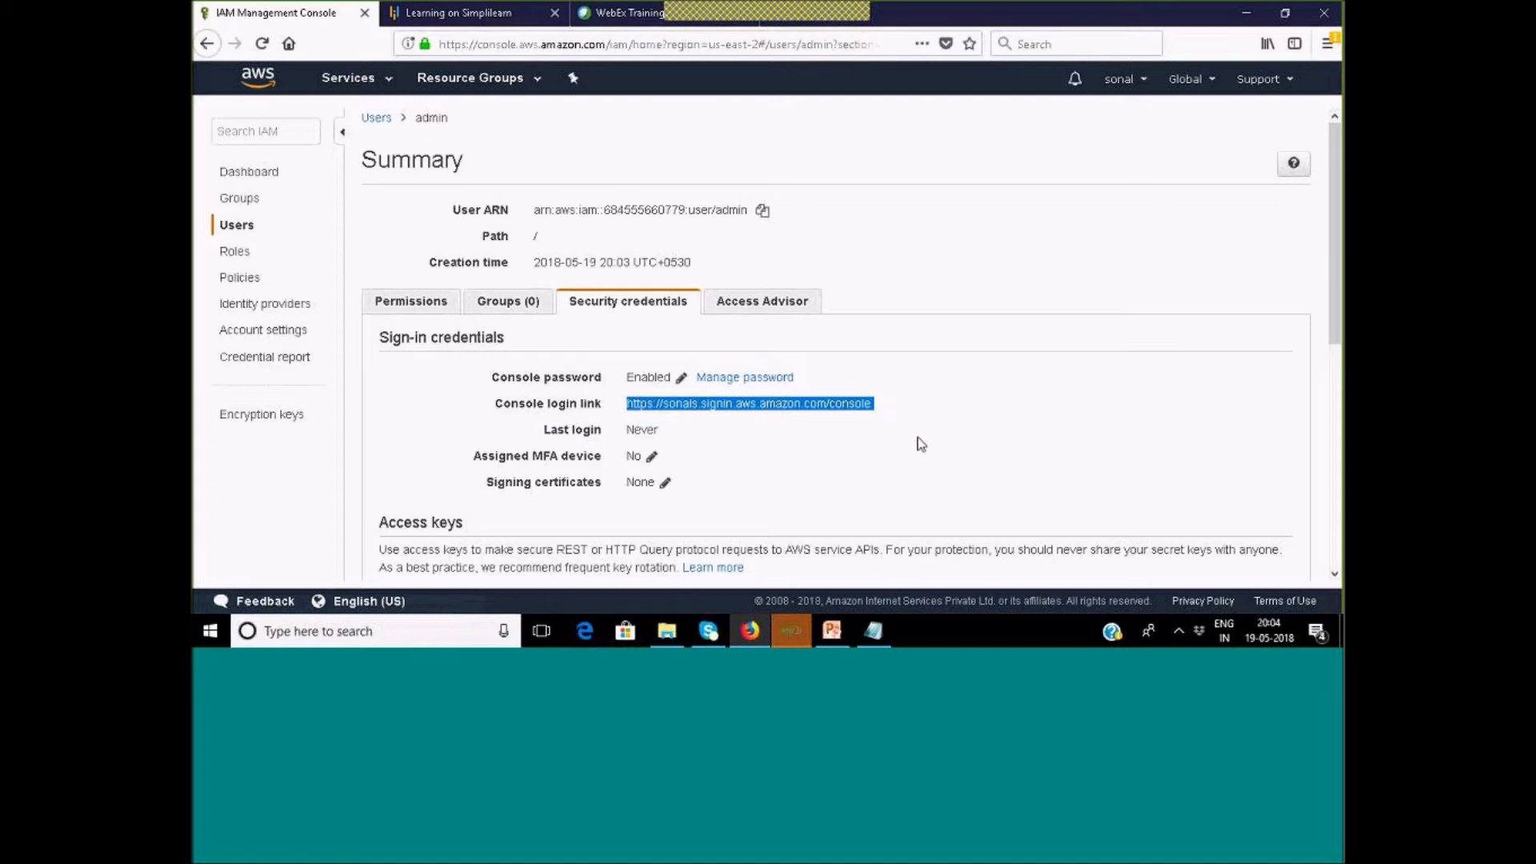
pyautogui.click(583, 631)
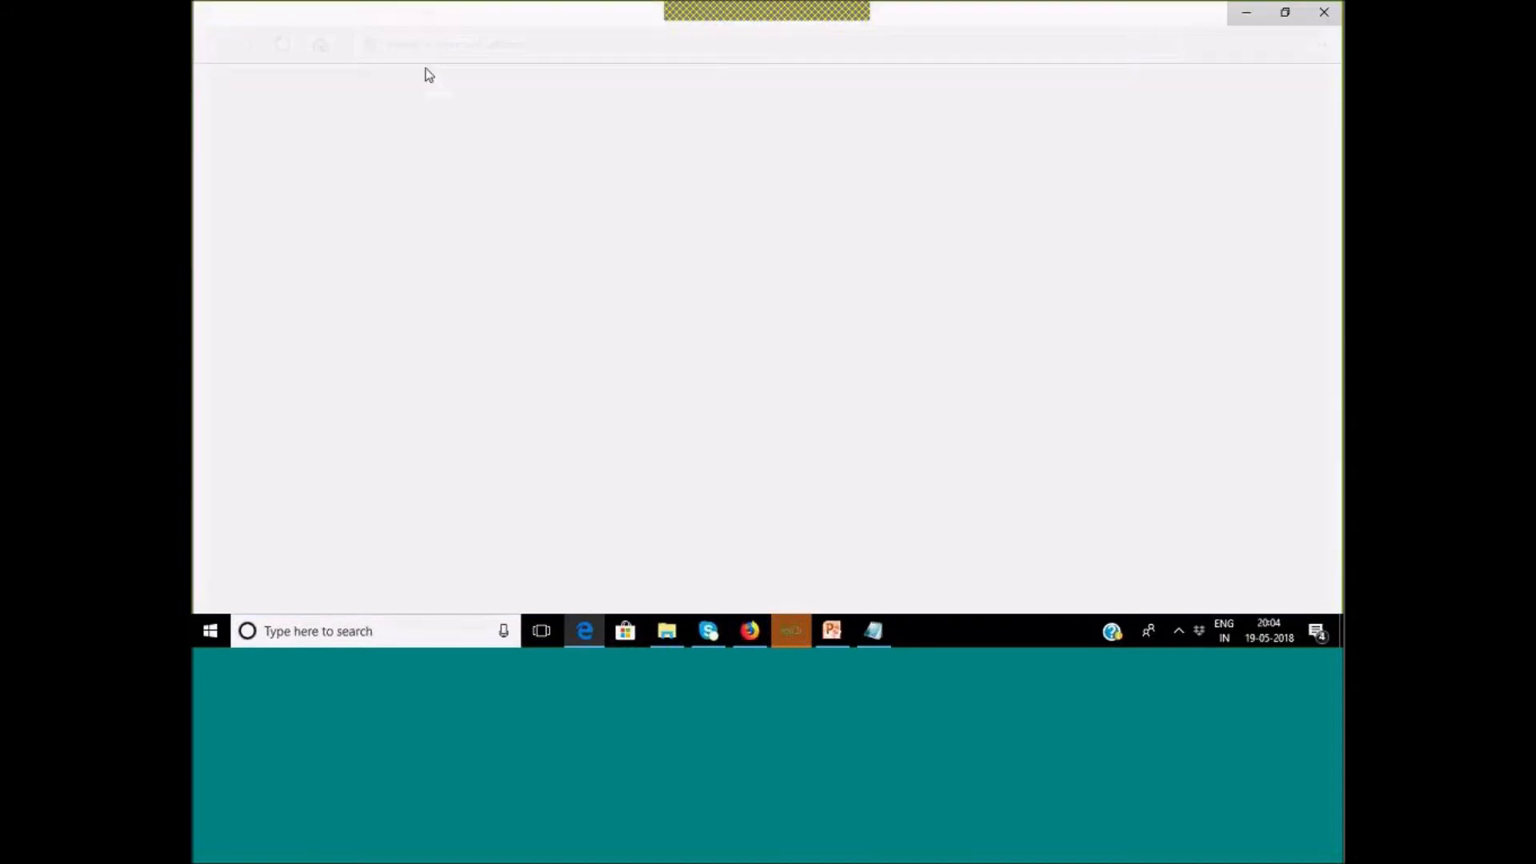
# Load the pasted sign-in URL in Edge and enter admin as the IAM user name.
pyautogui.write('https://sonals.signin.aws.amazon.com/console')
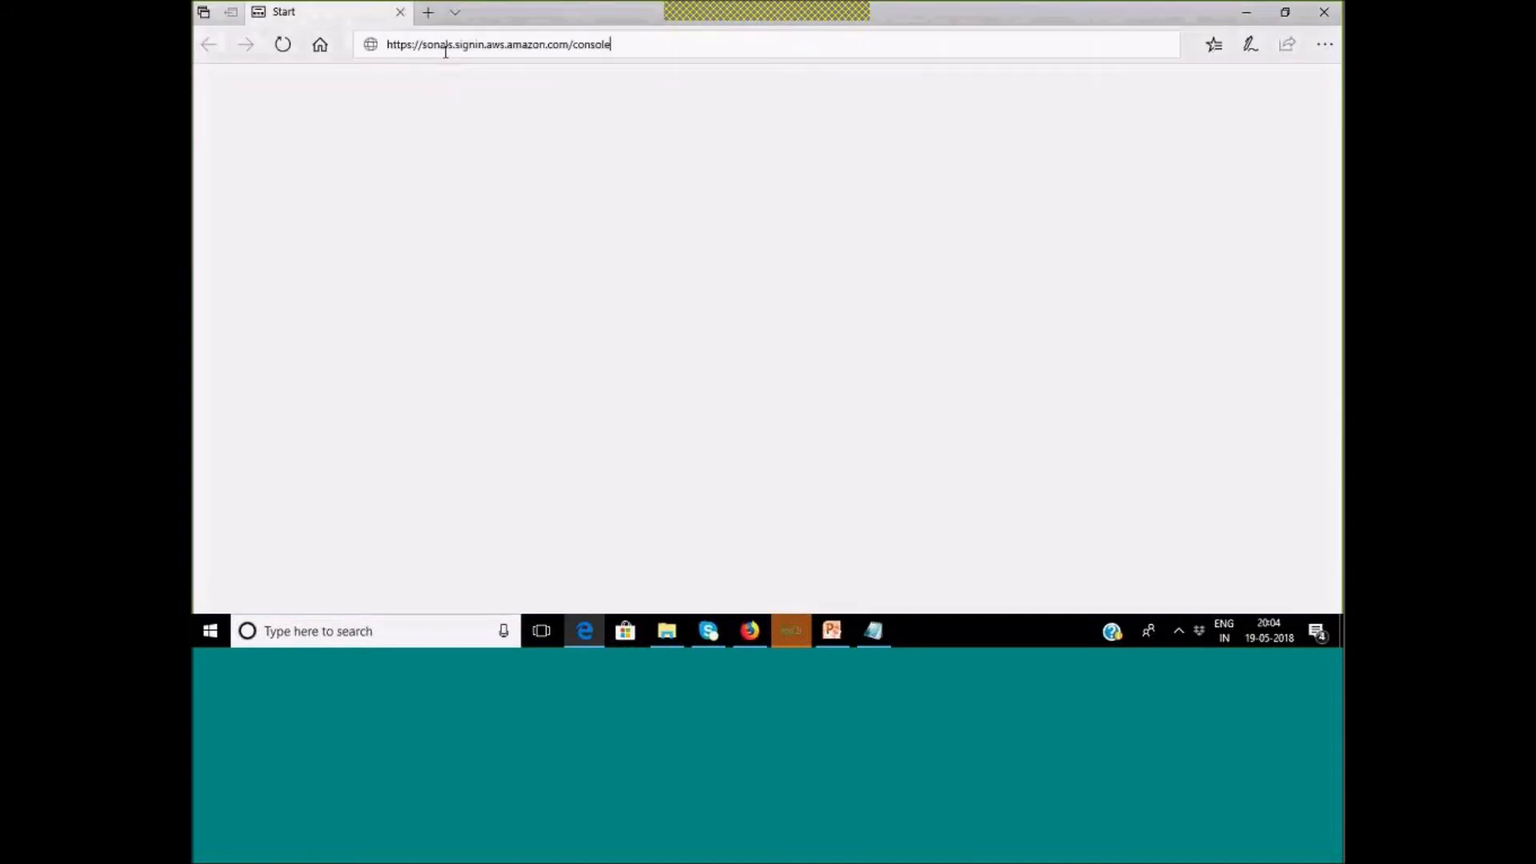
pyautogui.press('Return')
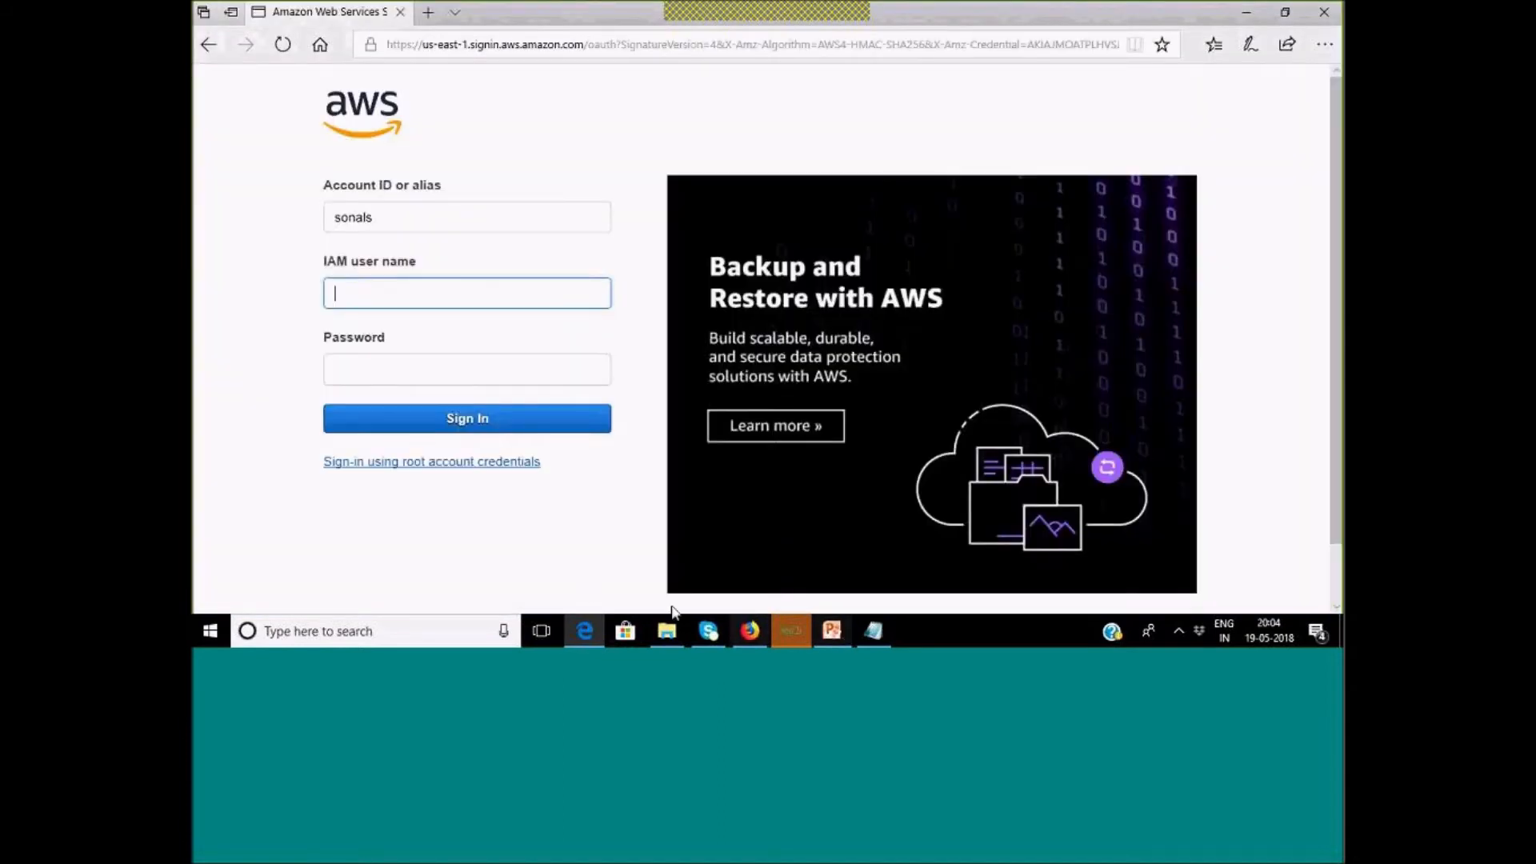
pyautogui.click(749, 630)
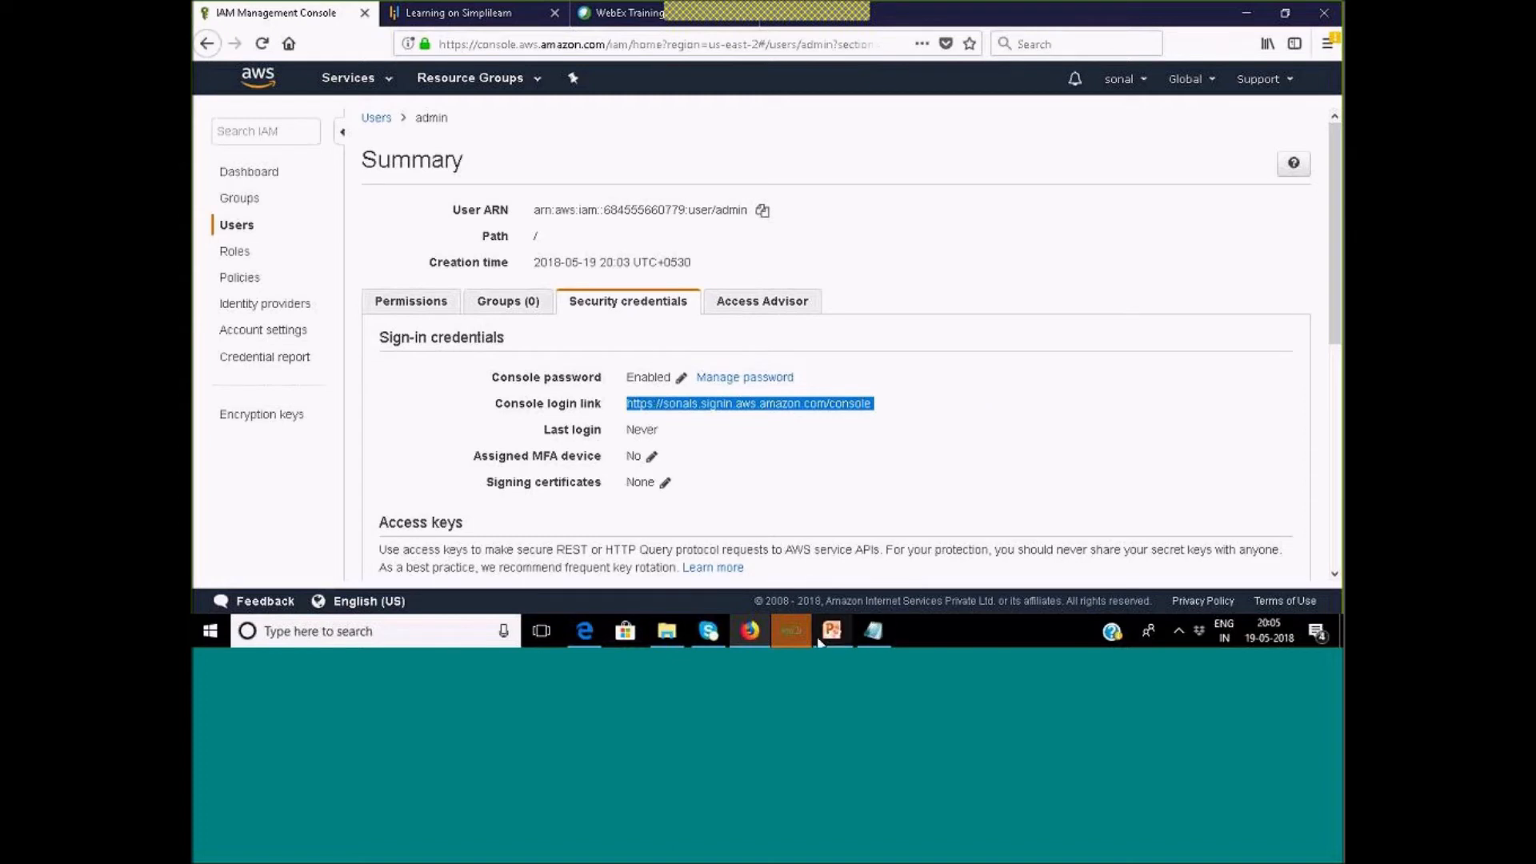
pyautogui.click(584, 632)
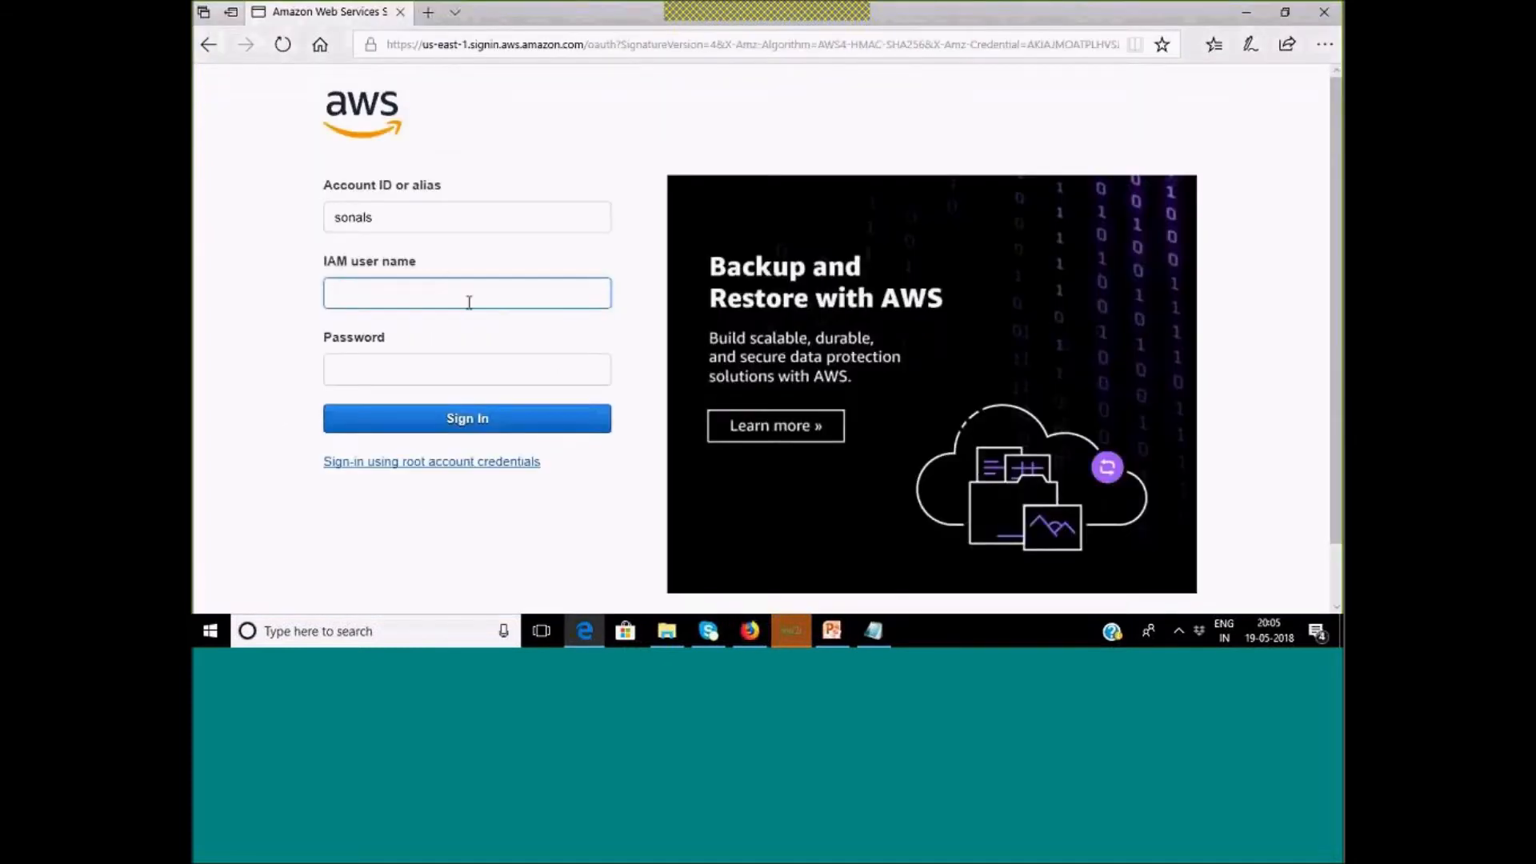
pyautogui.write('admin')
# Highlight the account alias within admin's console login link in Firefox.
pyautogui.click(750, 632)
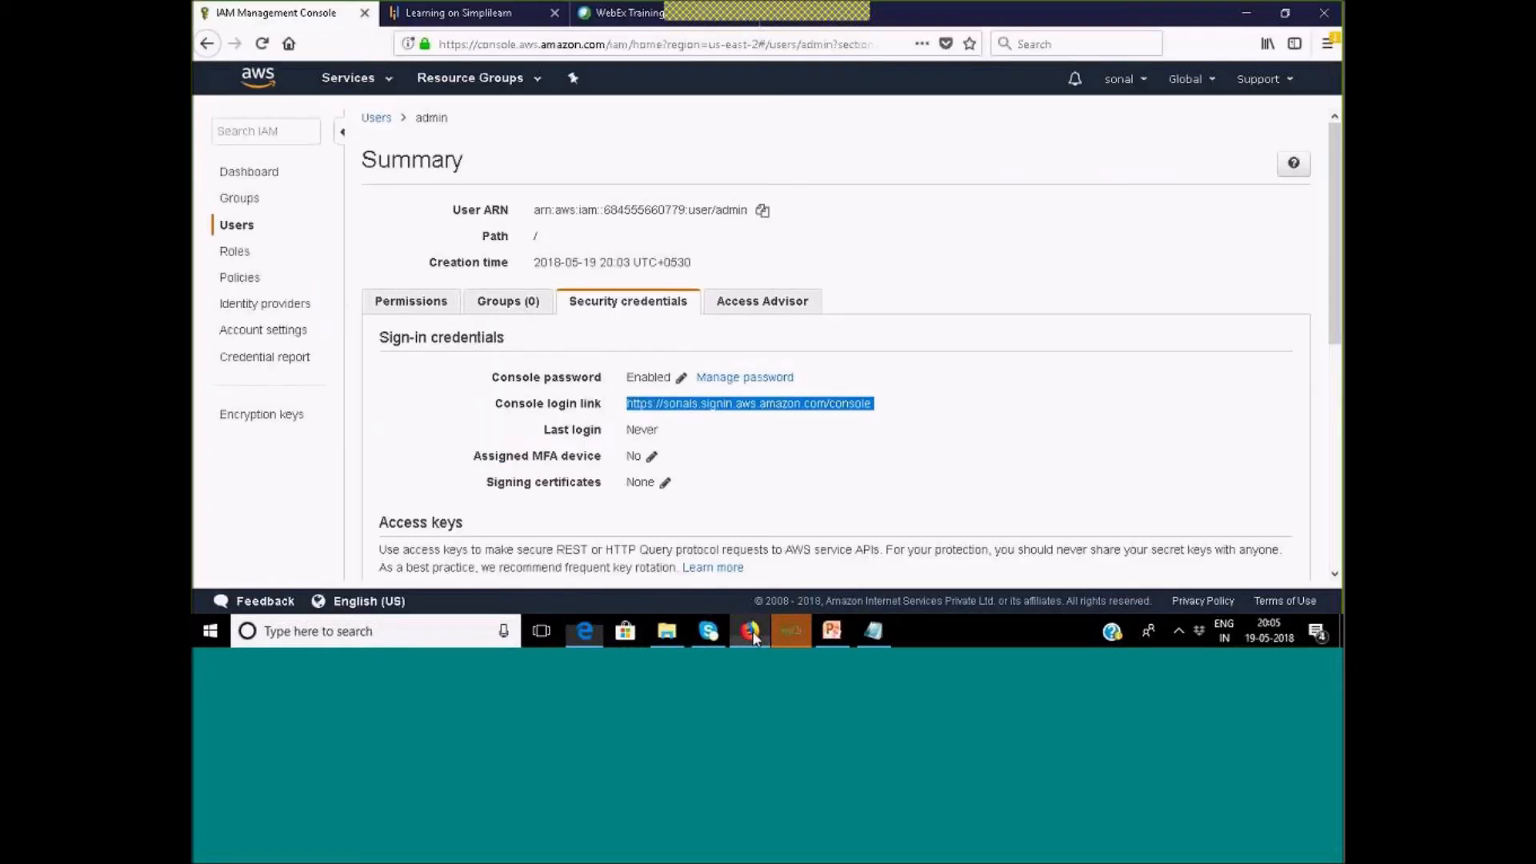
pyautogui.click(669, 408)
pyautogui.moveTo(664, 406); pyautogui.dragTo(700, 409)
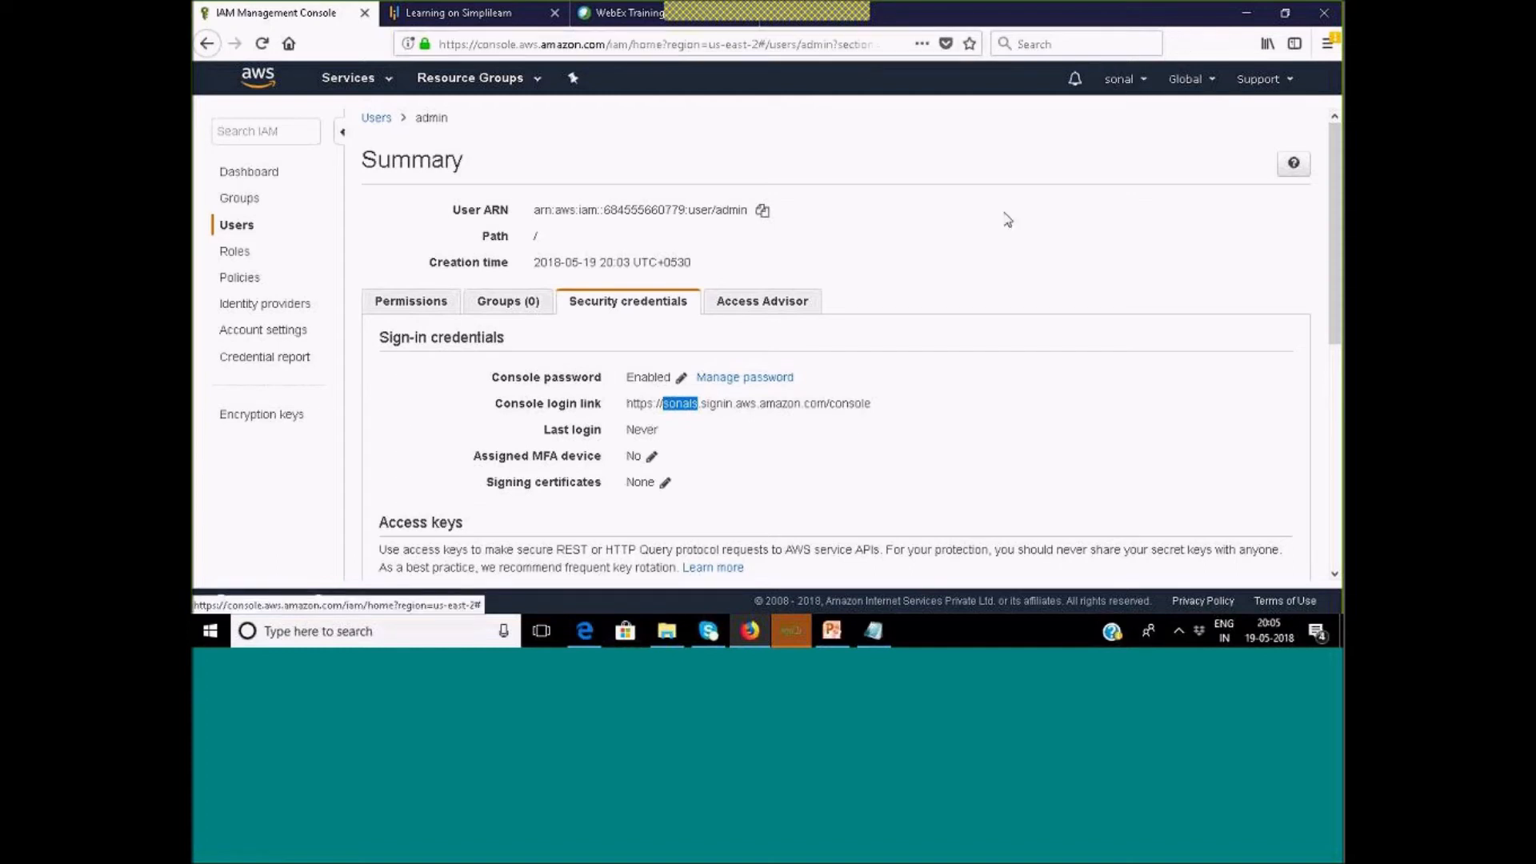
# Sign in to the console in Edge as the IAM admin user with the account password.
pyautogui.moveTo(662, 404); pyautogui.dragTo(701, 408)
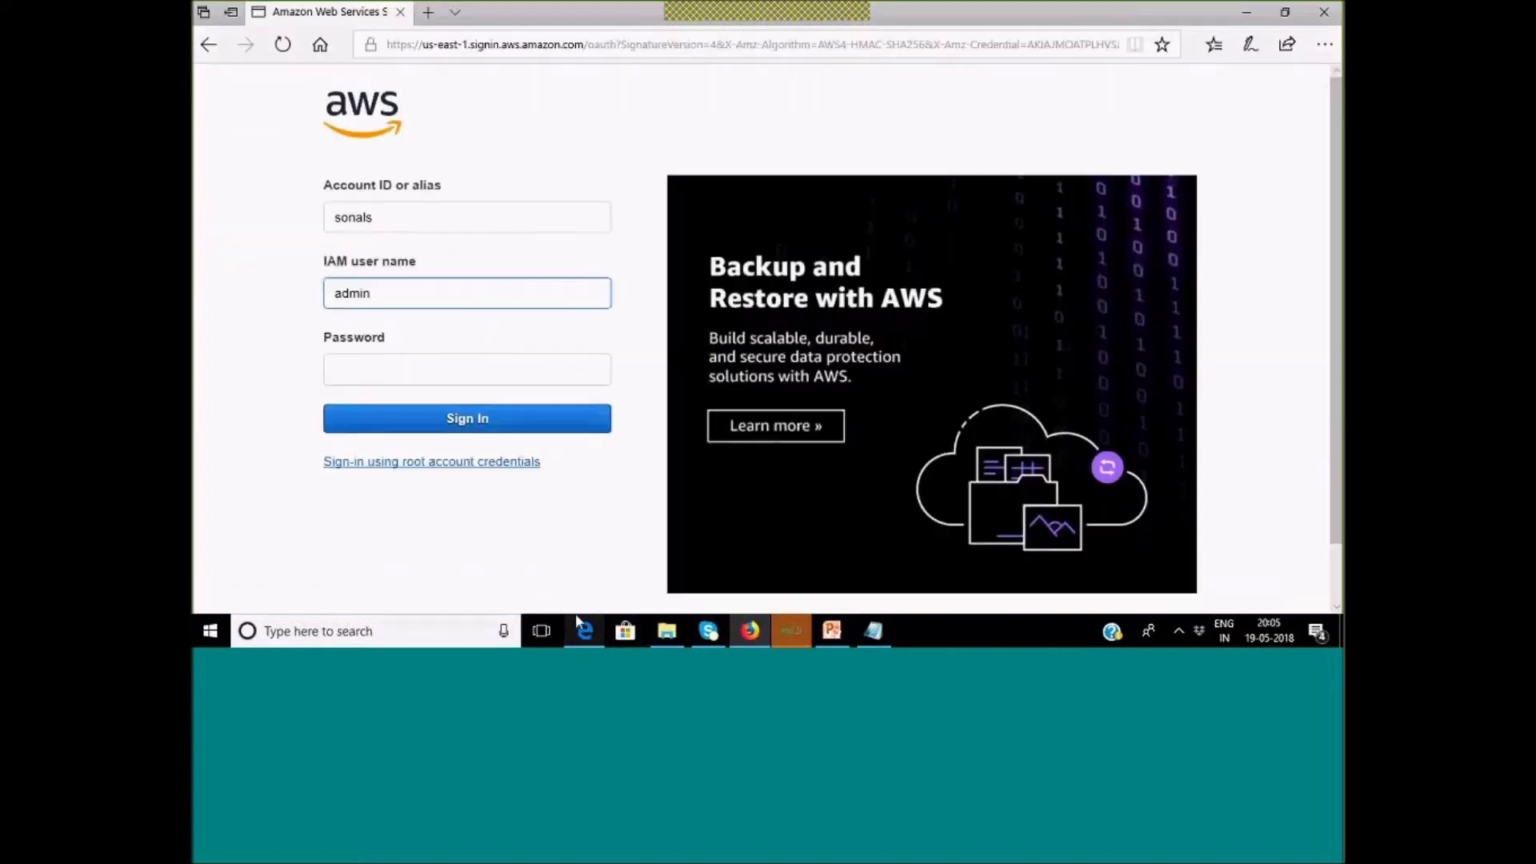
pyautogui.click(585, 631)
pyautogui.click(392, 369)
pyautogui.write('***')
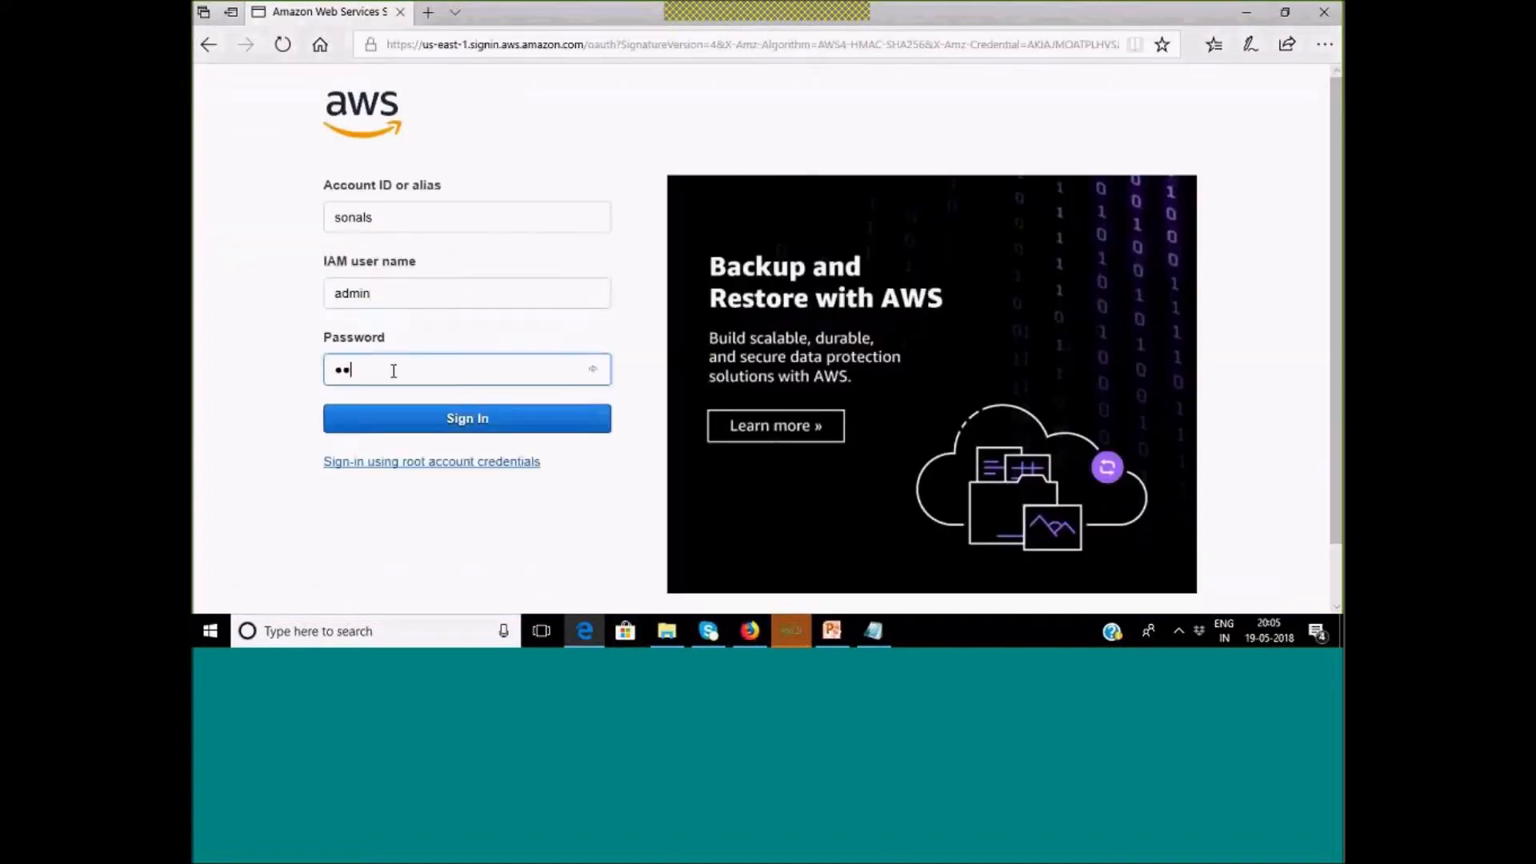
pyautogui.write('**')
pyautogui.click(444, 426)
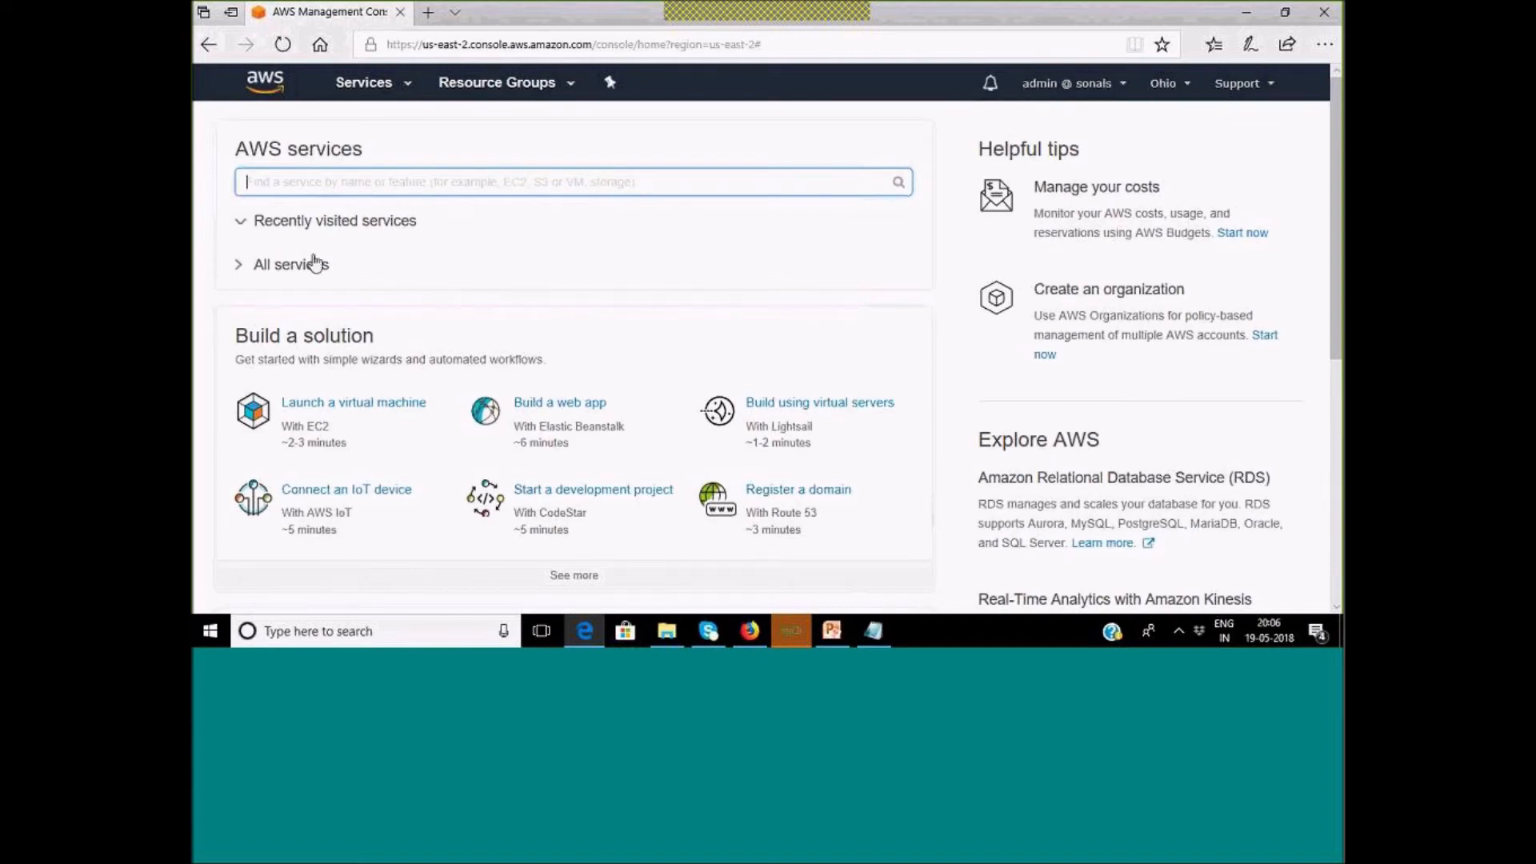
# Open IAM through the Services search 'ia' and view Users, which shows a permissions error.
pyautogui.click(354, 86)
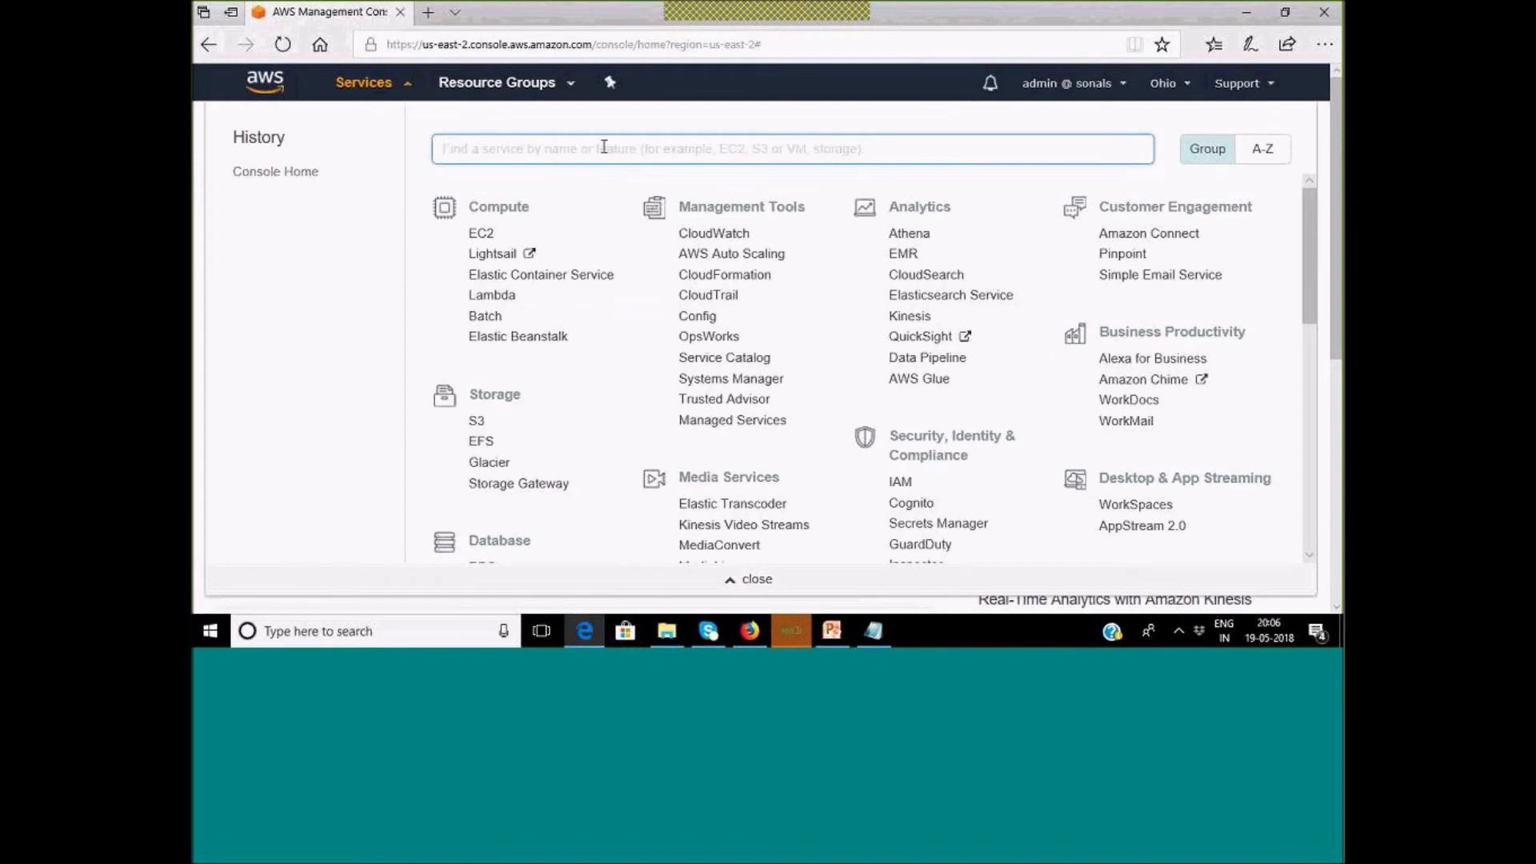
pyautogui.write('ia')
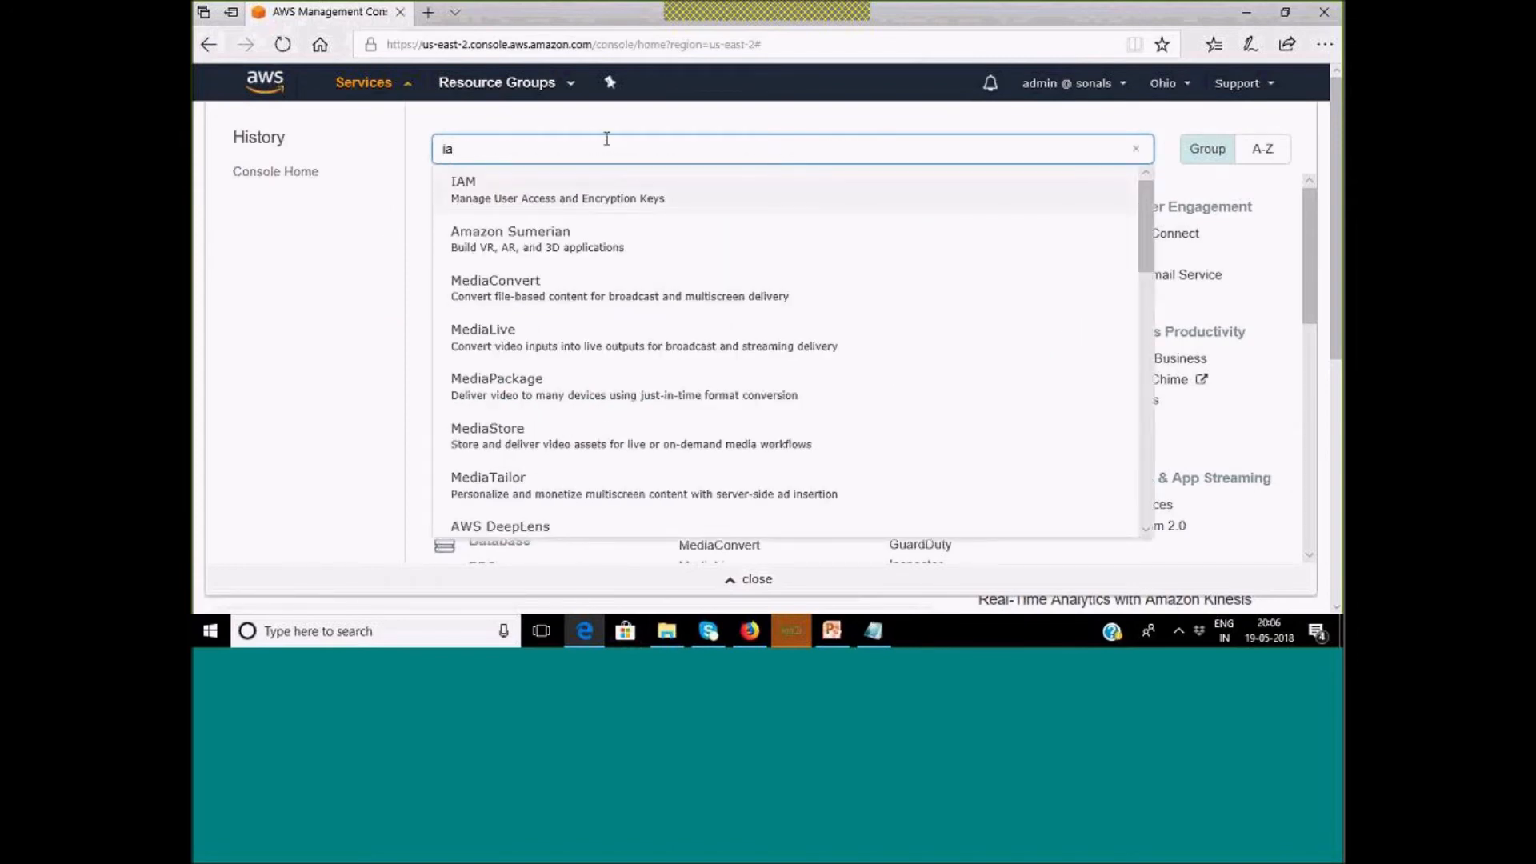
pyautogui.click(465, 200)
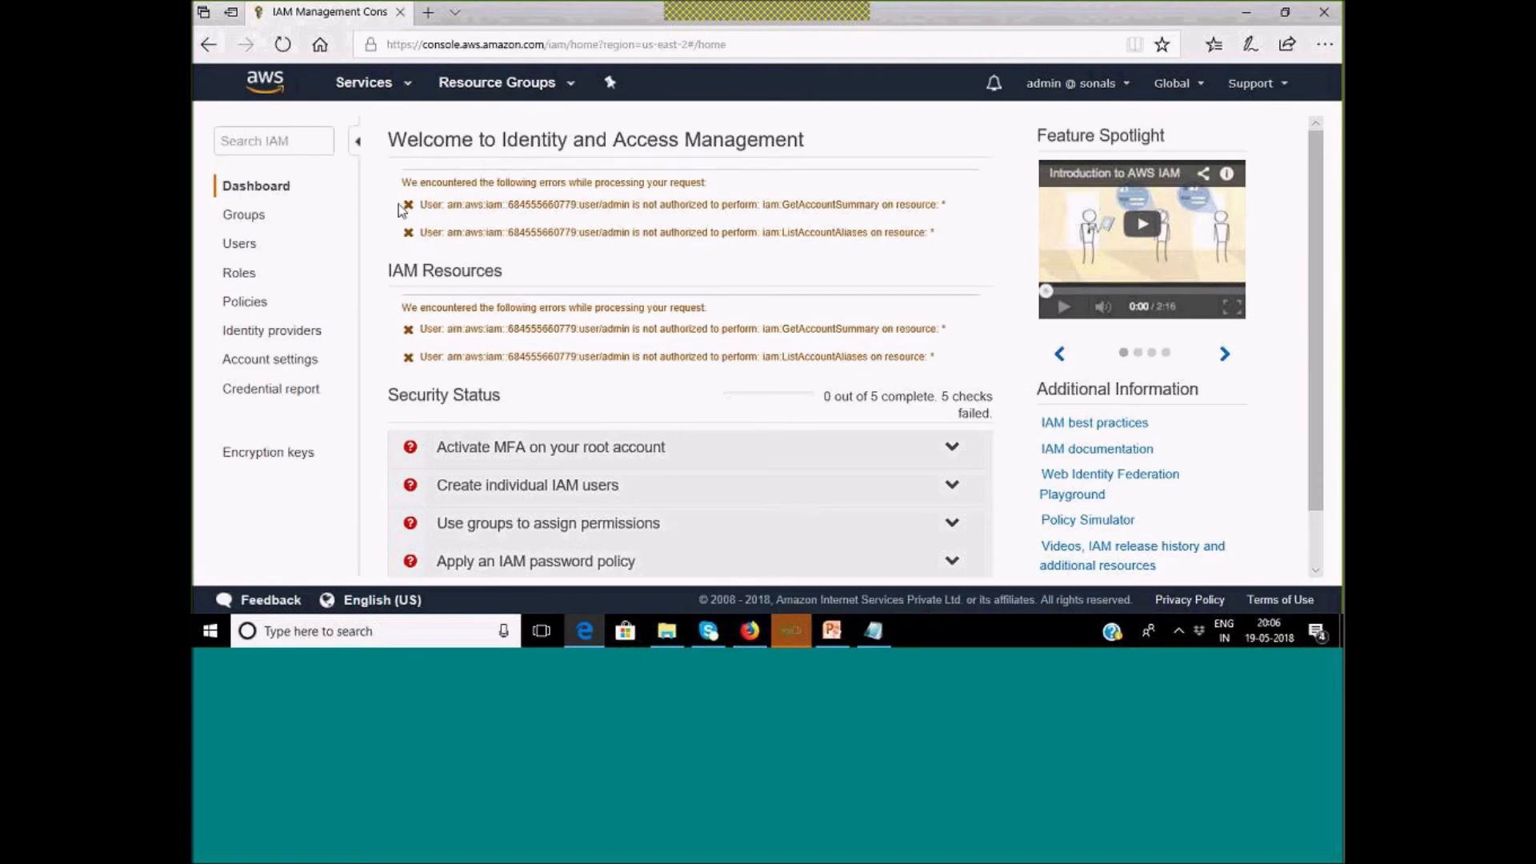
pyautogui.moveTo(410, 182); pyautogui.dragTo(716, 185)
pyautogui.click(429, 208)
pyautogui.click(252, 250)
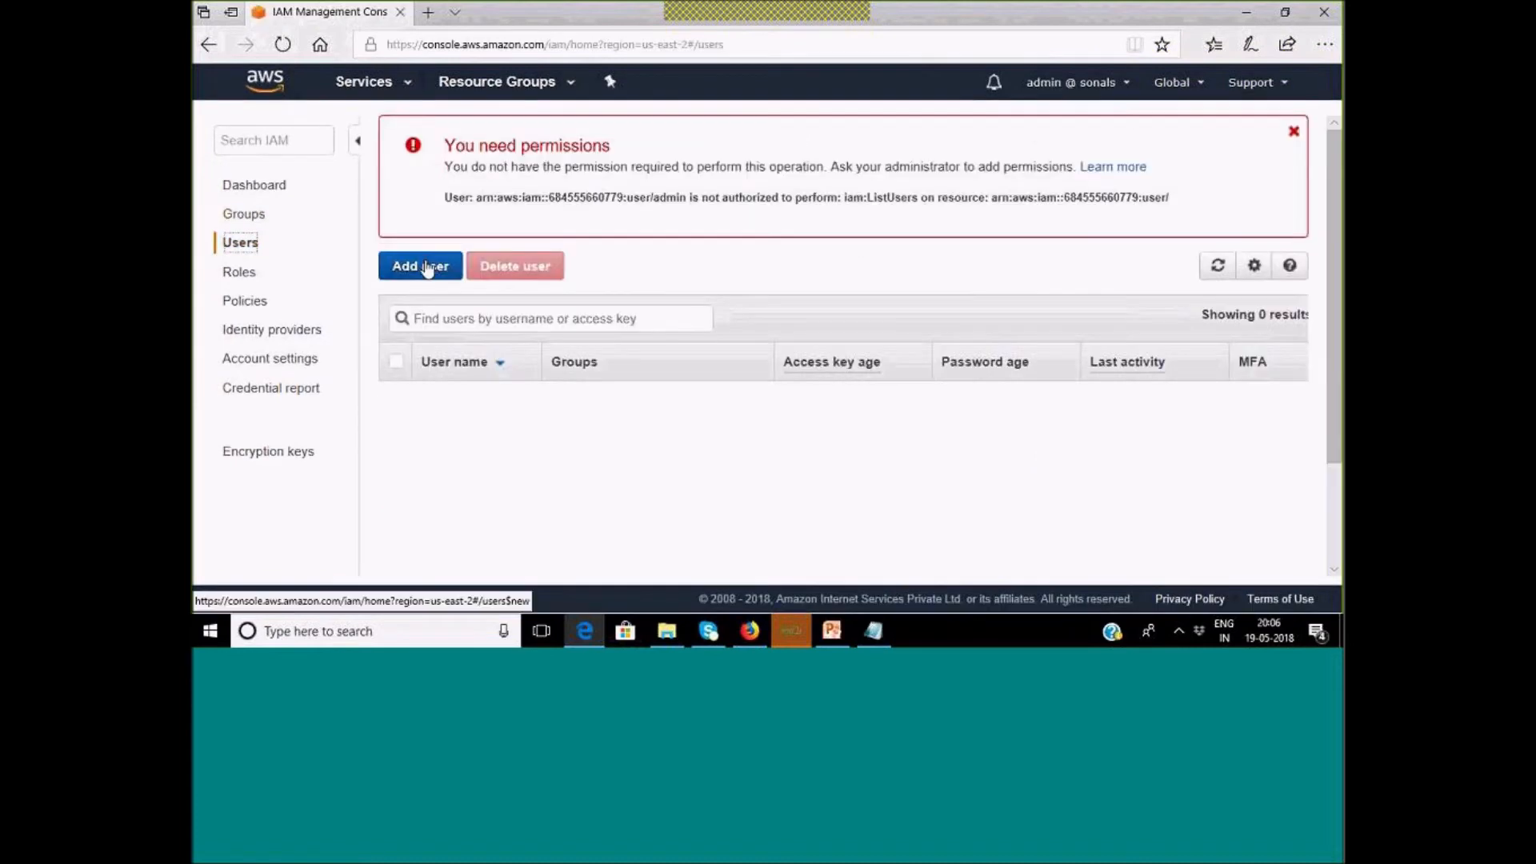
# Try creating IAM user 'user1' with console access; it fails for missing iam:CreateUser.
pyautogui.click(428, 268)
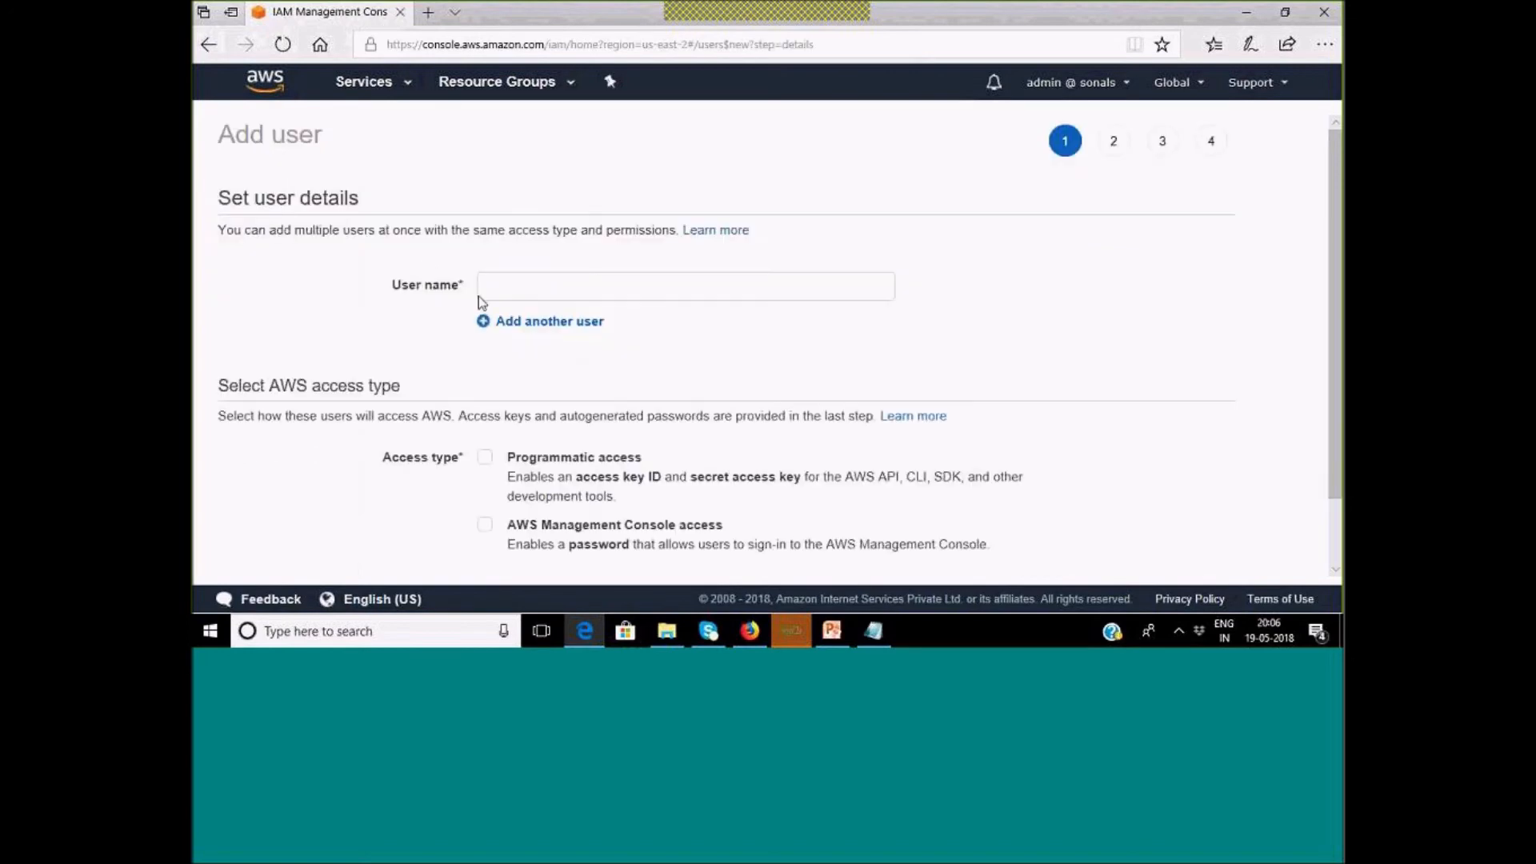
pyautogui.click(560, 285)
pyautogui.write('user1')
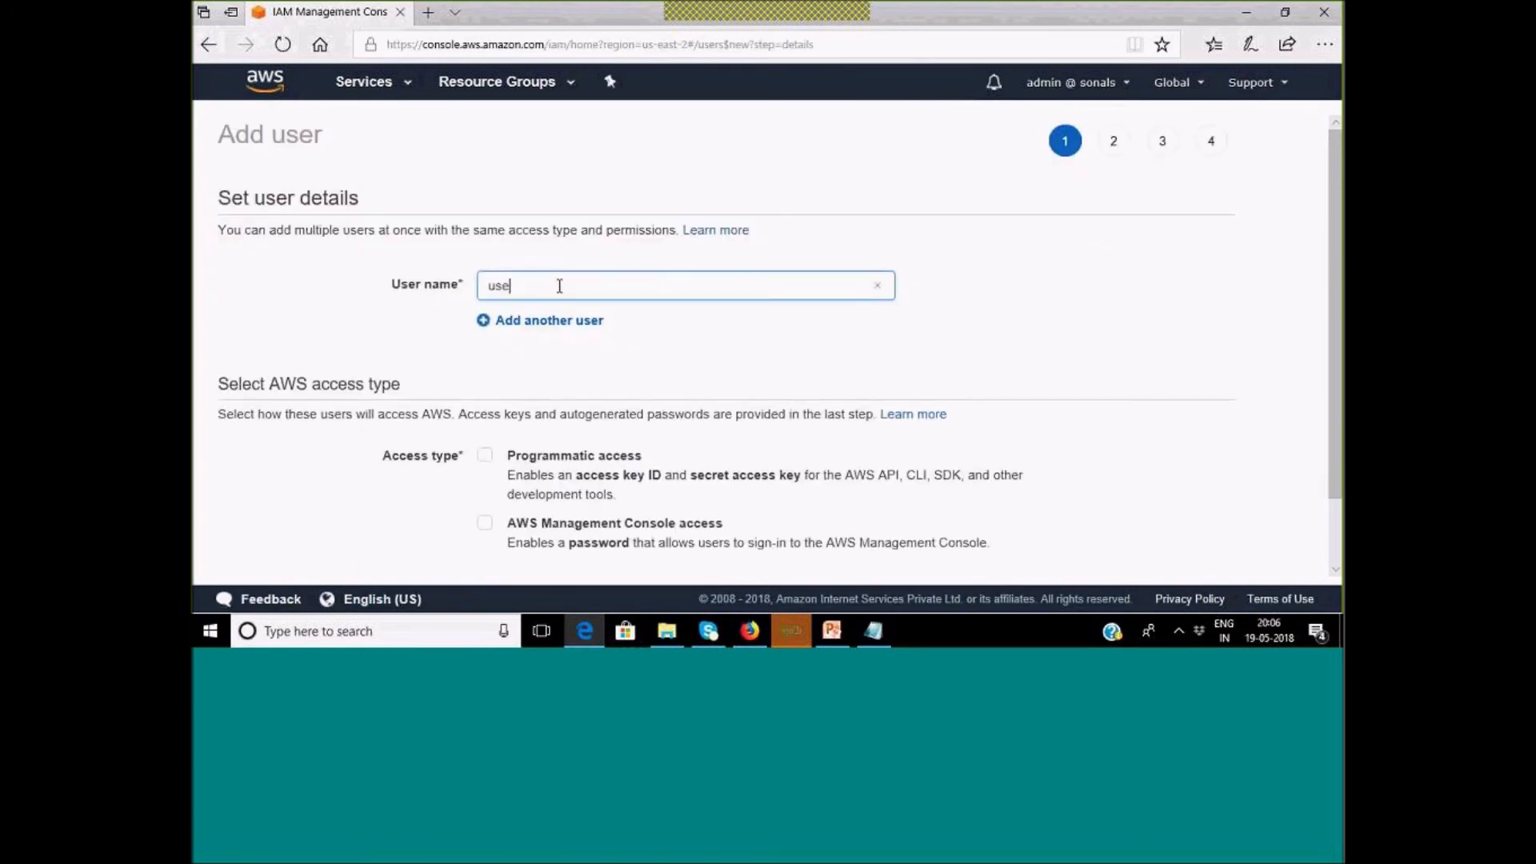
pyautogui.scroll(-2, 592, 422)
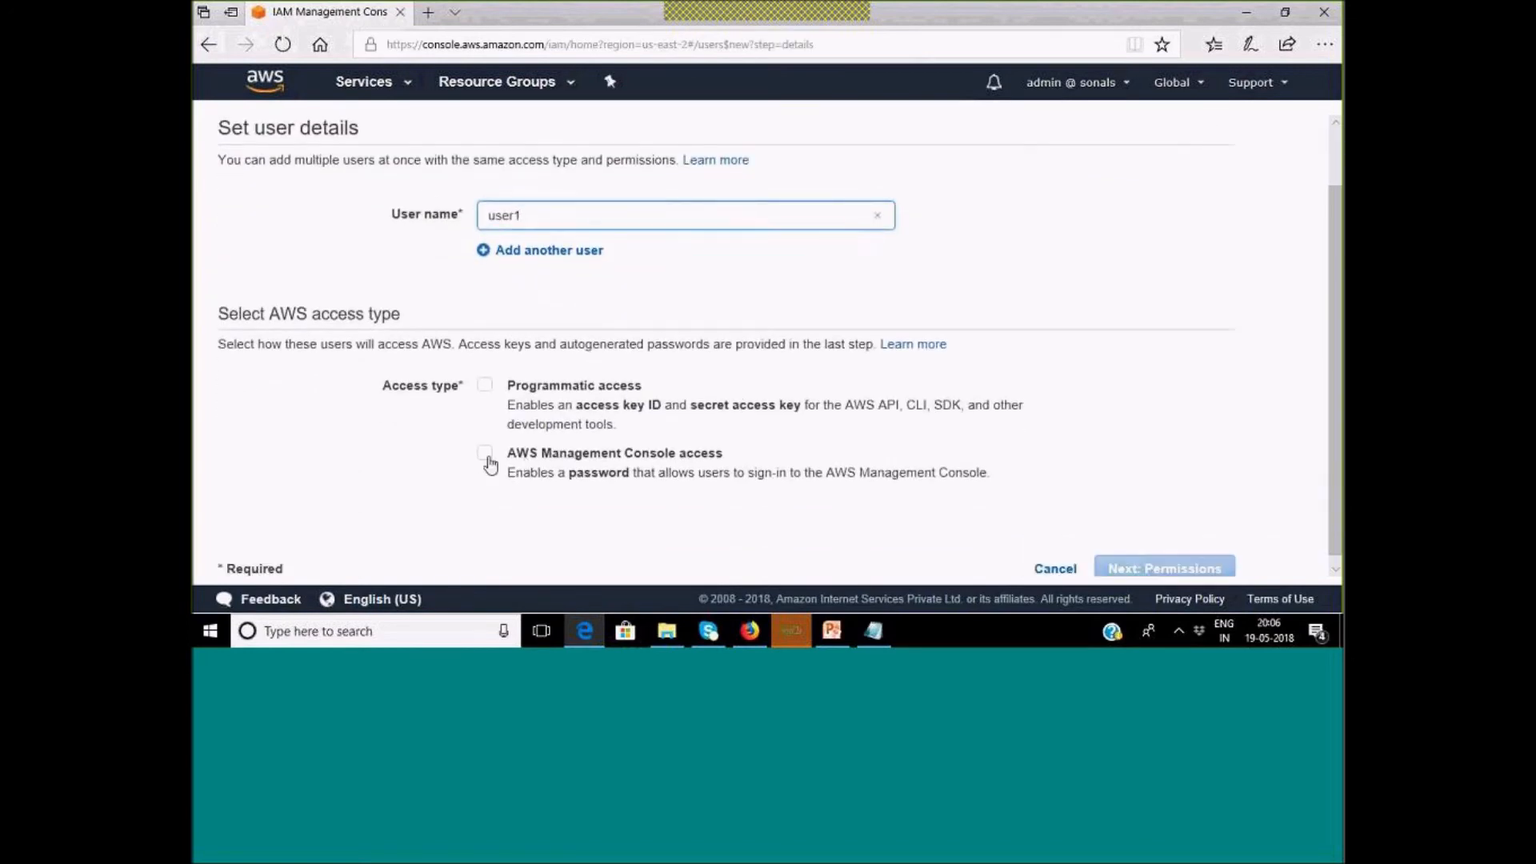
pyautogui.click(485, 435)
pyautogui.scroll(-3, 1050, 482)
pyautogui.click(1190, 569)
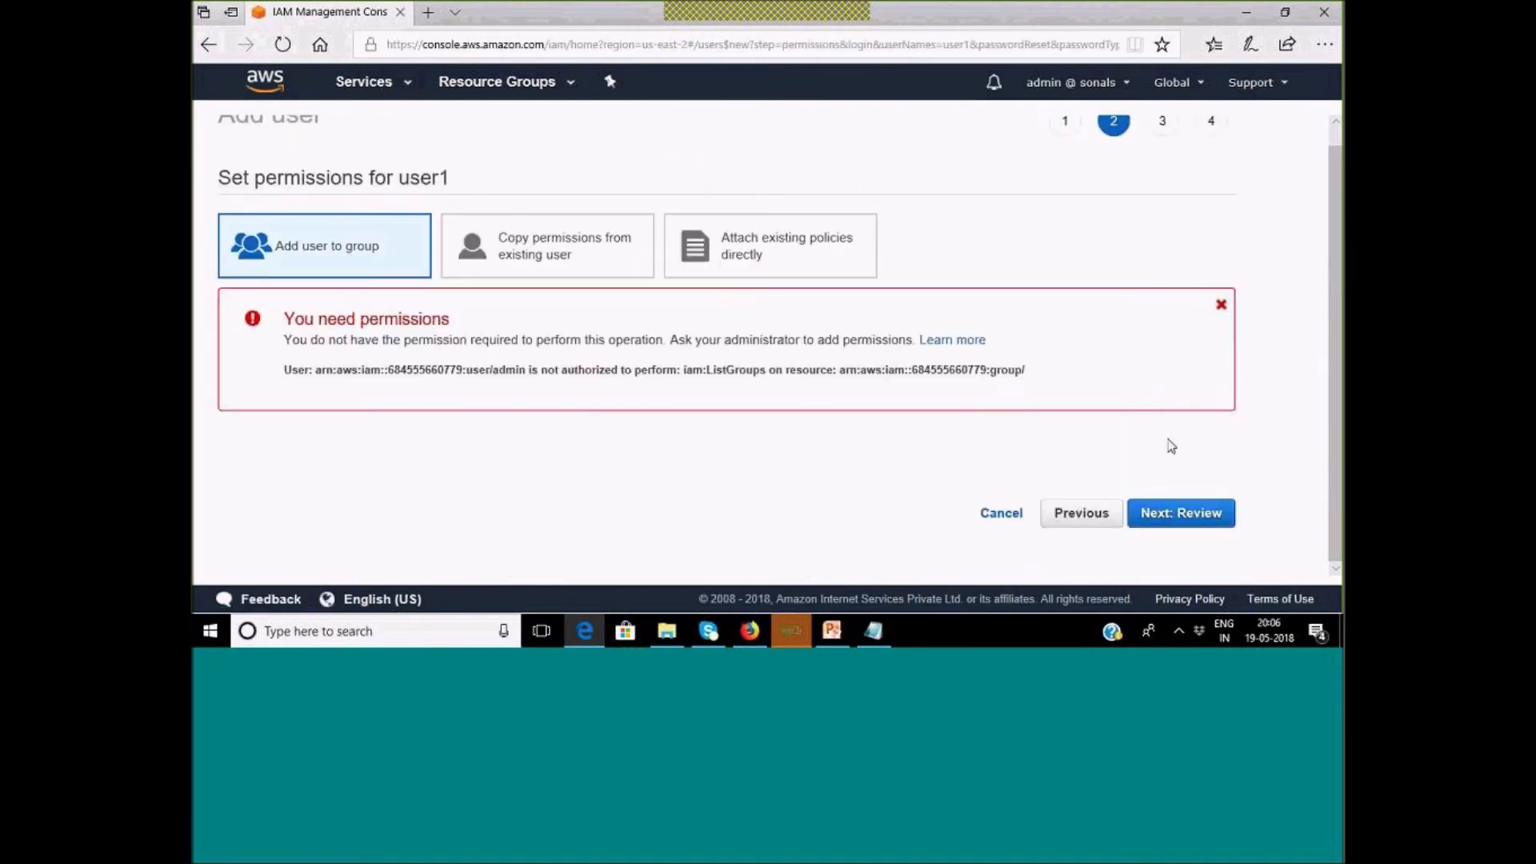
pyautogui.click(1191, 524)
pyautogui.click(1174, 570)
pyautogui.moveTo(294, 145); pyautogui.dragTo(463, 145)
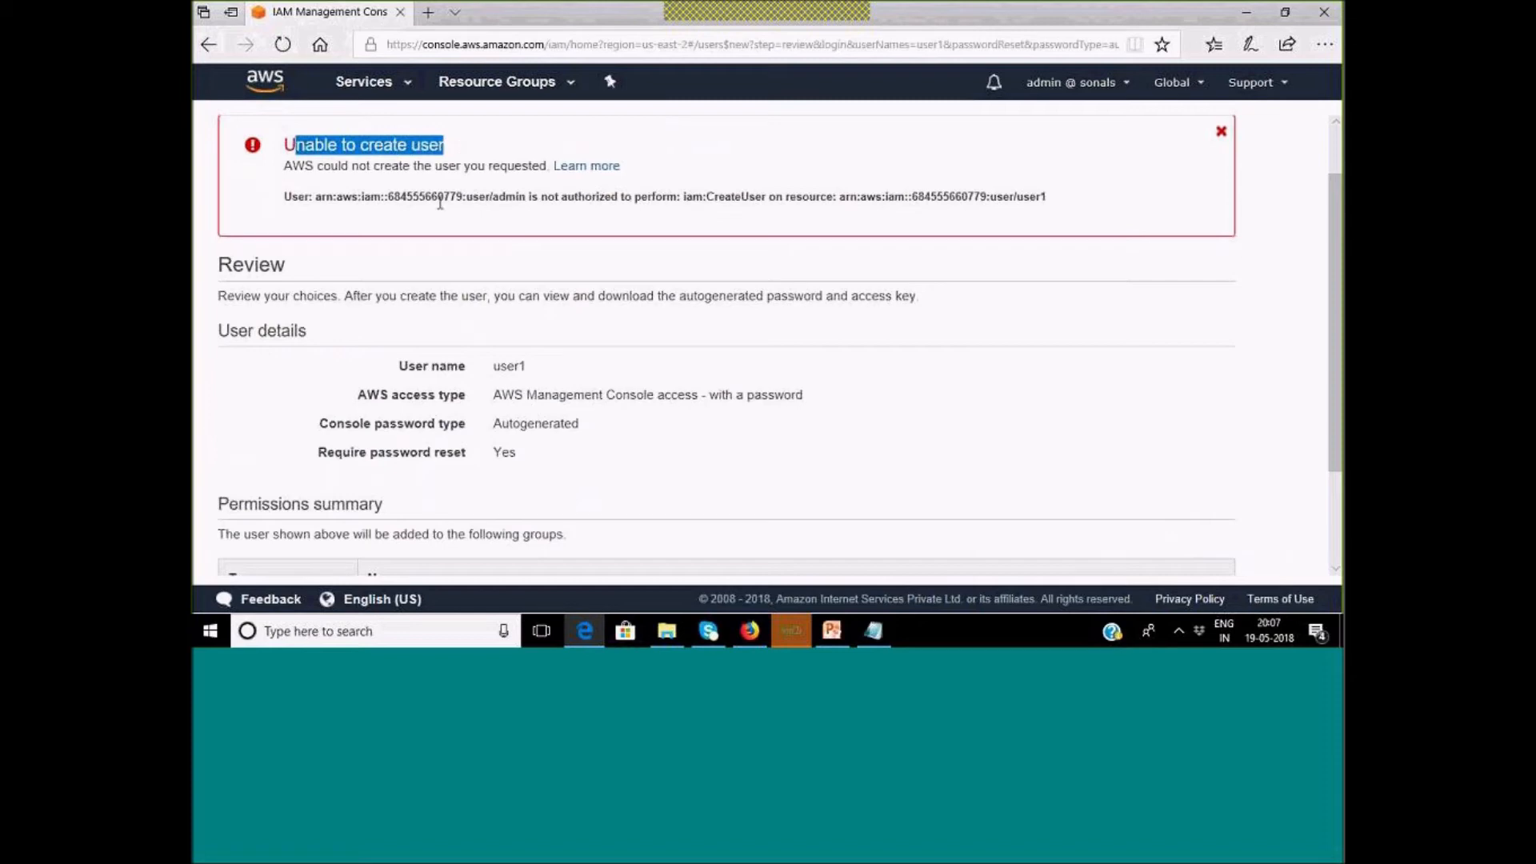
# Try launching an EC2 instance with the first Amazon Linux AMI, hitting an AMI authorization error.
pyautogui.click(364, 83)
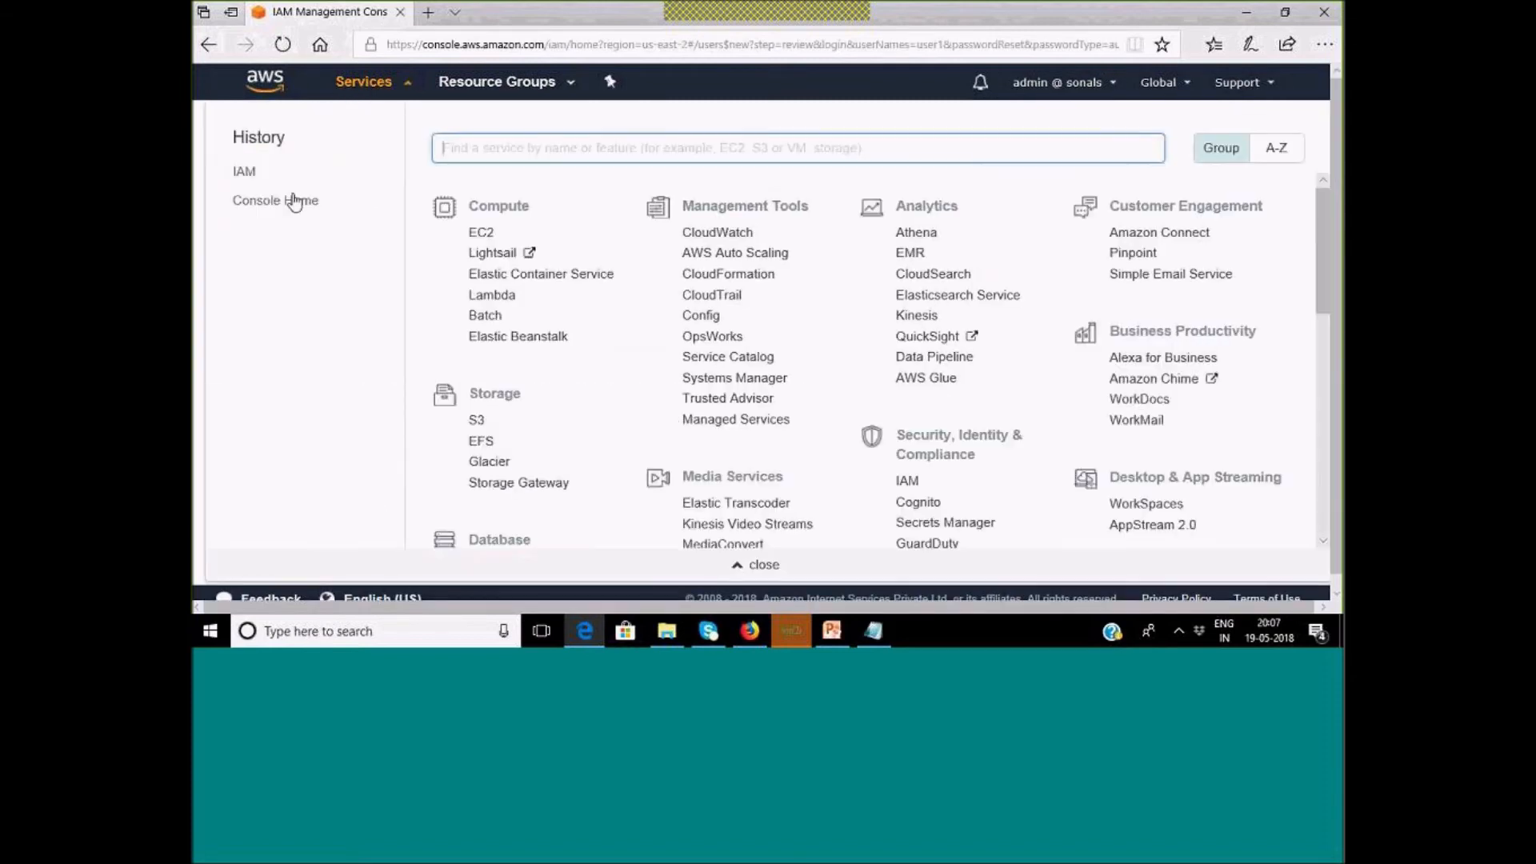
pyautogui.click(482, 232)
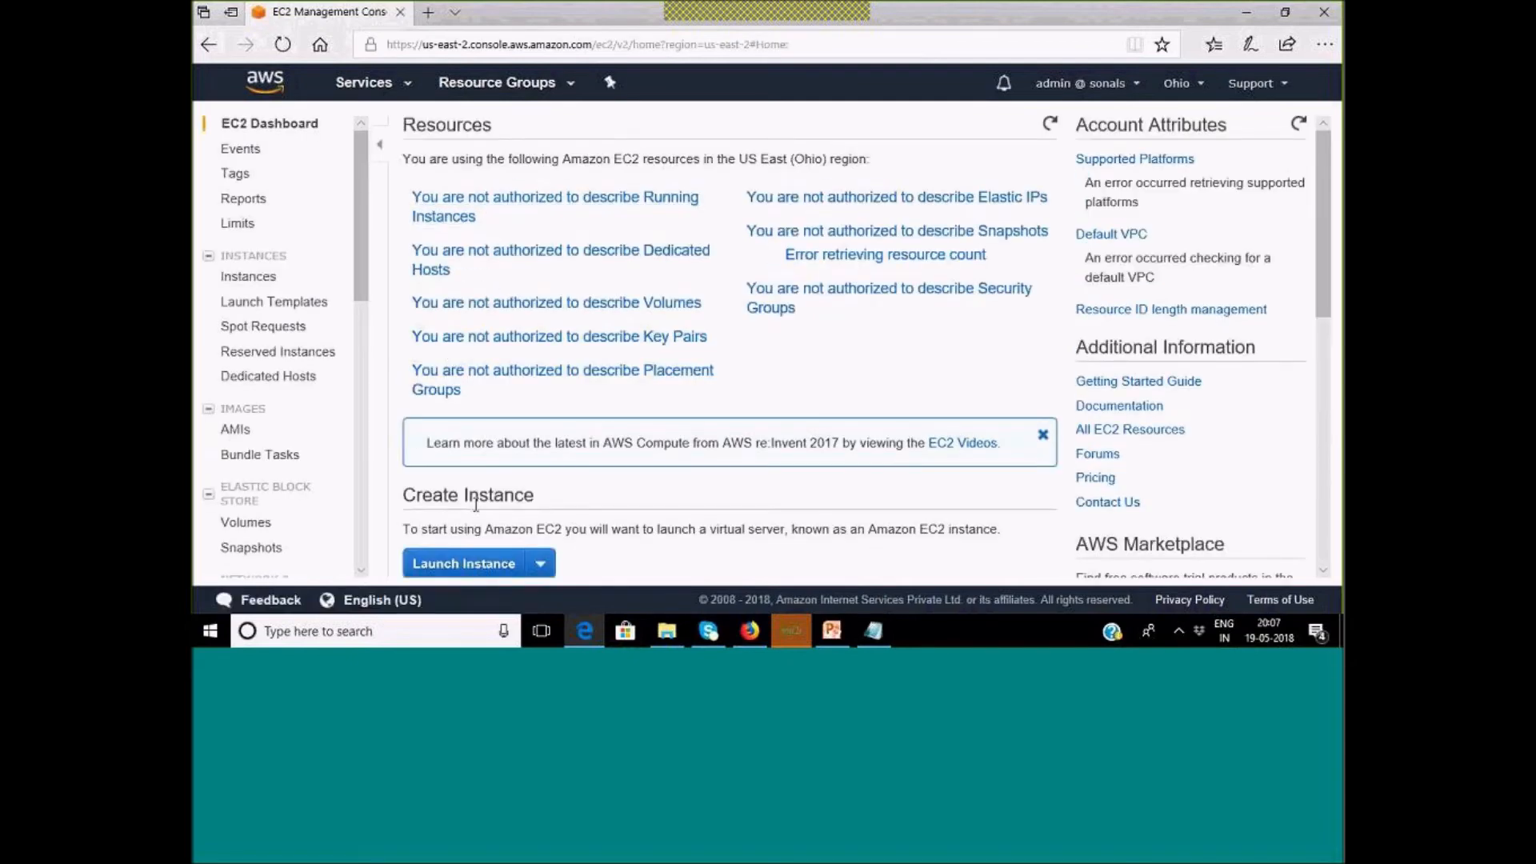
pyautogui.click(490, 570)
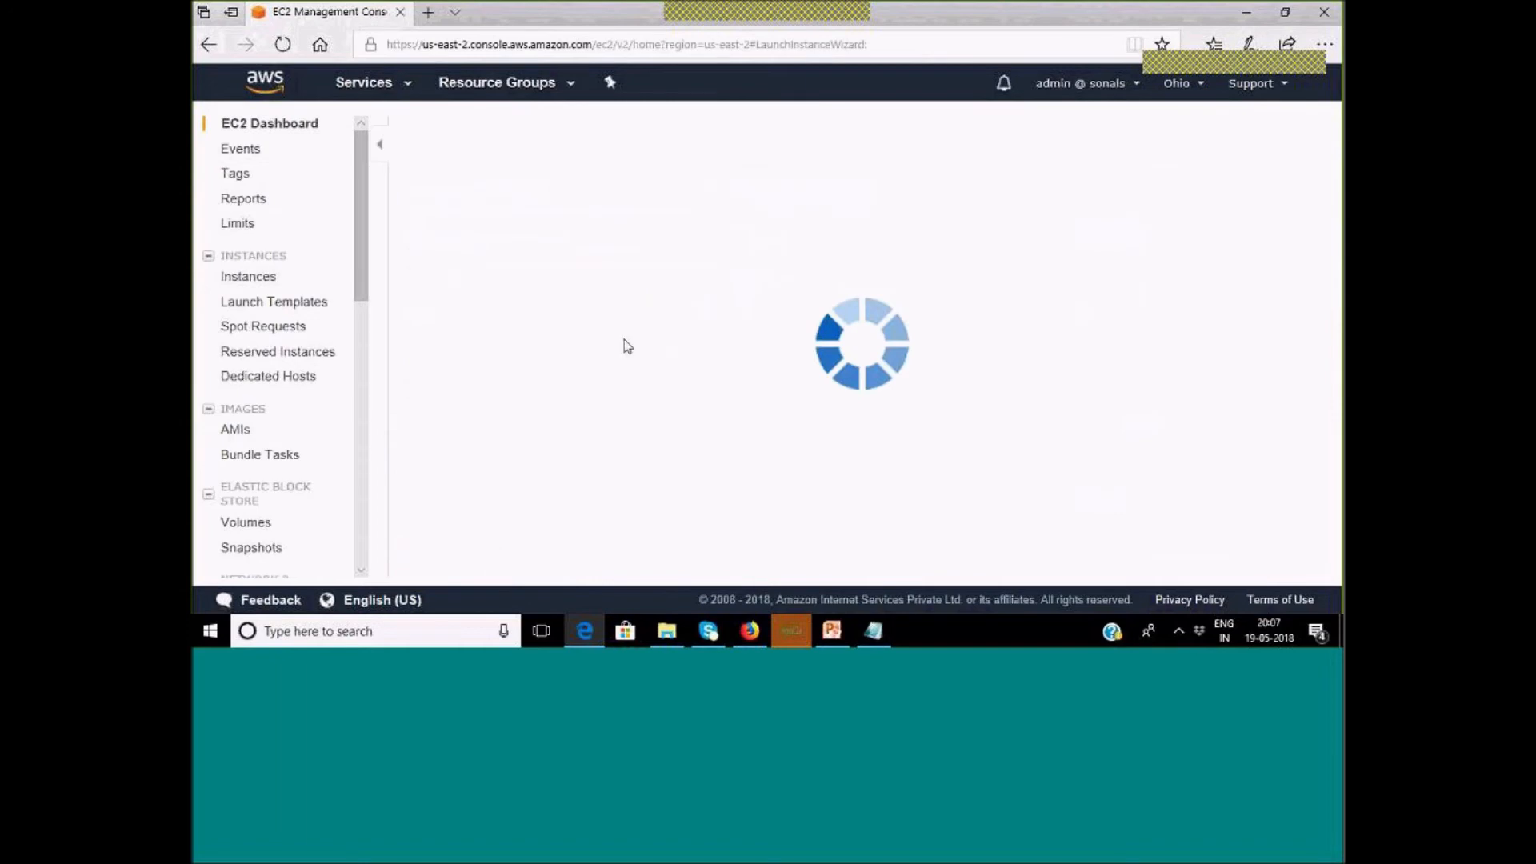
pyautogui.click(1205, 286)
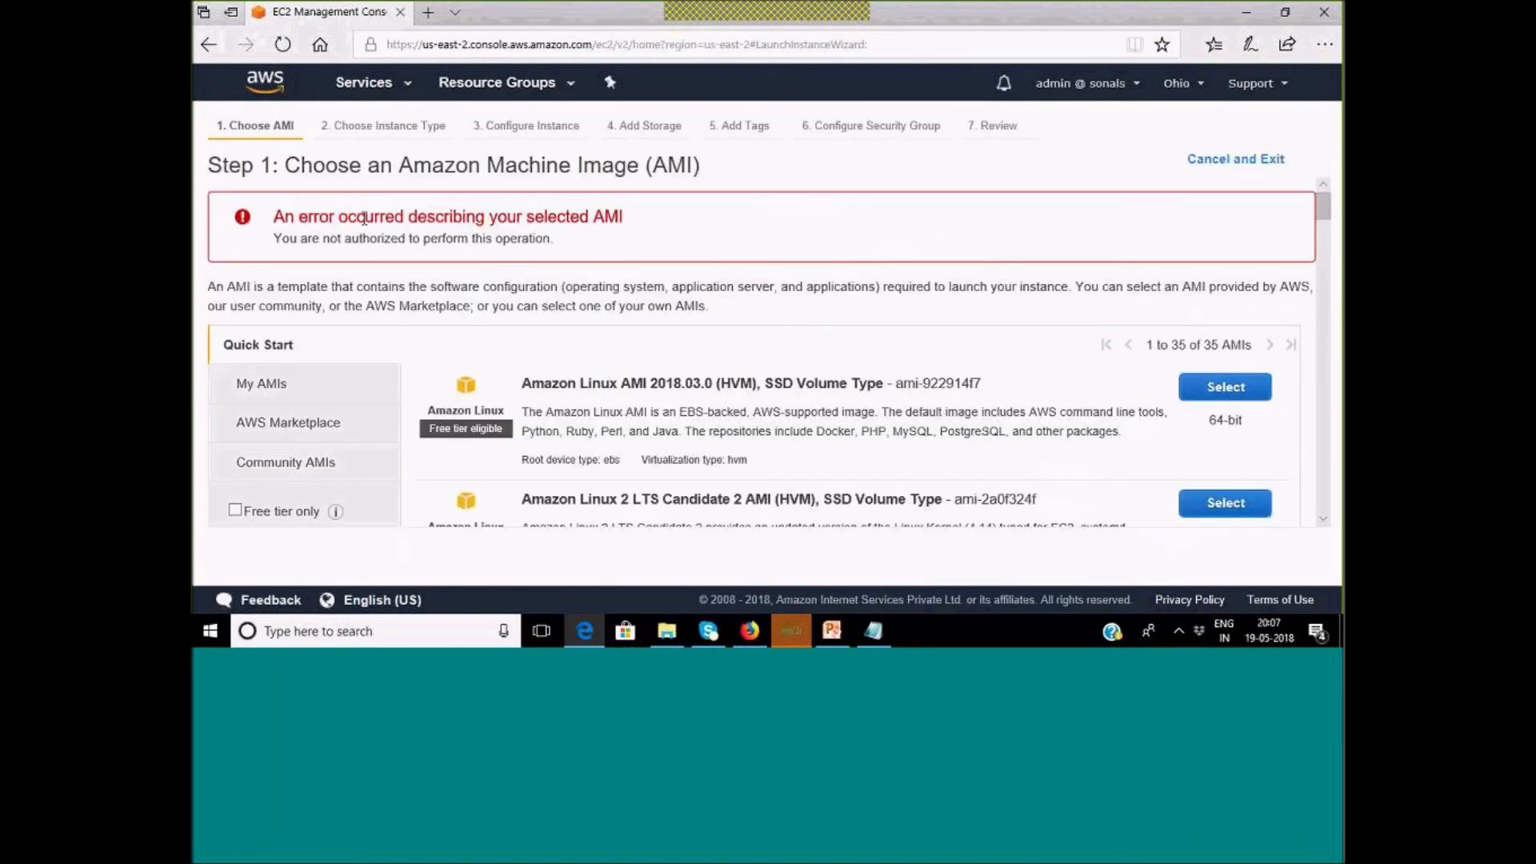
pyautogui.moveTo(364, 218); pyautogui.dragTo(621, 217)
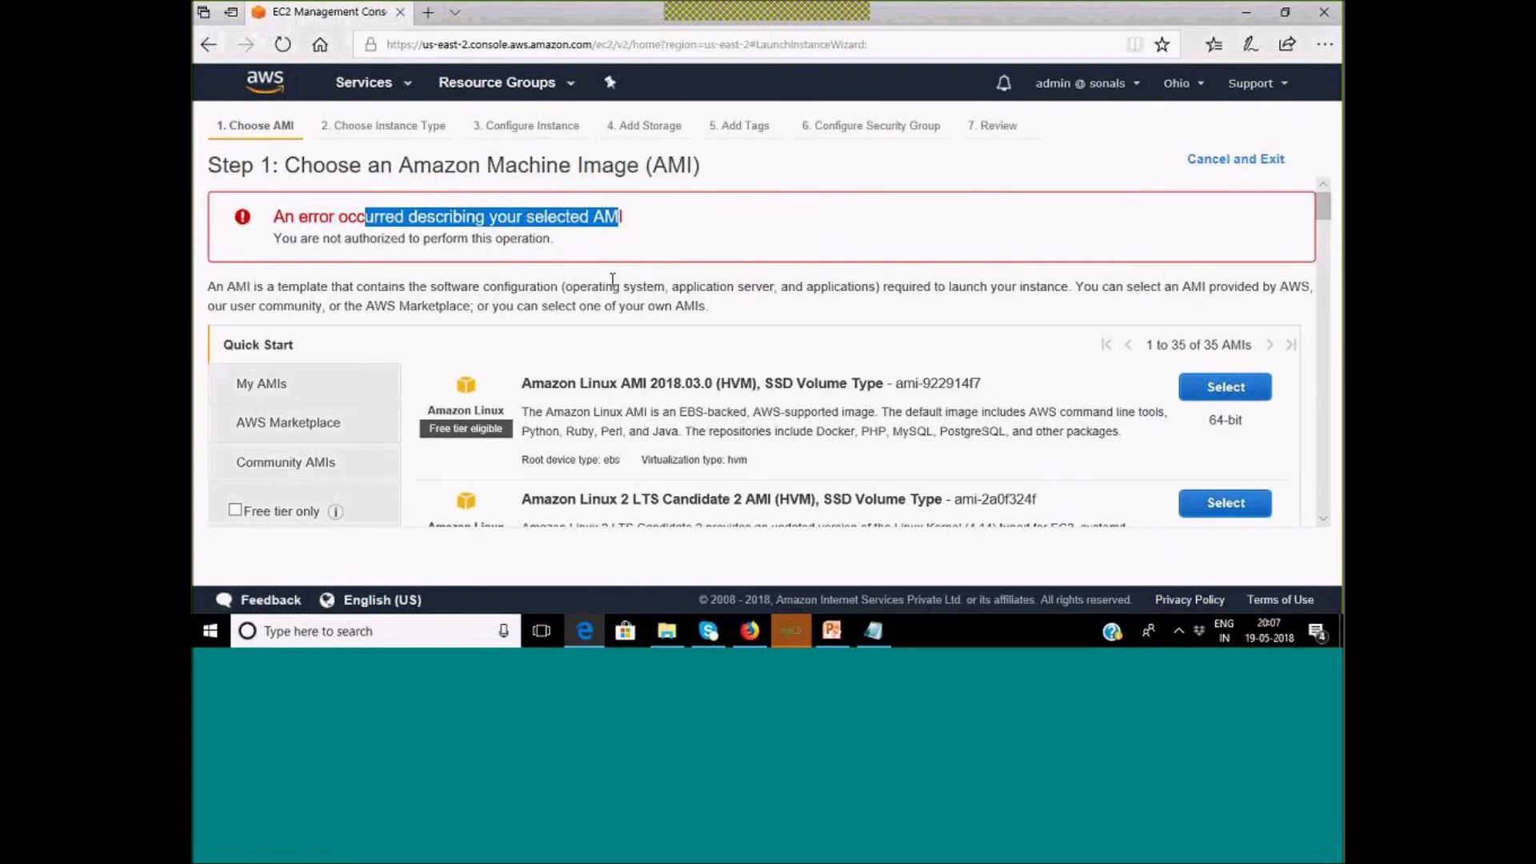
# Browse the AWS Services catalogue.
pyautogui.click(367, 85)
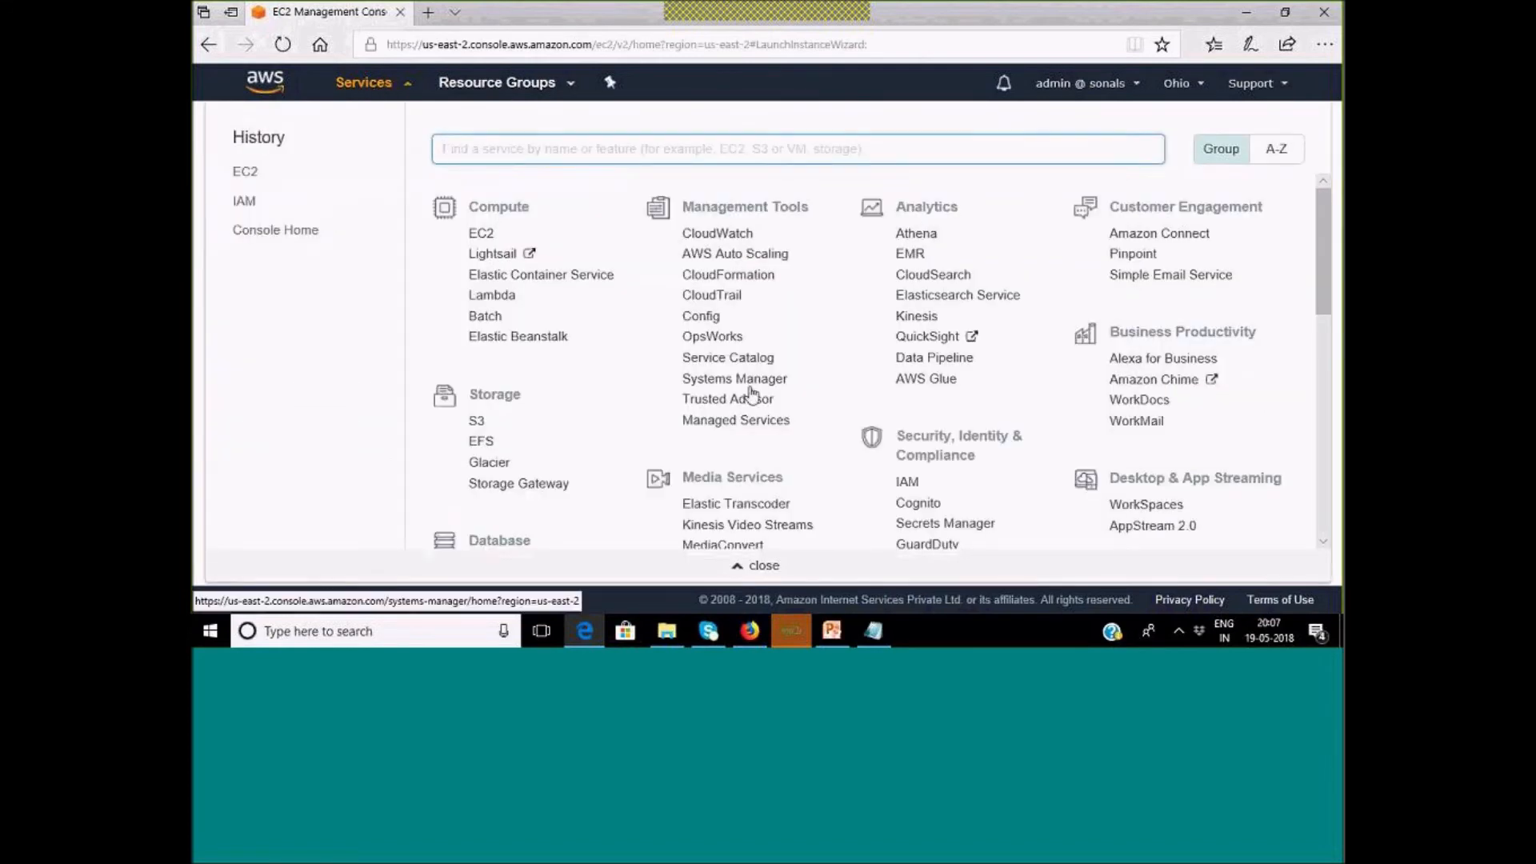
pyautogui.scroll(-3, 885, 356)
pyautogui.scroll(3, 889, 364)
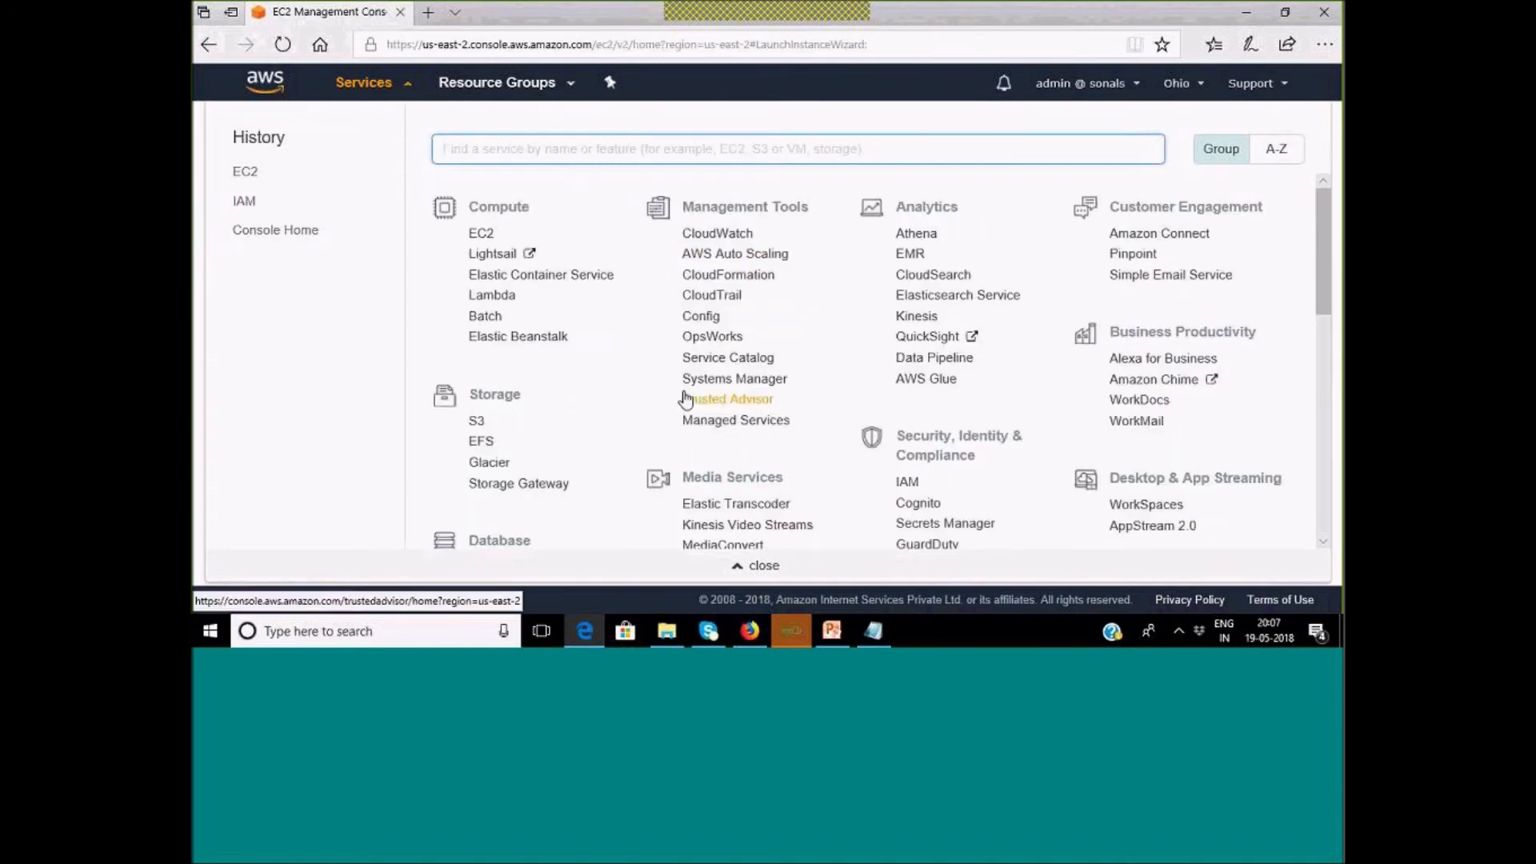
# In Firefox's IAM console, start adding a new user from the Users list.
pyautogui.click(745, 635)
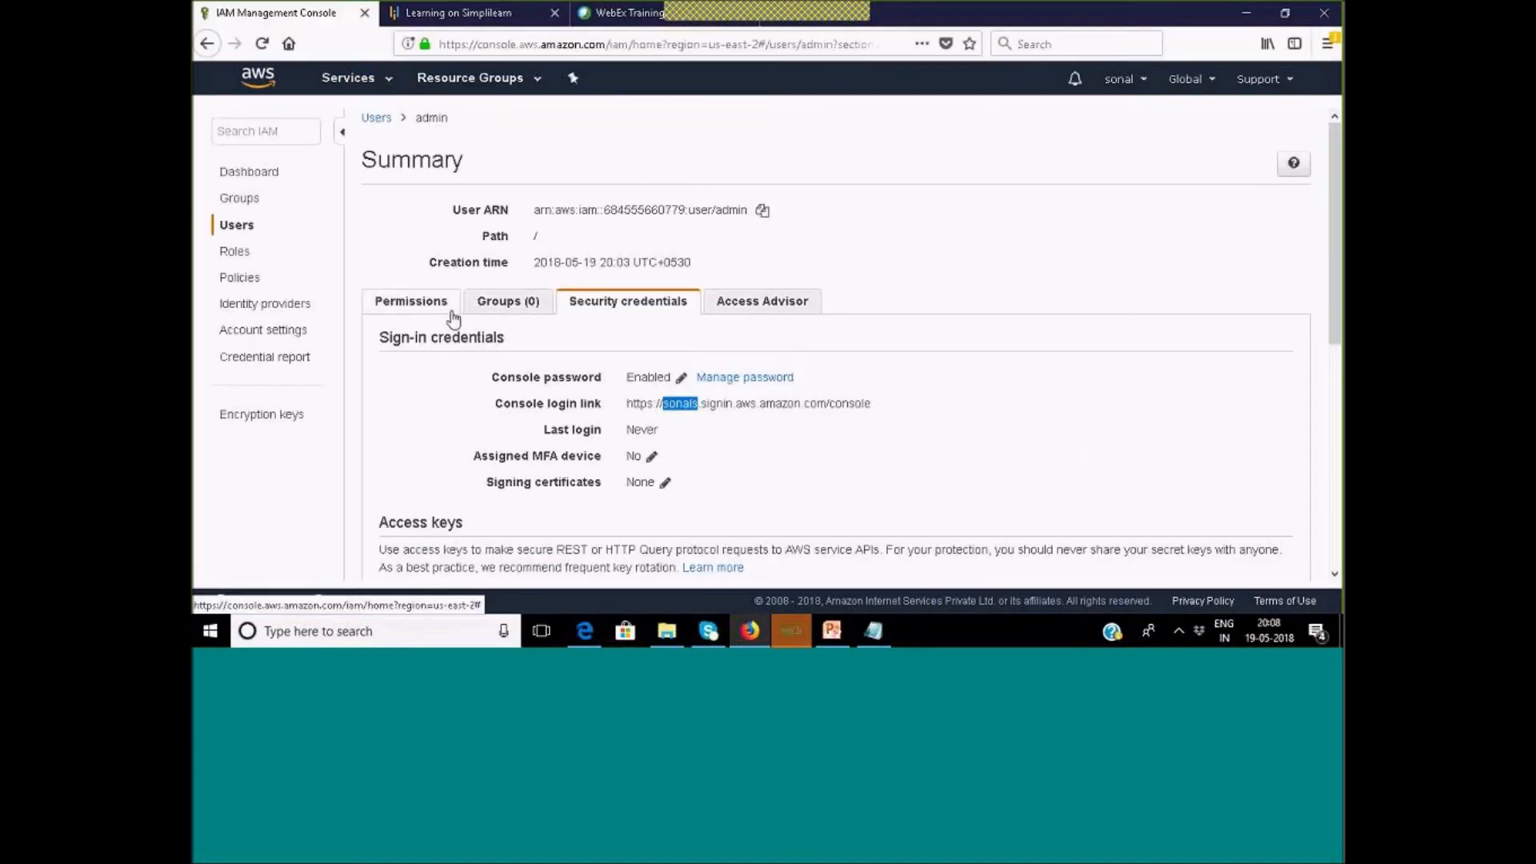
pyautogui.click(238, 226)
pyautogui.click(395, 122)
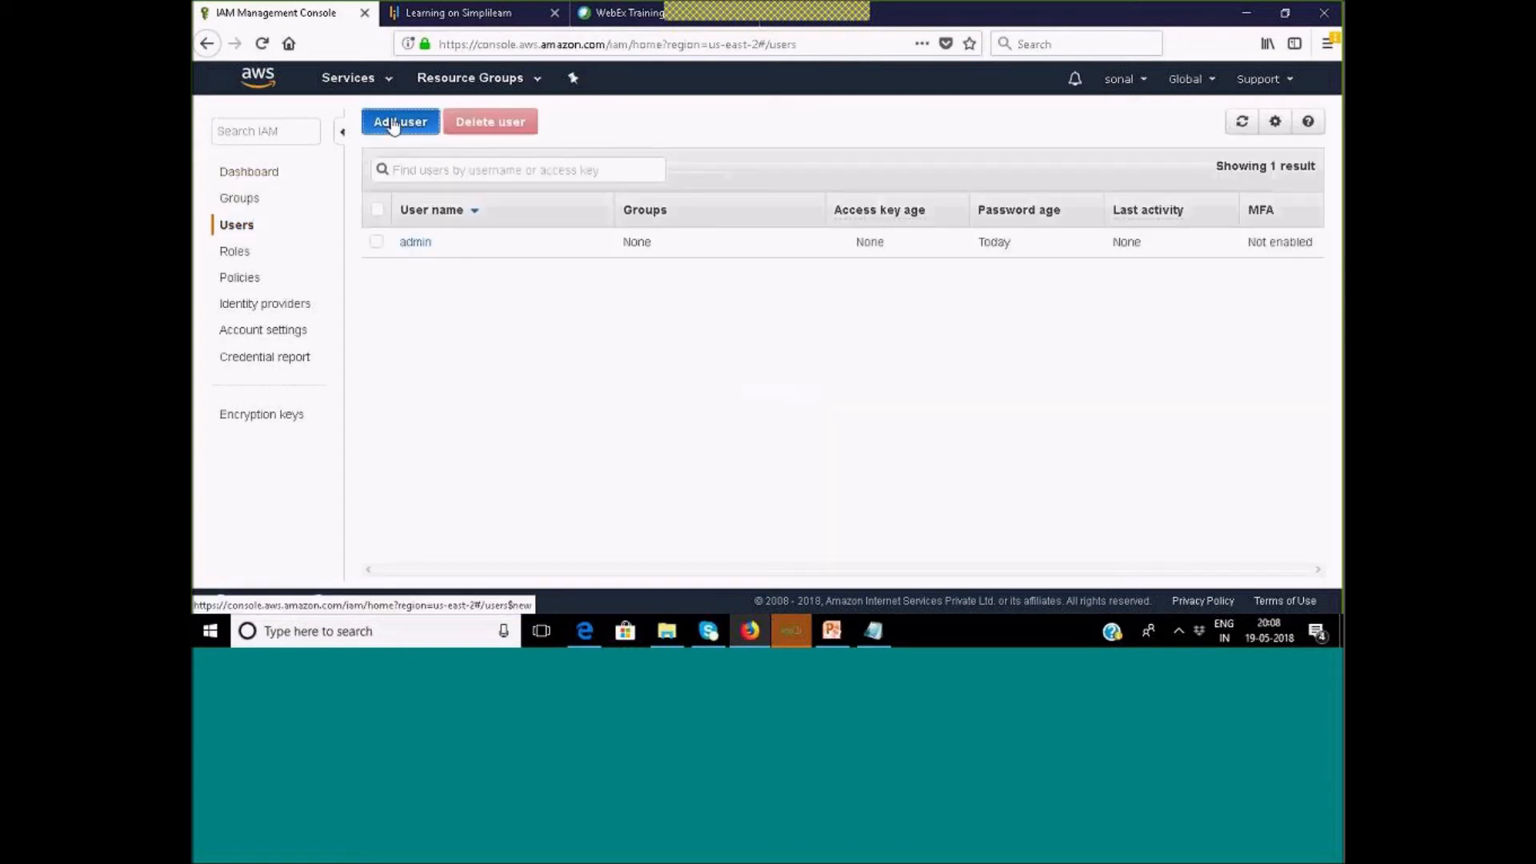
# Name the user 'devloper' and enable both programmatic and AWS Management Console access.
pyautogui.click(604, 270)
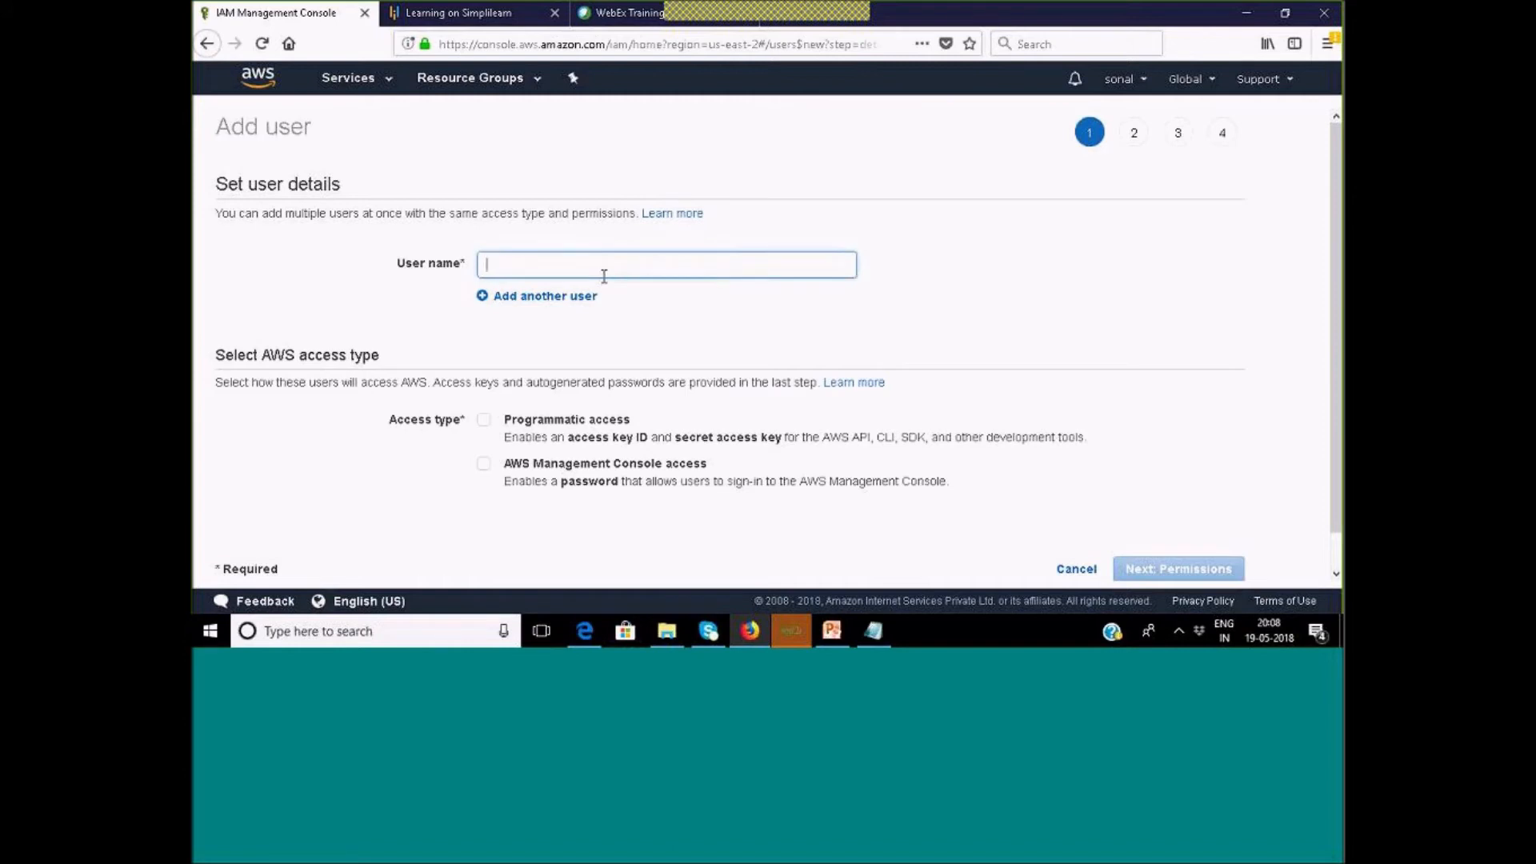
pyautogui.write('devloper')
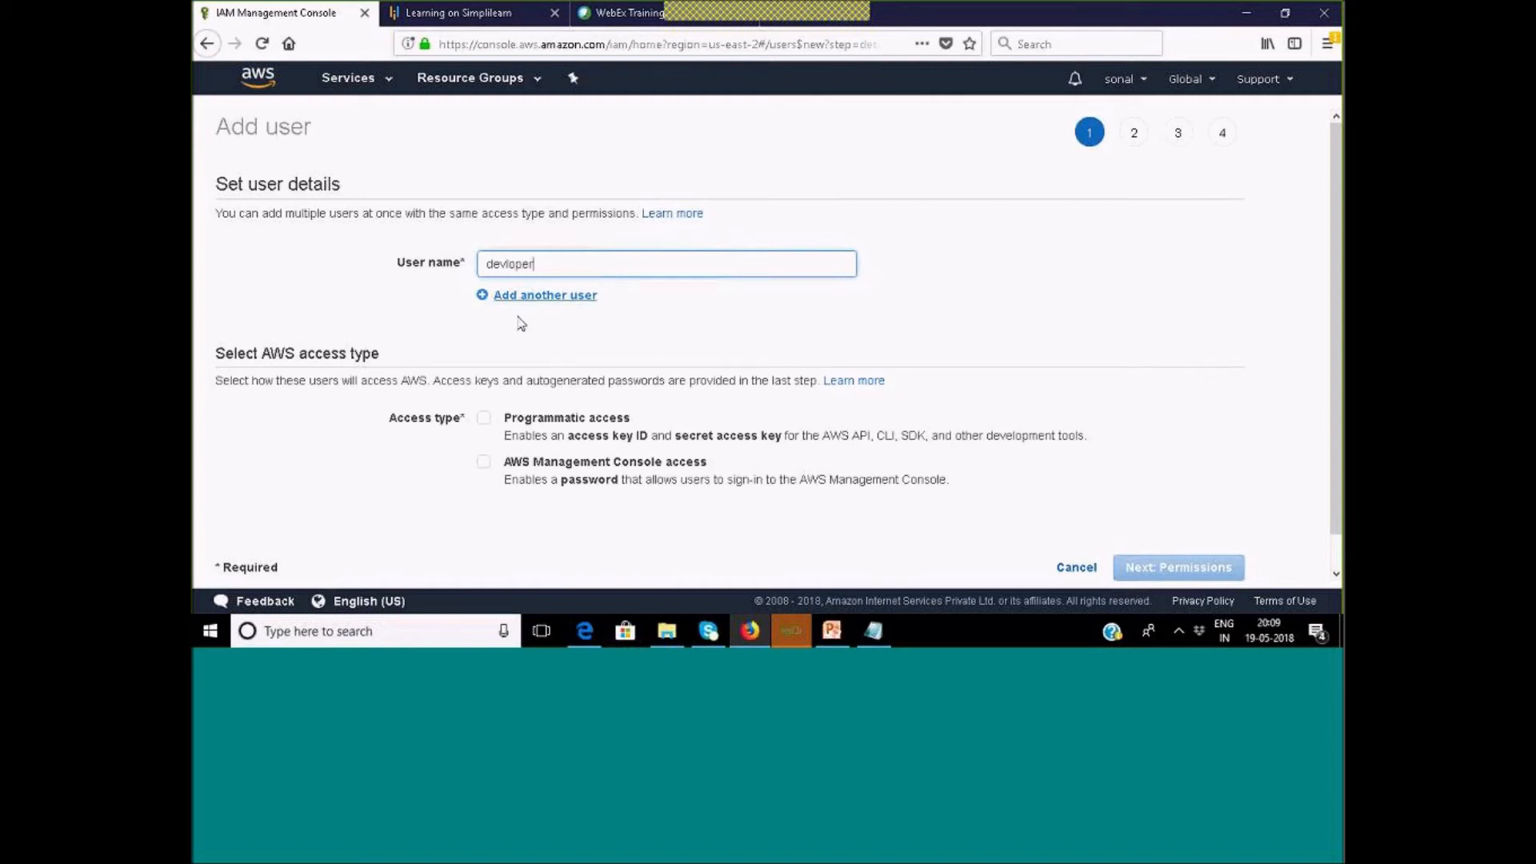
pyautogui.scroll(-1, 558, 505)
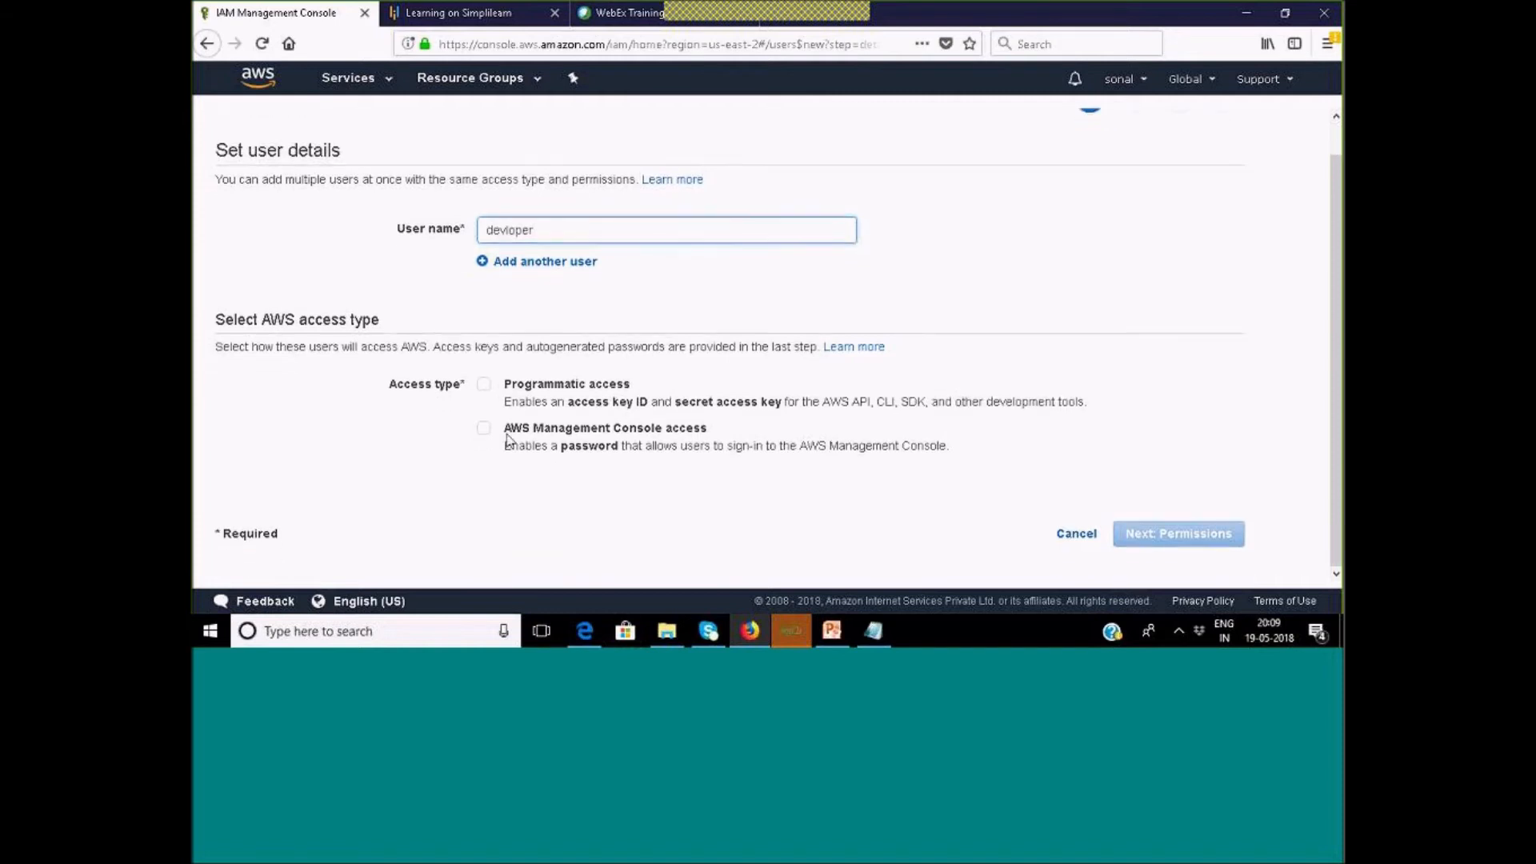
pyautogui.click(483, 385)
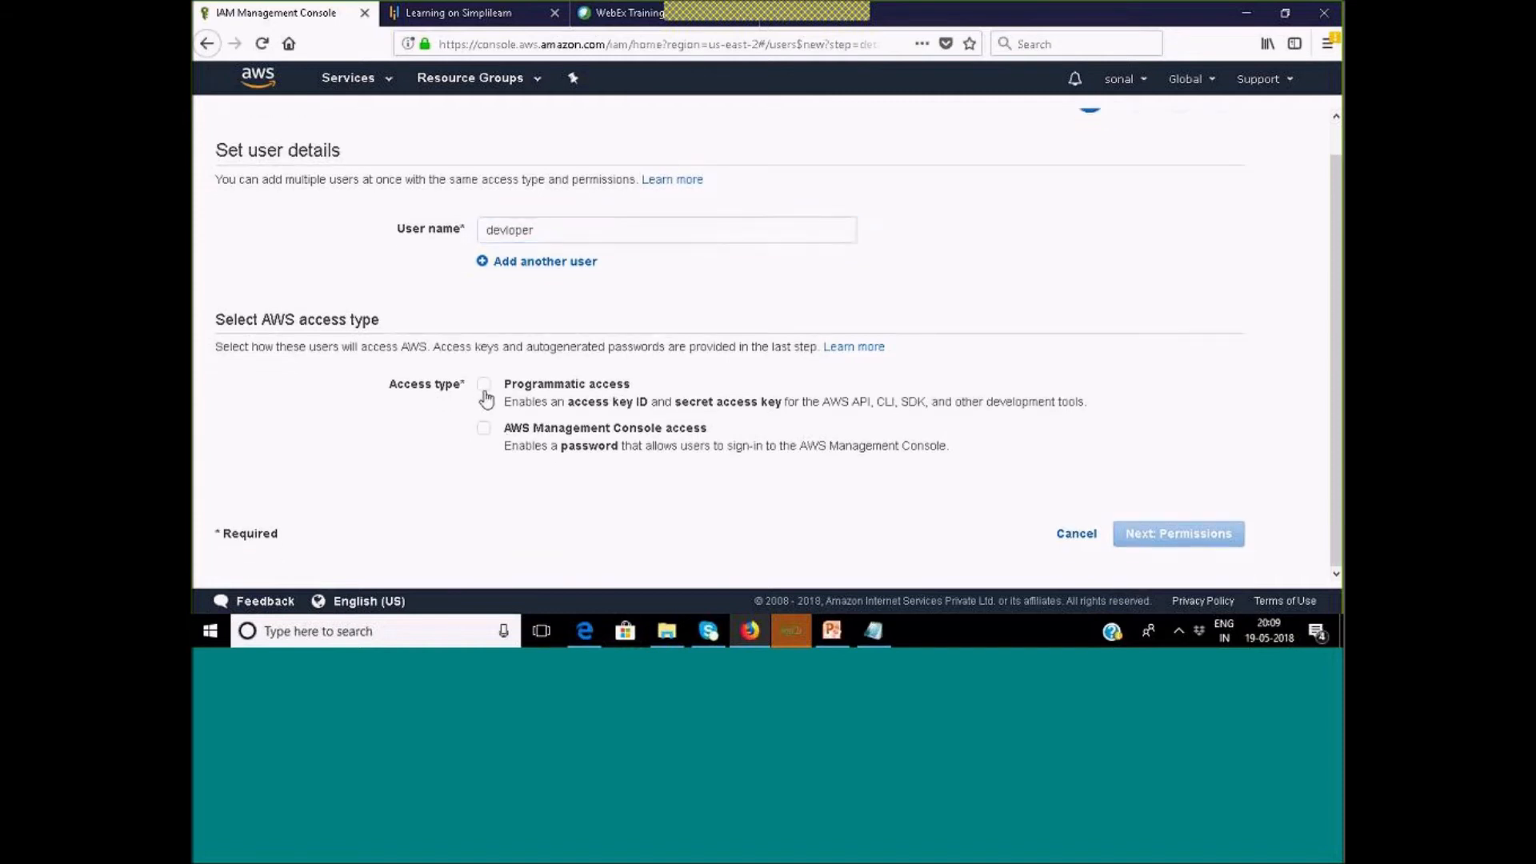
pyautogui.click(483, 428)
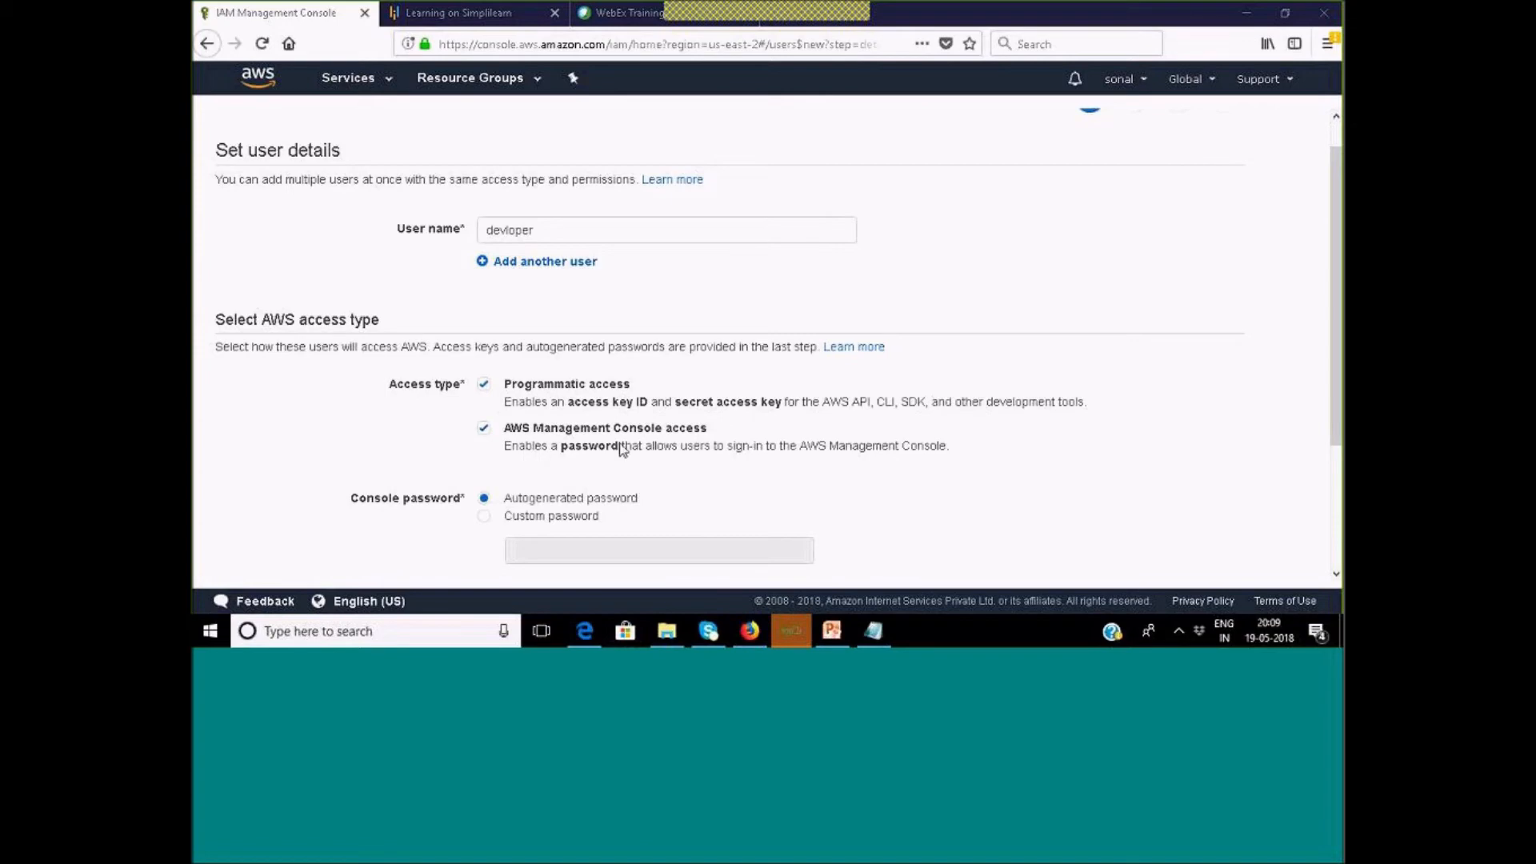
pyautogui.scroll(-2, 685, 448)
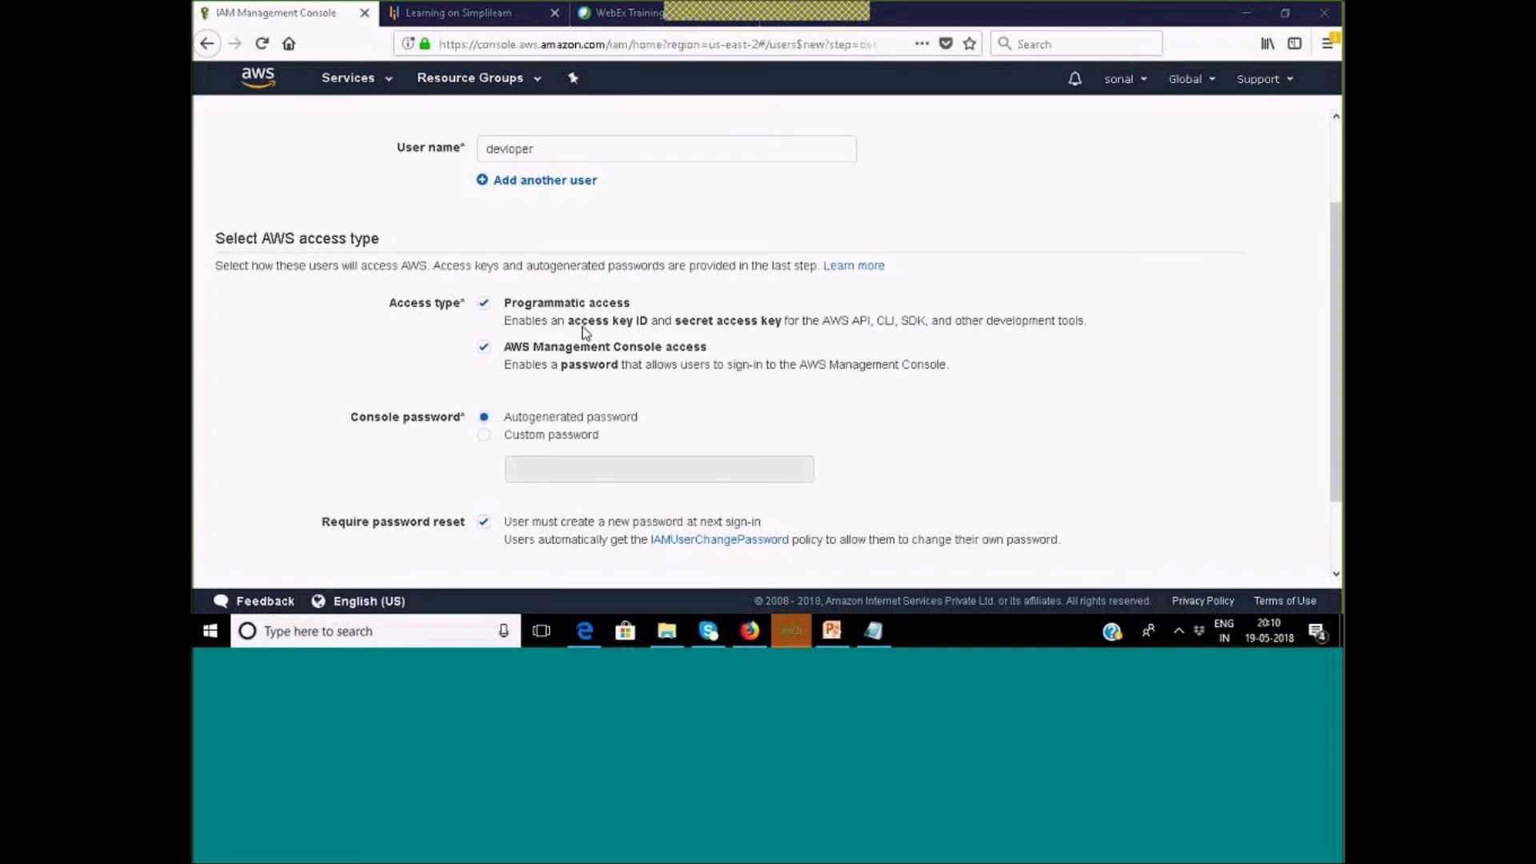
pyautogui.moveTo(575, 324); pyautogui.dragTo(636, 324)
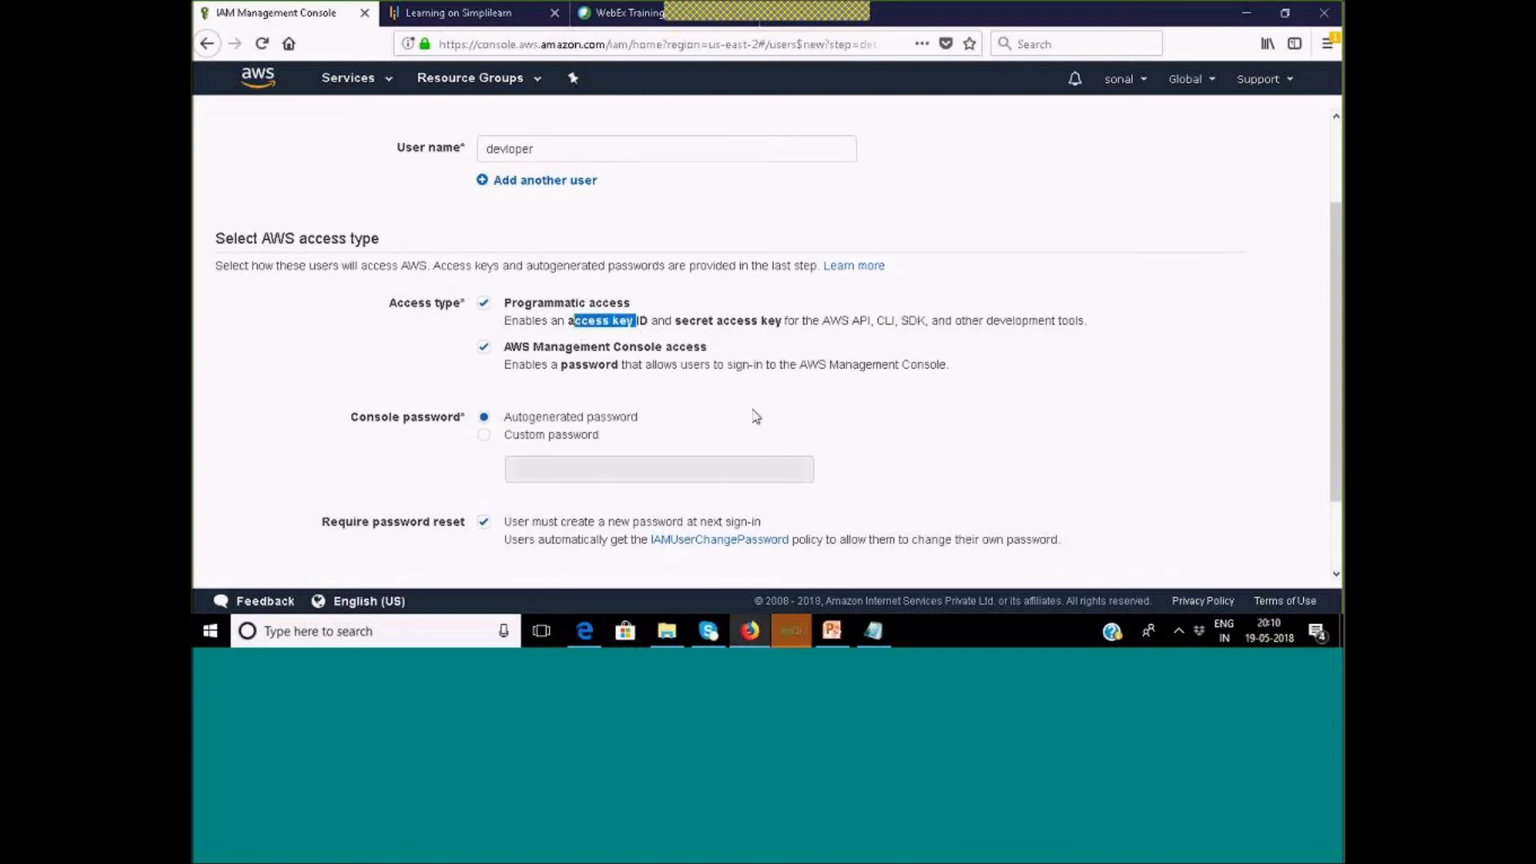
pyautogui.scroll(-2, 755, 416)
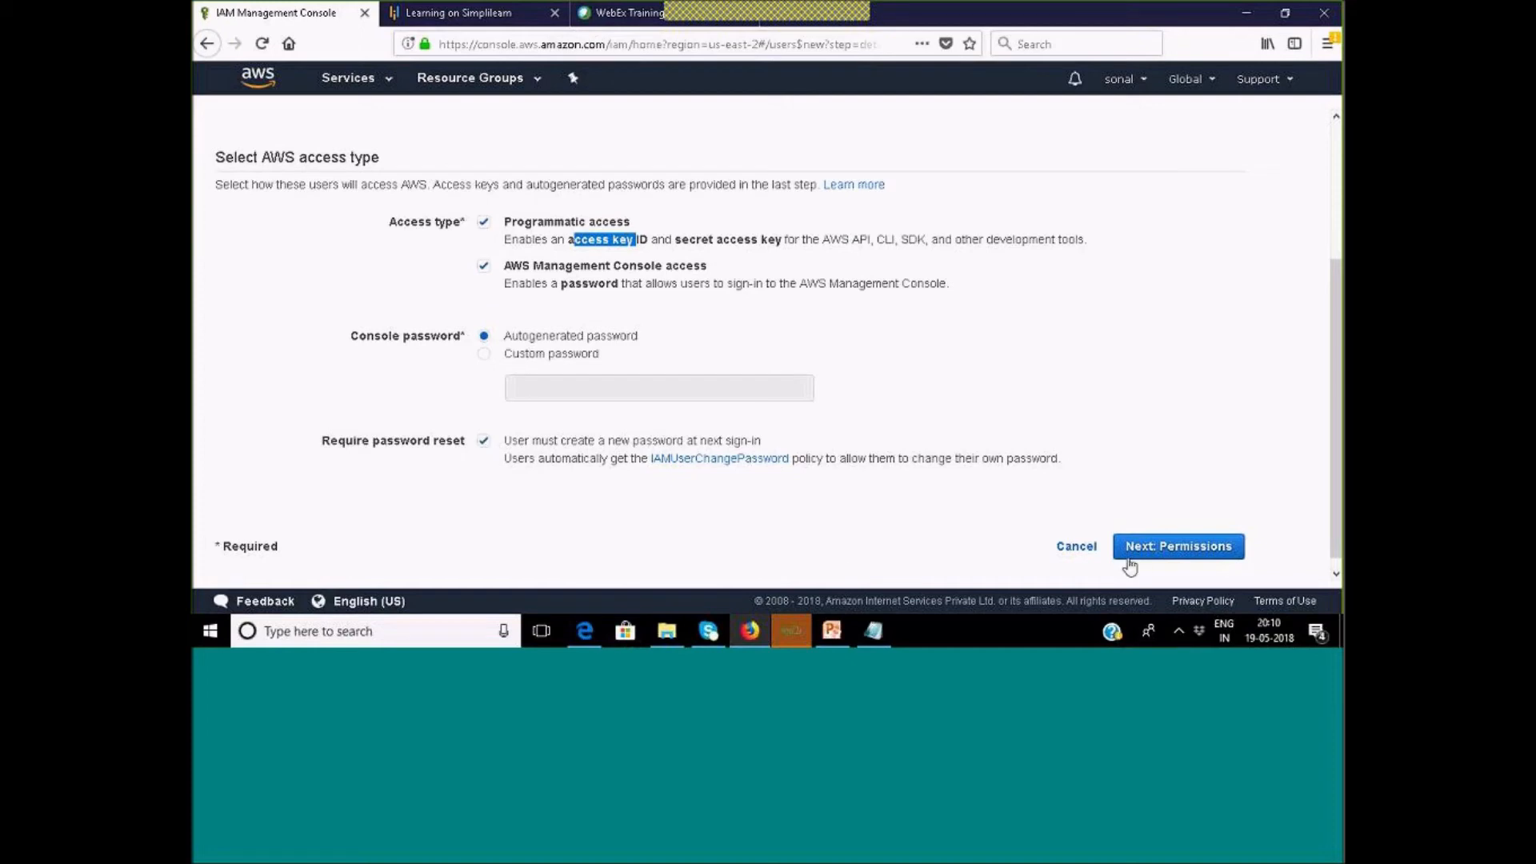
# Proceed through permissions and review, checking the IAMUserChangePassword policy, and create devloper.
pyautogui.click(1165, 546)
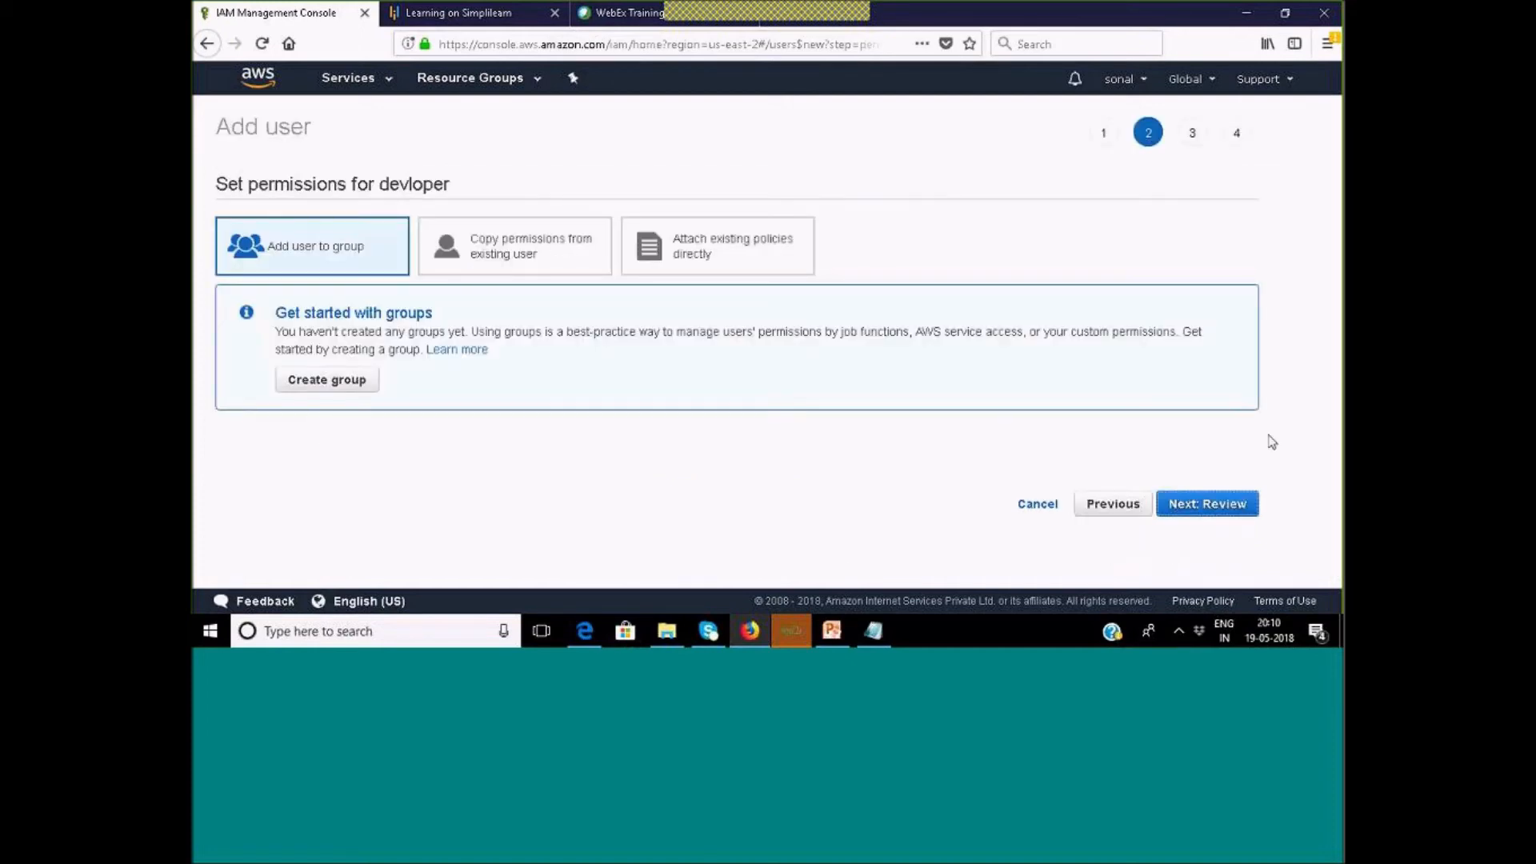
pyautogui.click(1197, 504)
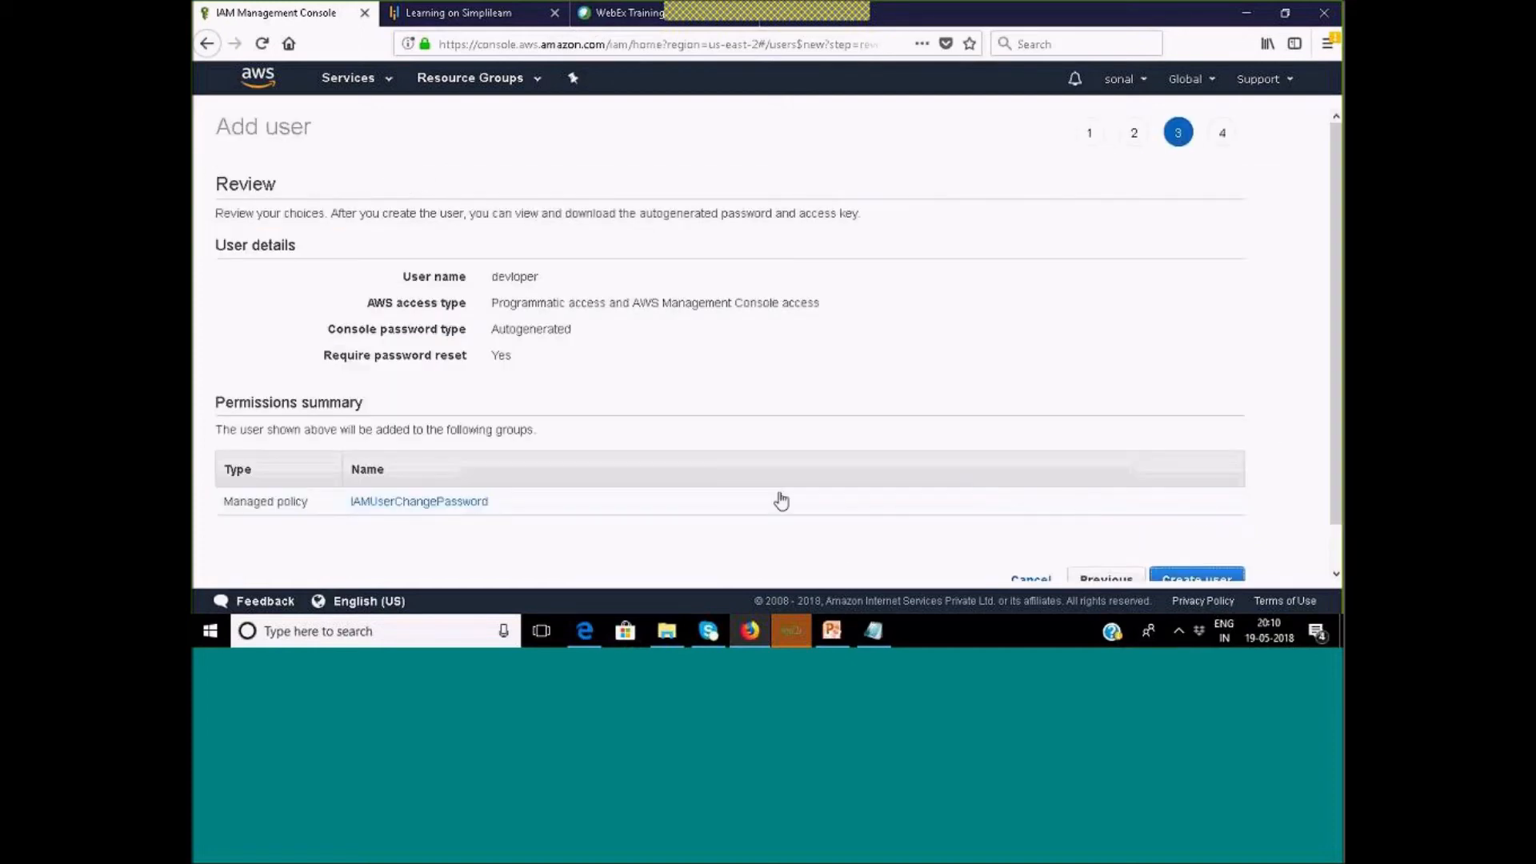
pyautogui.scroll(-1, 781, 501)
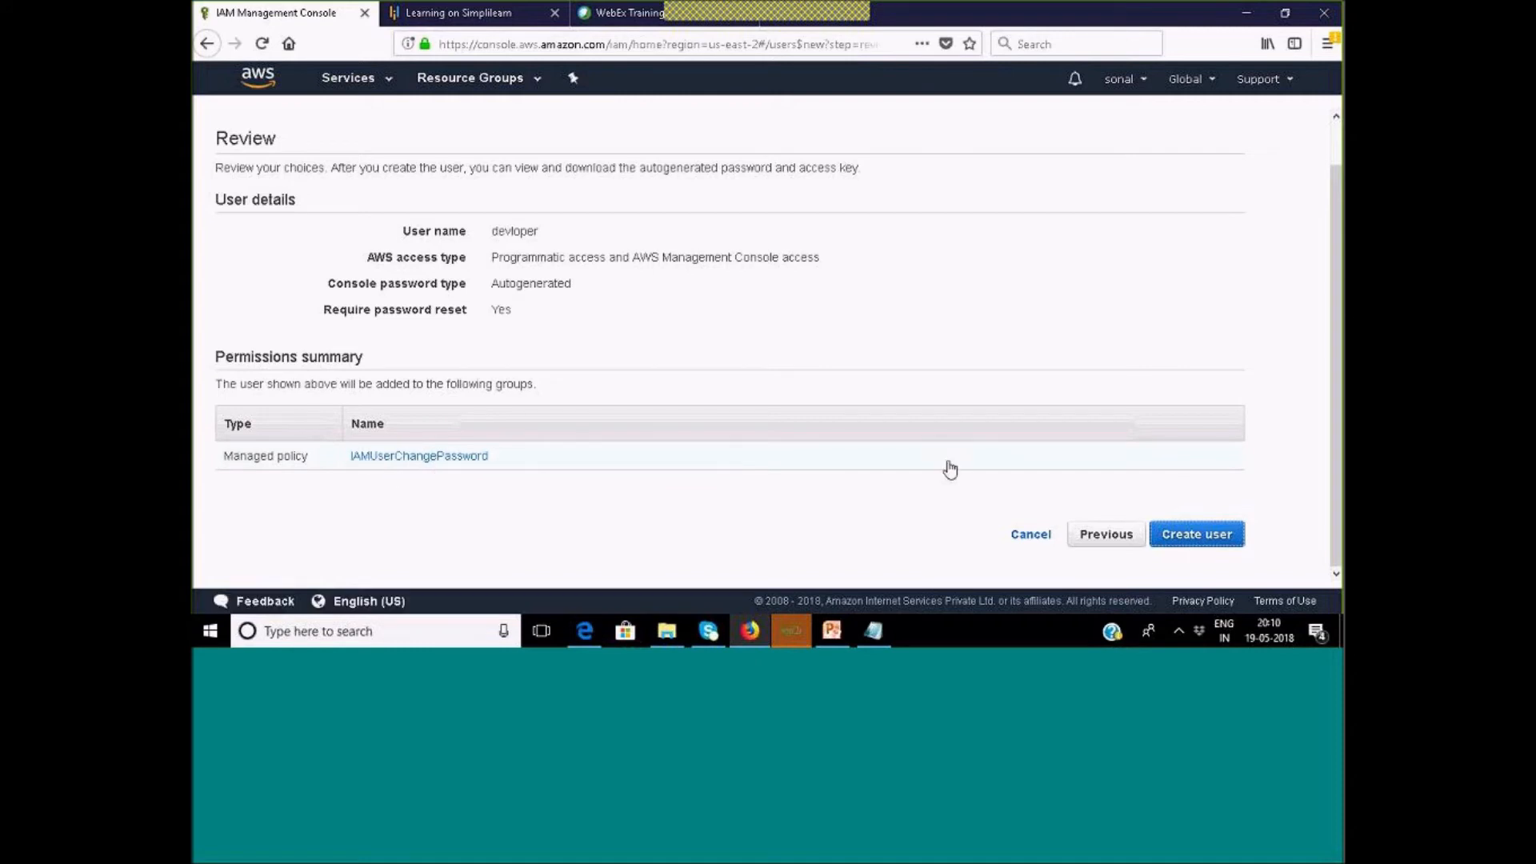
pyautogui.click(1191, 536)
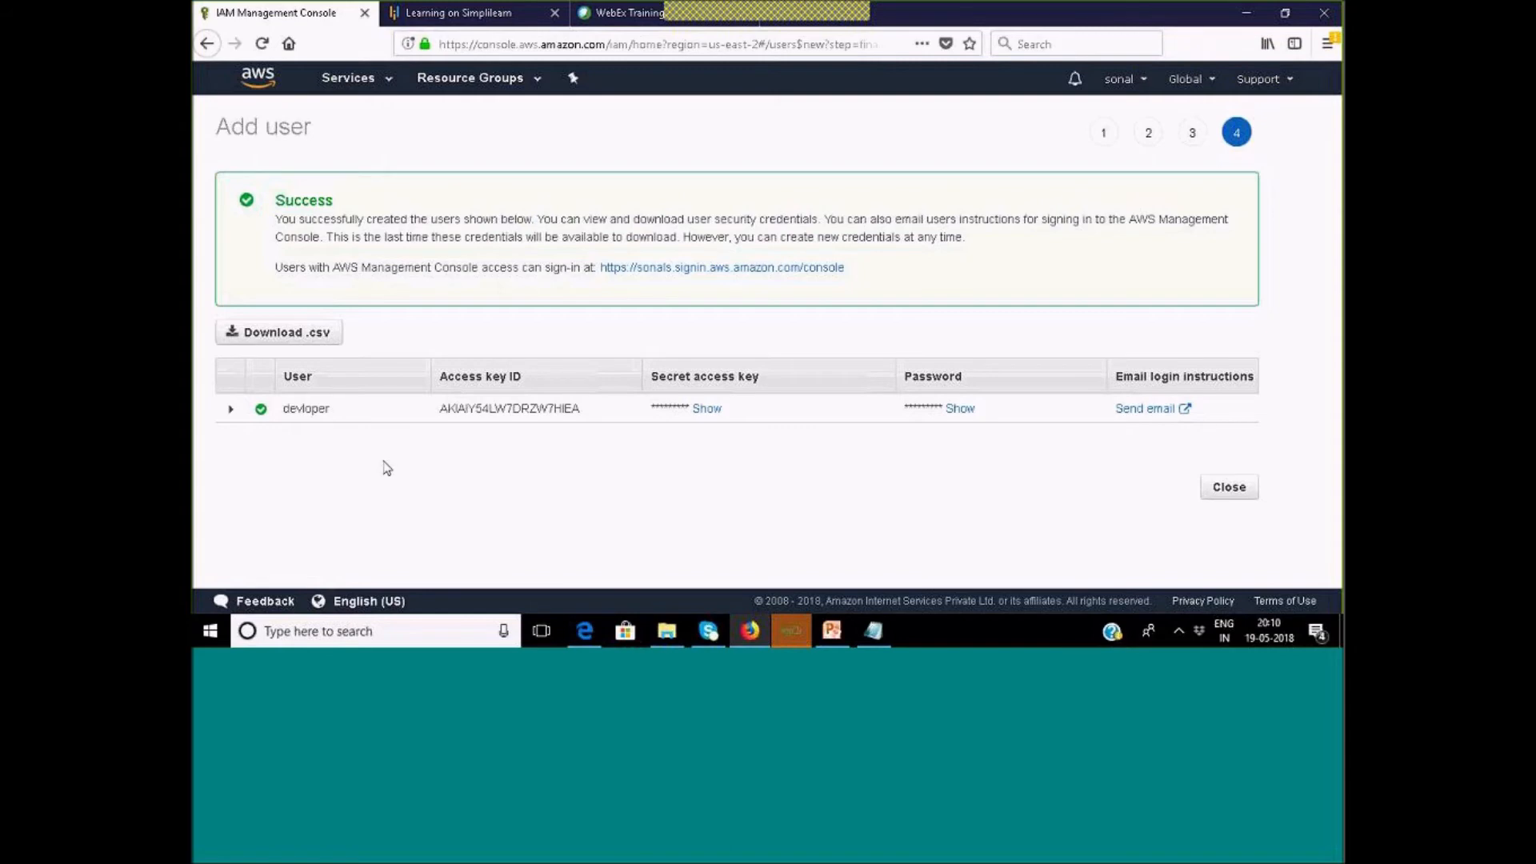
# Reveal devloper's secret access key and password, copy the password, and close the wizard.
pyautogui.click(706, 378)
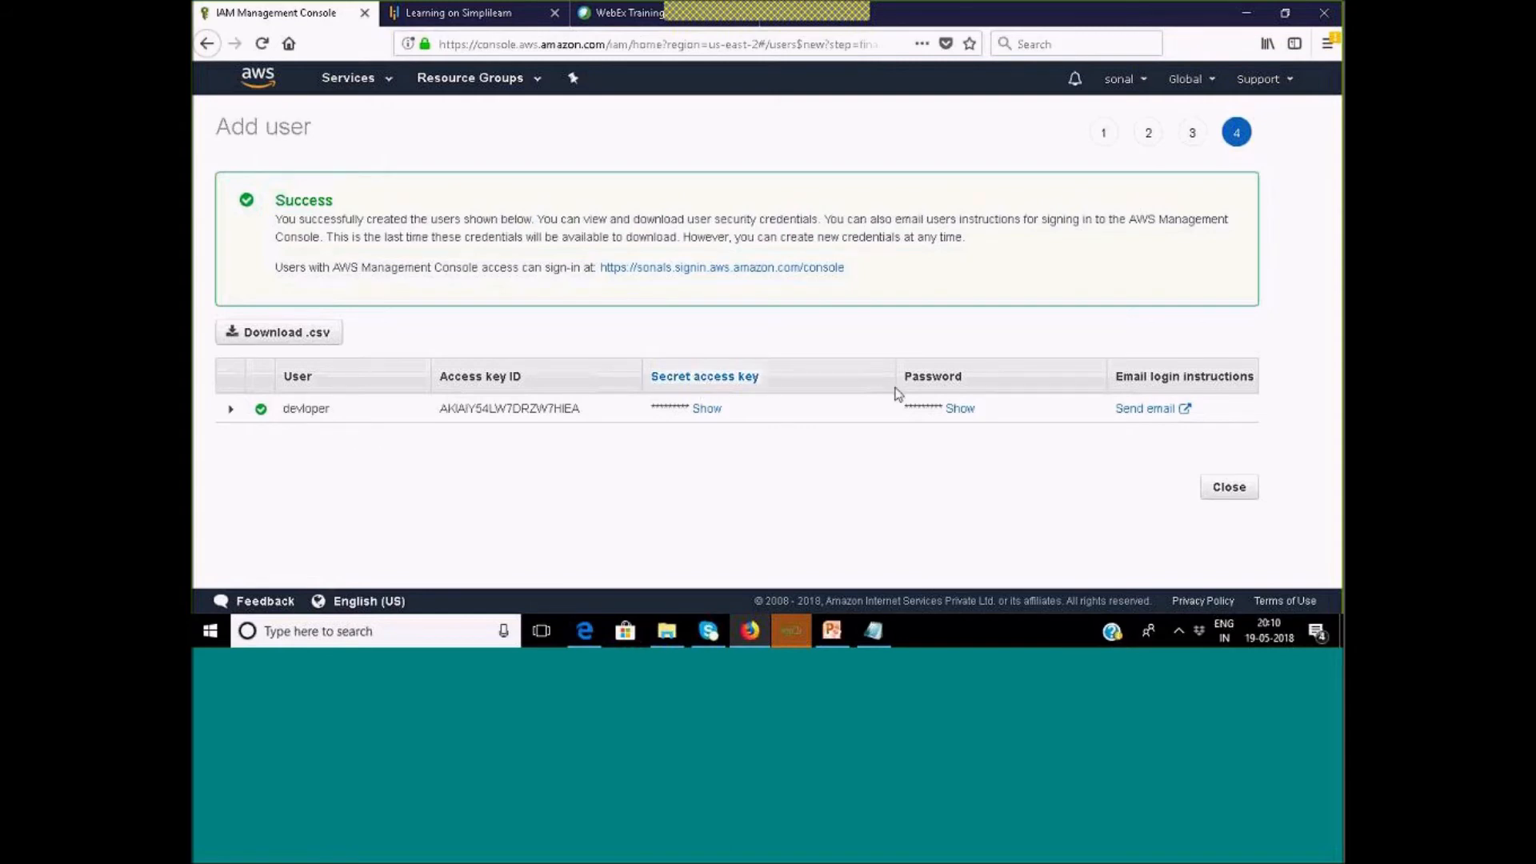
pyautogui.click(529, 389)
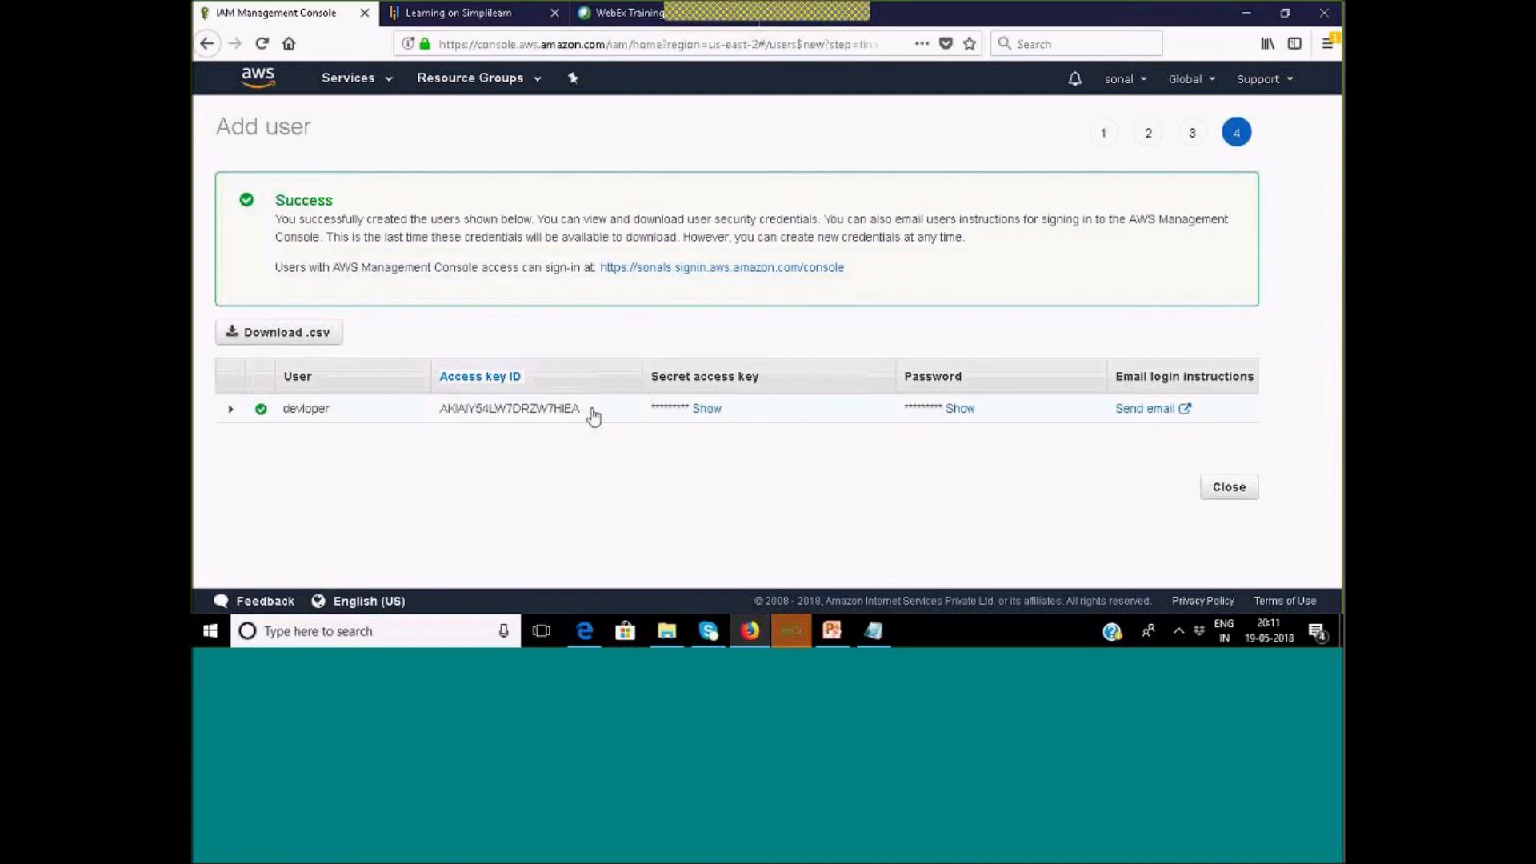
pyautogui.click(704, 410)
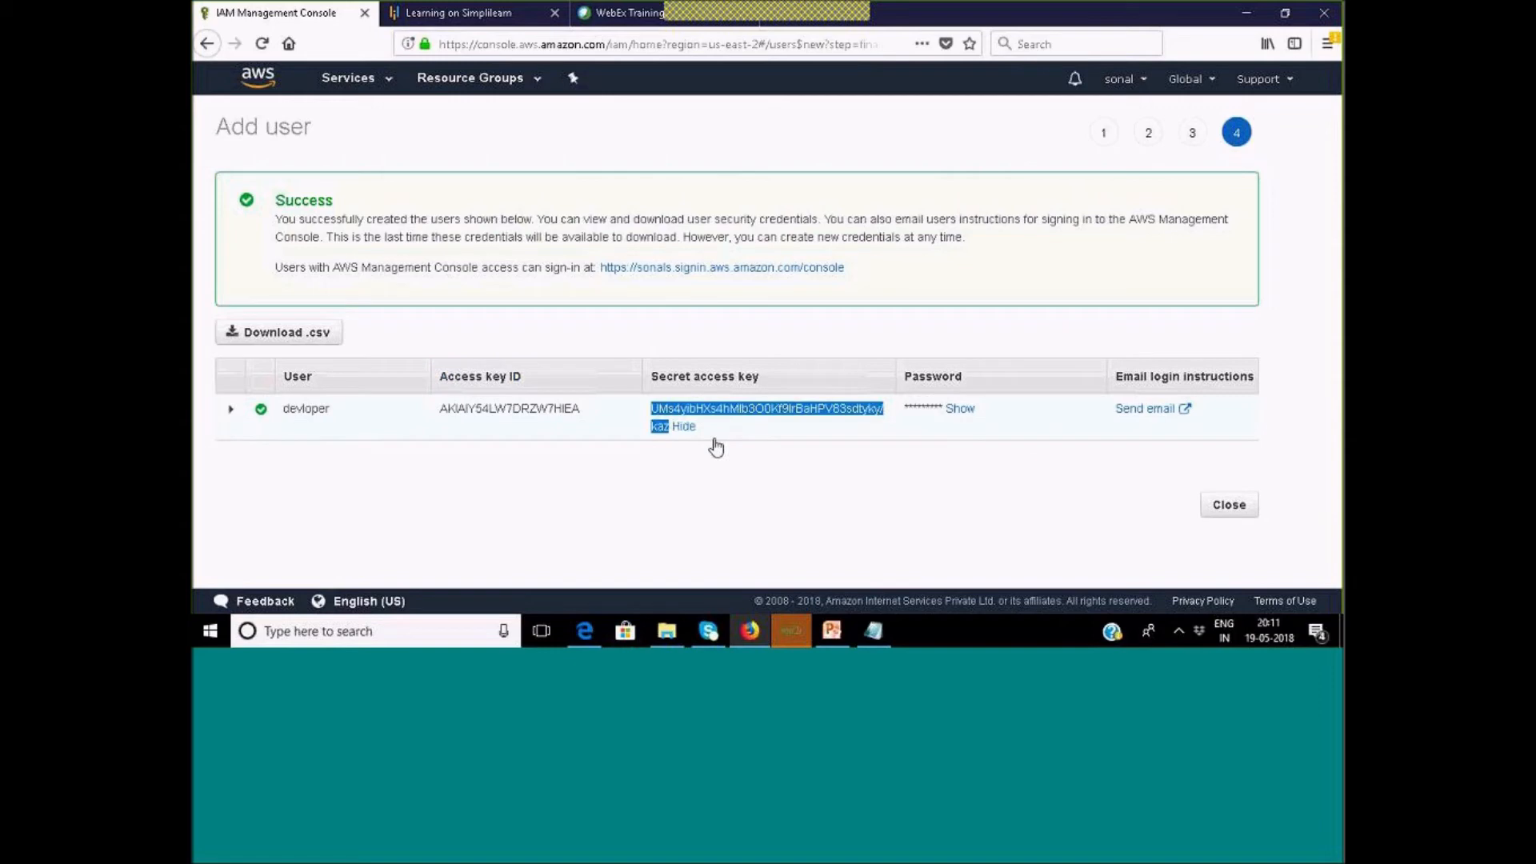
pyautogui.click(960, 410)
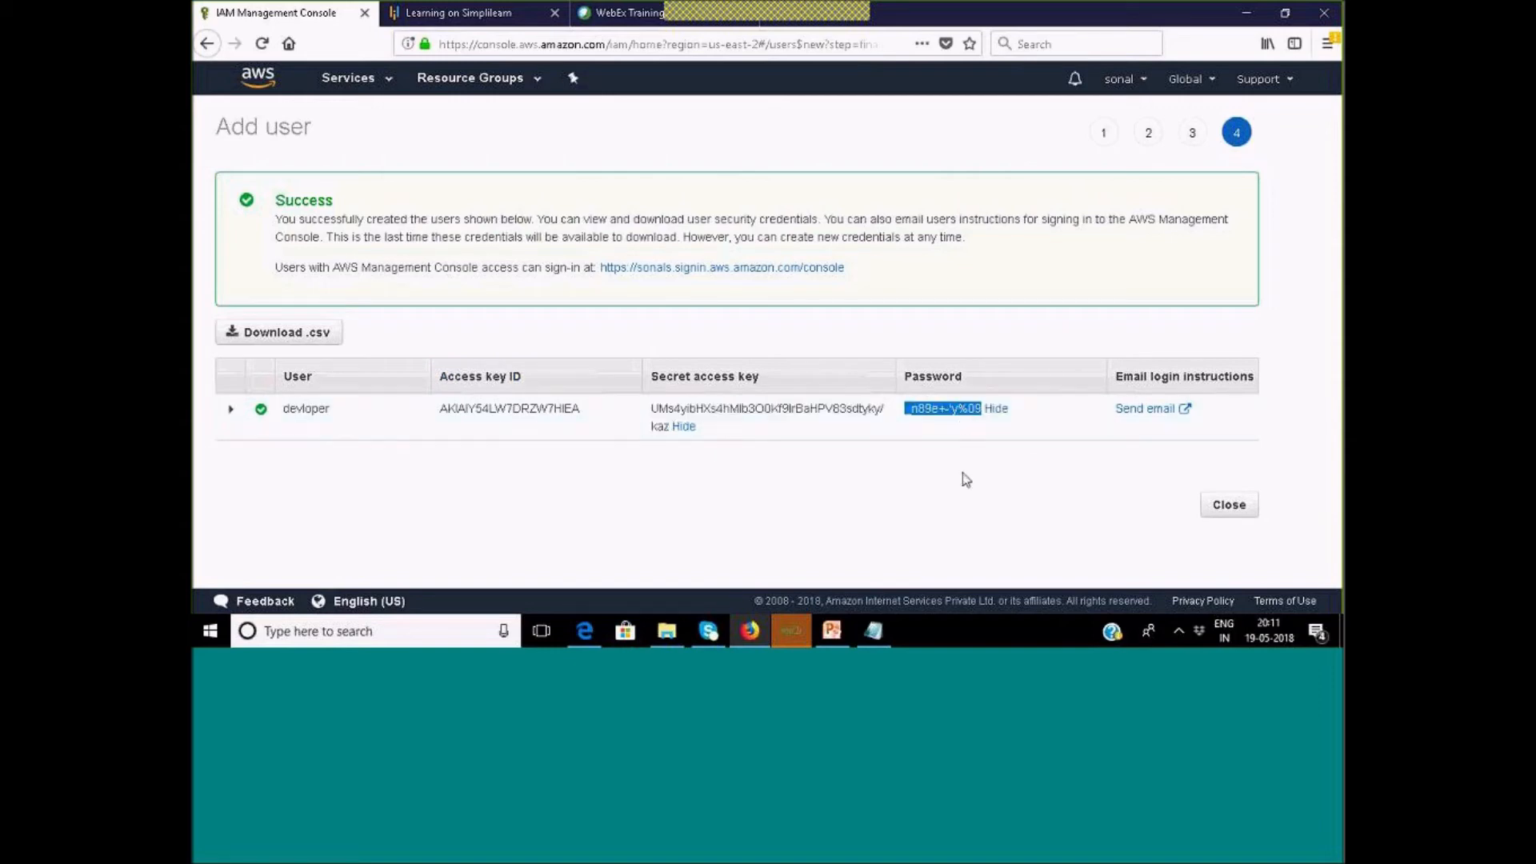
pyautogui.click(869, 503)
pyautogui.moveTo(982, 410); pyautogui.dragTo(904, 423)
pyautogui.hotkey('ctrl', 'c')
pyautogui.click(1228, 516)
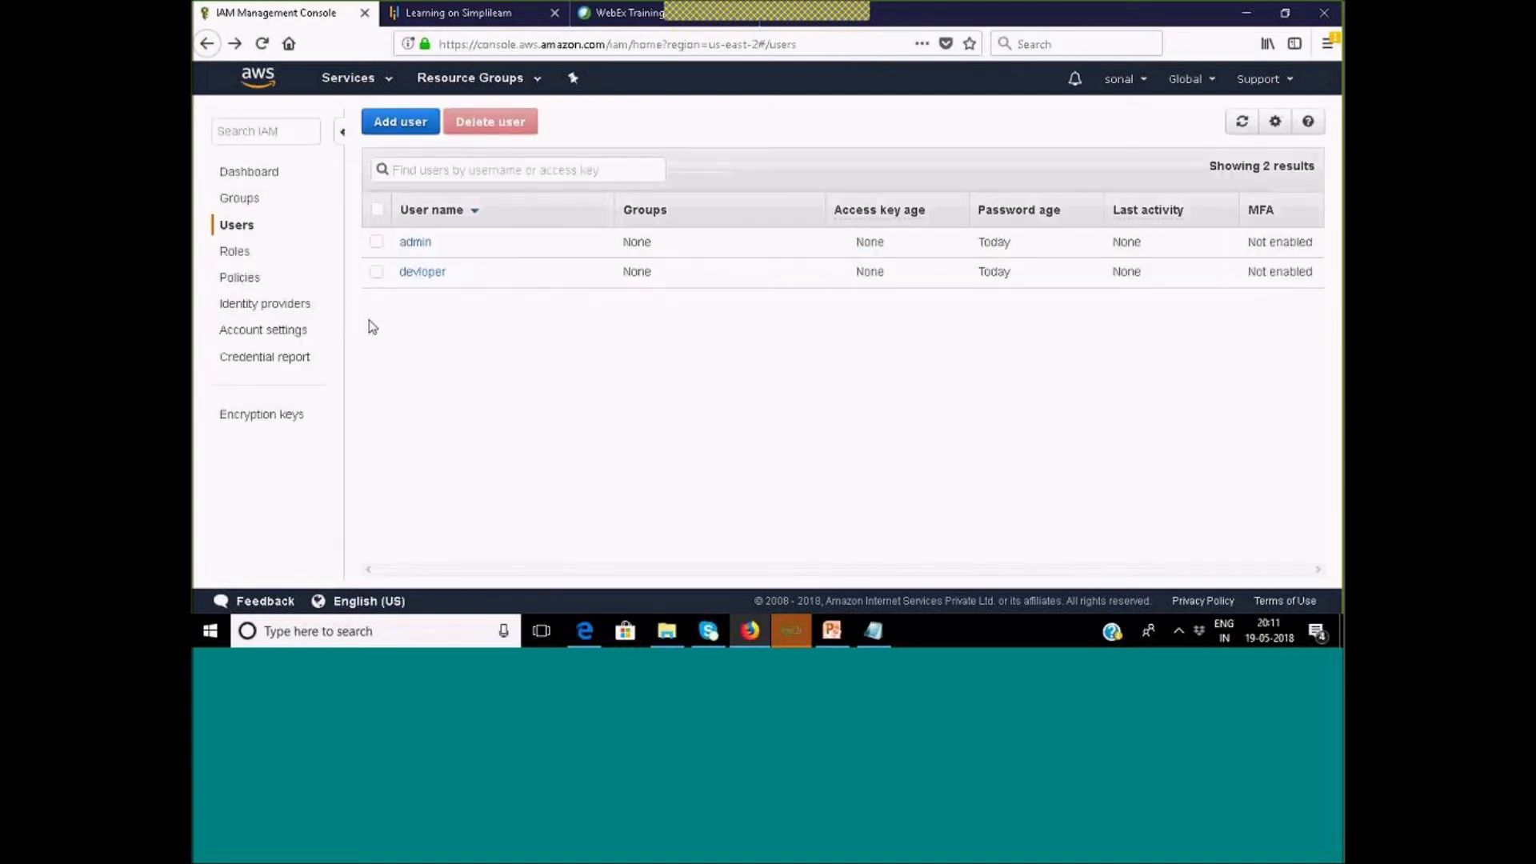
# Copy devloper's console login link from its Security credentials tab, then bring Edge forward.
pyautogui.click(422, 273)
pyautogui.click(648, 308)
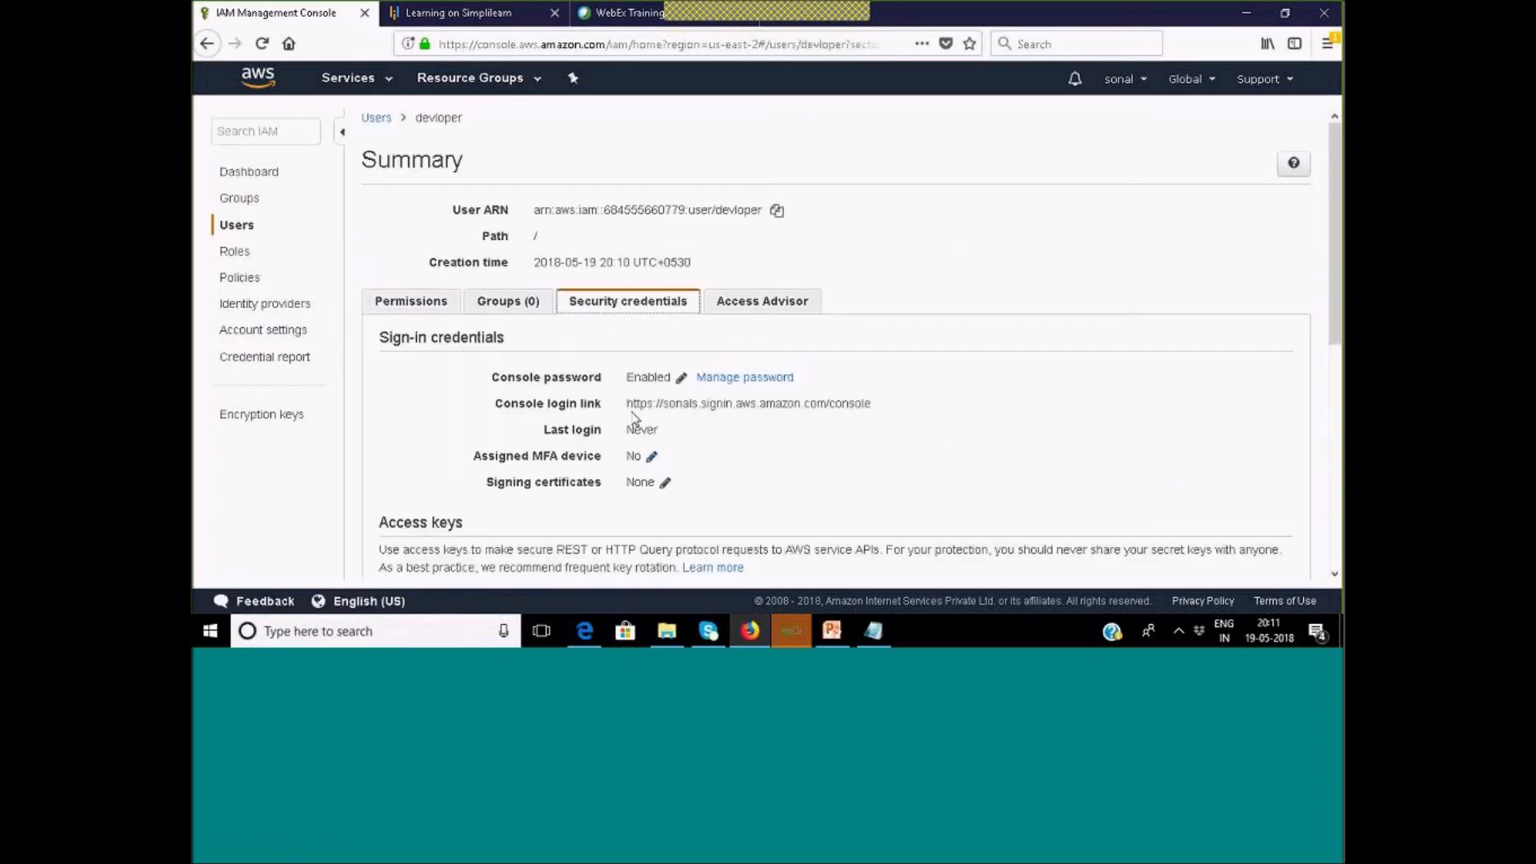
pyautogui.moveTo(628, 408); pyautogui.dragTo(887, 416)
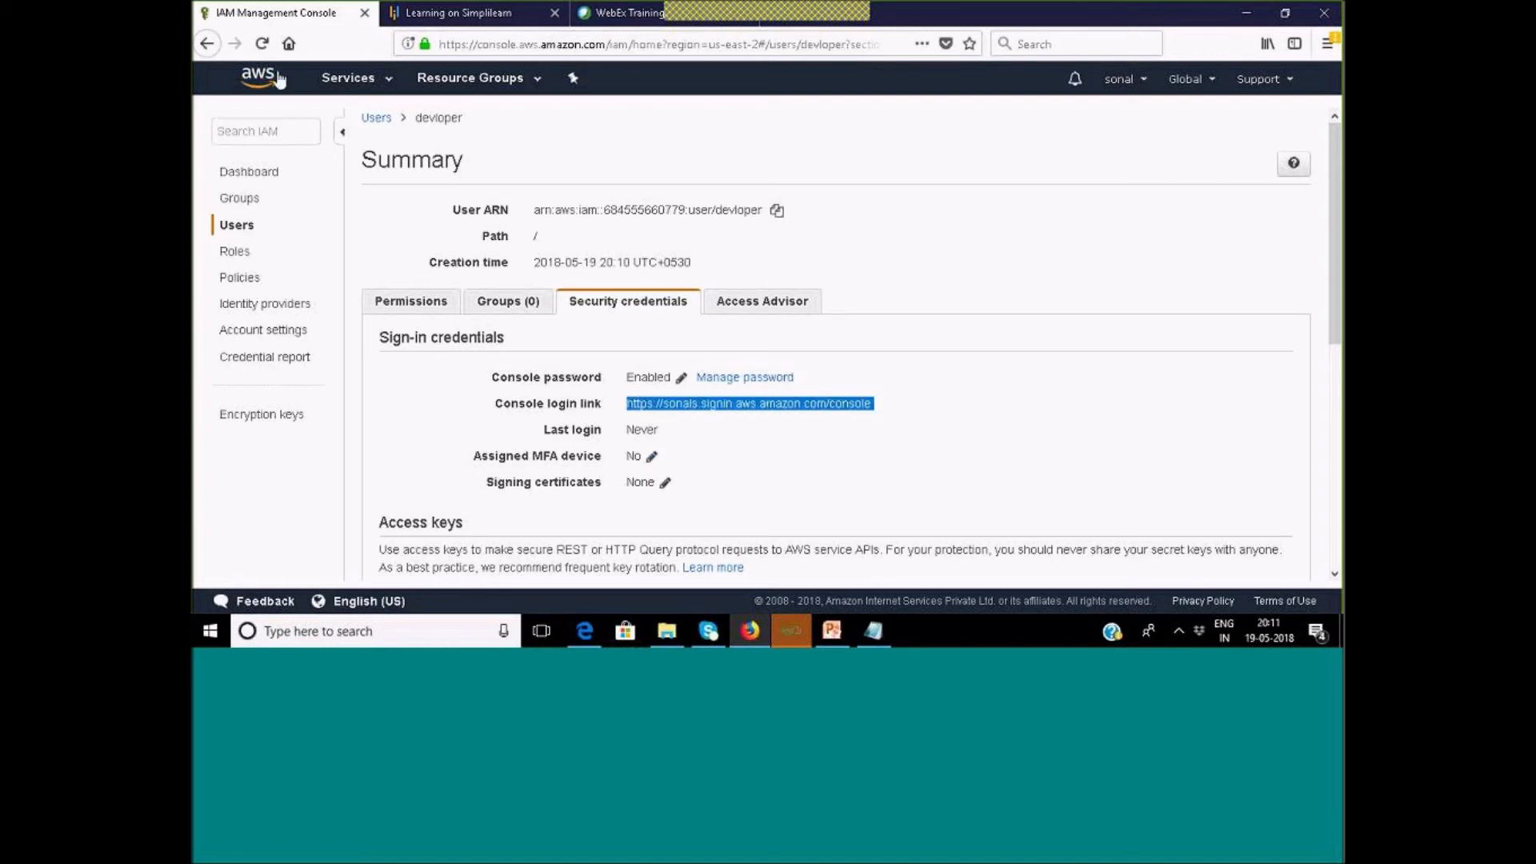
pyautogui.click(586, 632)
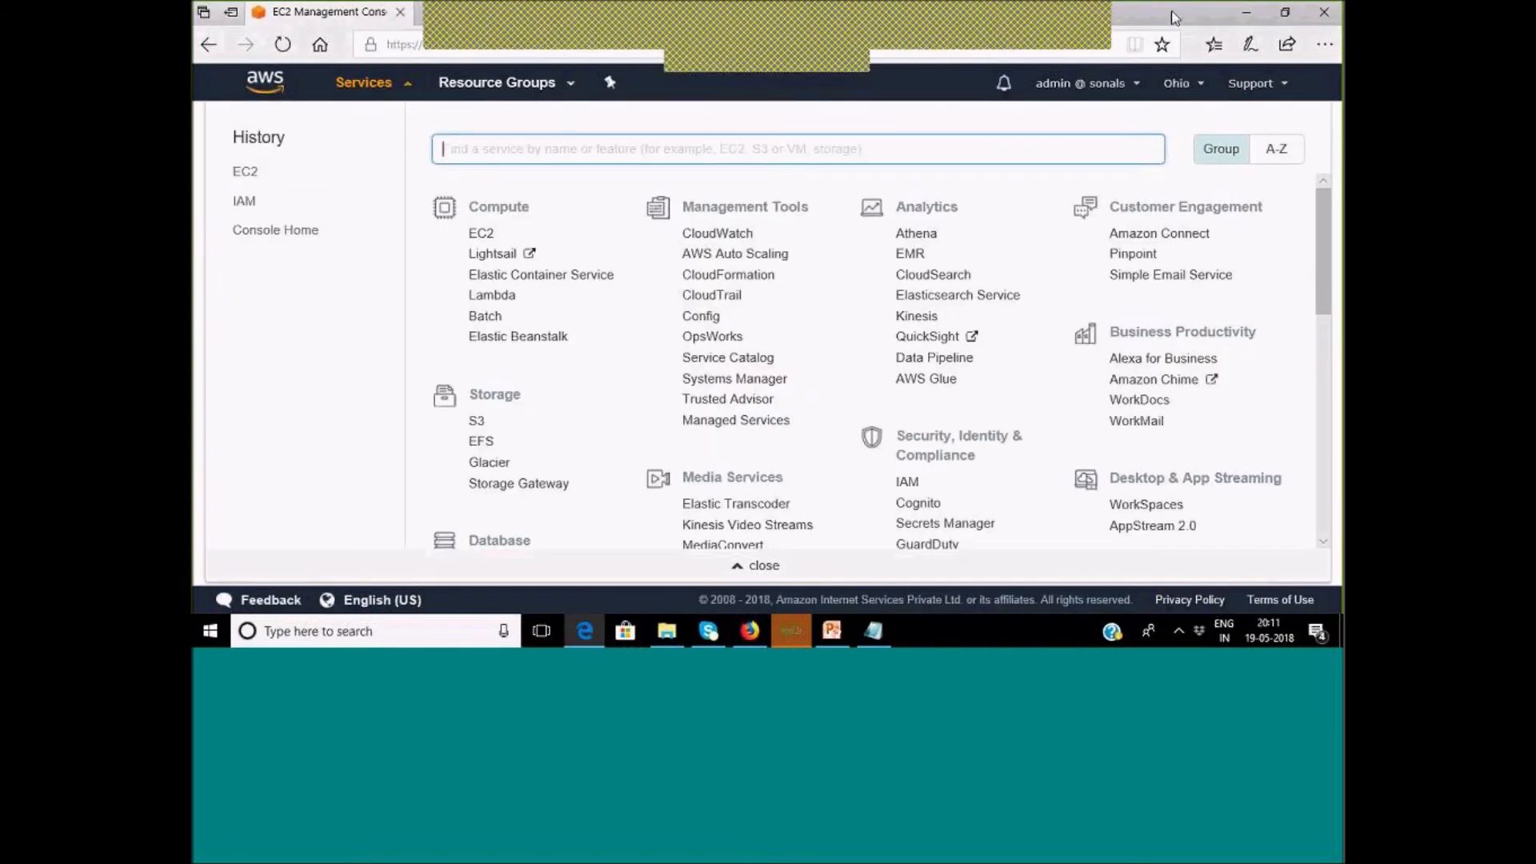
# Maximize Edge, open a new tab and paste the copied sign-in link.
pyautogui.click(587, 632)
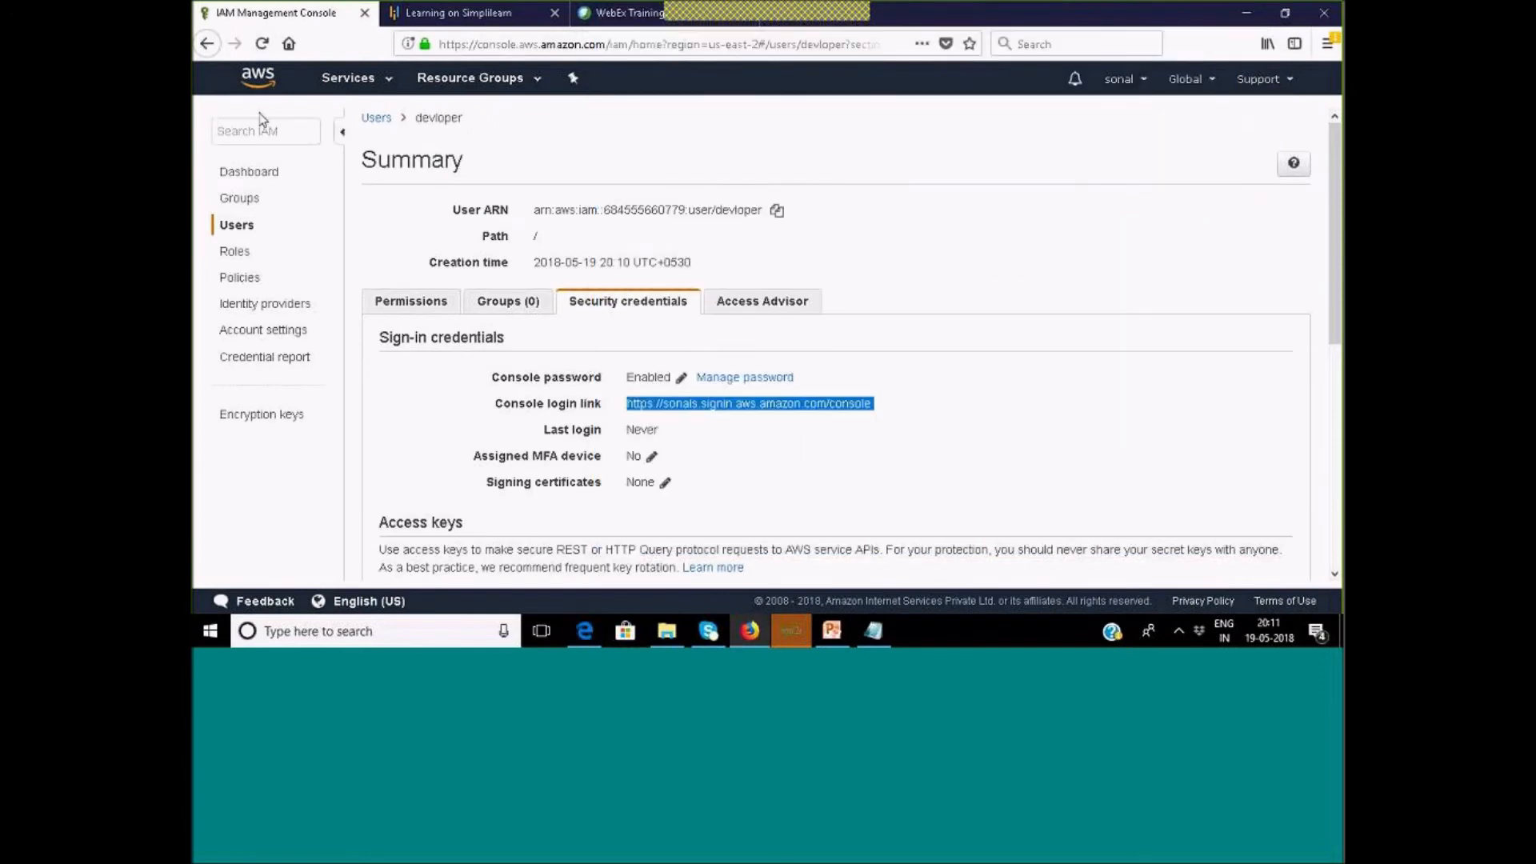
pyautogui.click(584, 628)
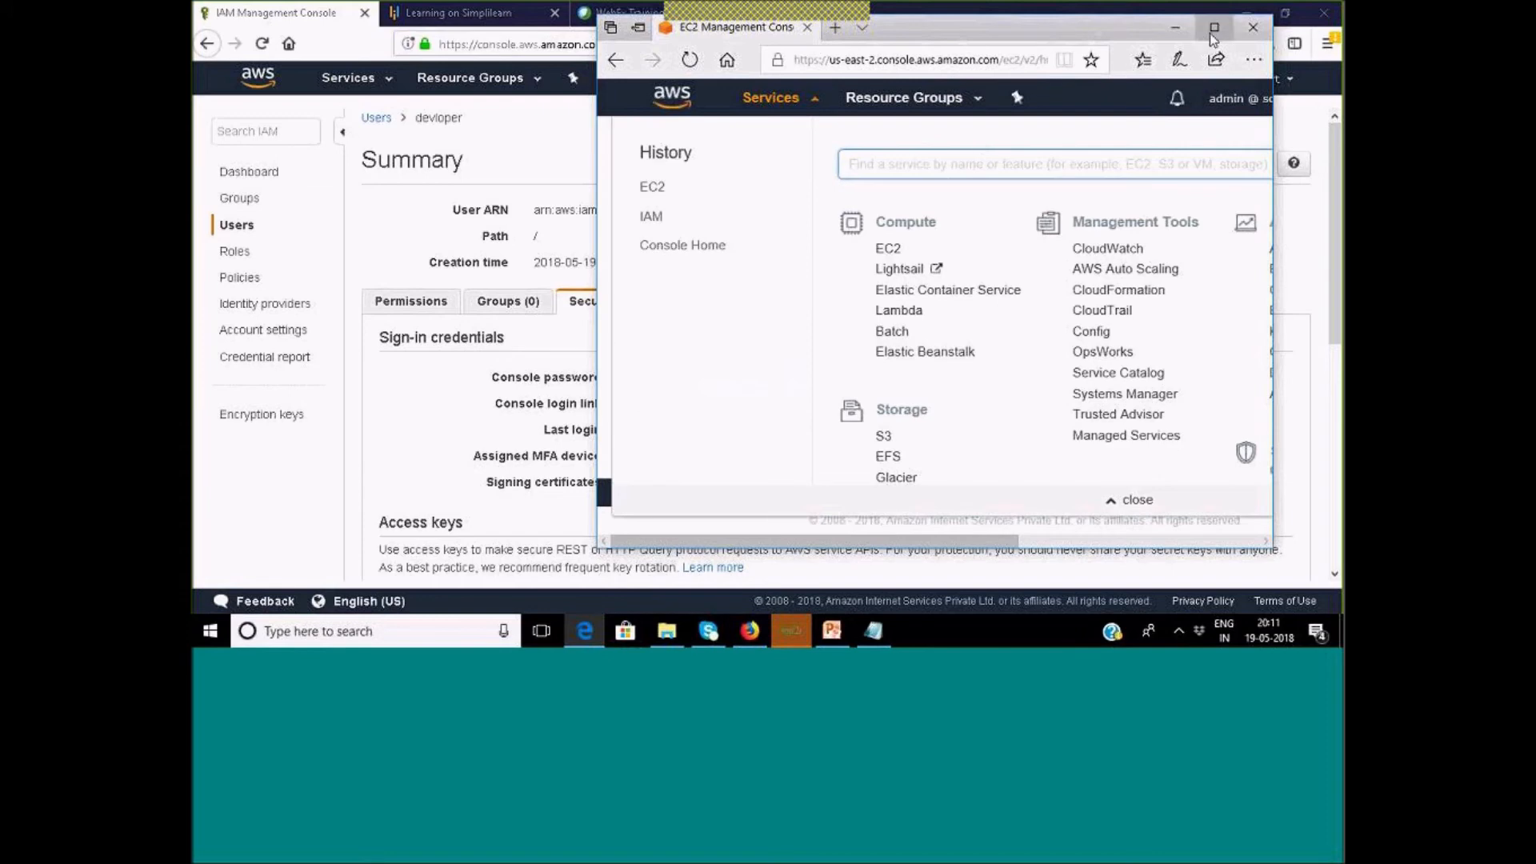
pyautogui.click(1212, 29)
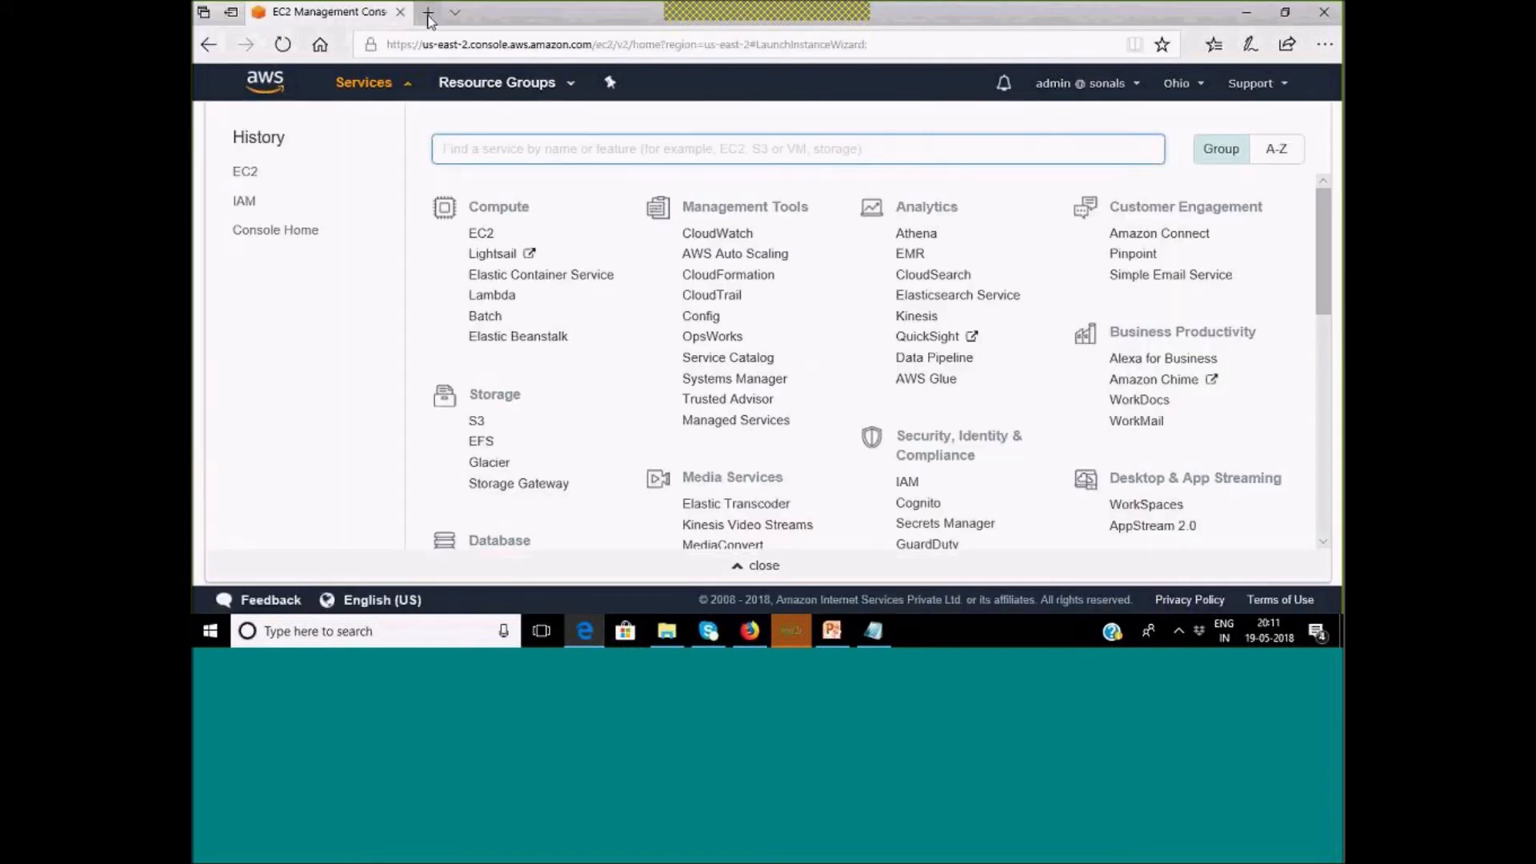
pyautogui.click(427, 11)
pyautogui.hotkey('ctrl', 'v')
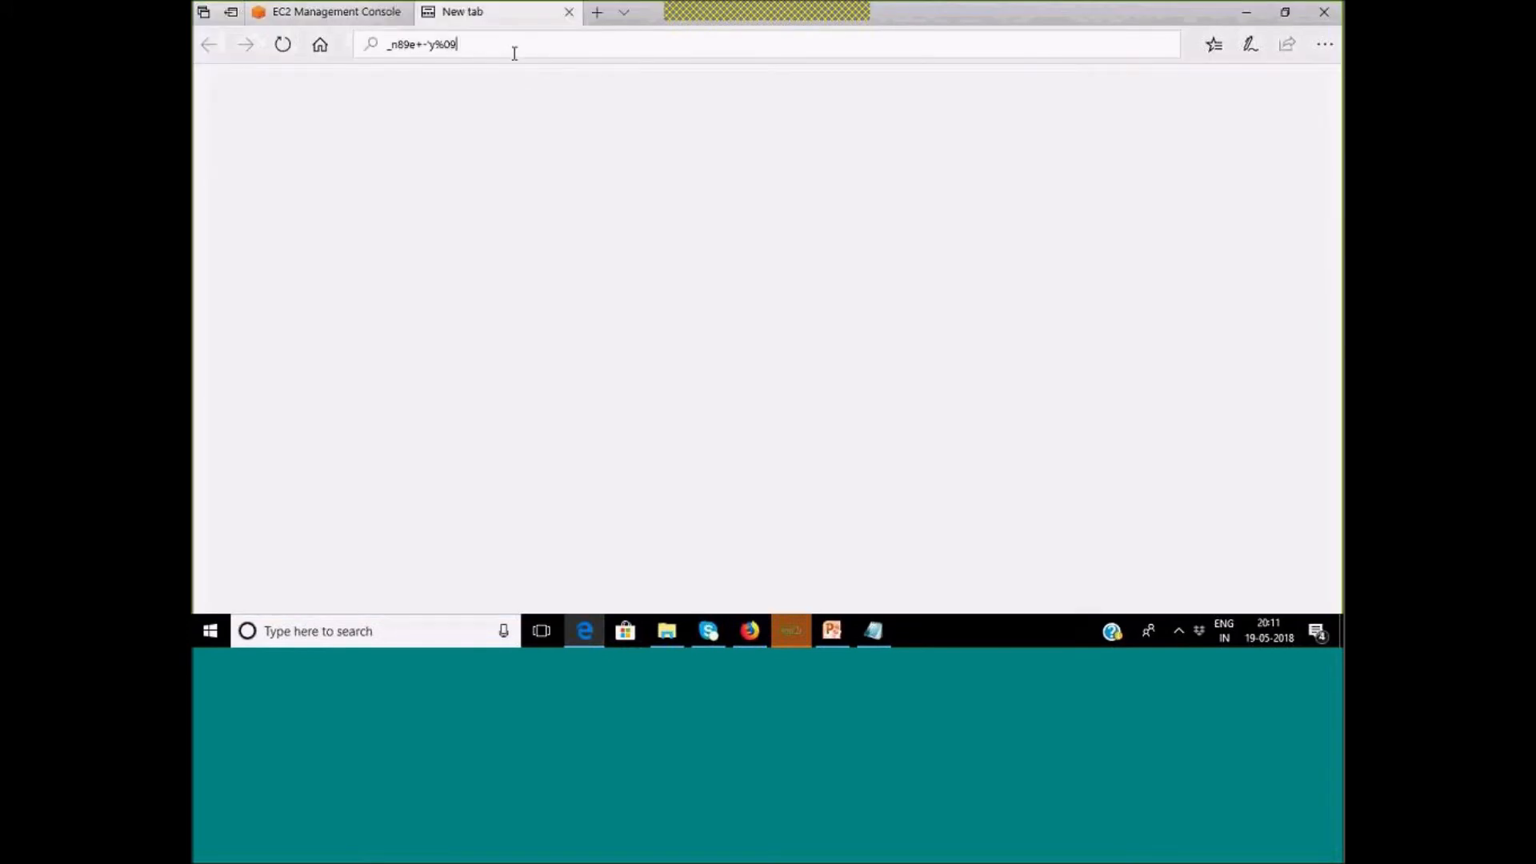
pyautogui.moveTo(475, 48); pyautogui.dragTo(375, 46)
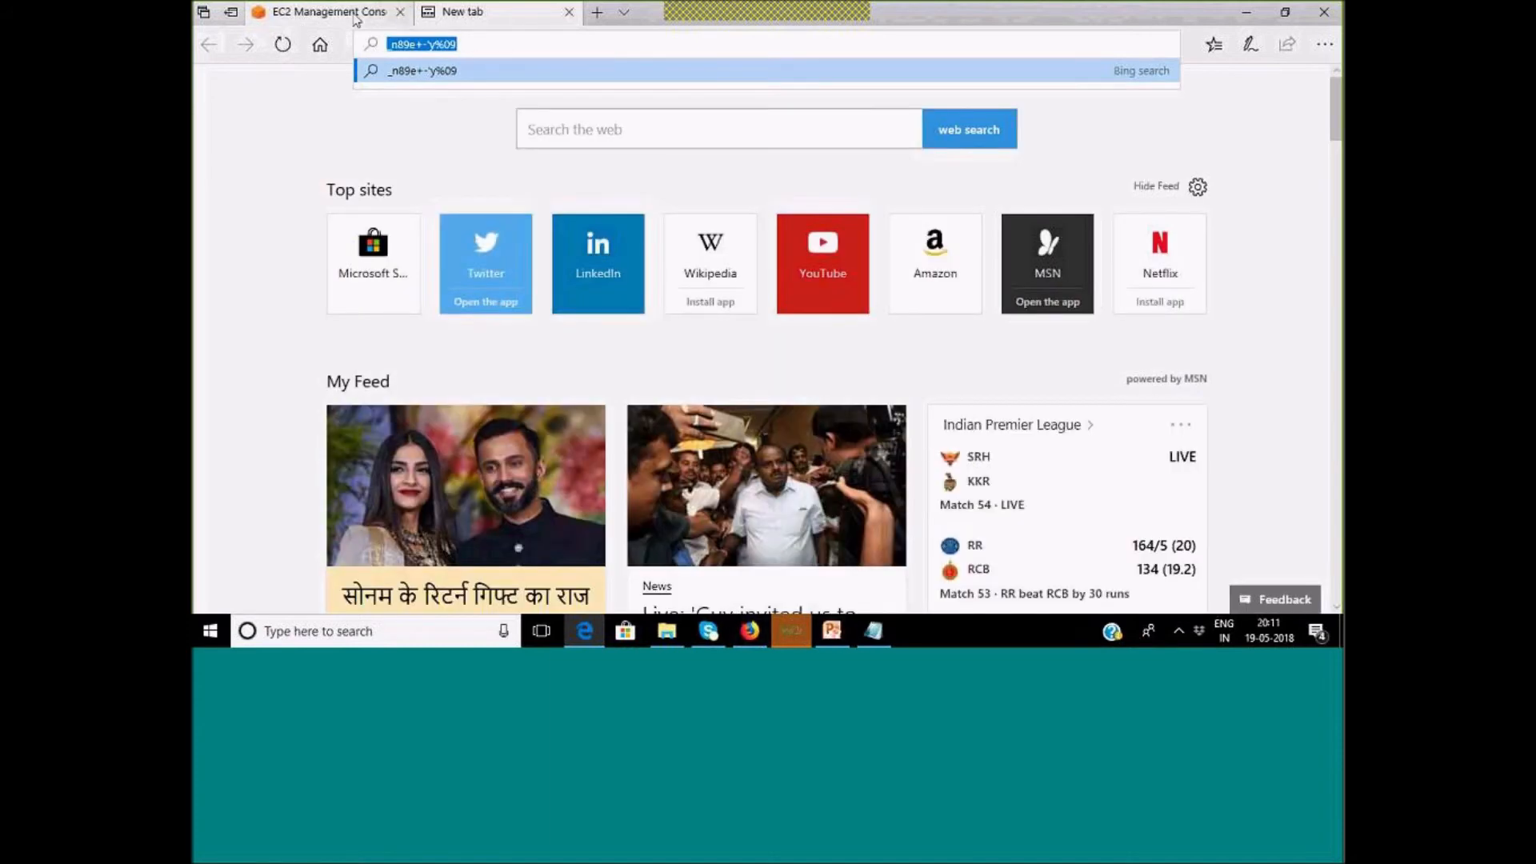
# Re-copy devloper's console login link from Firefox and return to Edge's new tab.
pyautogui.click(356, 17)
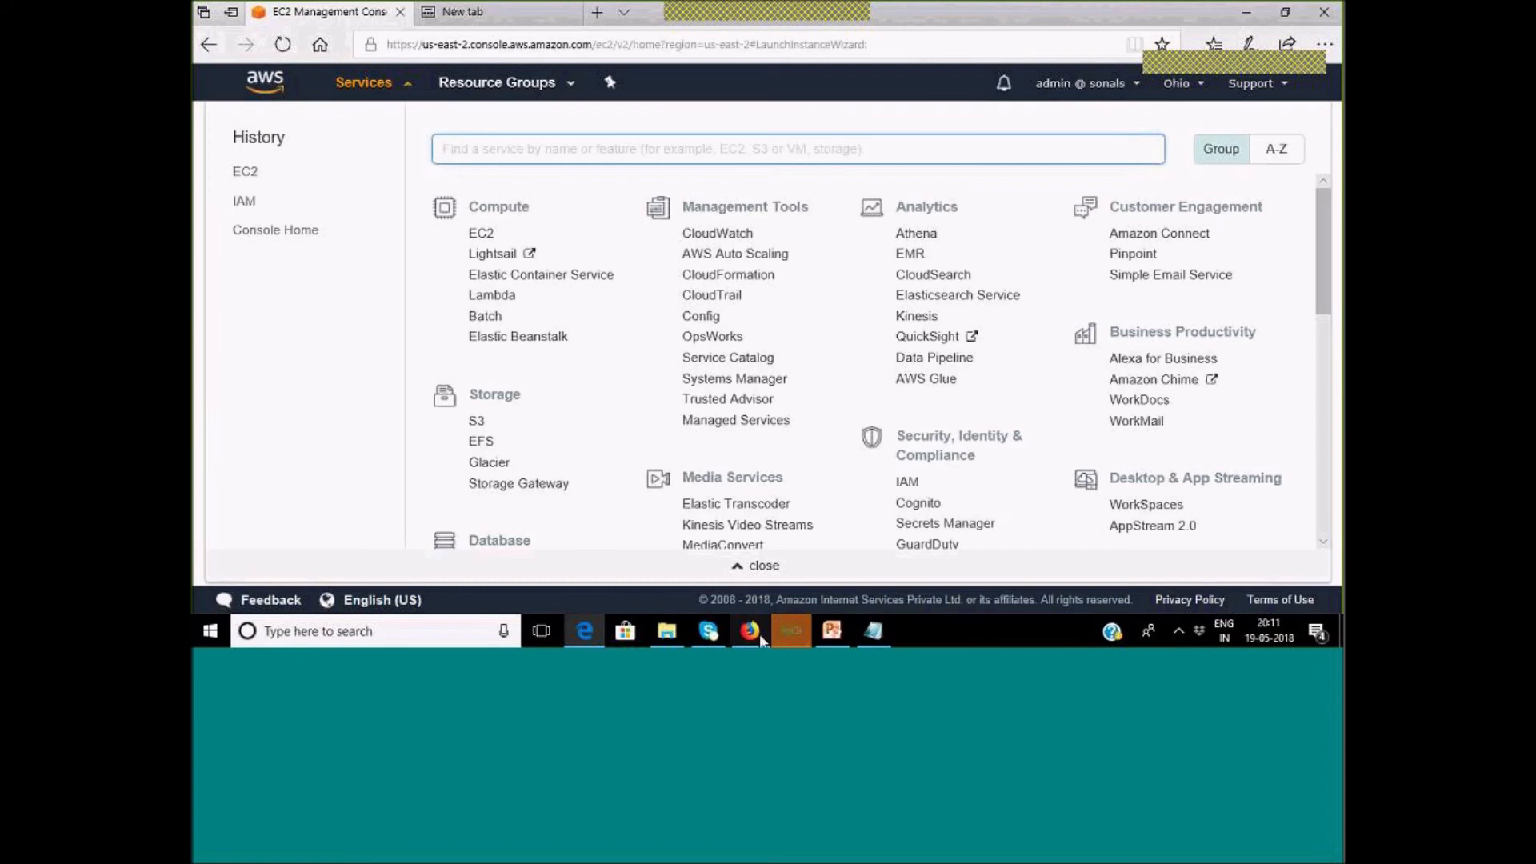
pyautogui.click(756, 632)
pyautogui.click(880, 411)
pyautogui.moveTo(877, 406); pyautogui.dragTo(621, 396)
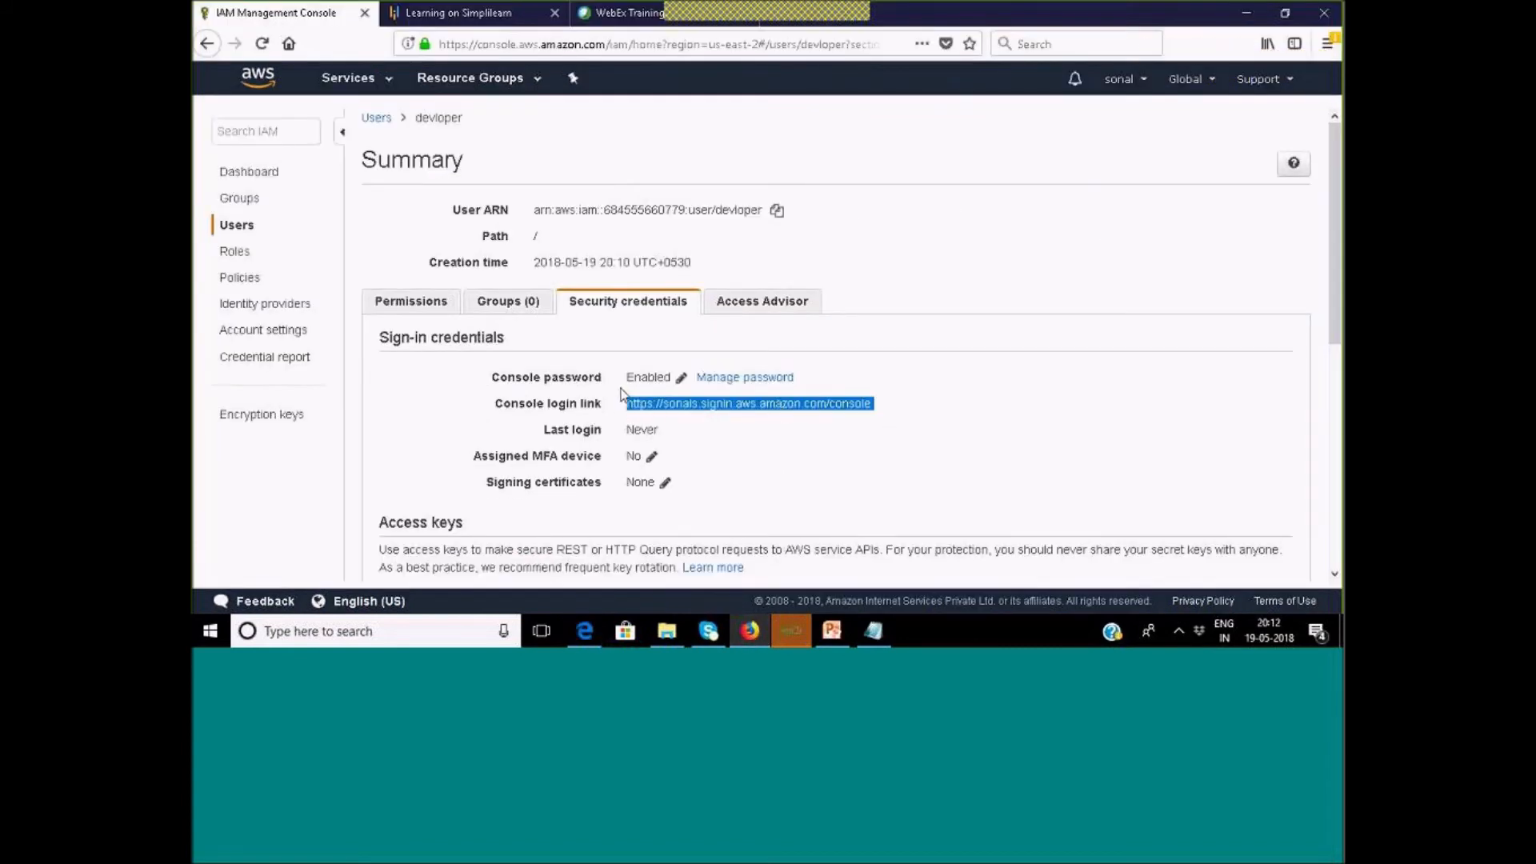
pyautogui.click(582, 630)
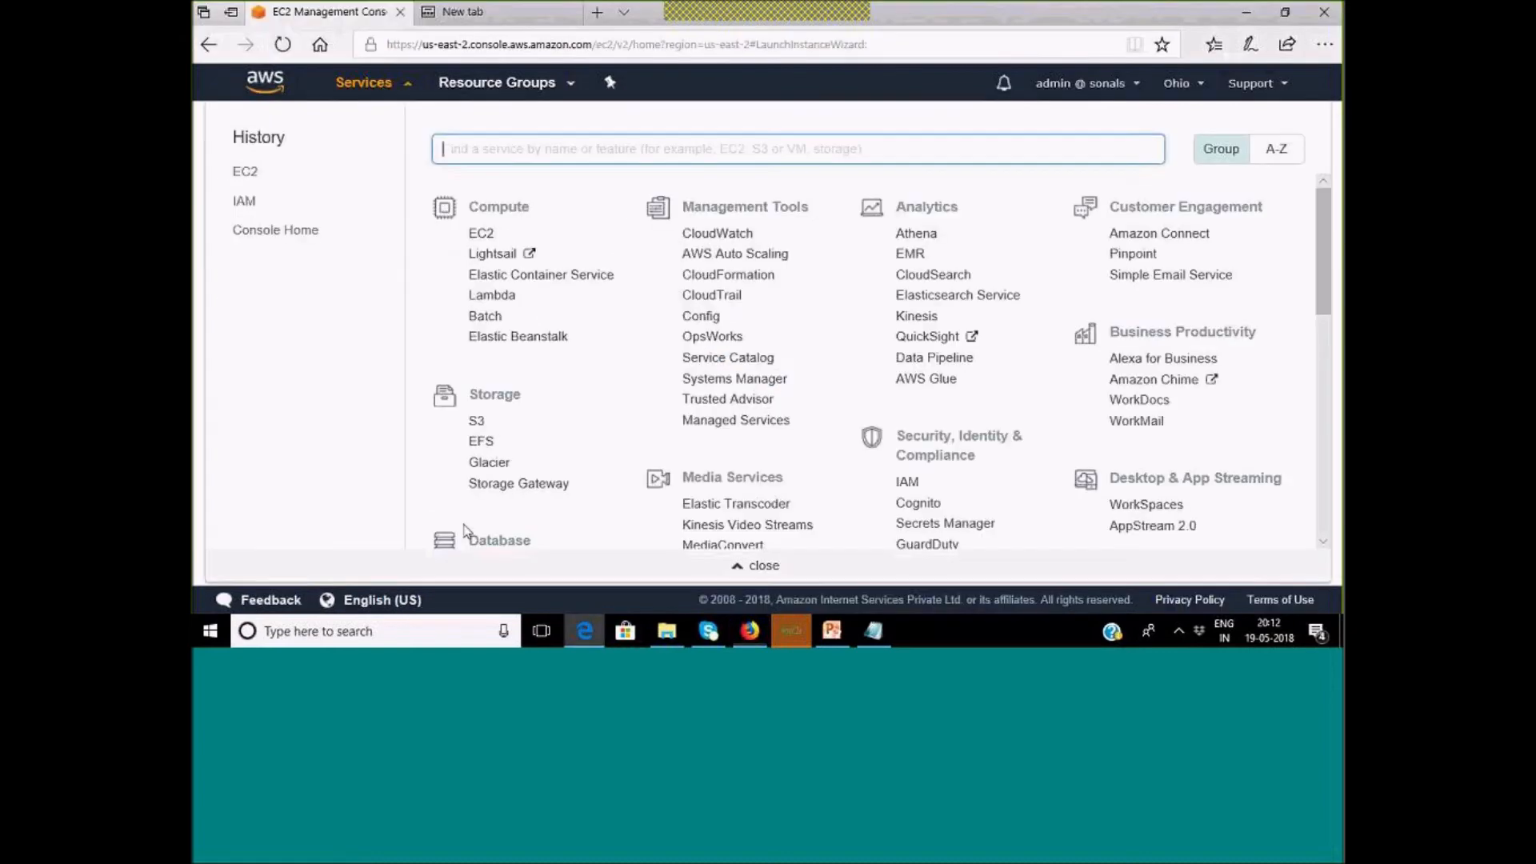
pyautogui.click(476, 14)
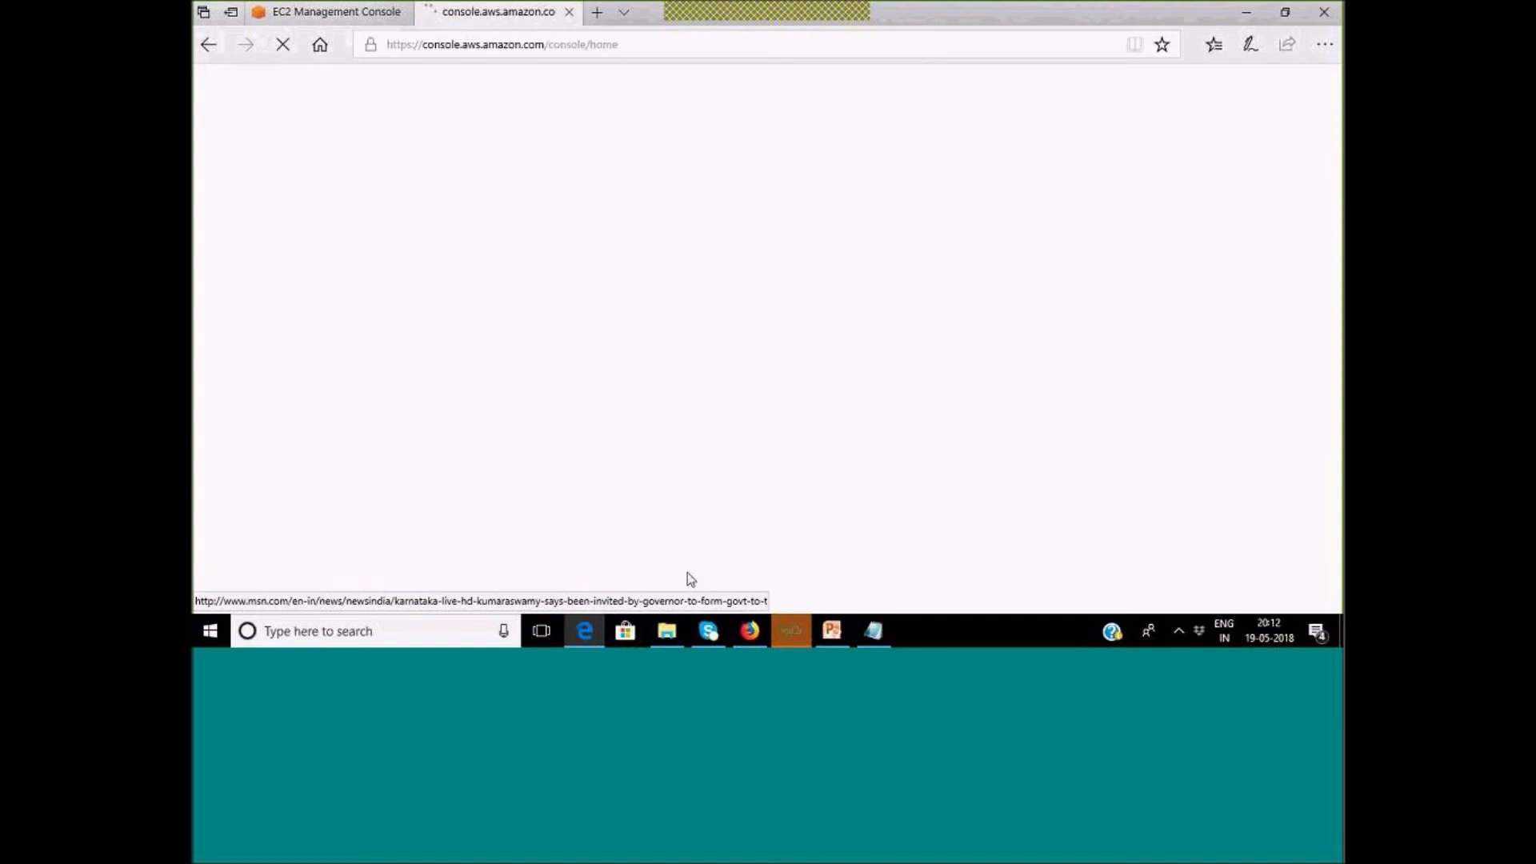
# Fill in the account alias and begin the IAM user name with 'dev' on the sign-in page.
pyautogui.doubleClick(363, 212)
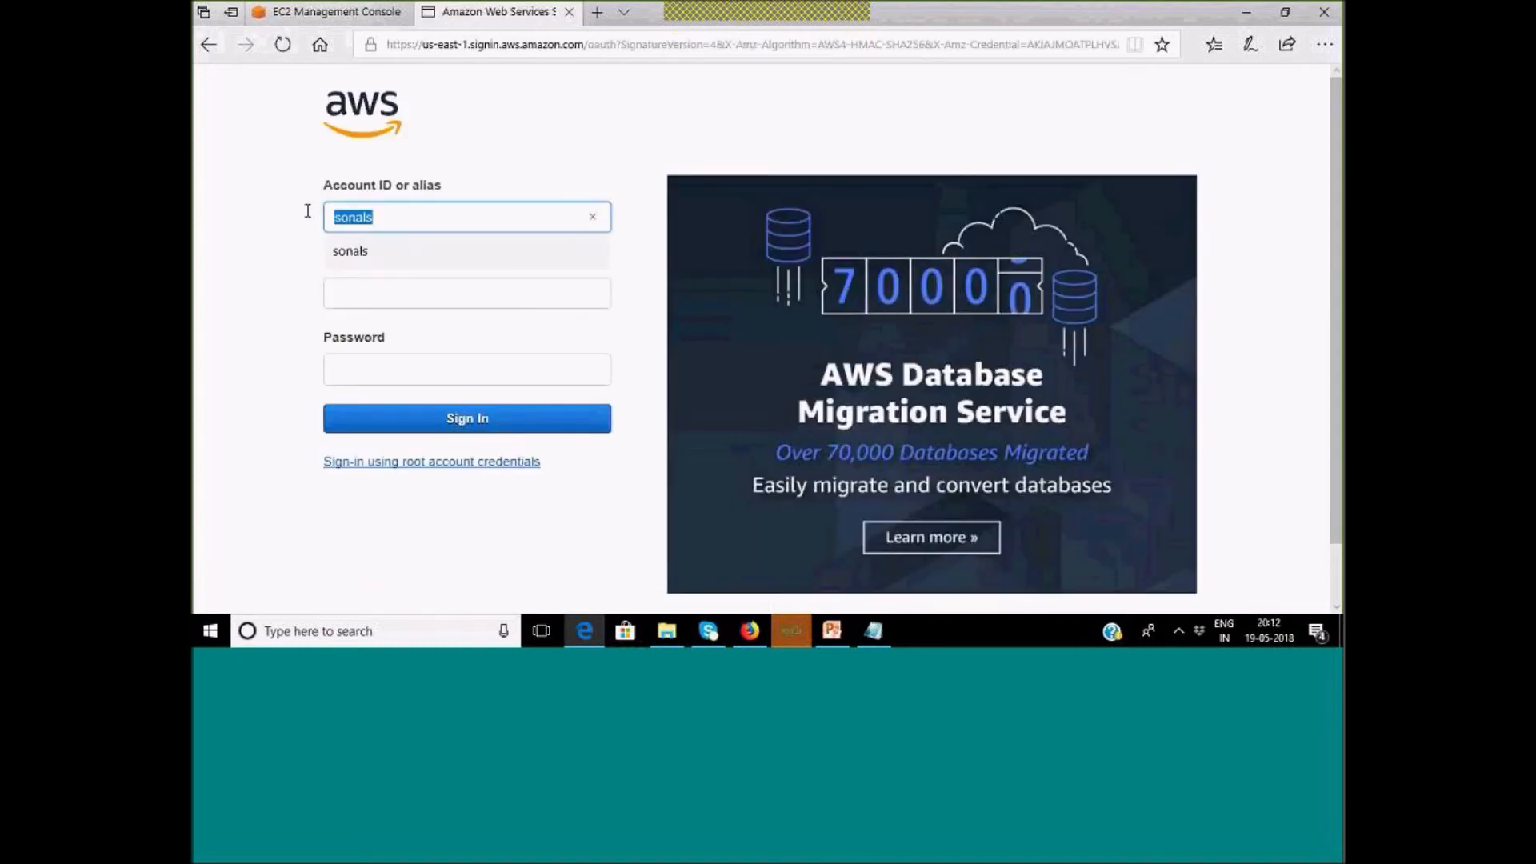
pyautogui.click(402, 297)
pyautogui.write('devloper')
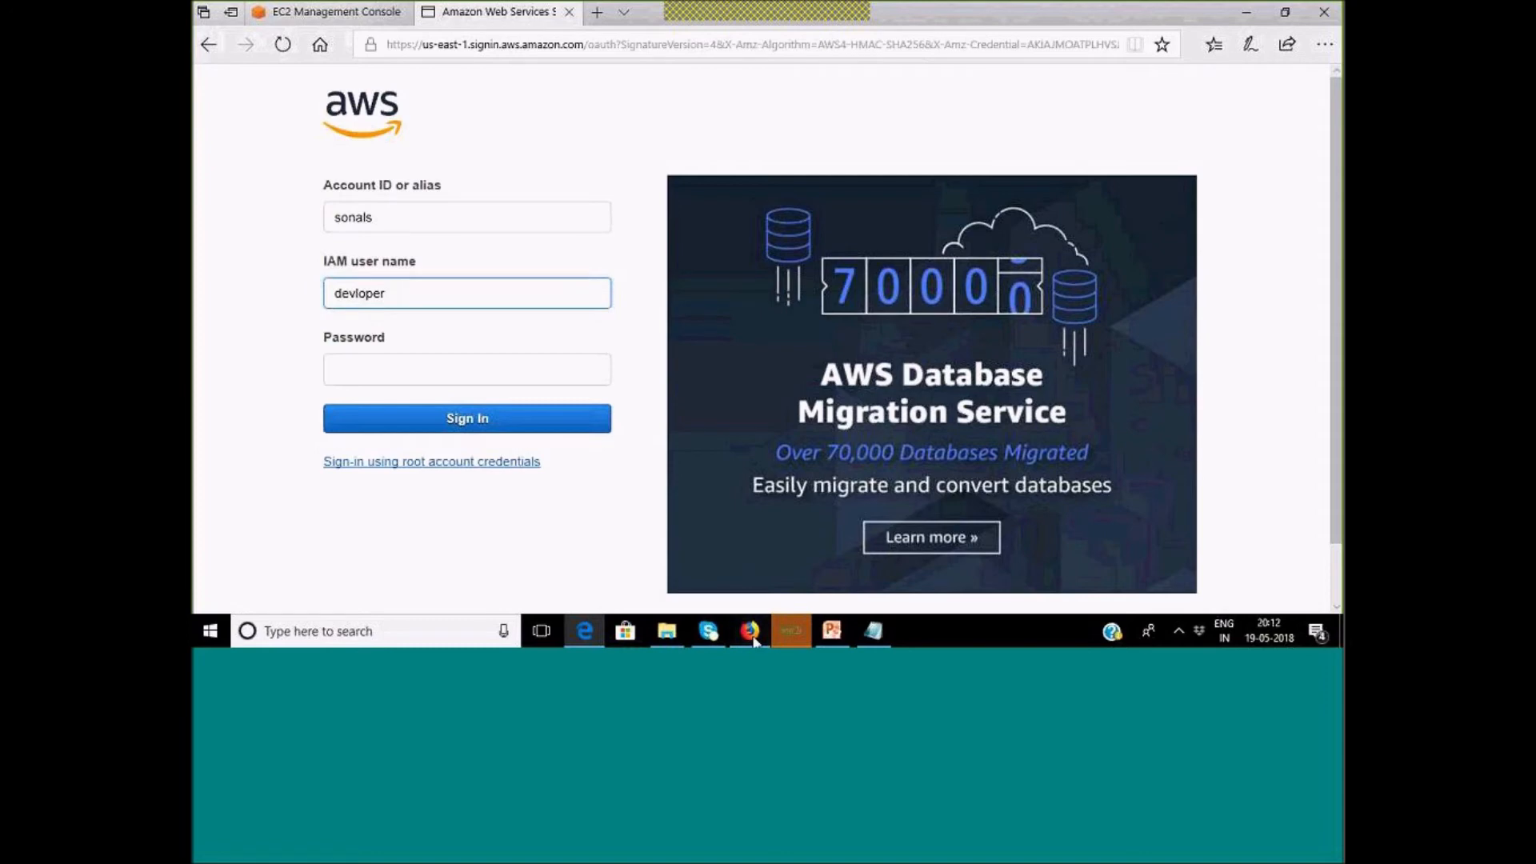
pyautogui.click(755, 641)
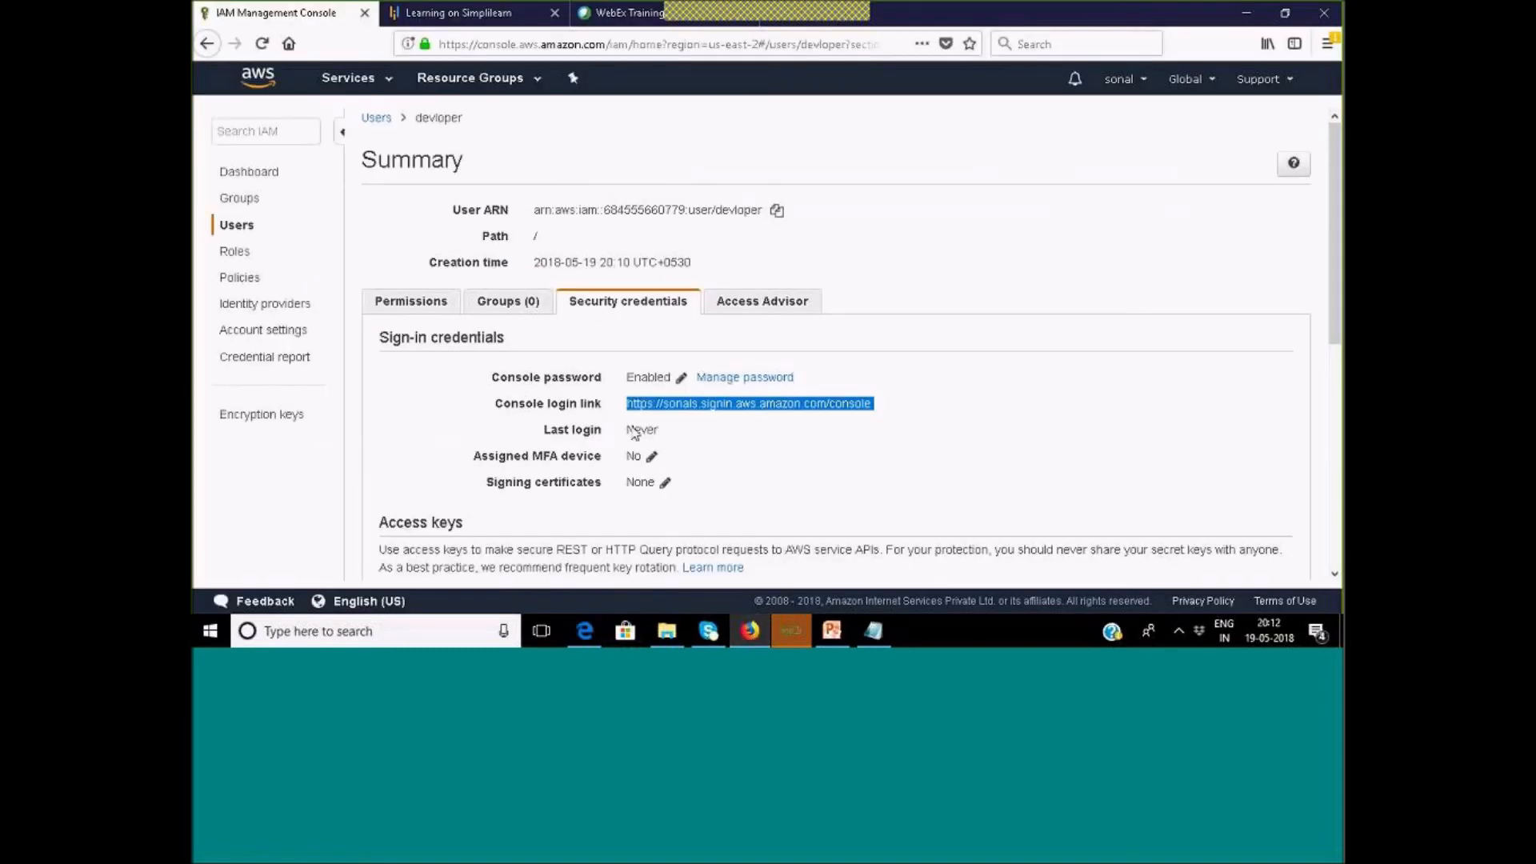
# Check devloper's Permissions and Groups tabs, then reopen its summary from the Users list.
pyautogui.click(411, 301)
pyautogui.click(500, 301)
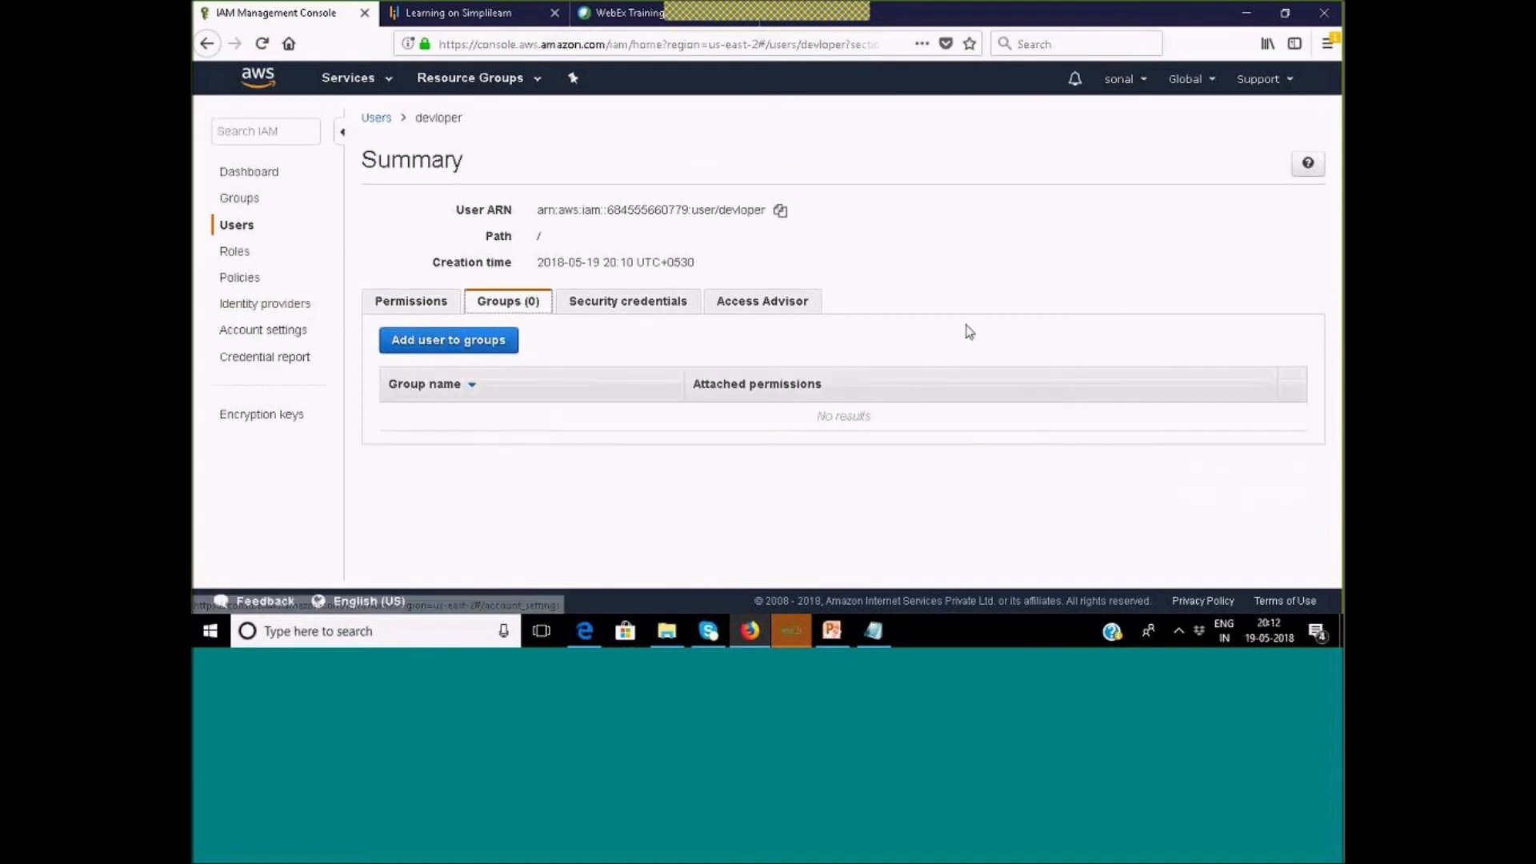
pyautogui.click(237, 225)
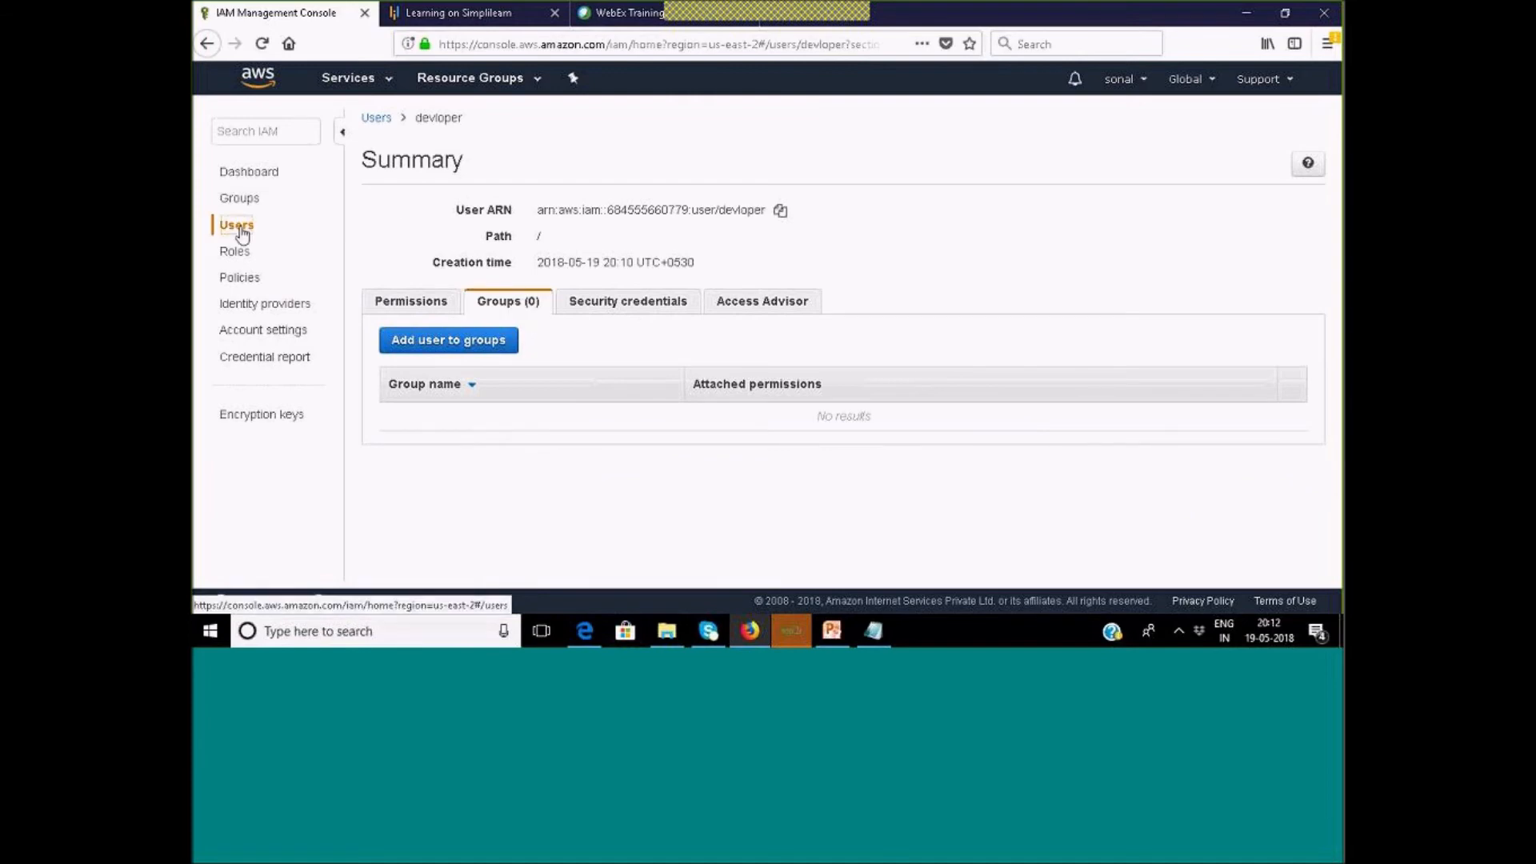
pyautogui.click(422, 273)
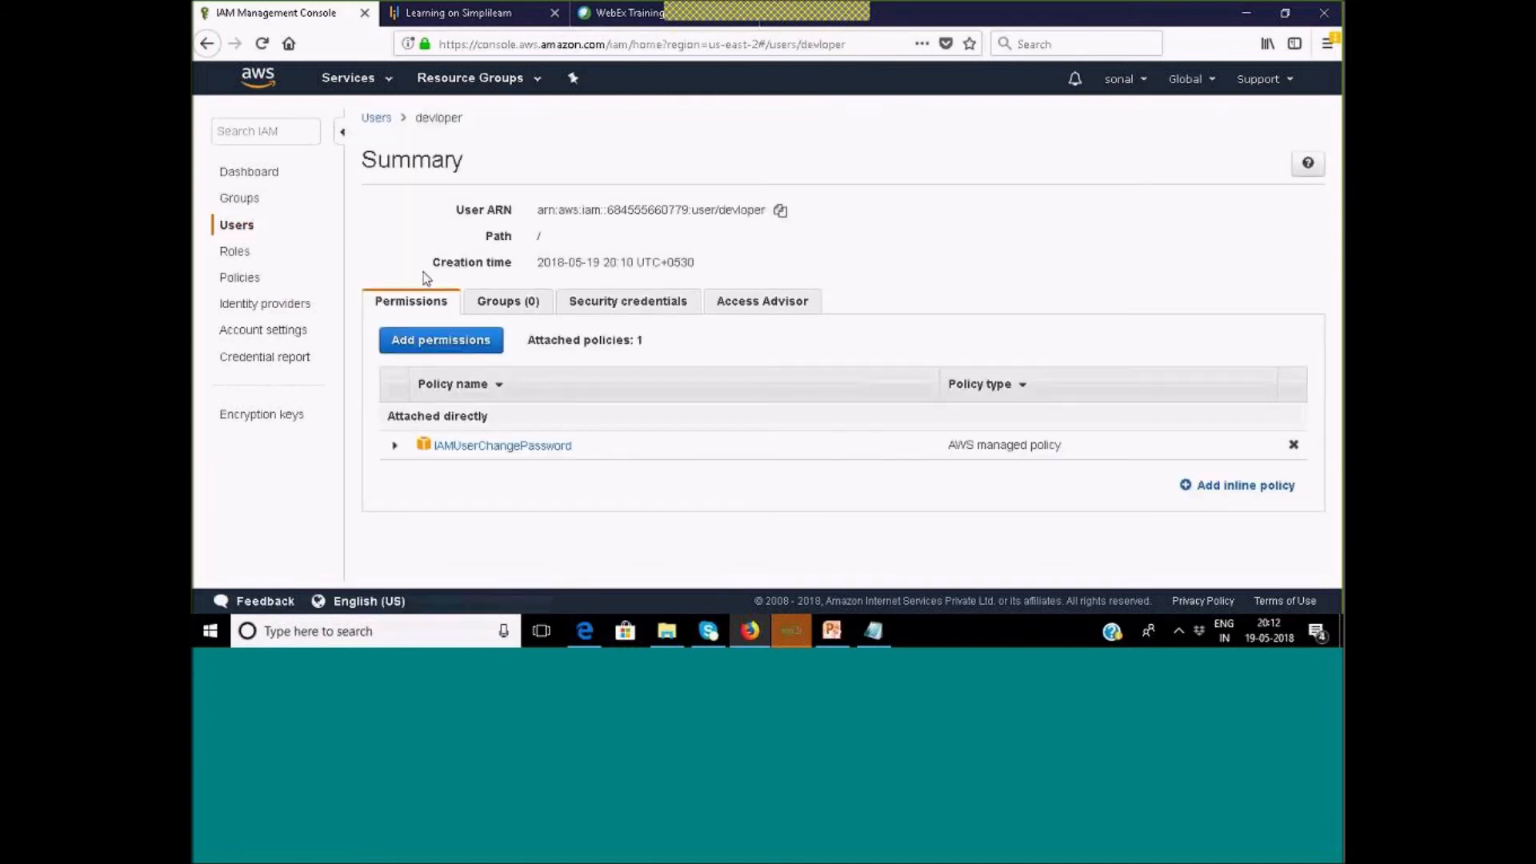
# Review devloper's security credentials and inspect its console password settings without changing them.
pyautogui.click(504, 306)
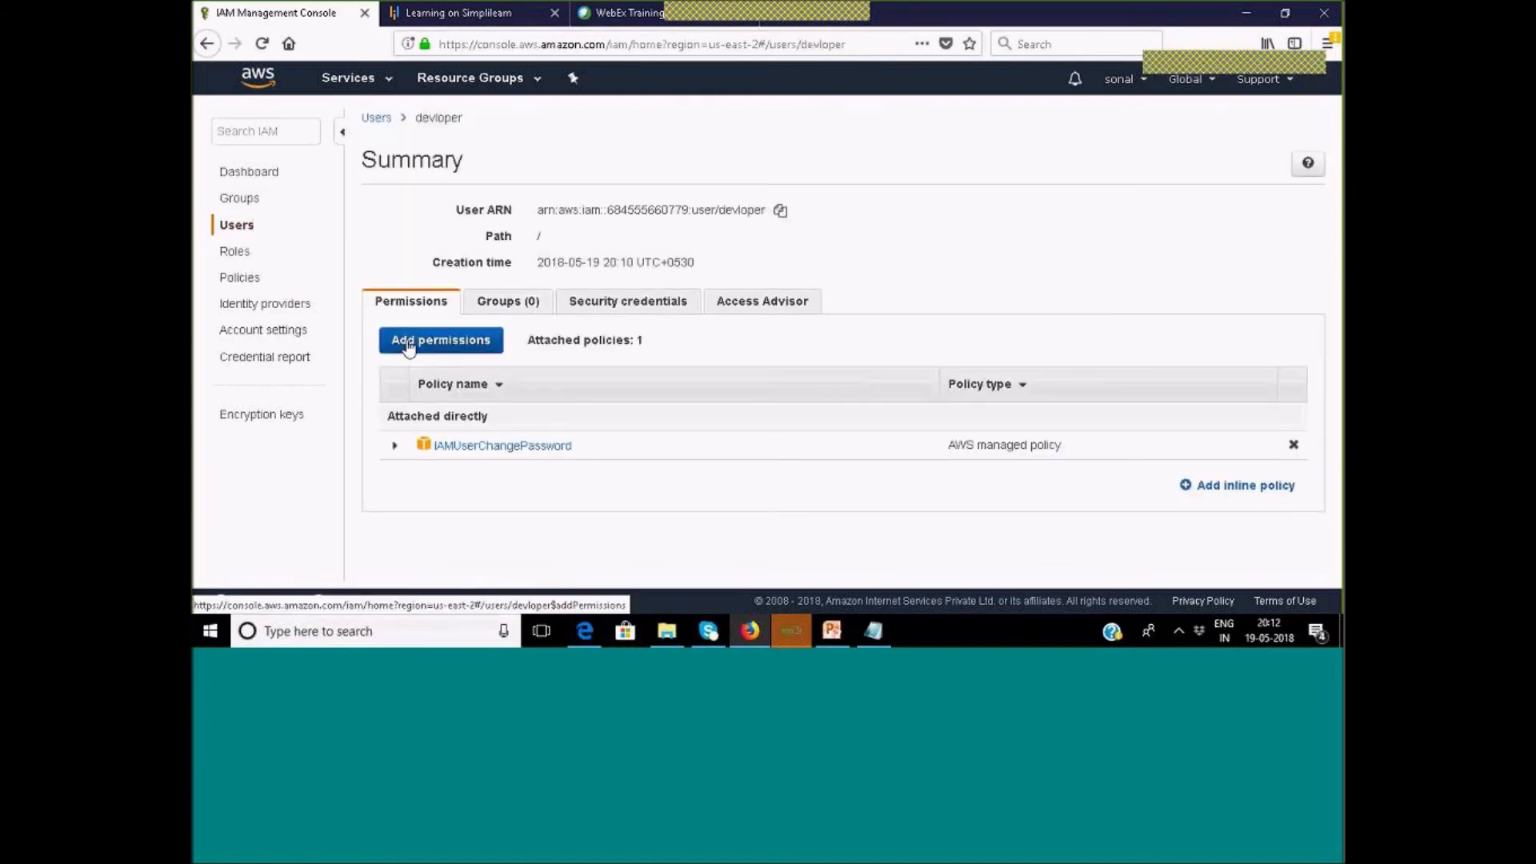
pyautogui.click(625, 310)
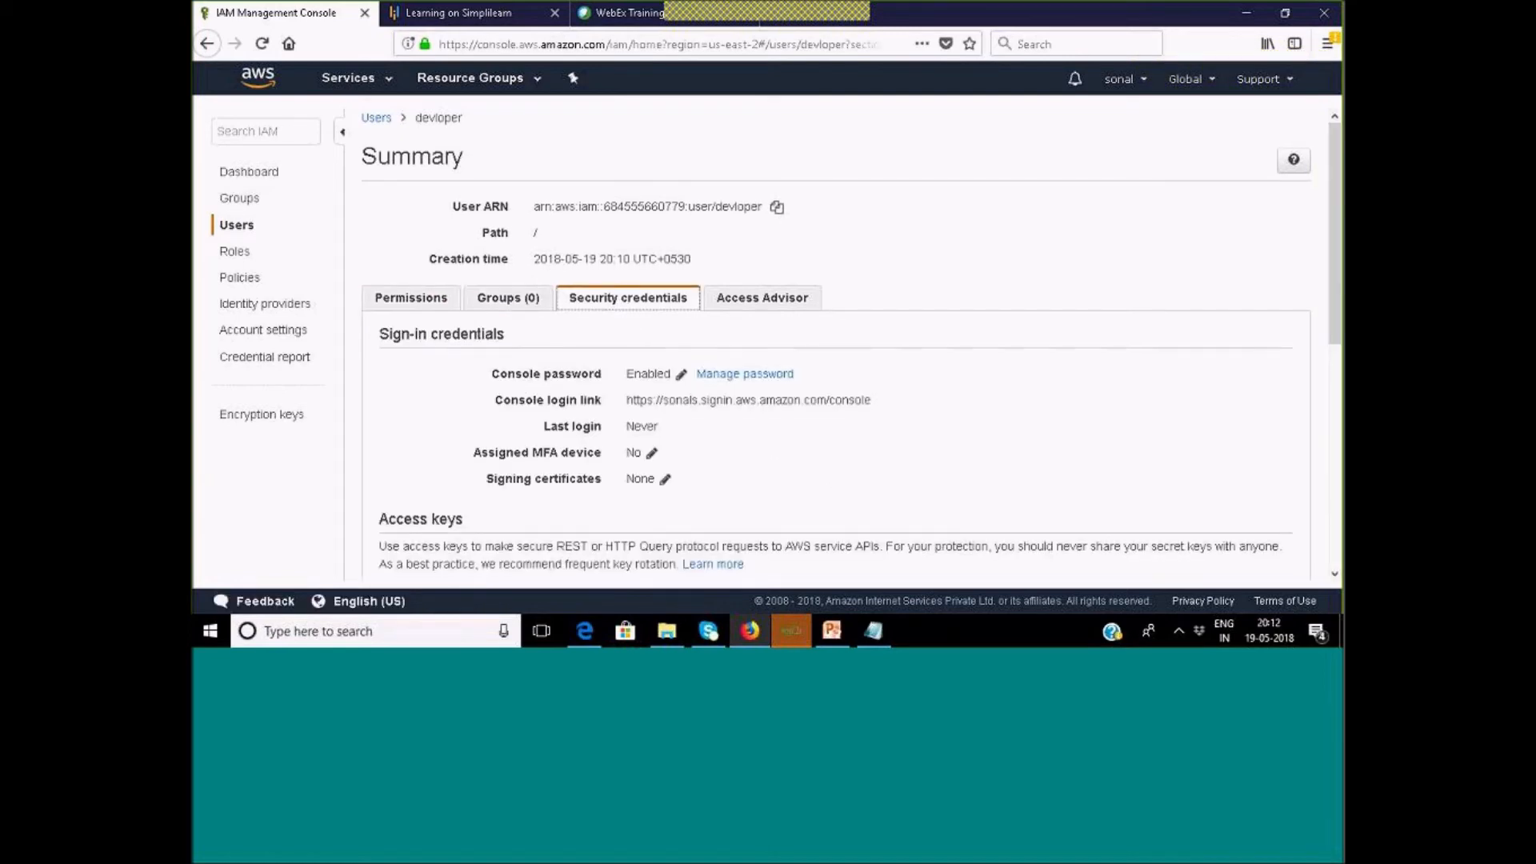
pyautogui.scroll(-2, 748, 302)
pyautogui.scroll(-5, 743, 400)
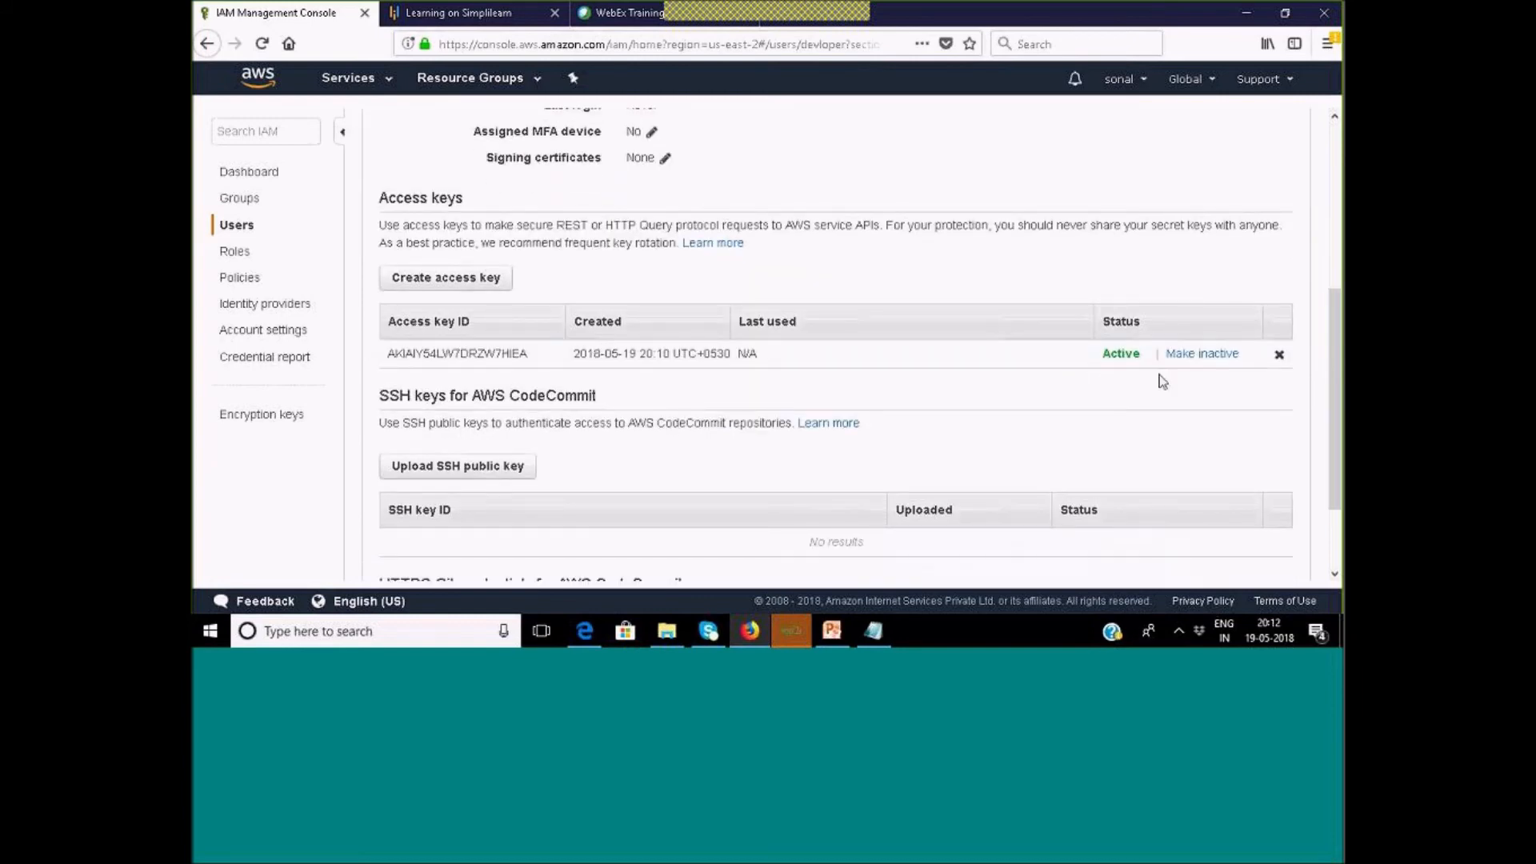
pyautogui.scroll(-3, 707, 421)
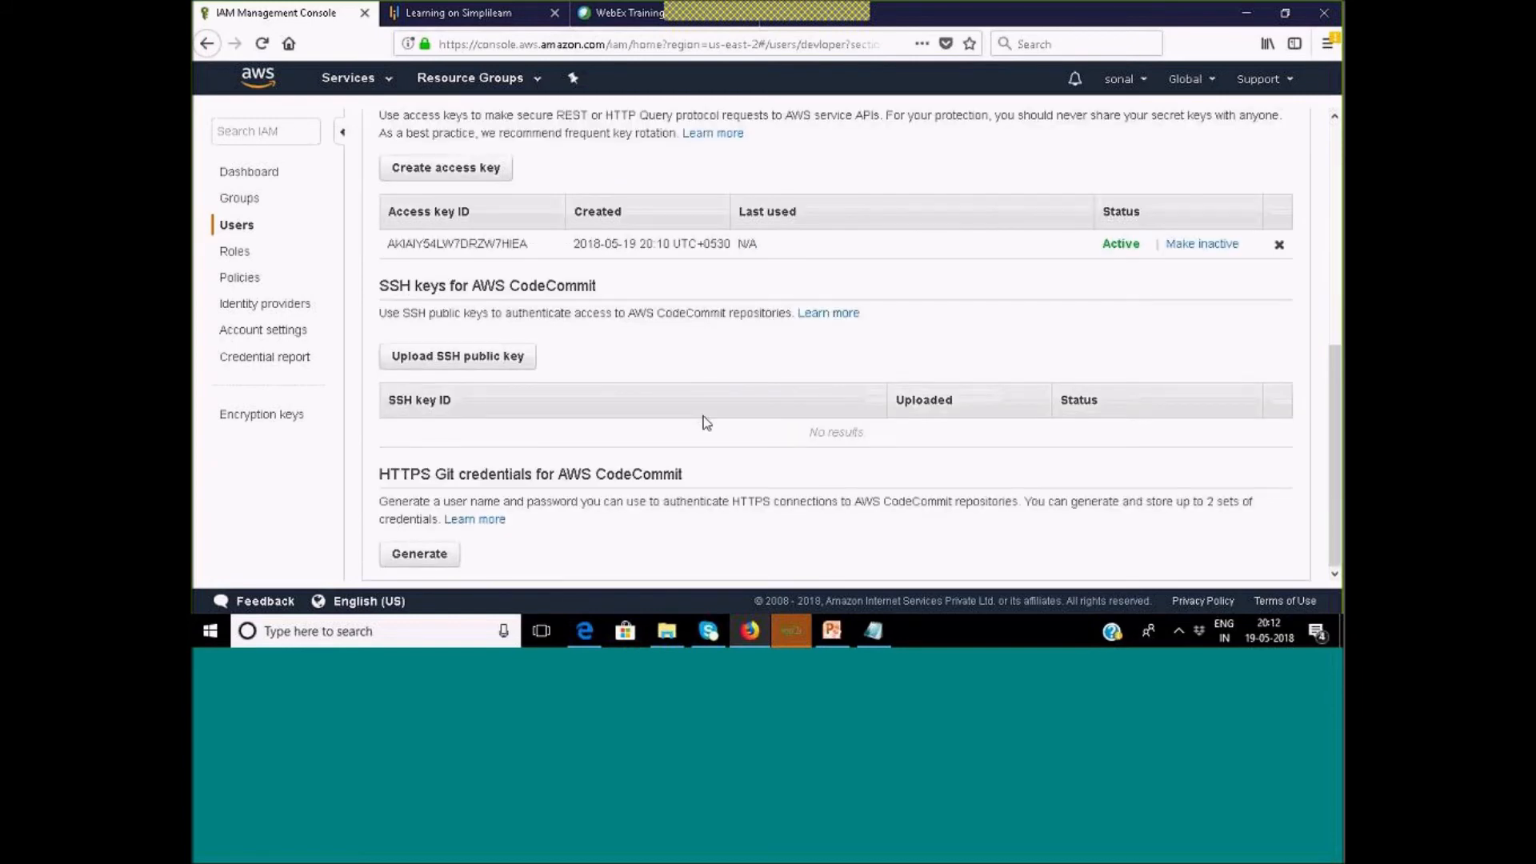
pyautogui.scroll(9, 707, 427)
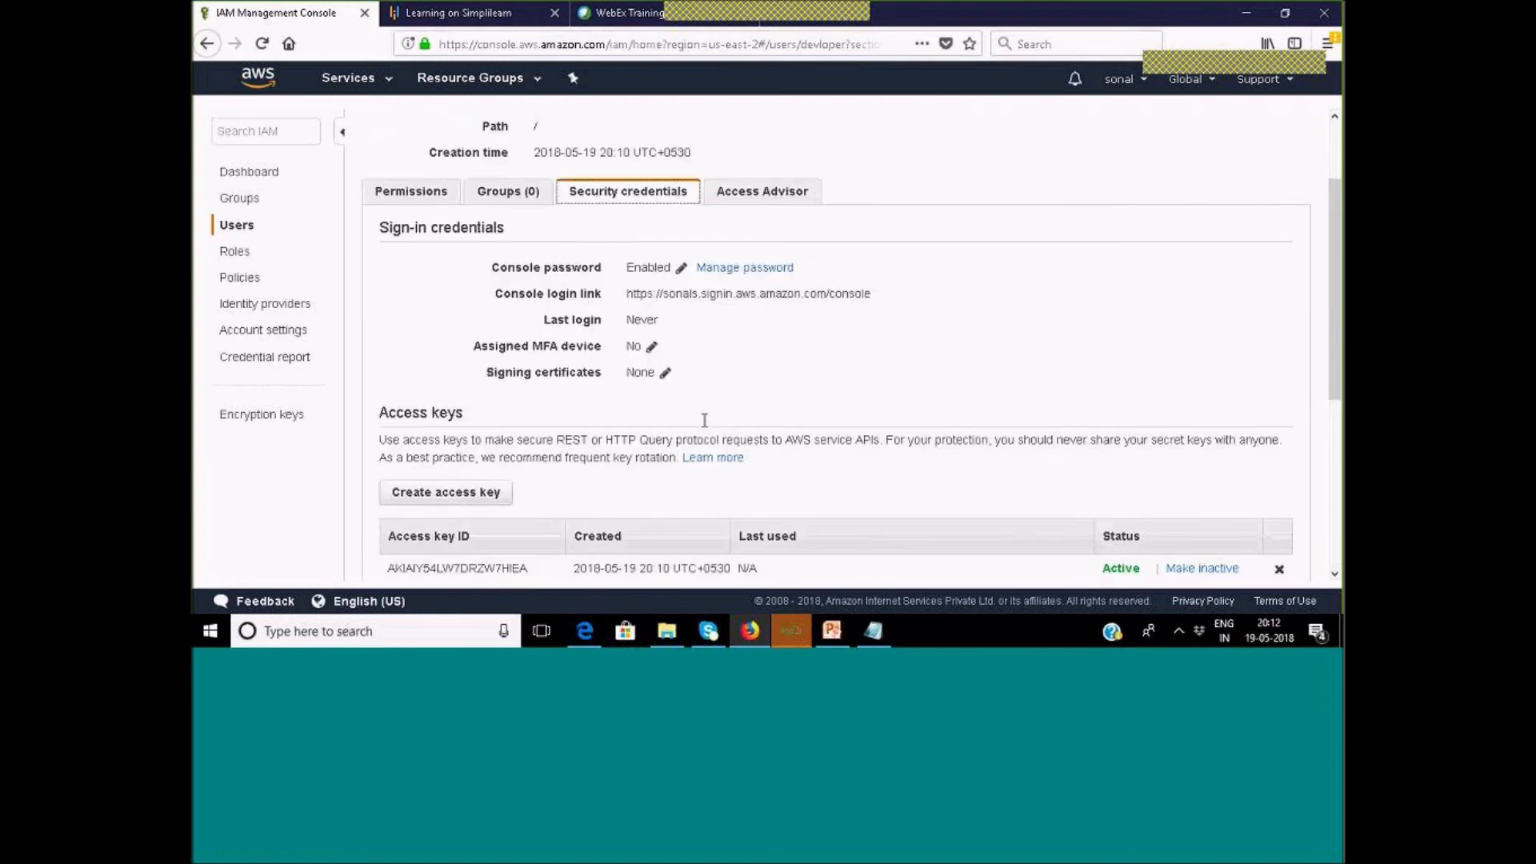
pyautogui.scroll(3, 704, 420)
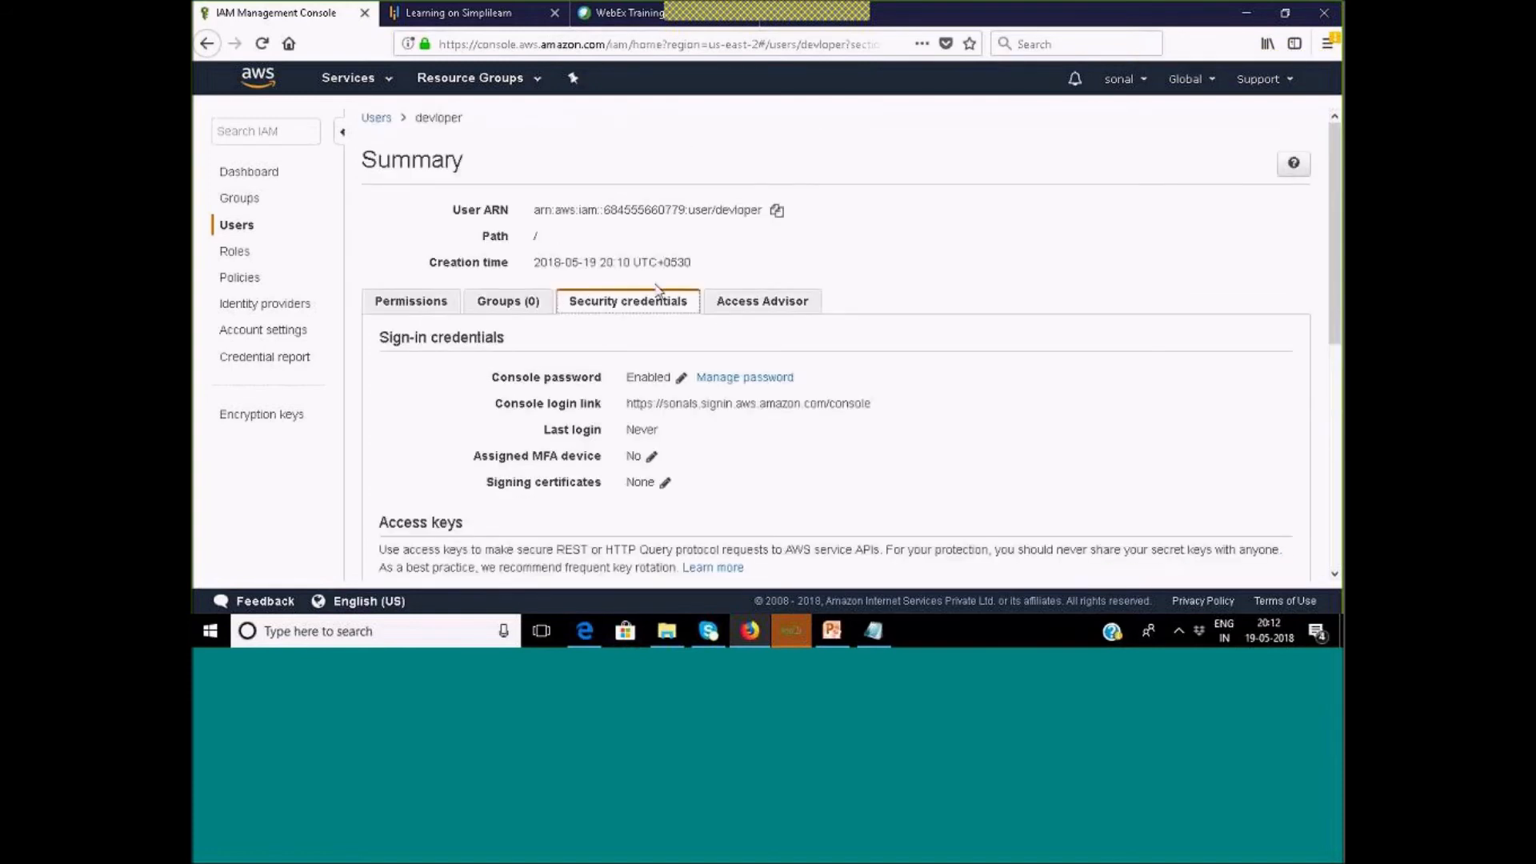
pyautogui.click(728, 378)
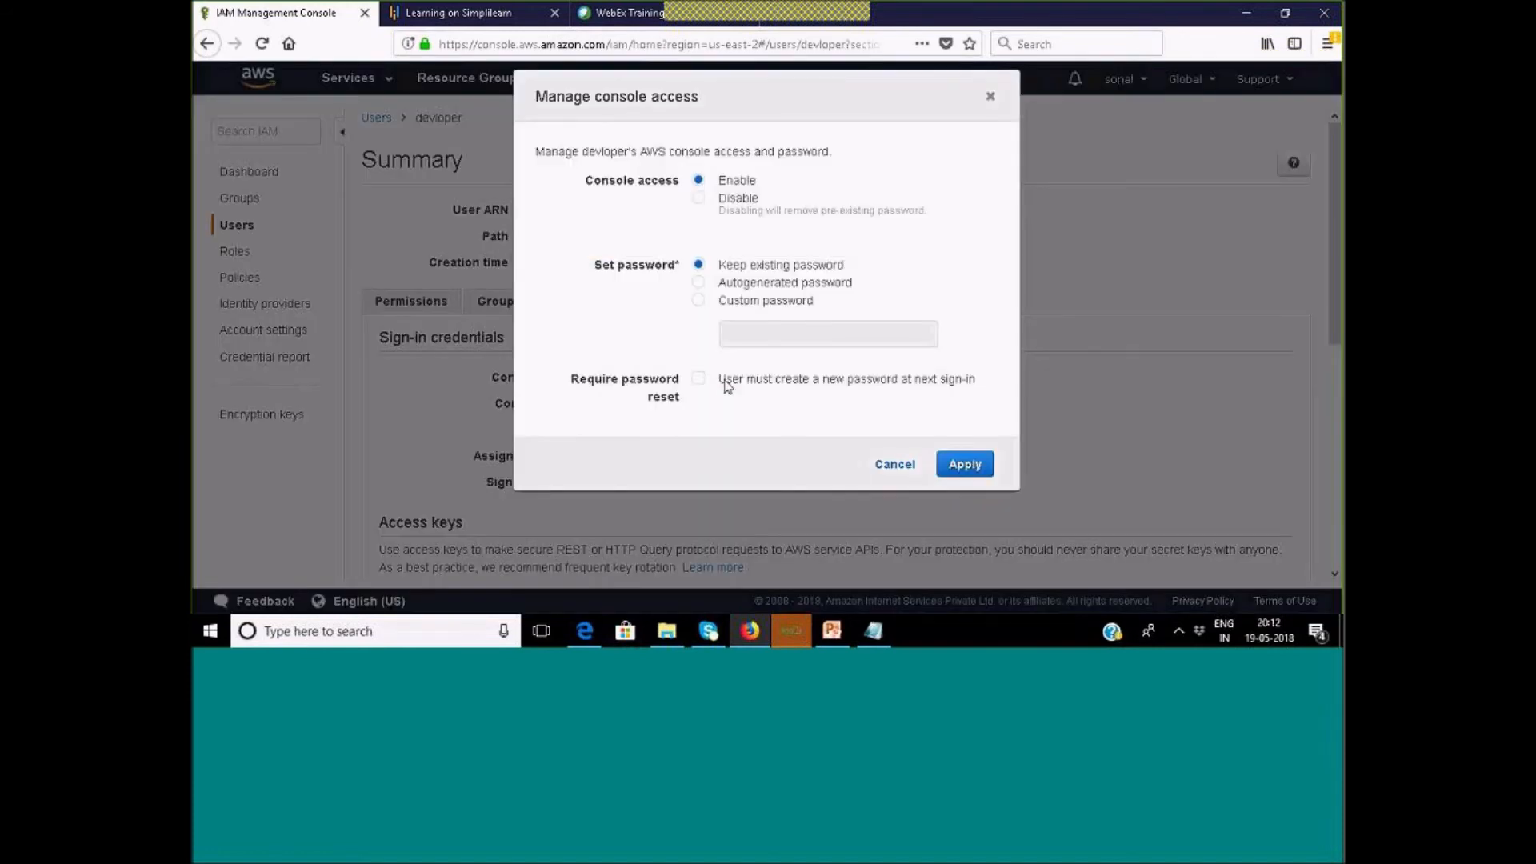
pyautogui.click(900, 467)
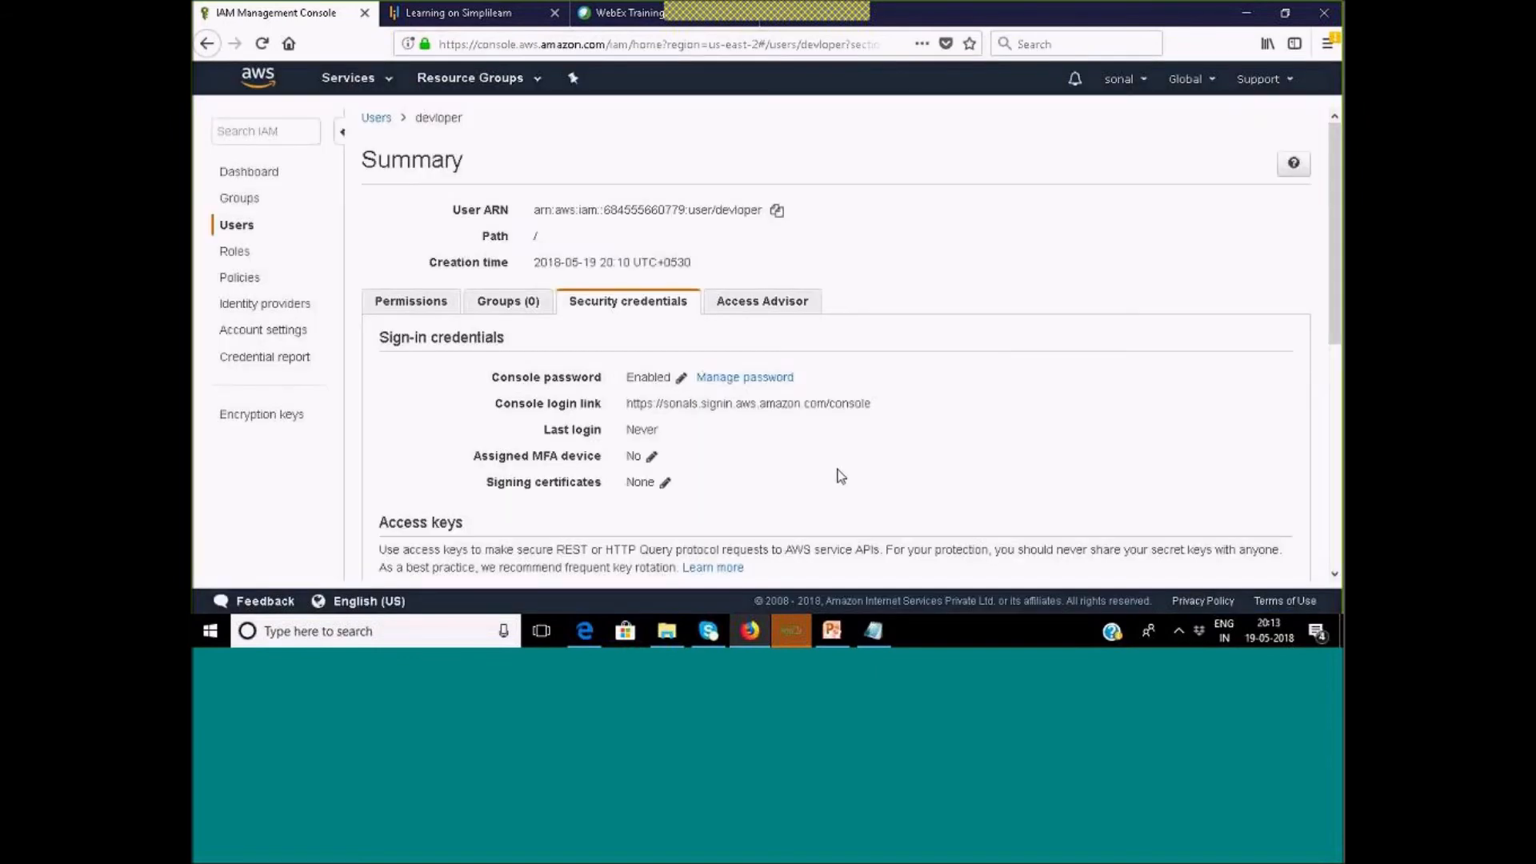
pyautogui.scroll(-3, 838, 470)
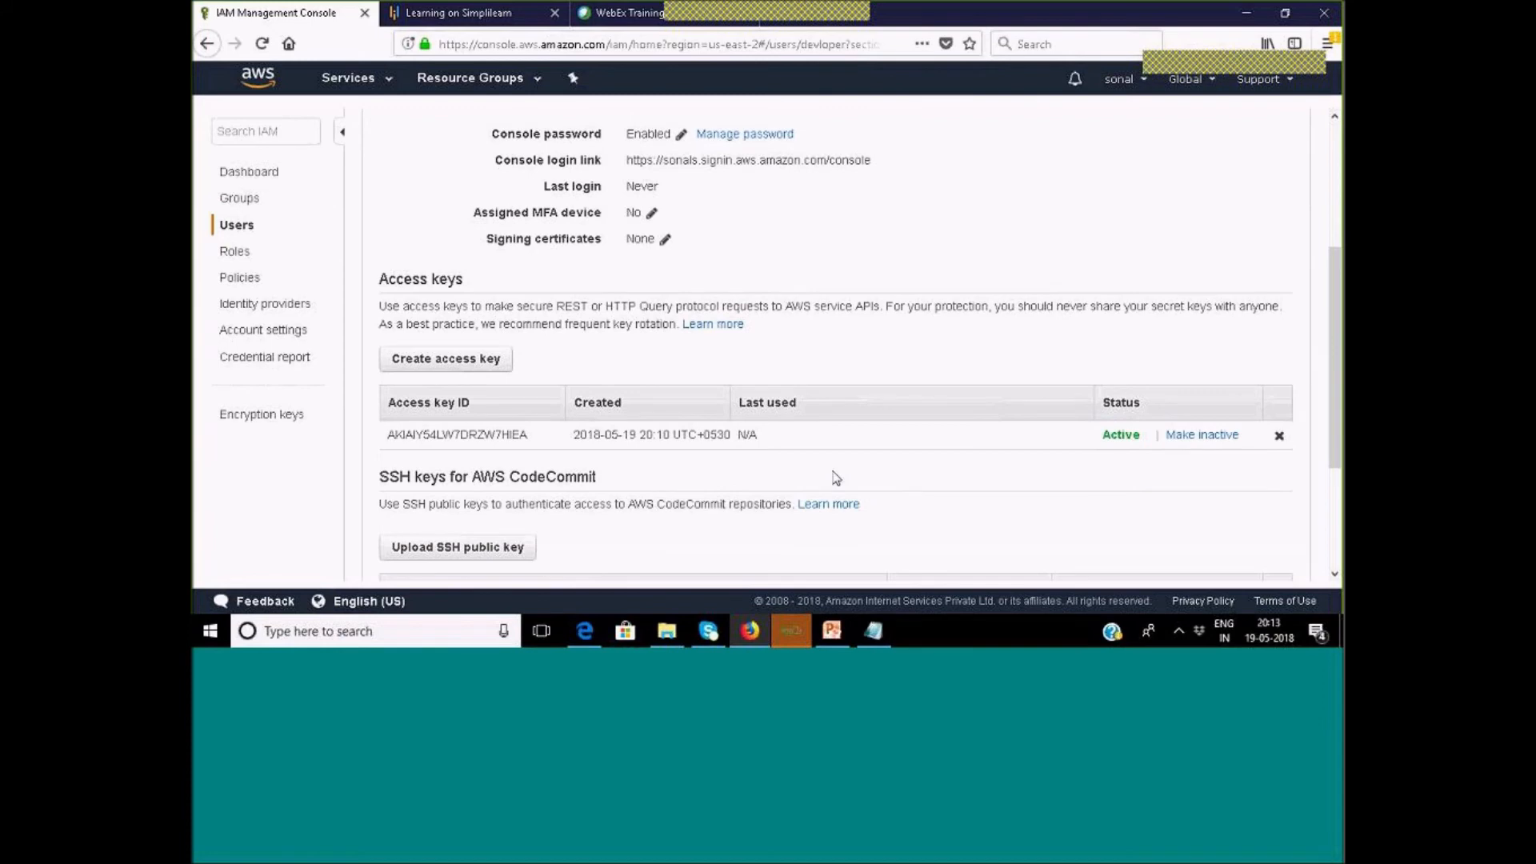
pyautogui.scroll(-1, 837, 478)
pyautogui.scroll(-2, 836, 477)
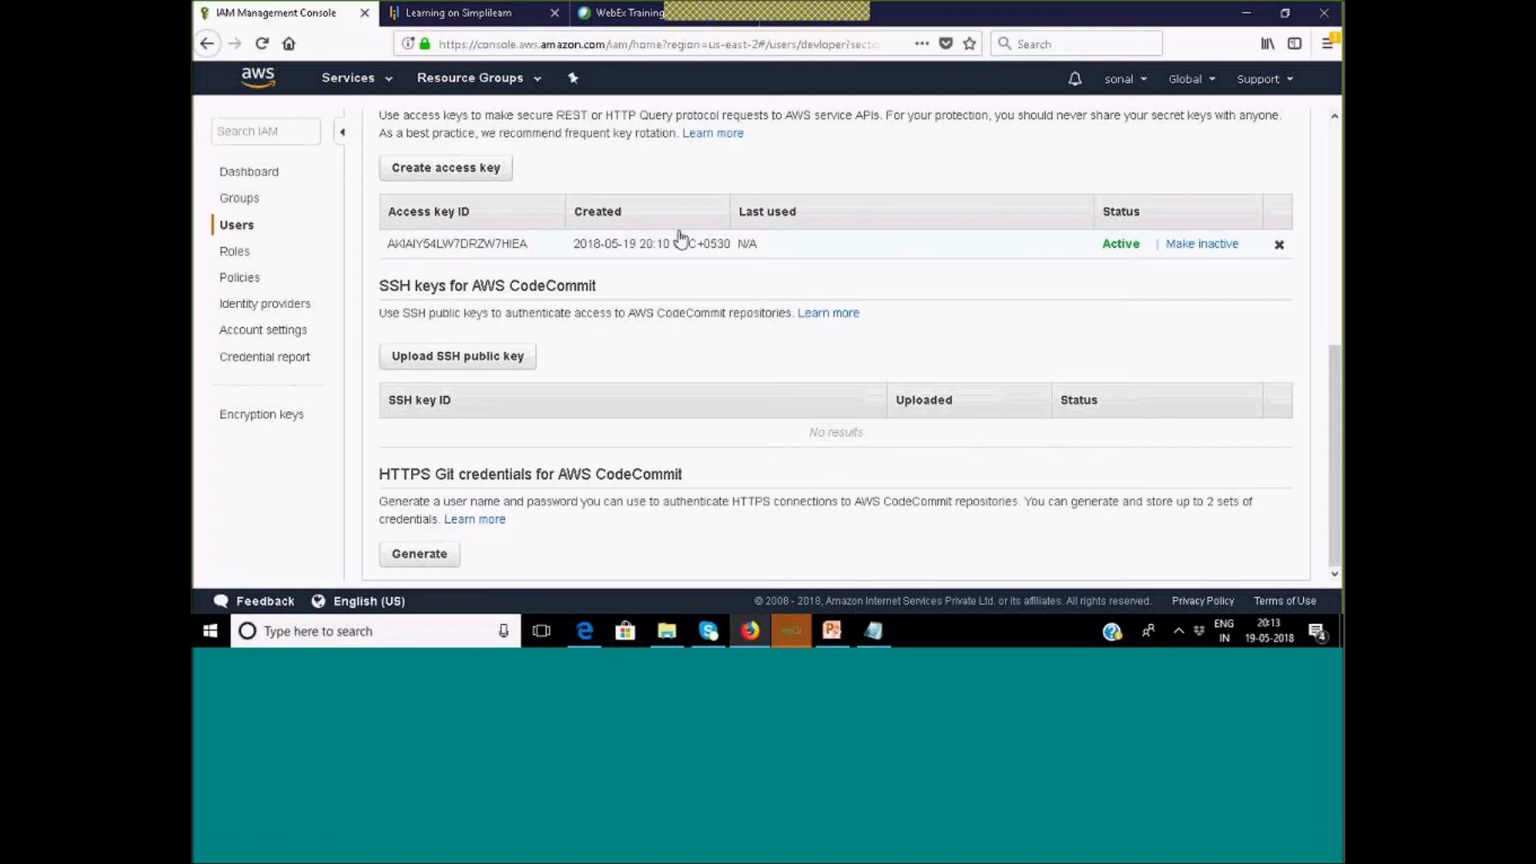
pyautogui.scroll(5, 544, 401)
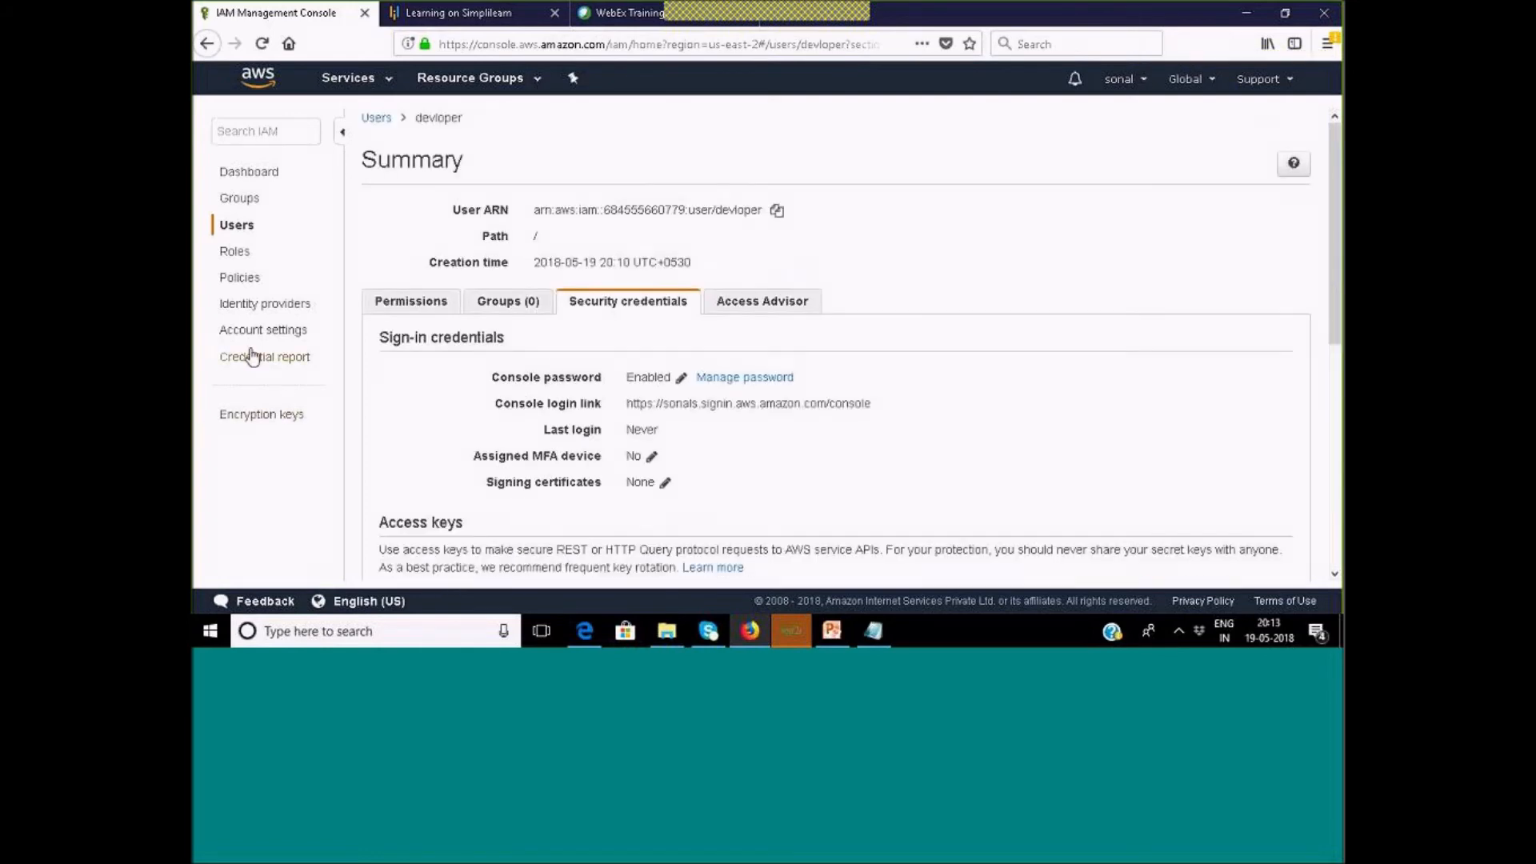
# Return to the Users list and reopen the devloper user's summary.
pyautogui.click(237, 225)
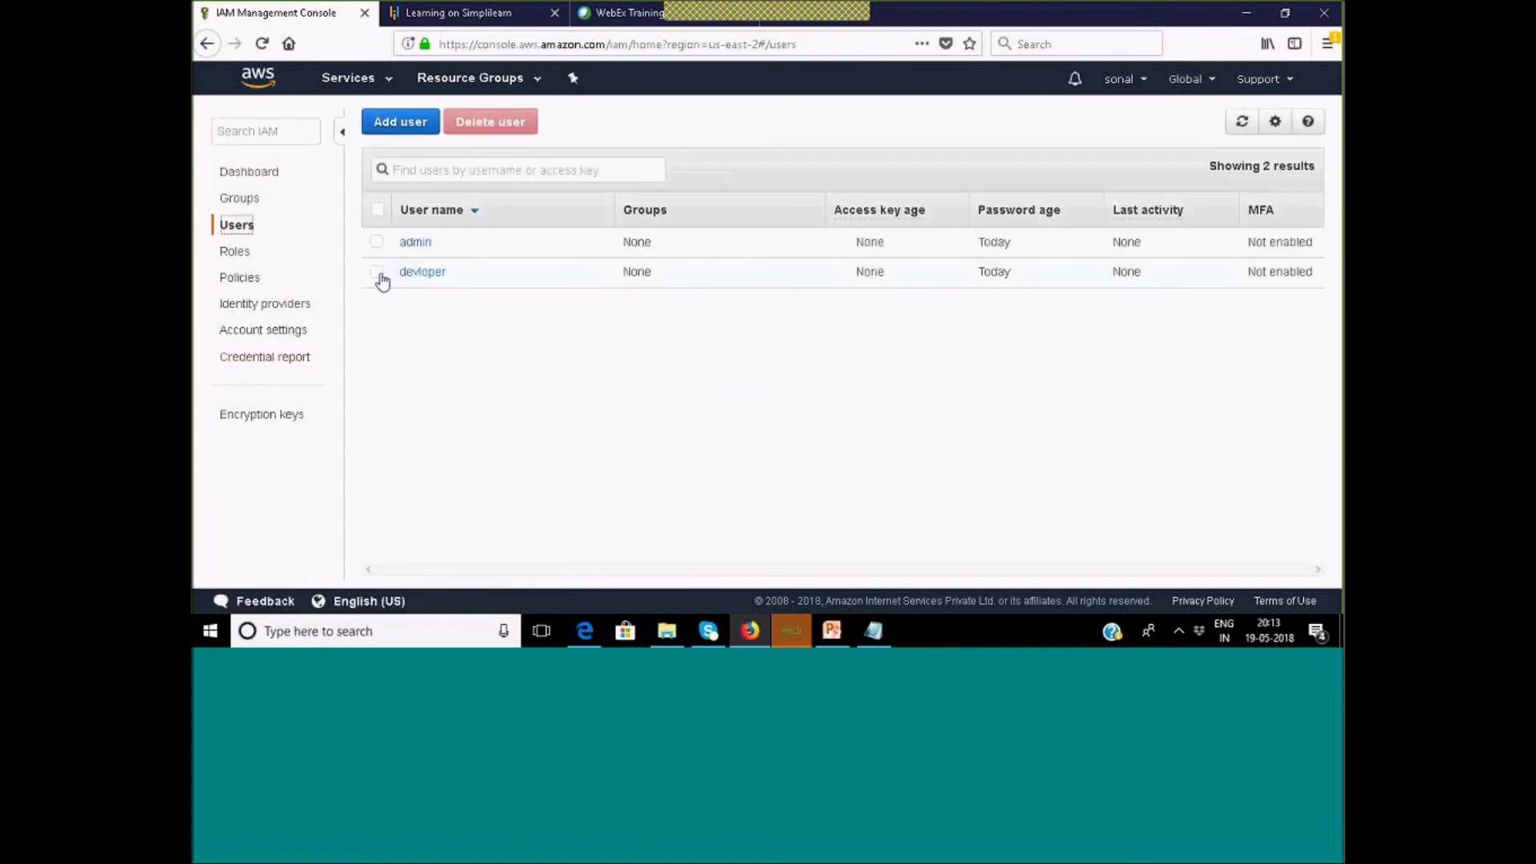
pyautogui.click(379, 274)
pyautogui.click(416, 276)
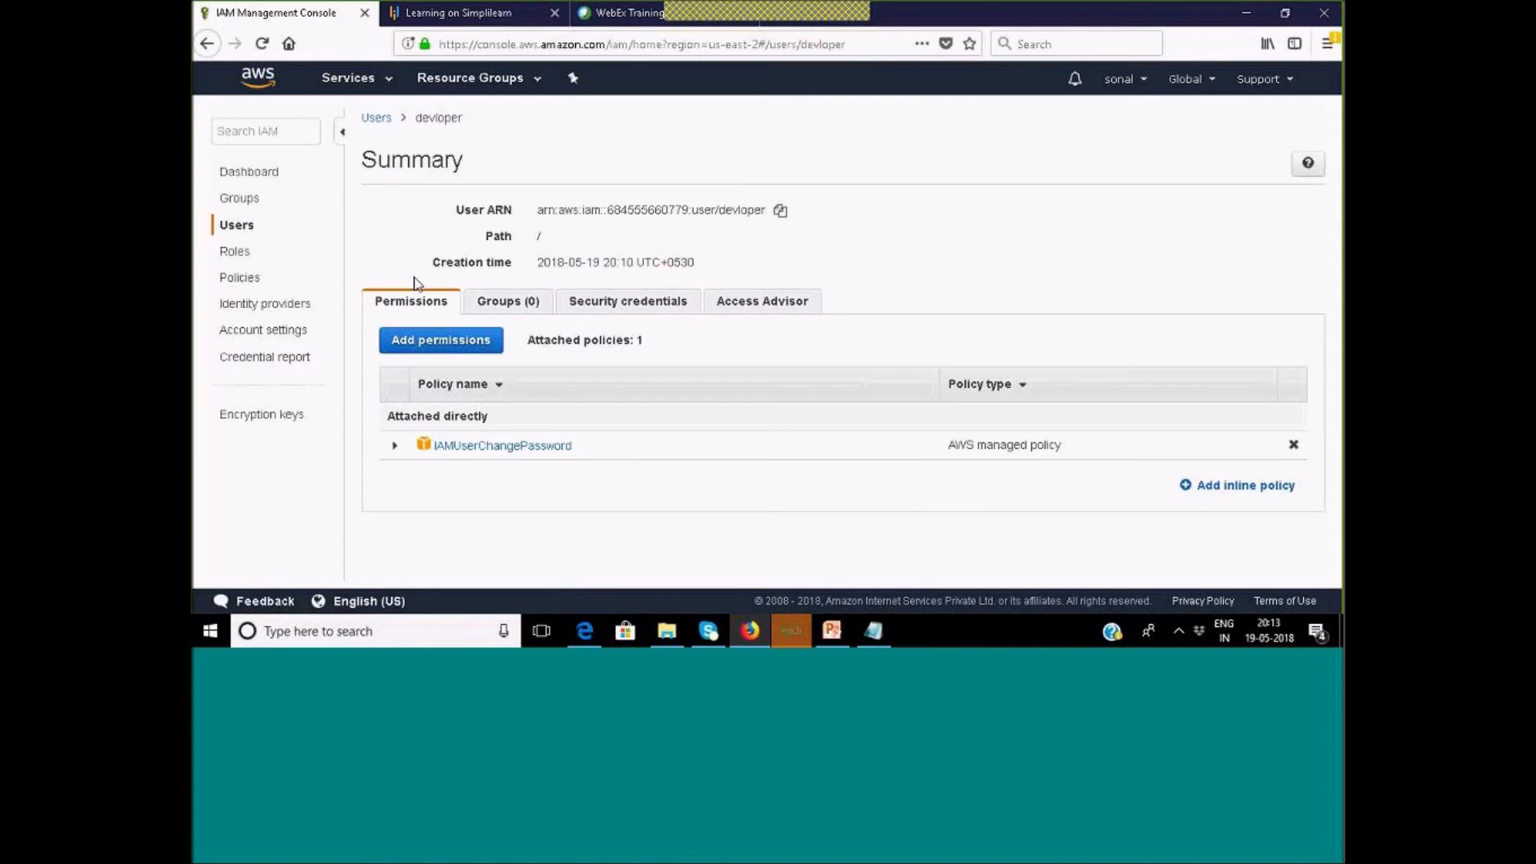
pyautogui.click(248, 229)
pyautogui.click(422, 280)
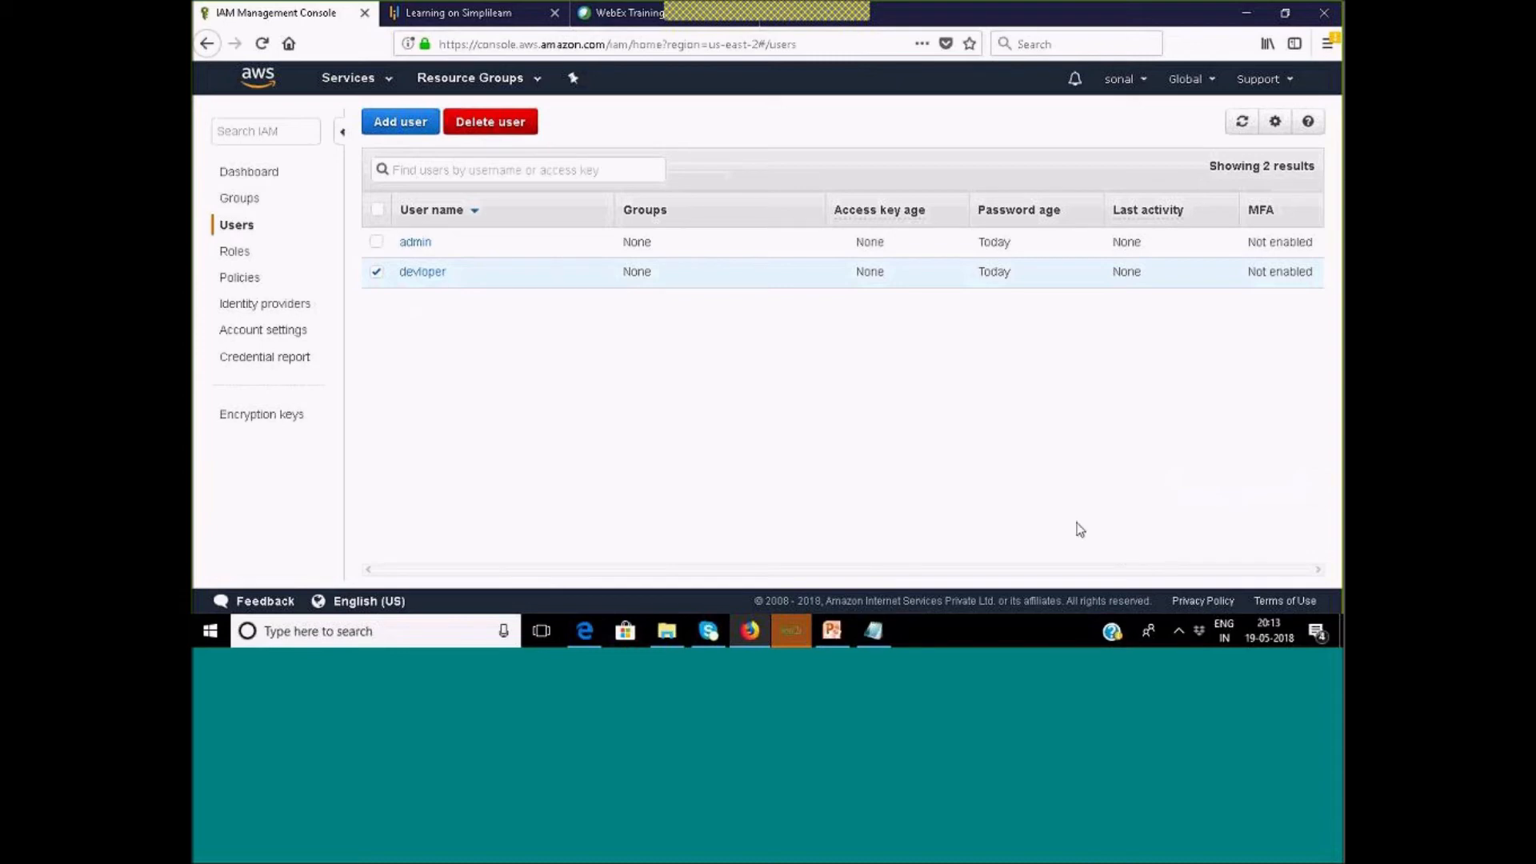
pyautogui.click(376, 272)
pyautogui.click(416, 272)
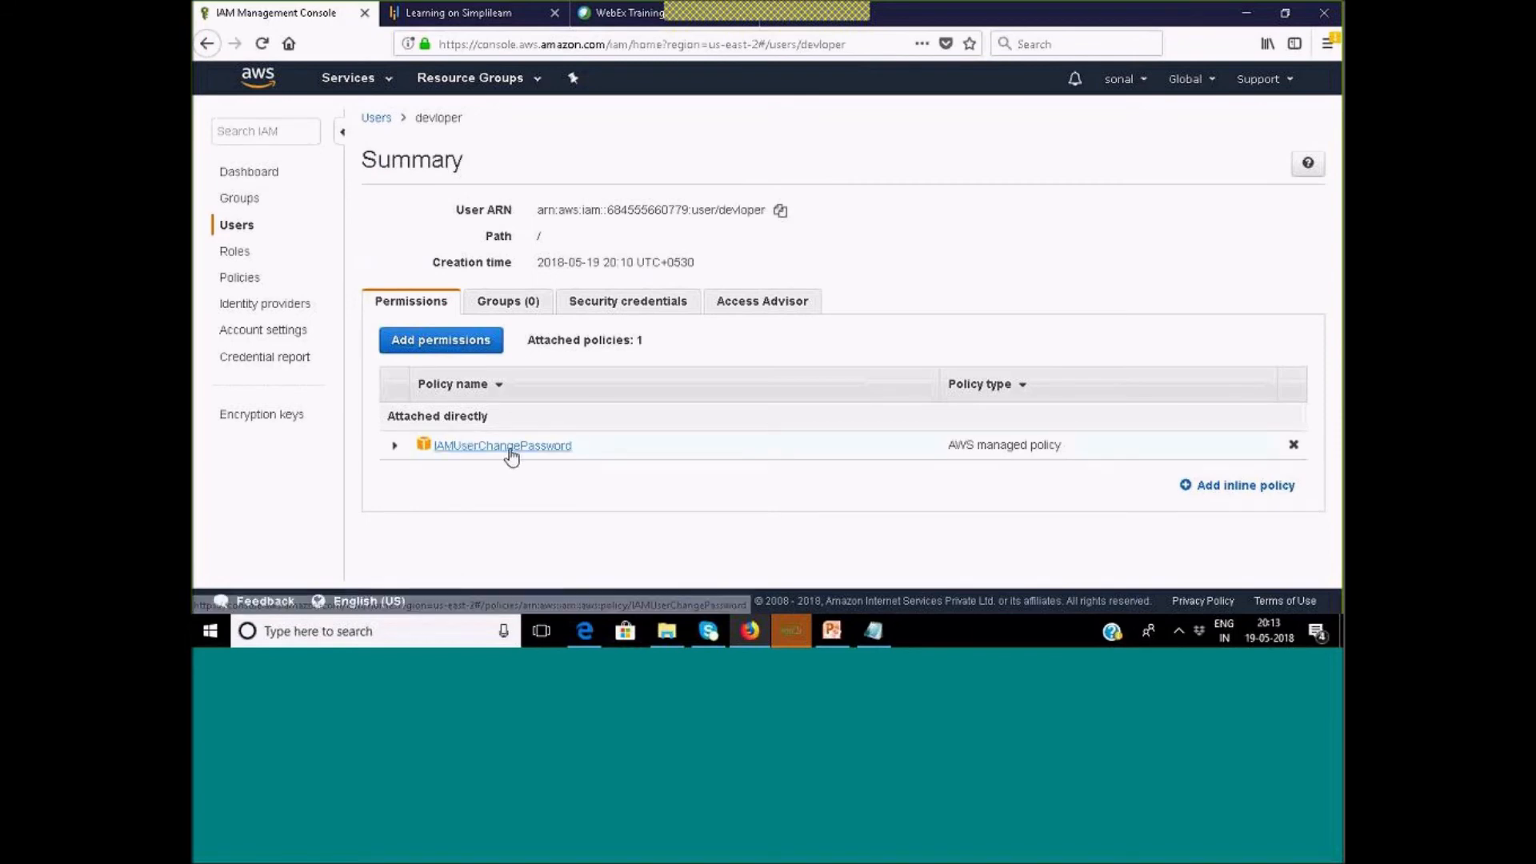
# Browse devloper's Access Advisor, Security credentials, Groups and Permissions tabs.
pyautogui.click(753, 307)
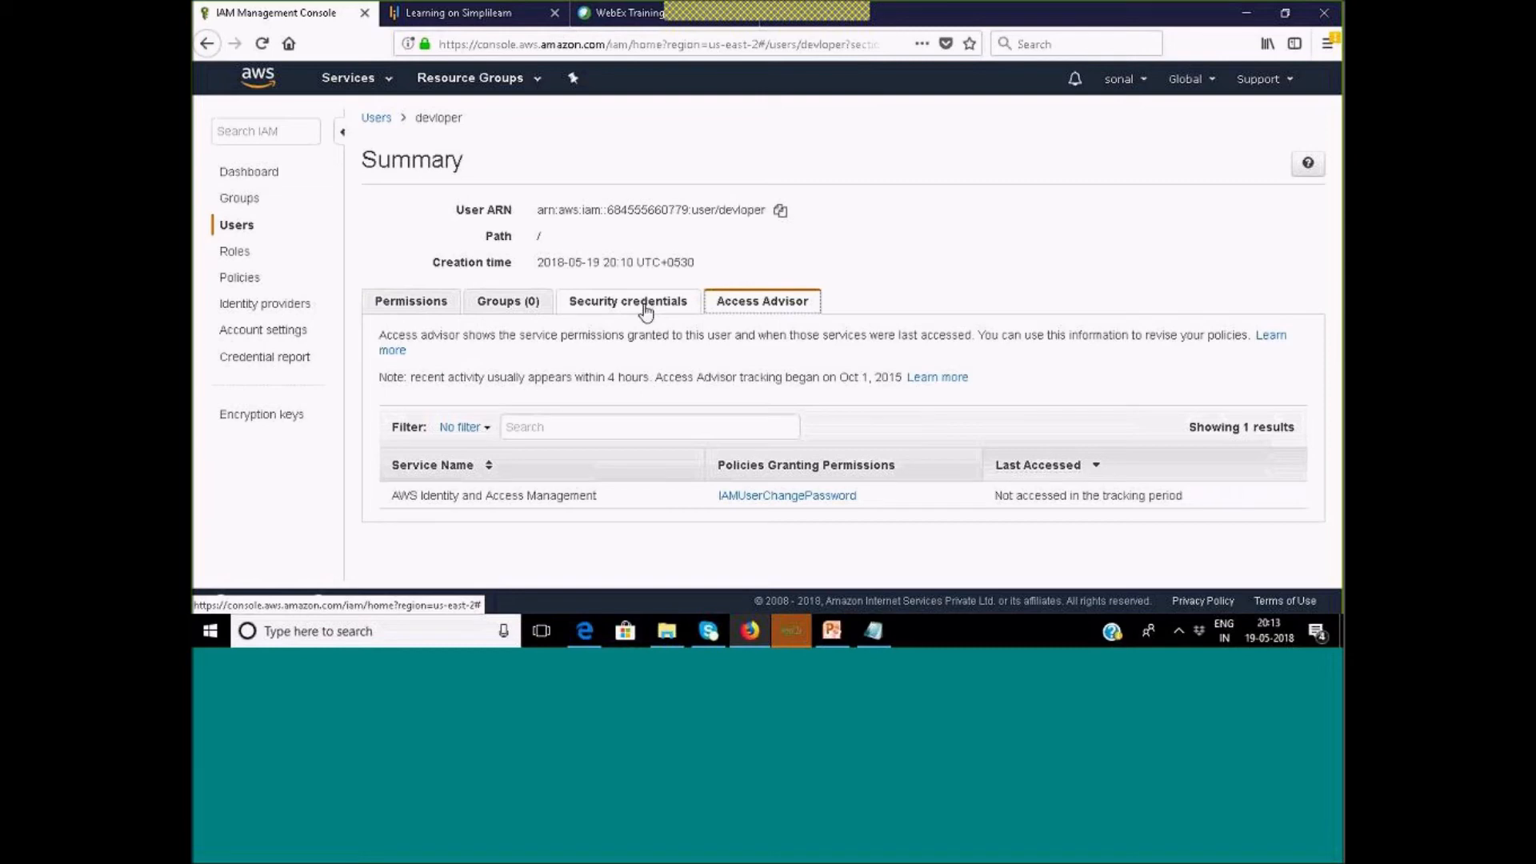
pyautogui.click(647, 309)
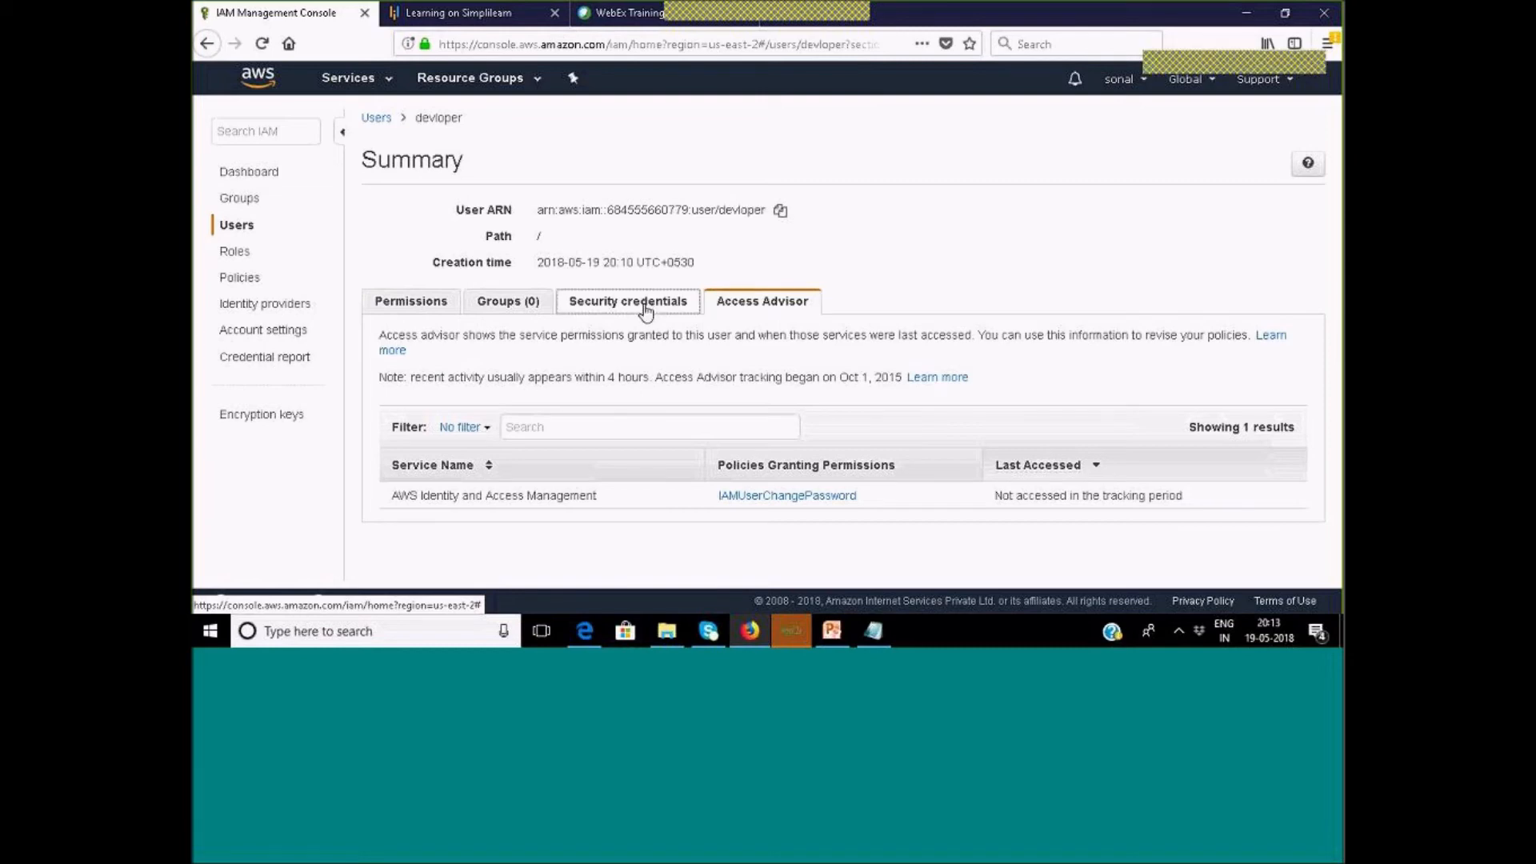
pyautogui.click(514, 310)
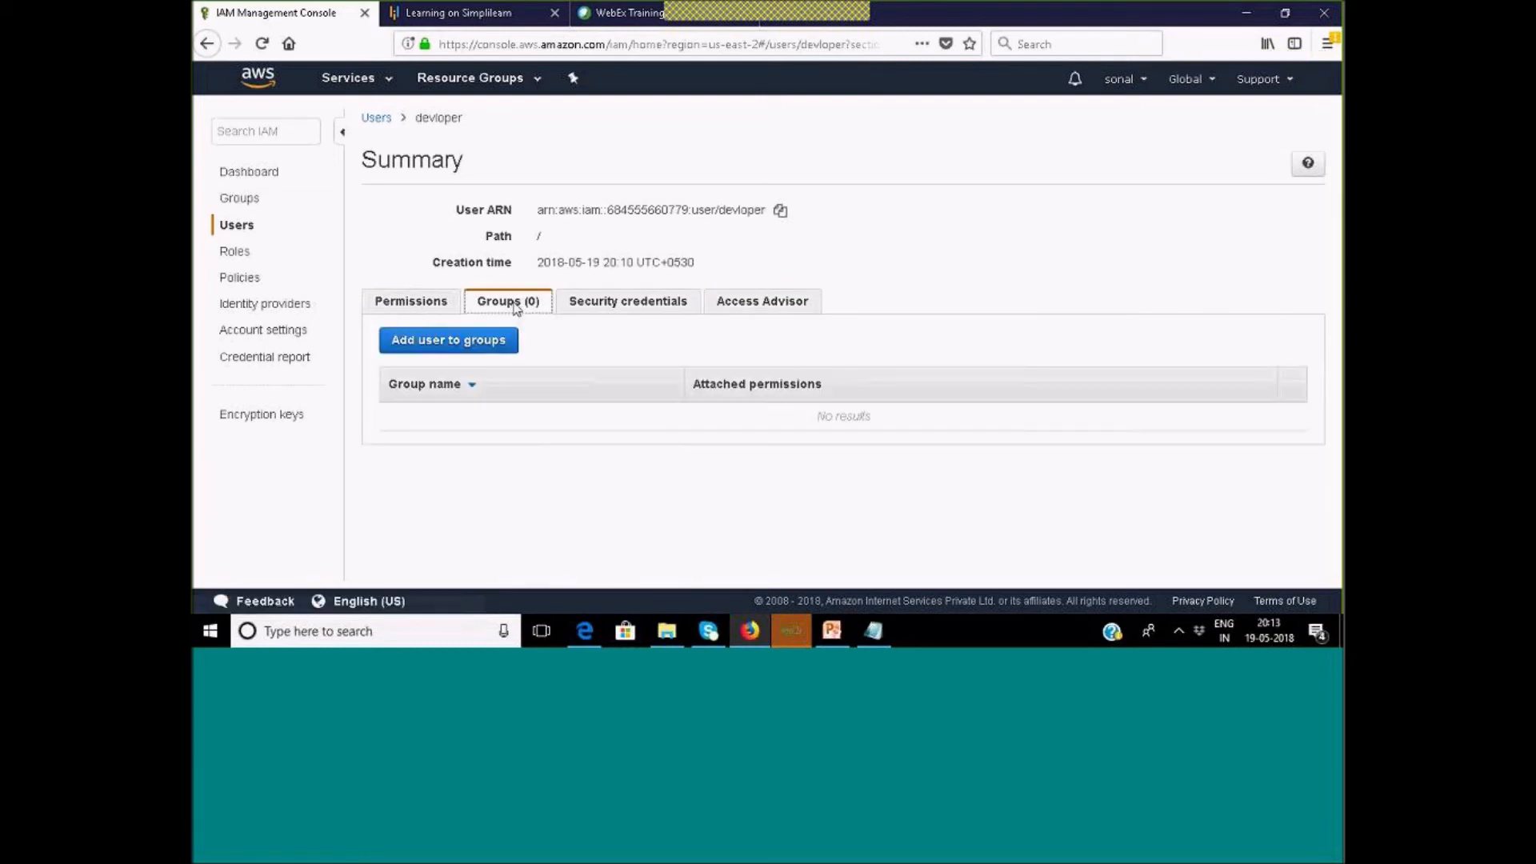
pyautogui.click(417, 309)
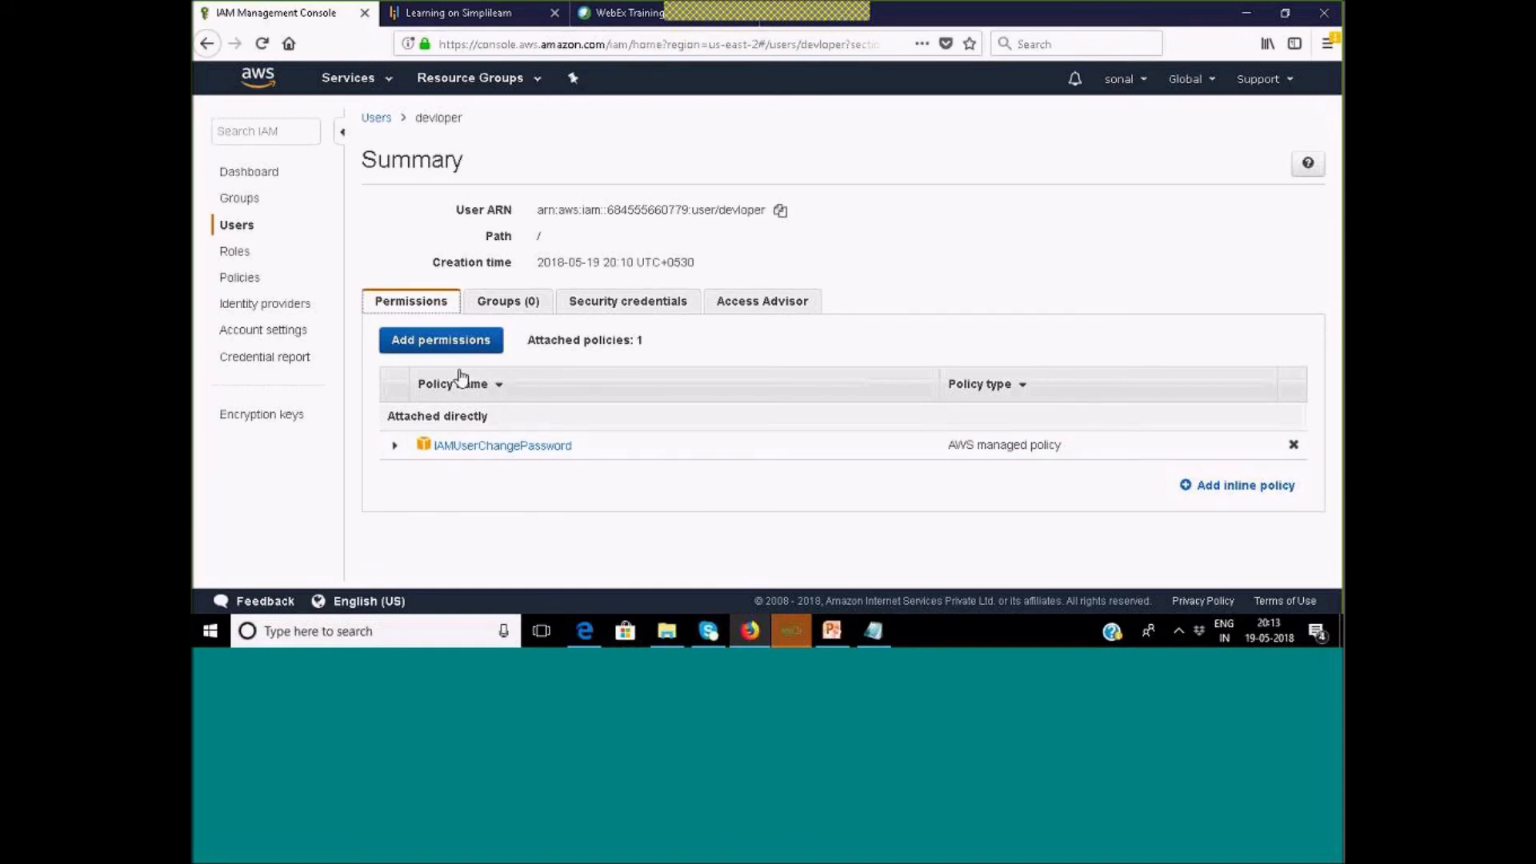
pyautogui.click(648, 304)
# Generate a new autogenerated console password for the developer user and copy it.
pyautogui.click(740, 380)
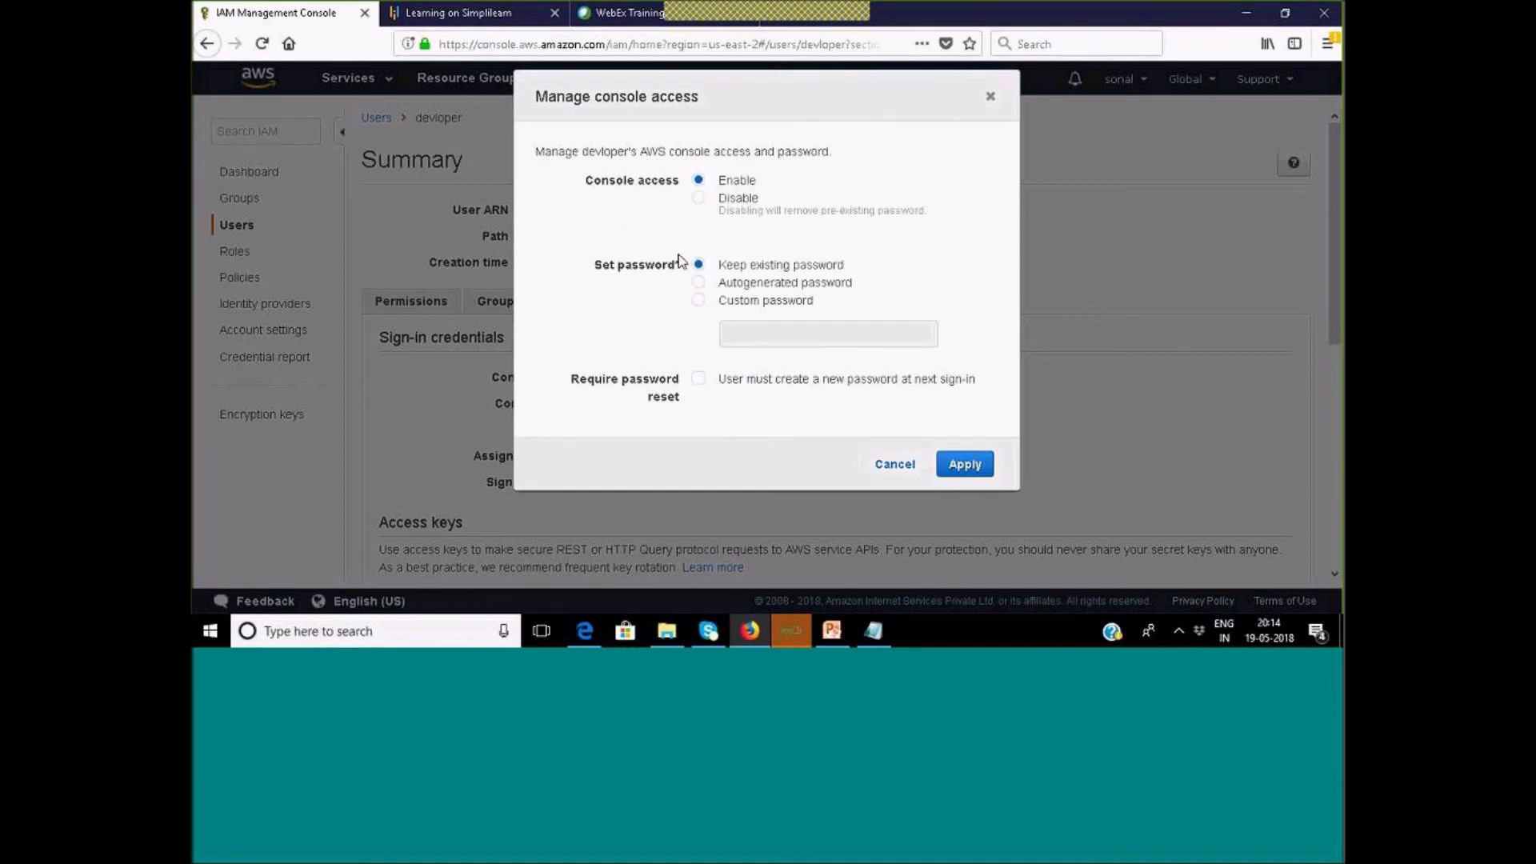
pyautogui.click(698, 282)
pyautogui.click(953, 467)
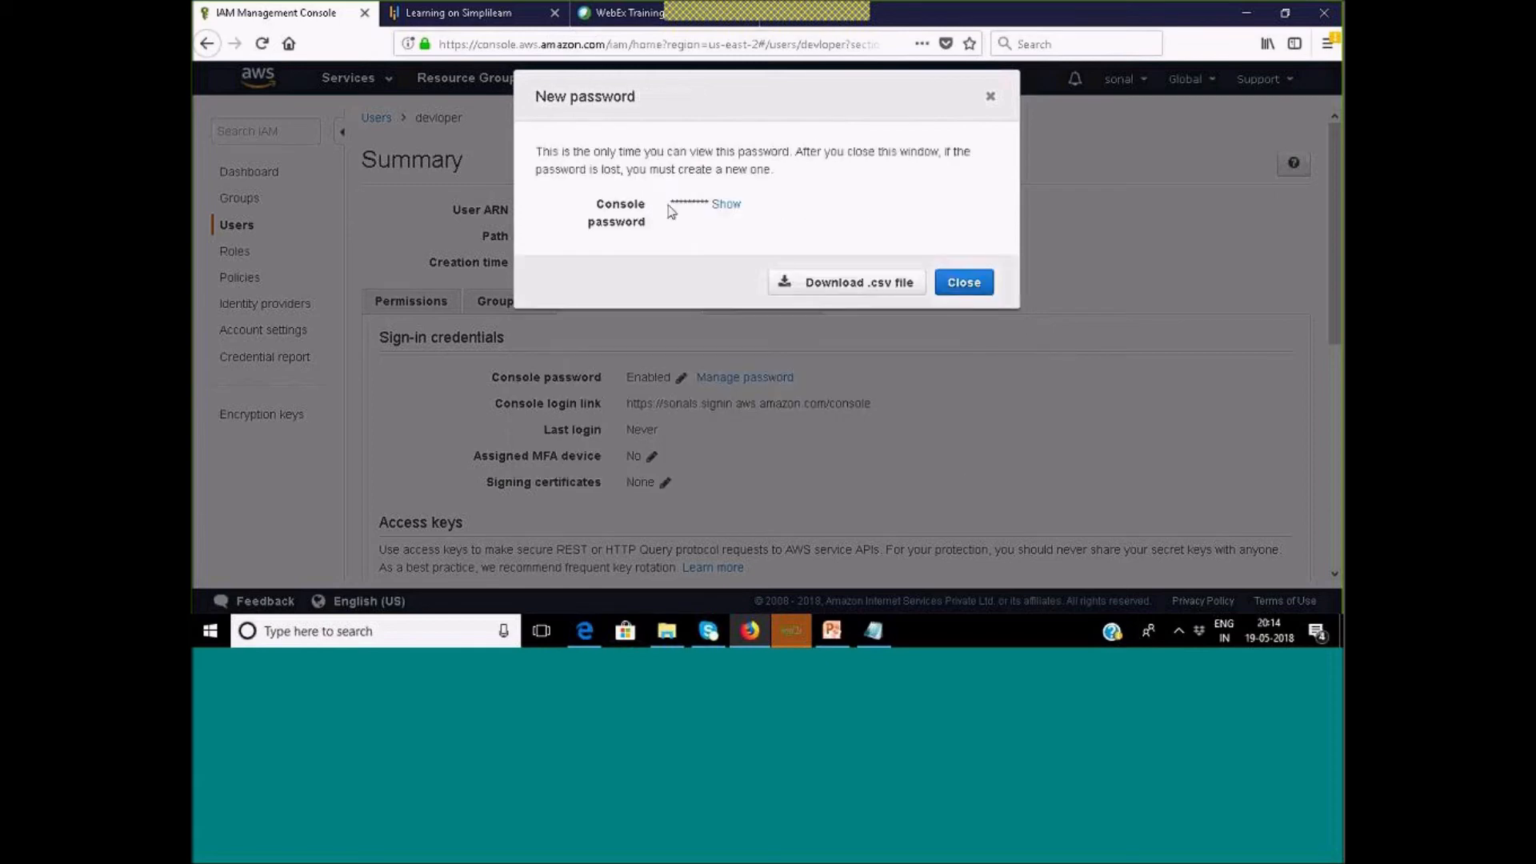
pyautogui.moveTo(670, 206); pyautogui.dragTo(722, 207)
pyautogui.click(743, 227)
pyautogui.moveTo(673, 204); pyautogui.dragTo(744, 206)
pyautogui.moveTo(671, 205); pyautogui.dragTo(752, 220)
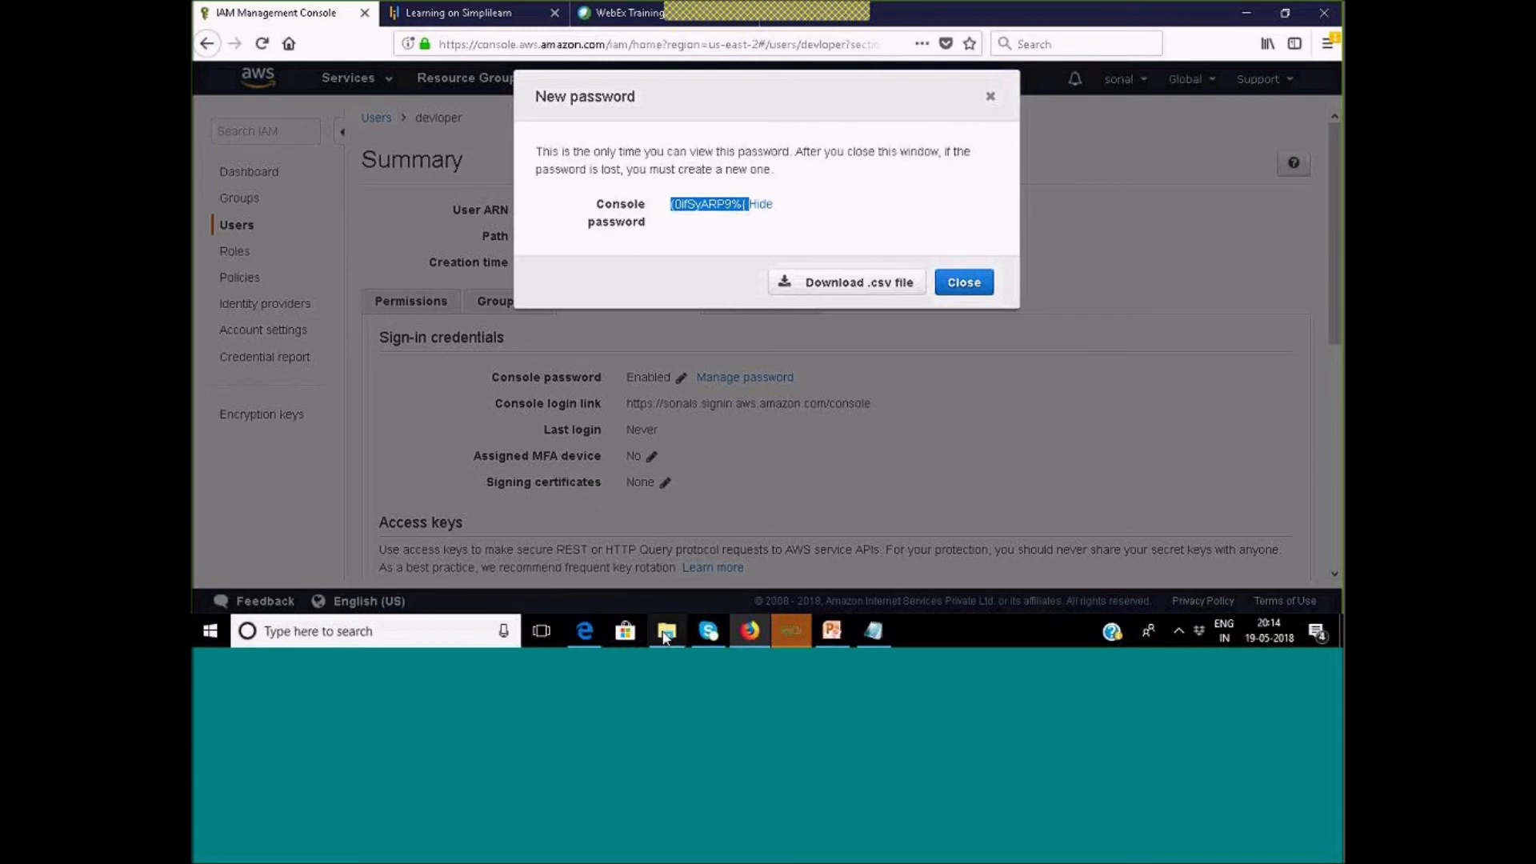
# Paste the new password into the Edge sign-in page and sign in as developer.
pyautogui.click(588, 634)
pyautogui.click(412, 384)
pyautogui.hotkey('ctrl', 'v')
pyautogui.click(408, 420)
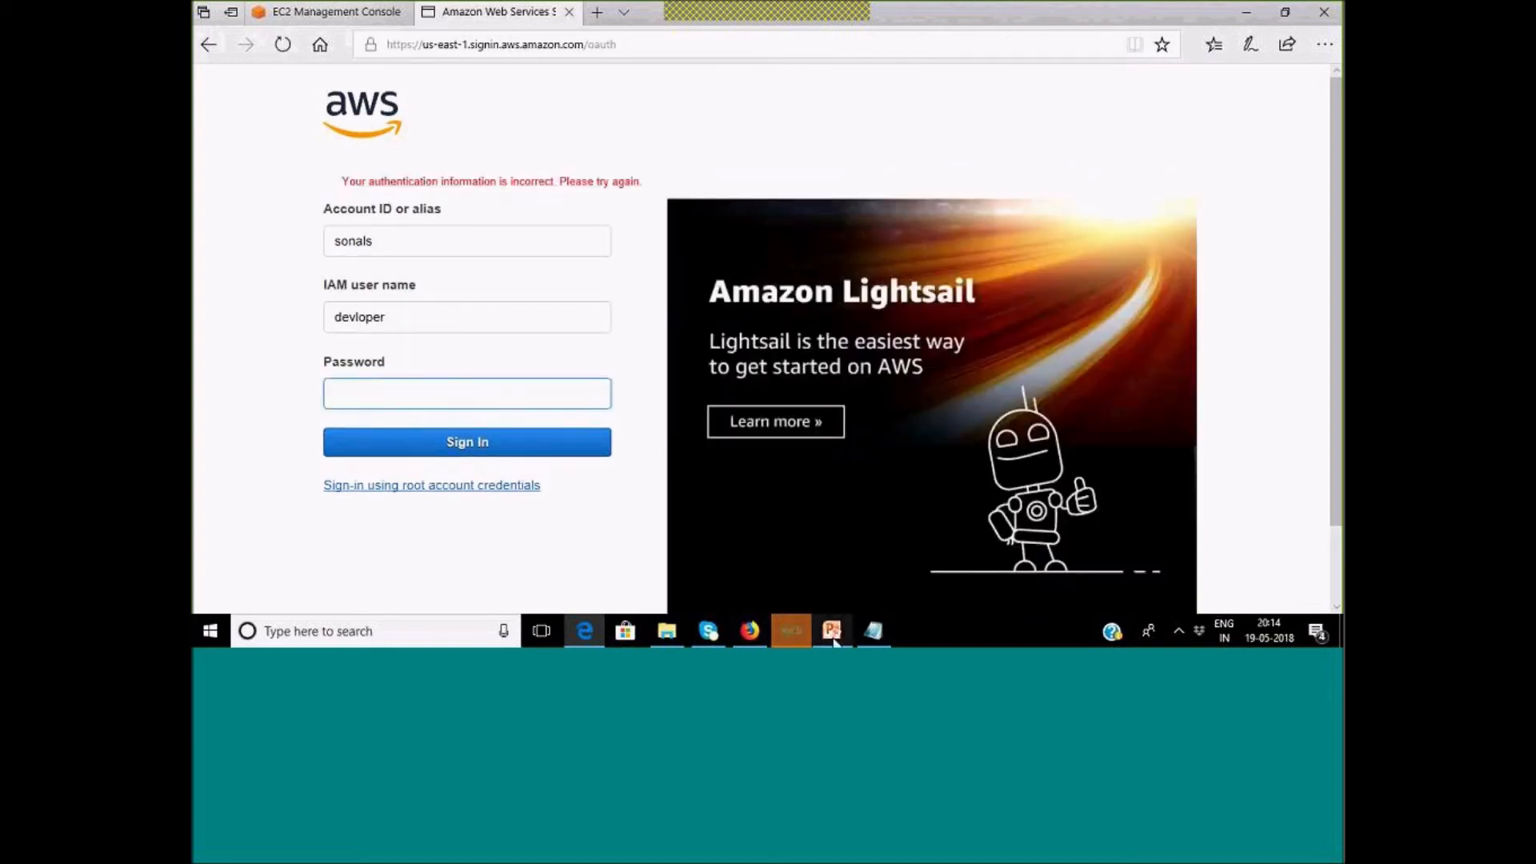
# Dismiss the new-password notice and generate another autogenerated password for the developer user.
pyautogui.click(750, 631)
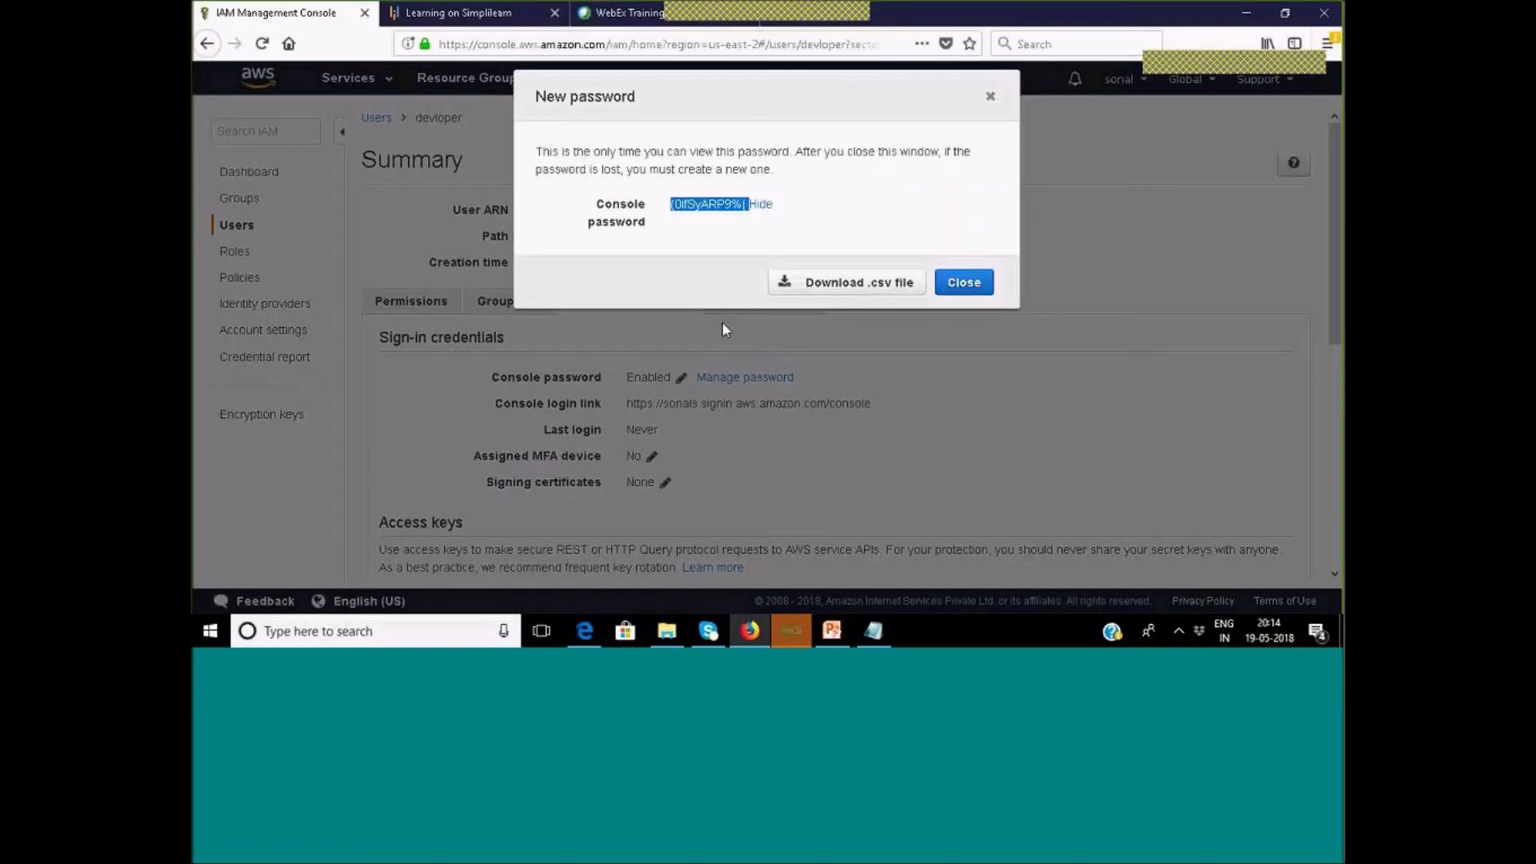
pyautogui.click(726, 229)
pyautogui.click(964, 282)
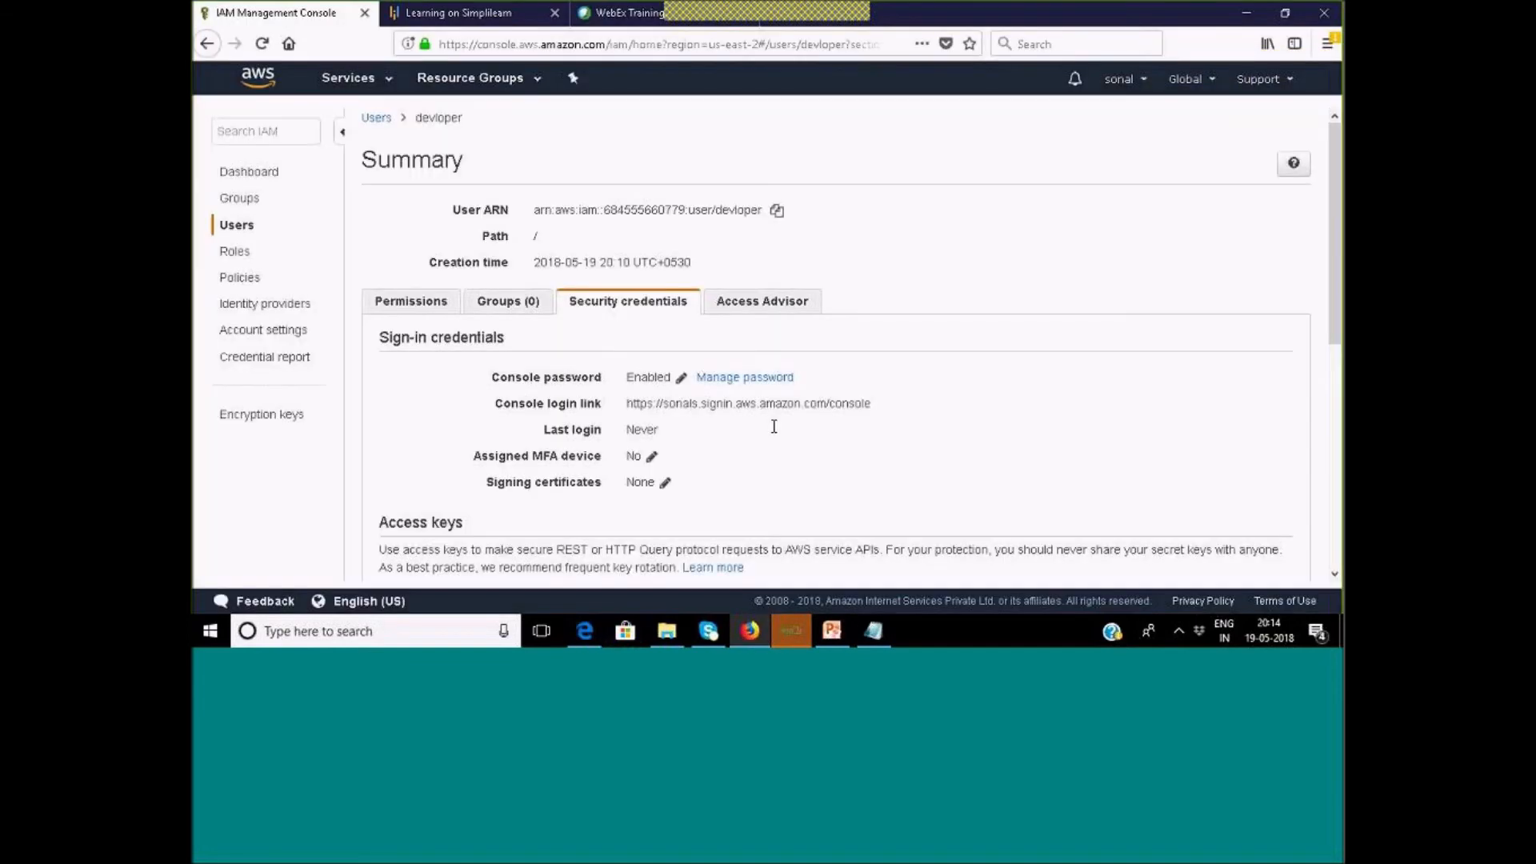
pyautogui.click(778, 378)
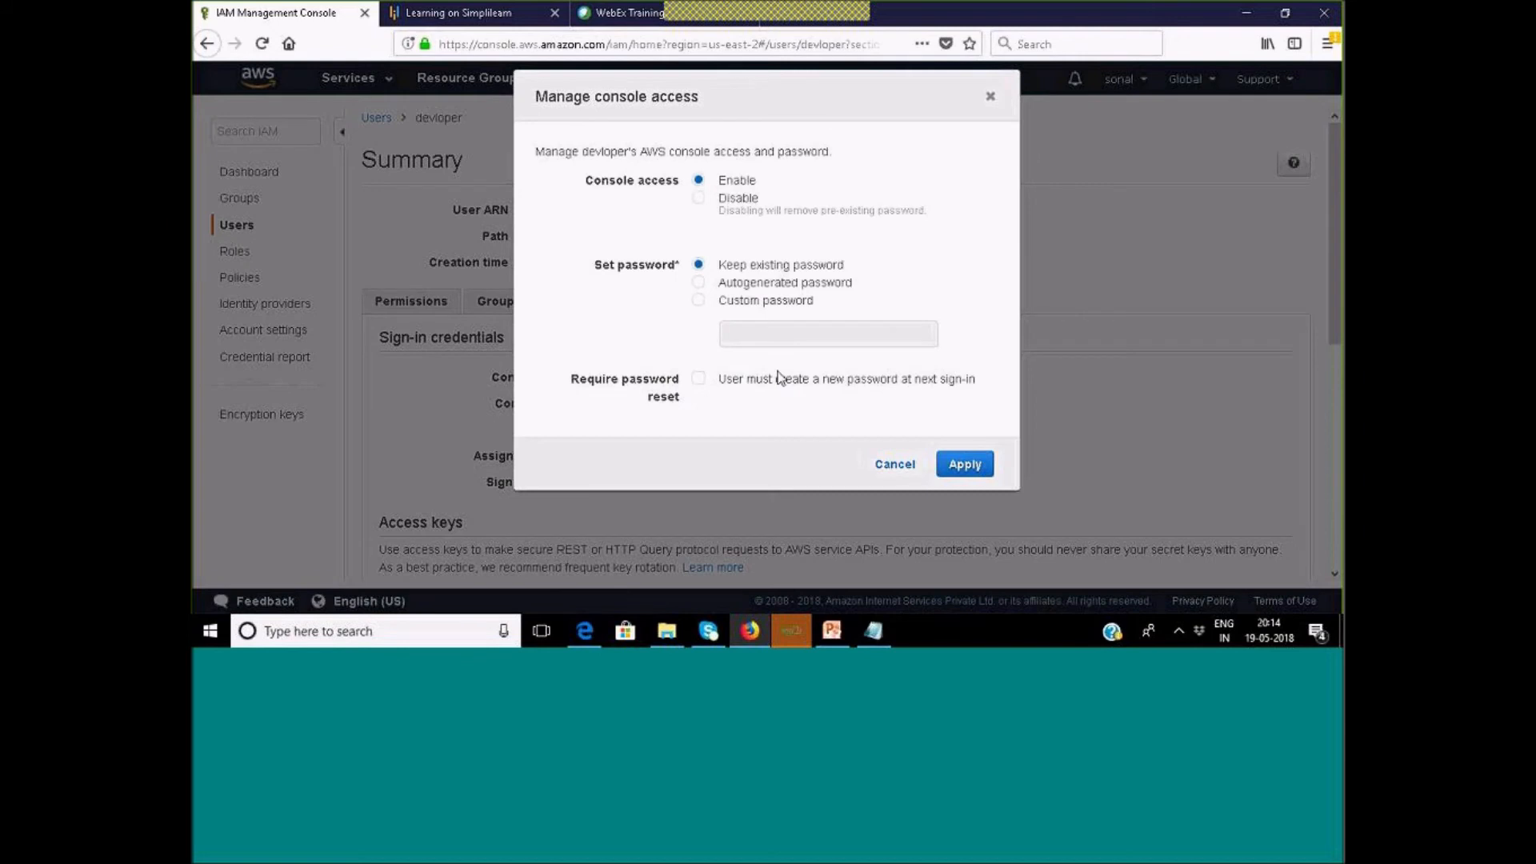
pyautogui.click(724, 286)
pyautogui.click(973, 465)
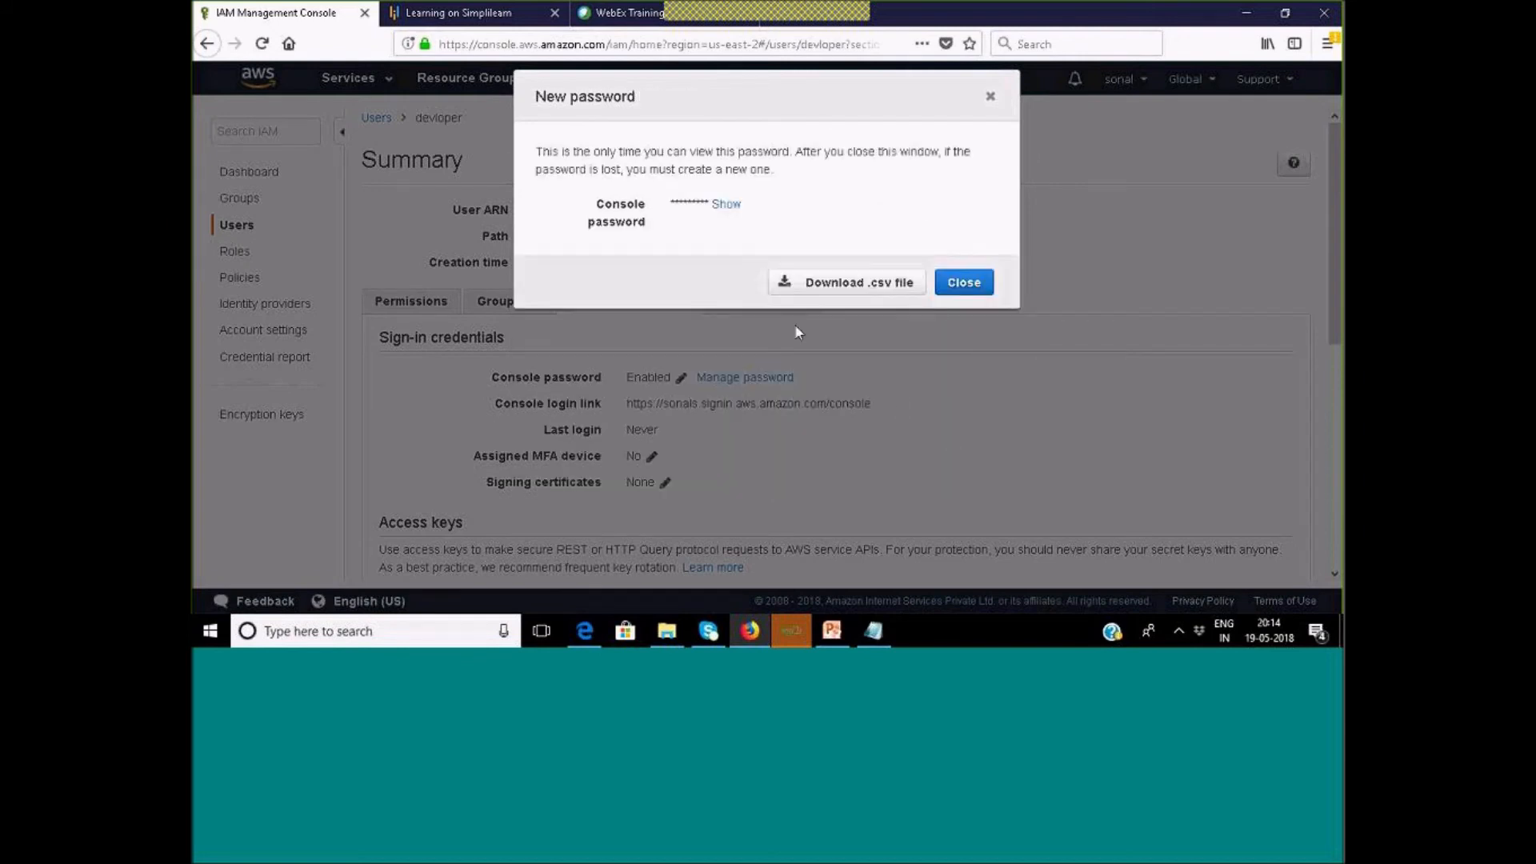
pyautogui.click(726, 205)
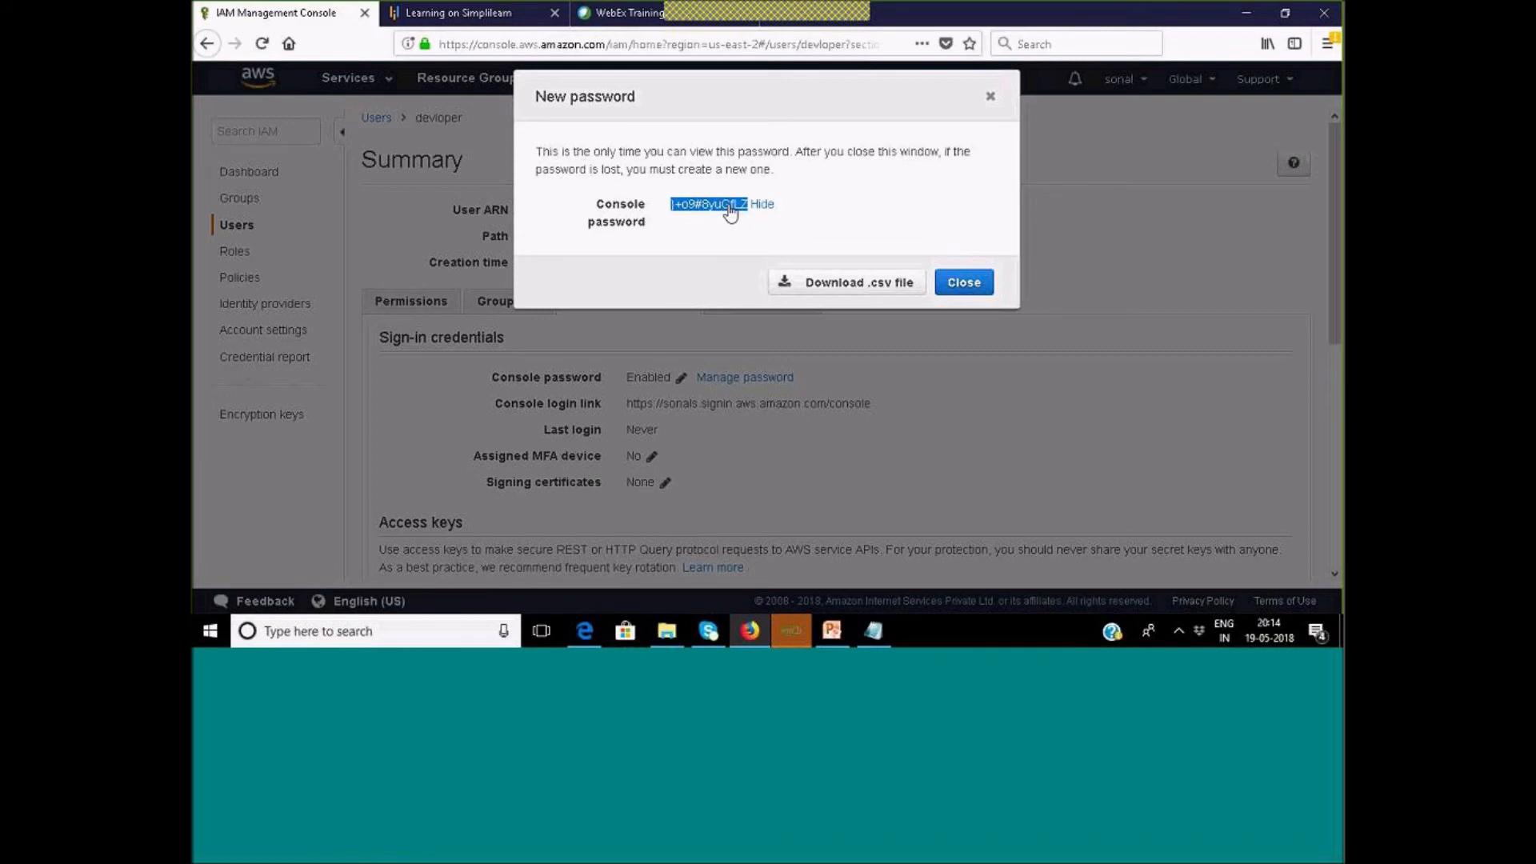
# Paste the regenerated password into the Edge sign-in form and sign in again.
pyautogui.click(584, 630)
pyautogui.hotkey('ctrl', 'v')
pyautogui.click(478, 441)
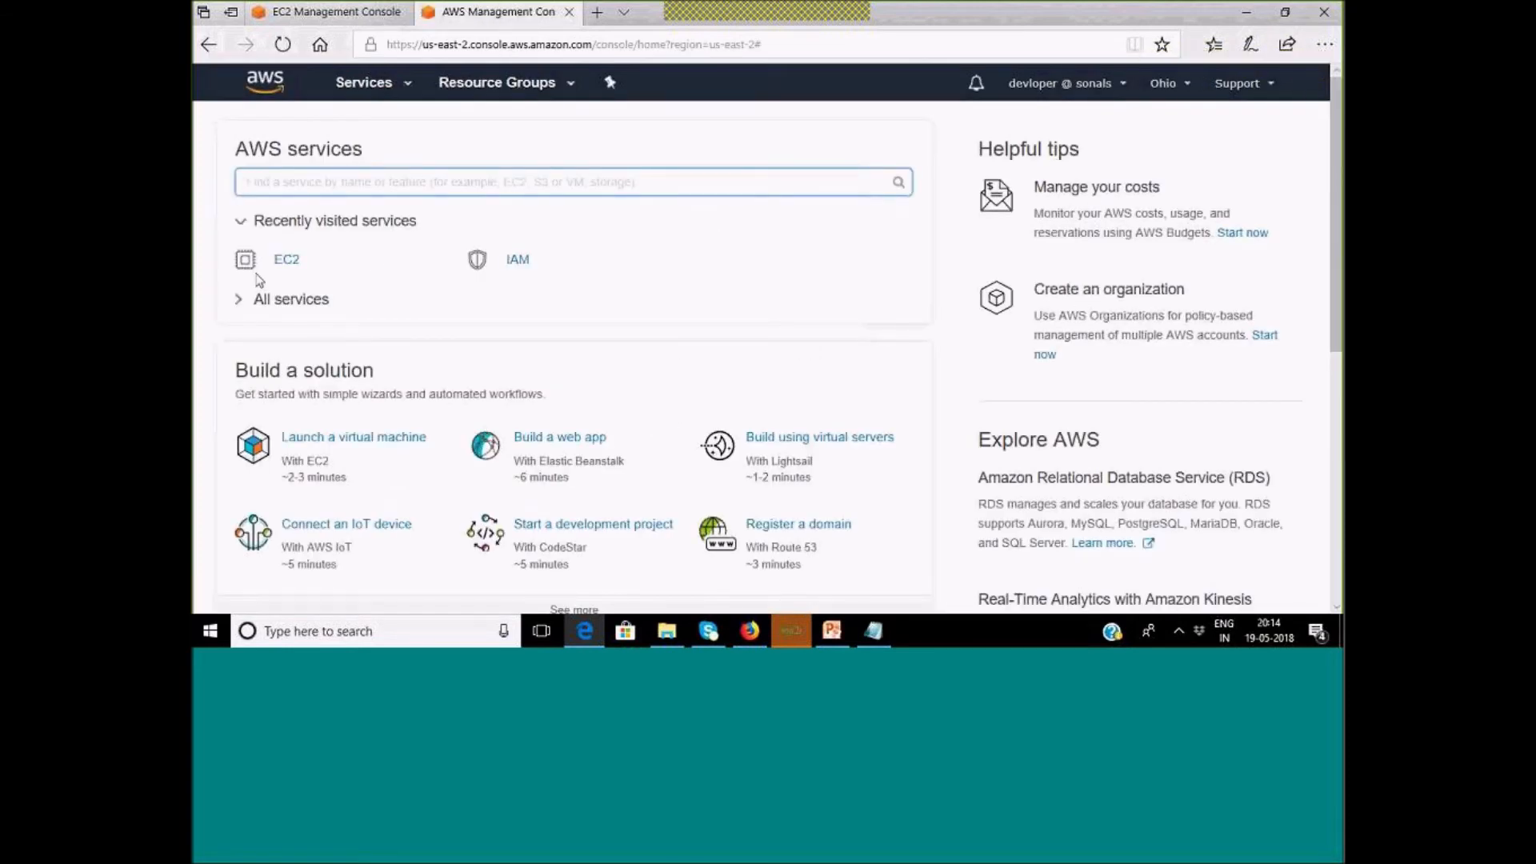
# Once the Edge sign-in finishes, dismiss the New password notice in the Firefox IAM console.
pyautogui.scroll(-2, 387, 286)
pyautogui.scroll(2, 387, 286)
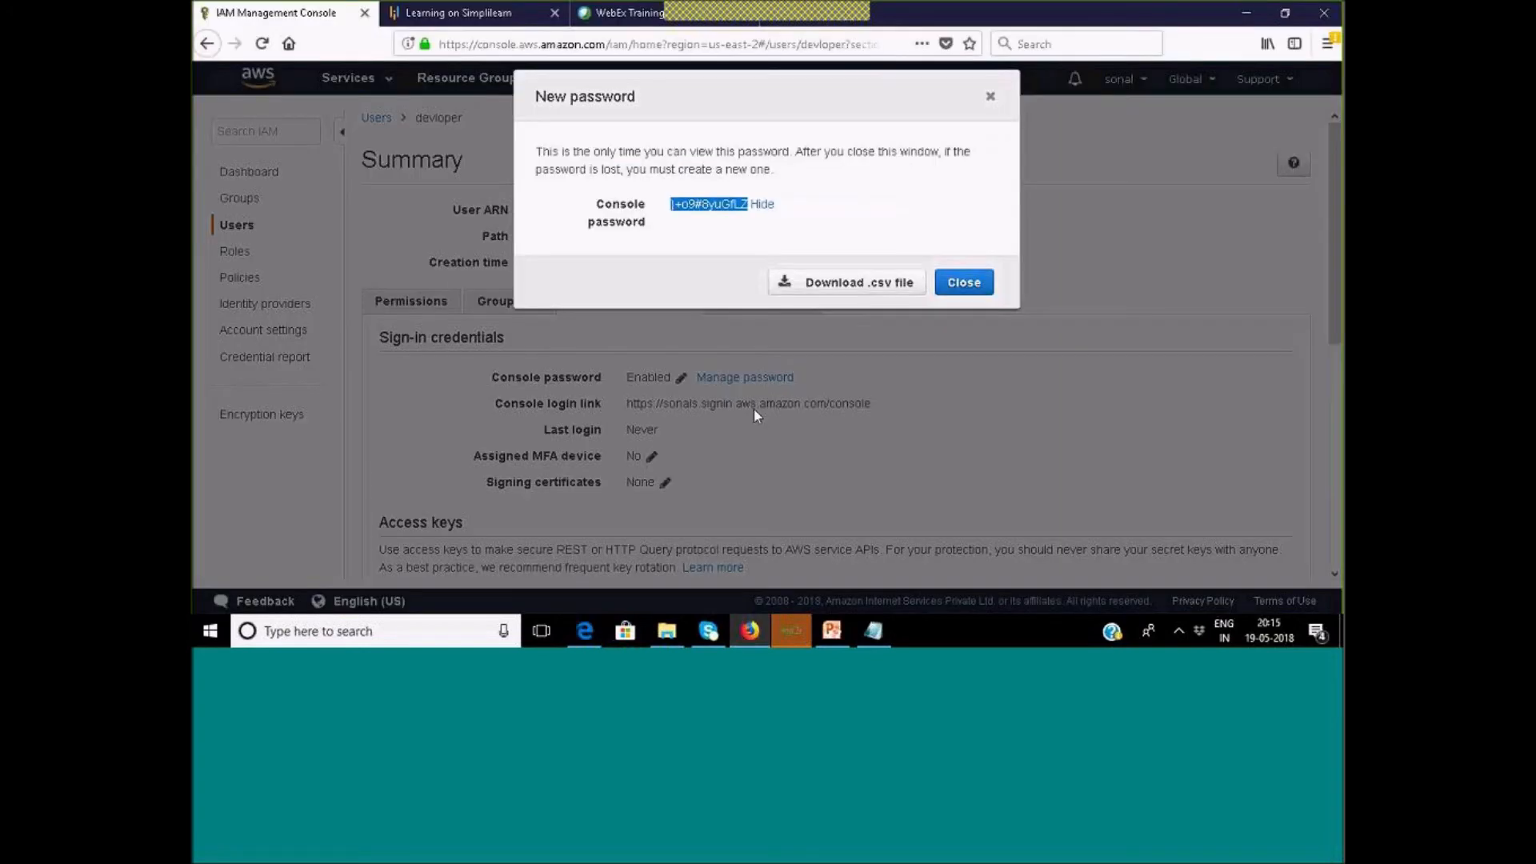
pyautogui.click(962, 282)
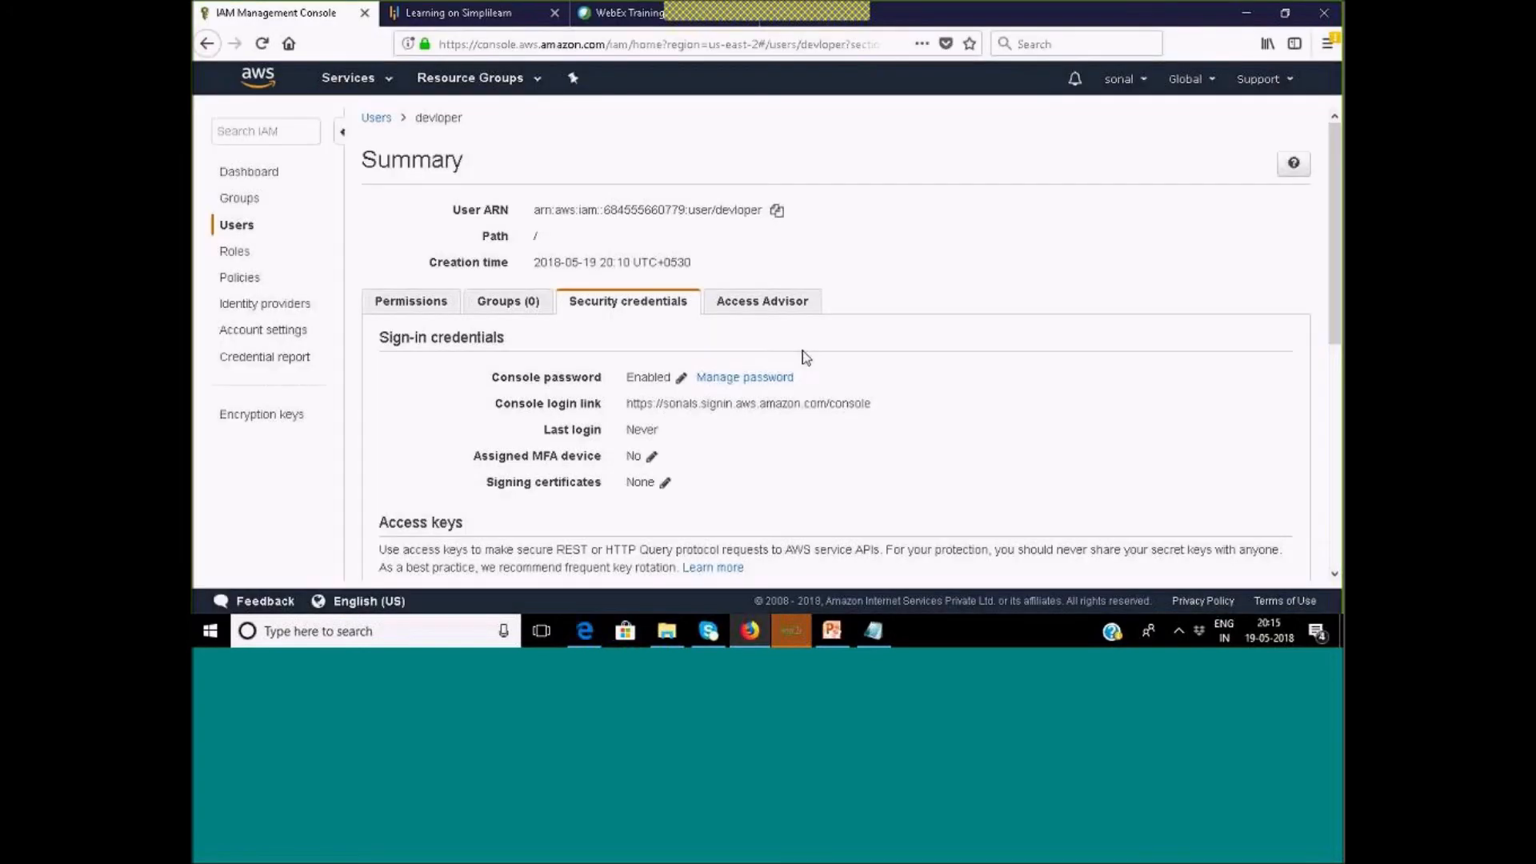
# From the IAM Users list, open admin's Add permissions and choose Attach existing policies directly.
pyautogui.click(231, 226)
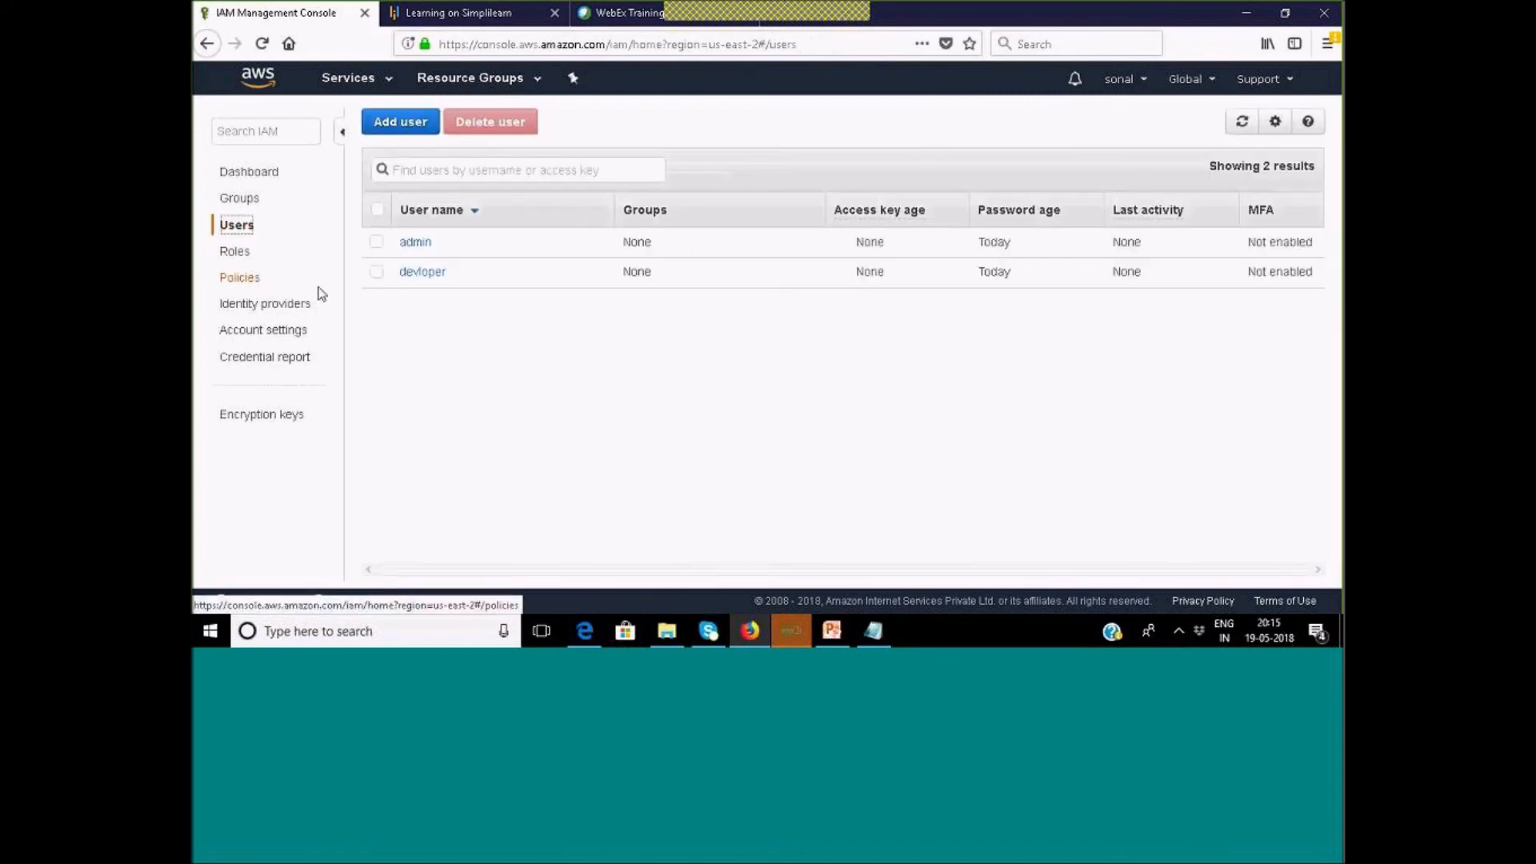
pyautogui.click(422, 272)
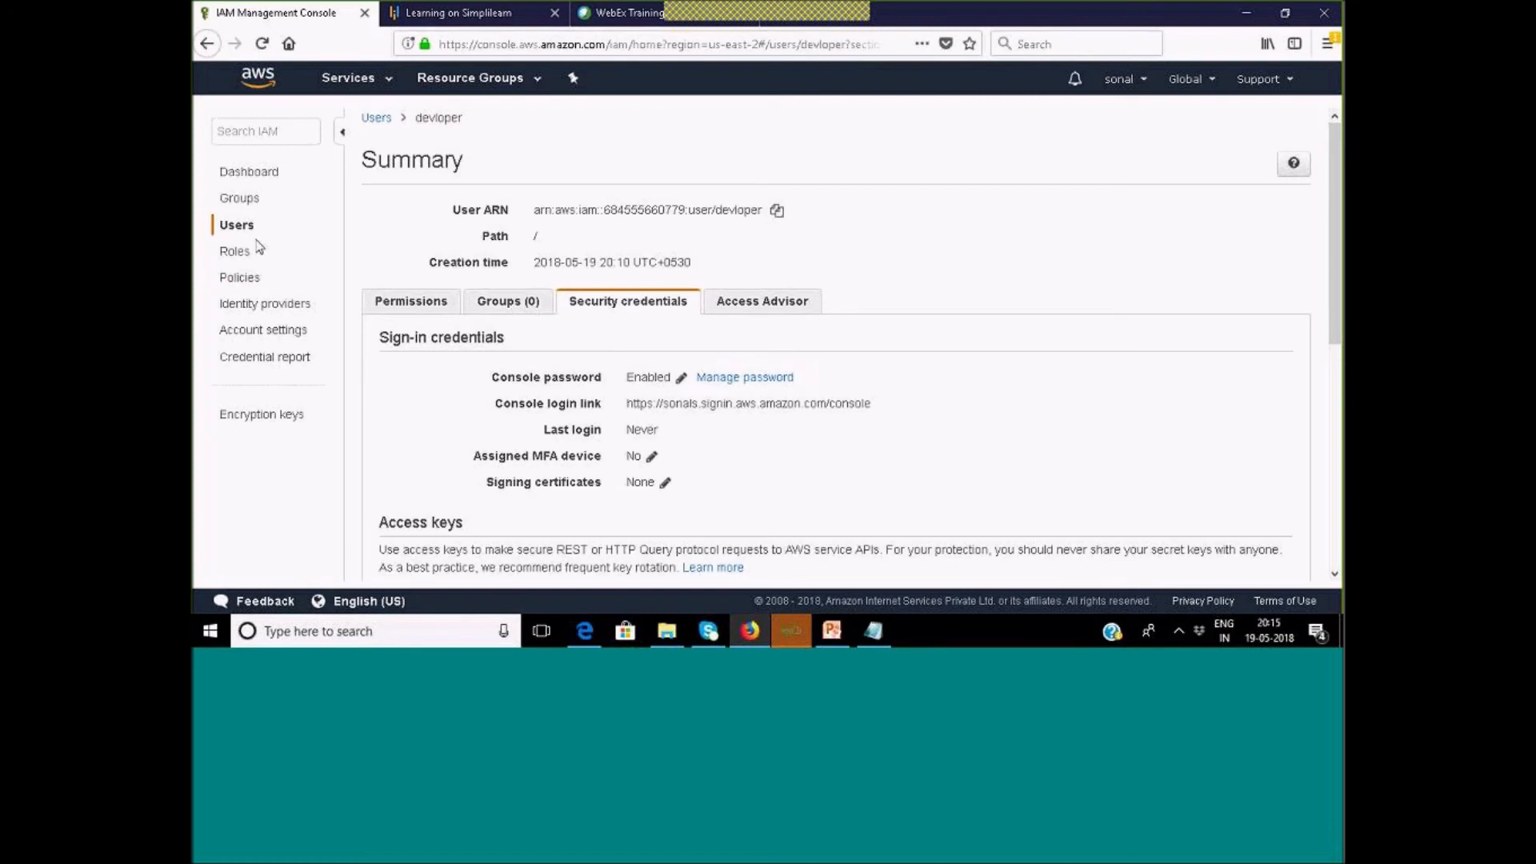
pyautogui.click(236, 224)
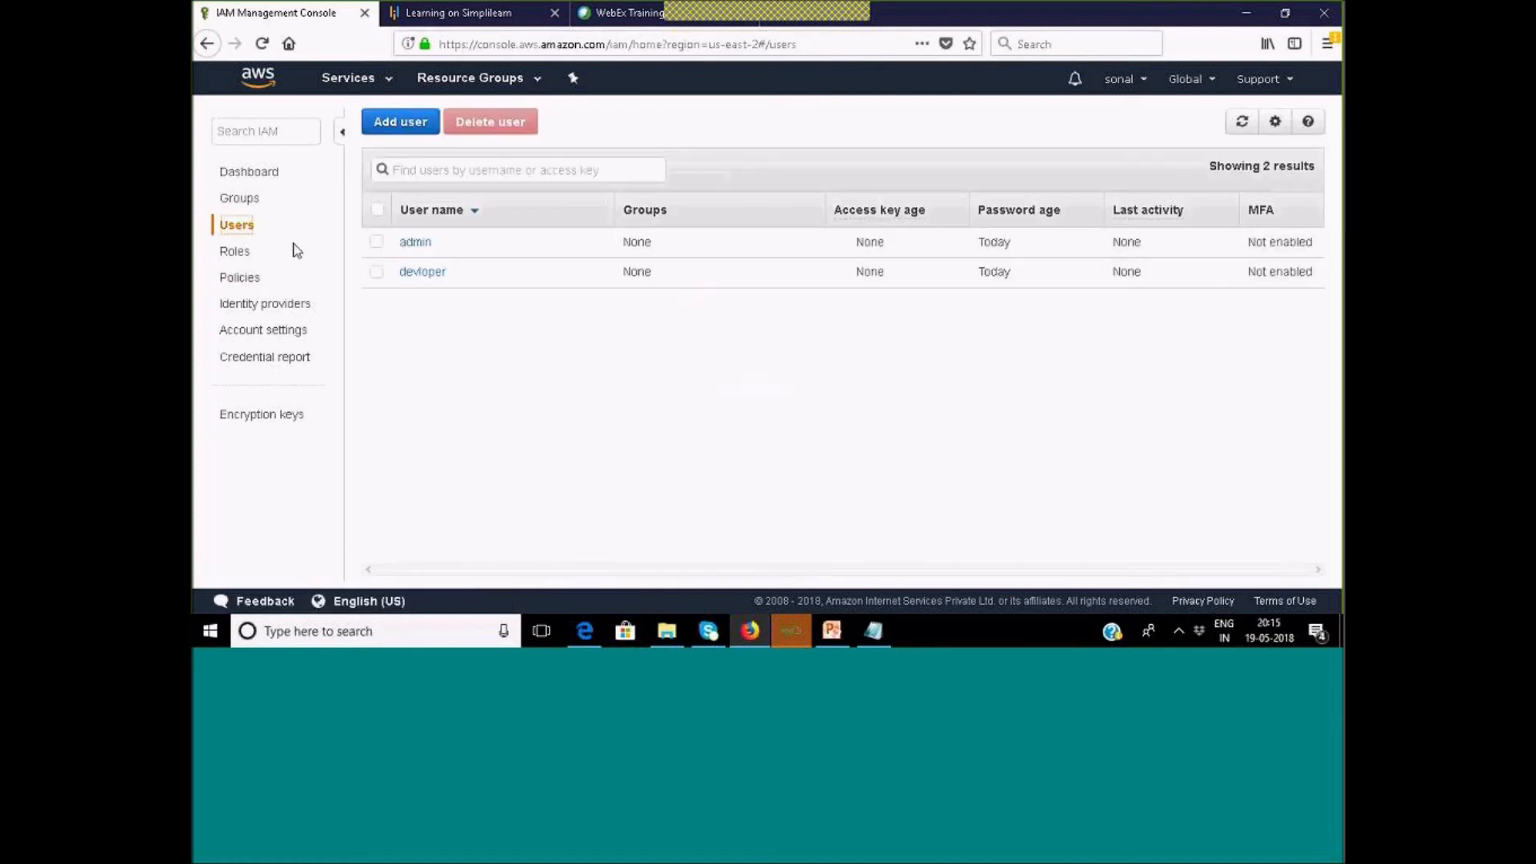
pyautogui.click(424, 244)
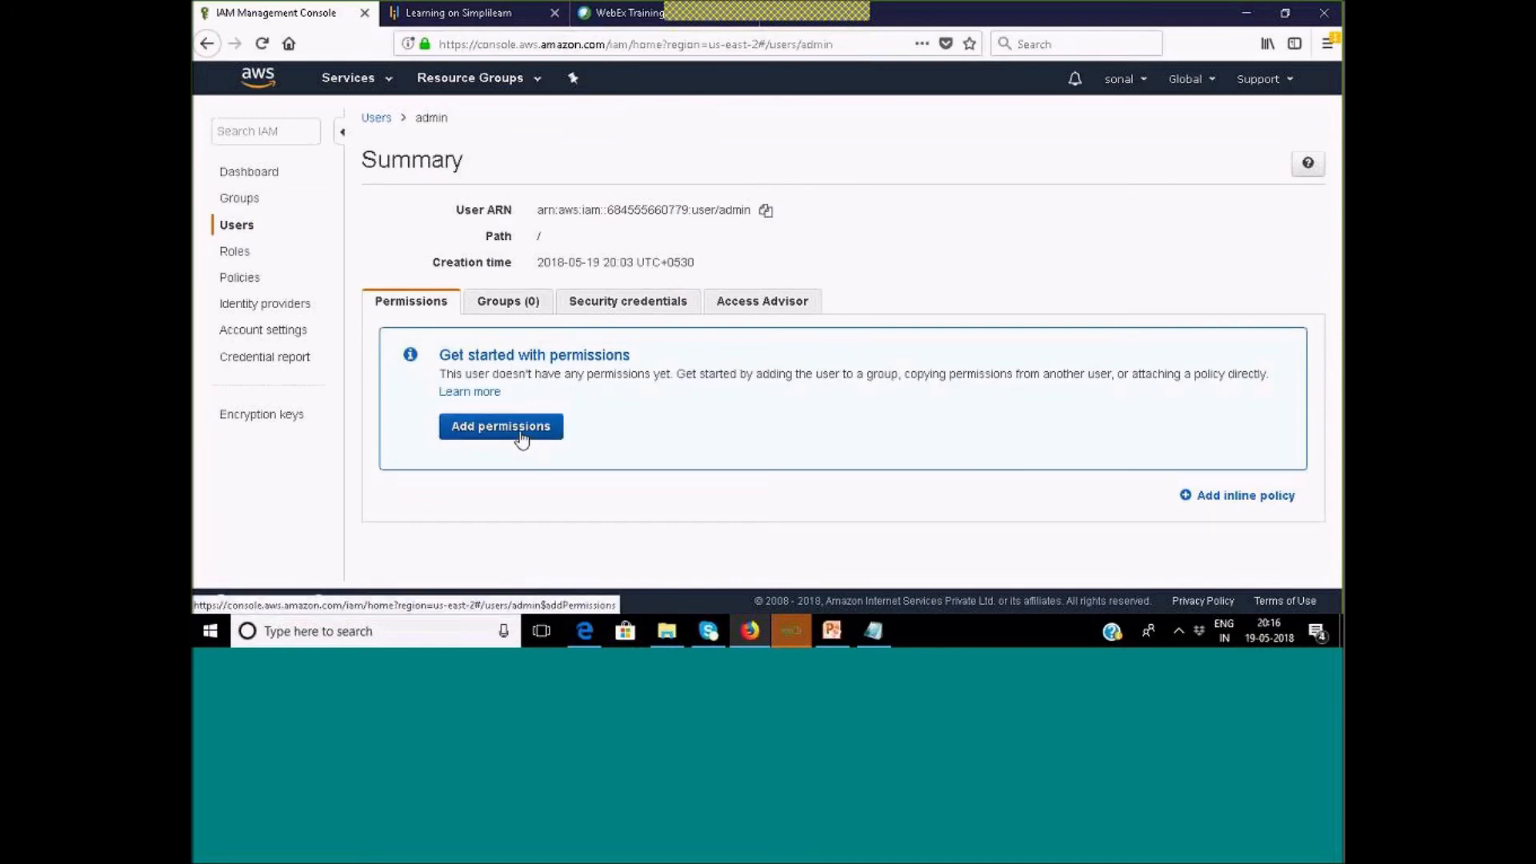
pyautogui.click(521, 439)
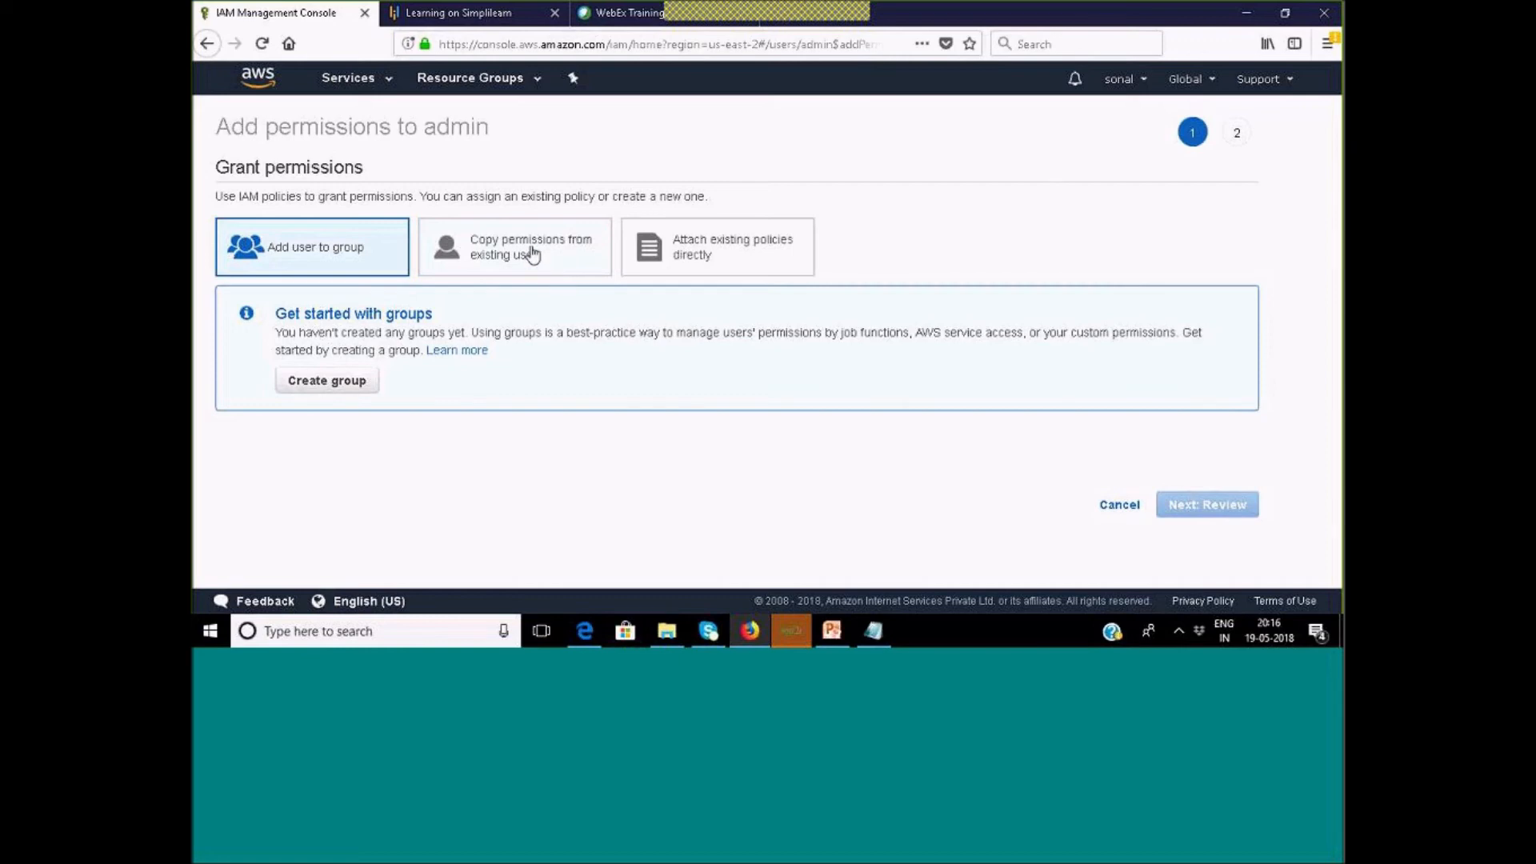
pyautogui.click(753, 252)
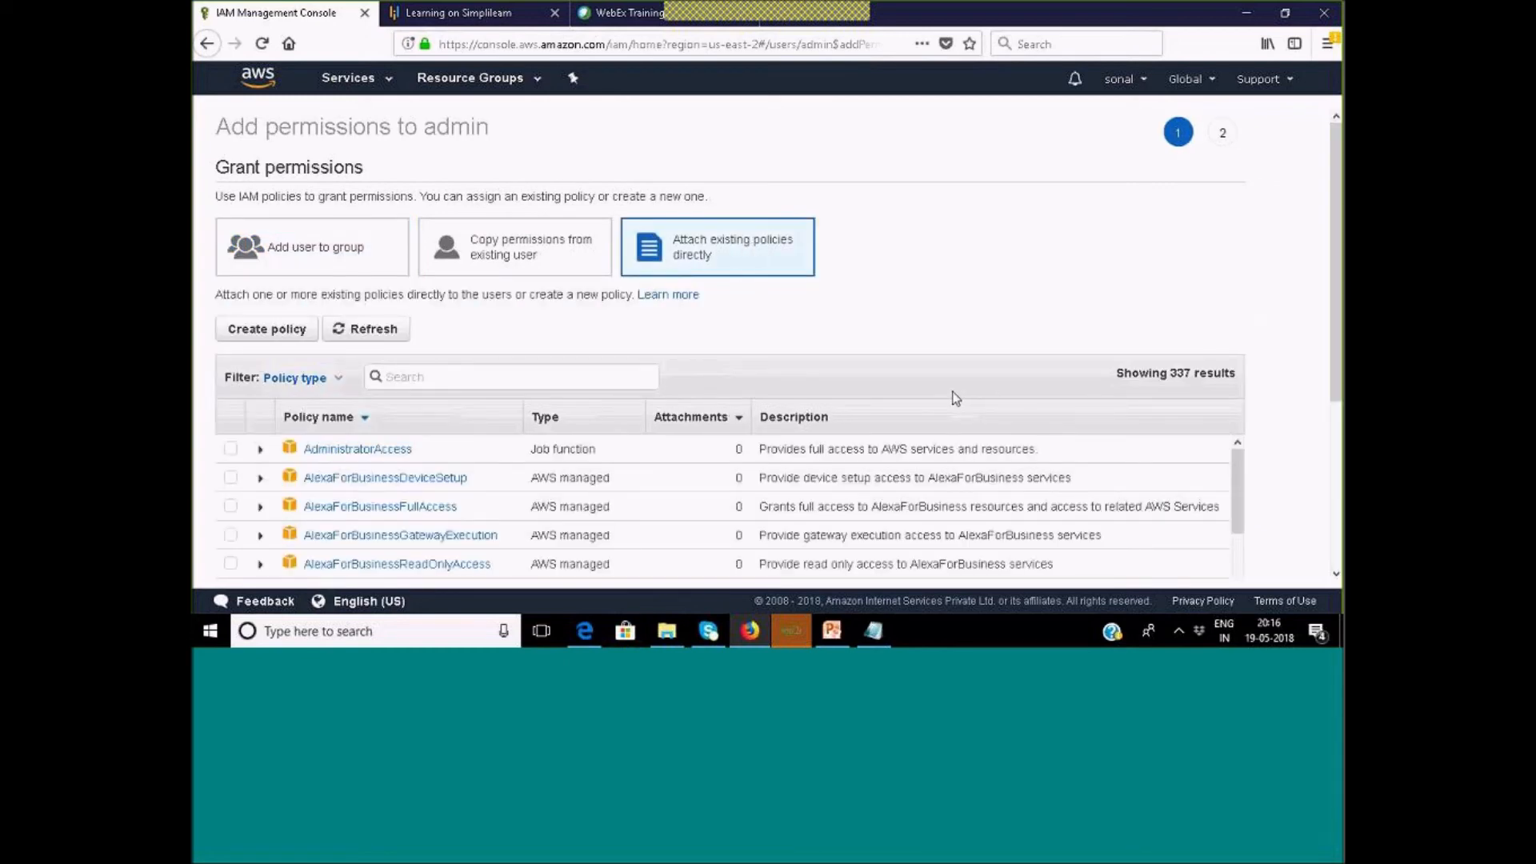
# Scroll through the 337-policy table, starting with AdministratorAccess.
pyautogui.scroll(-2, 956, 398)
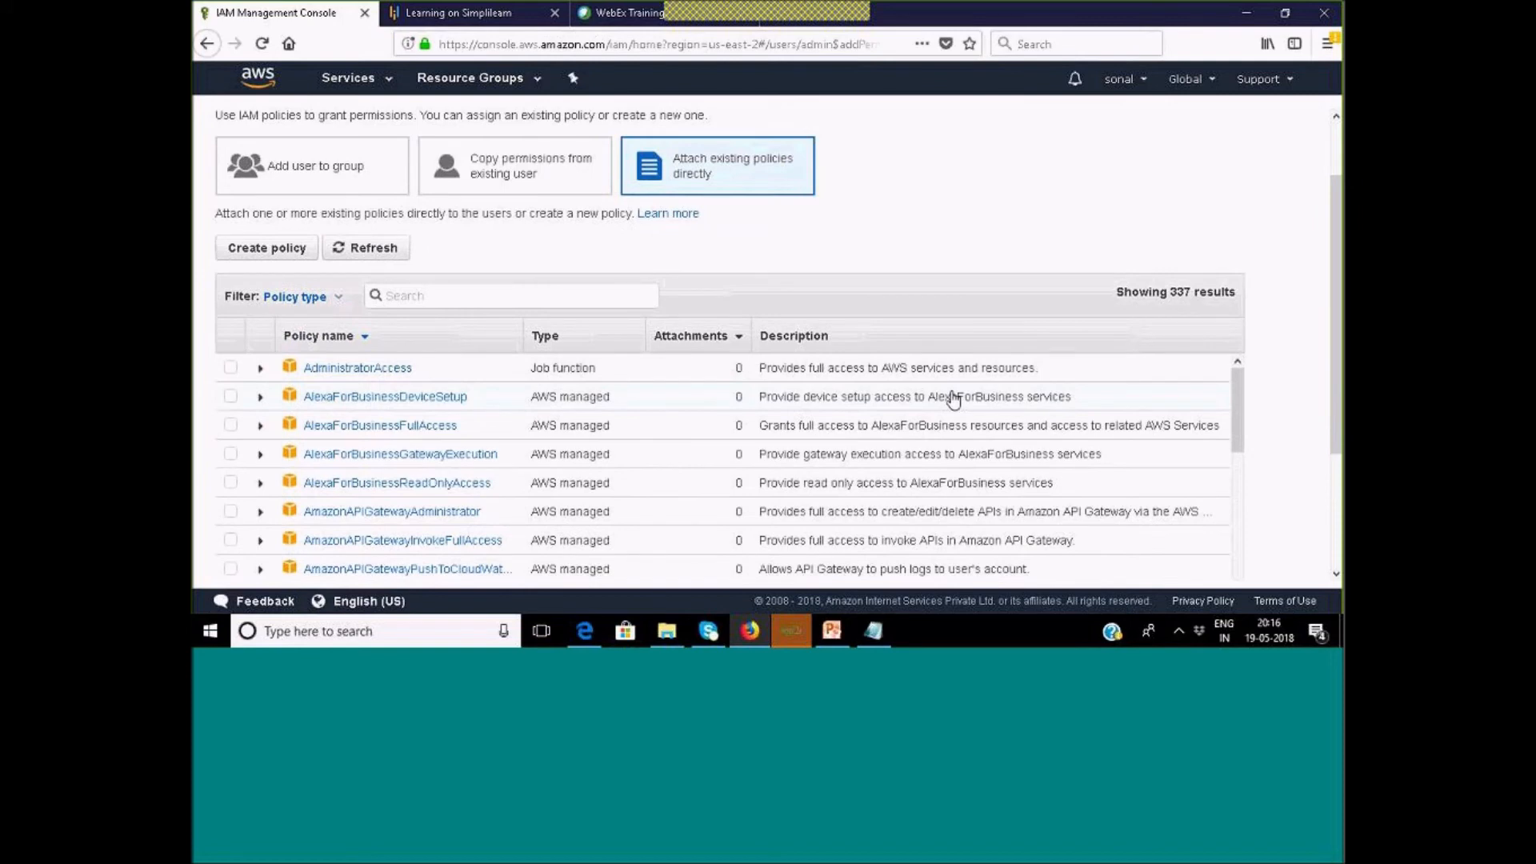
pyautogui.scroll(2, 953, 400)
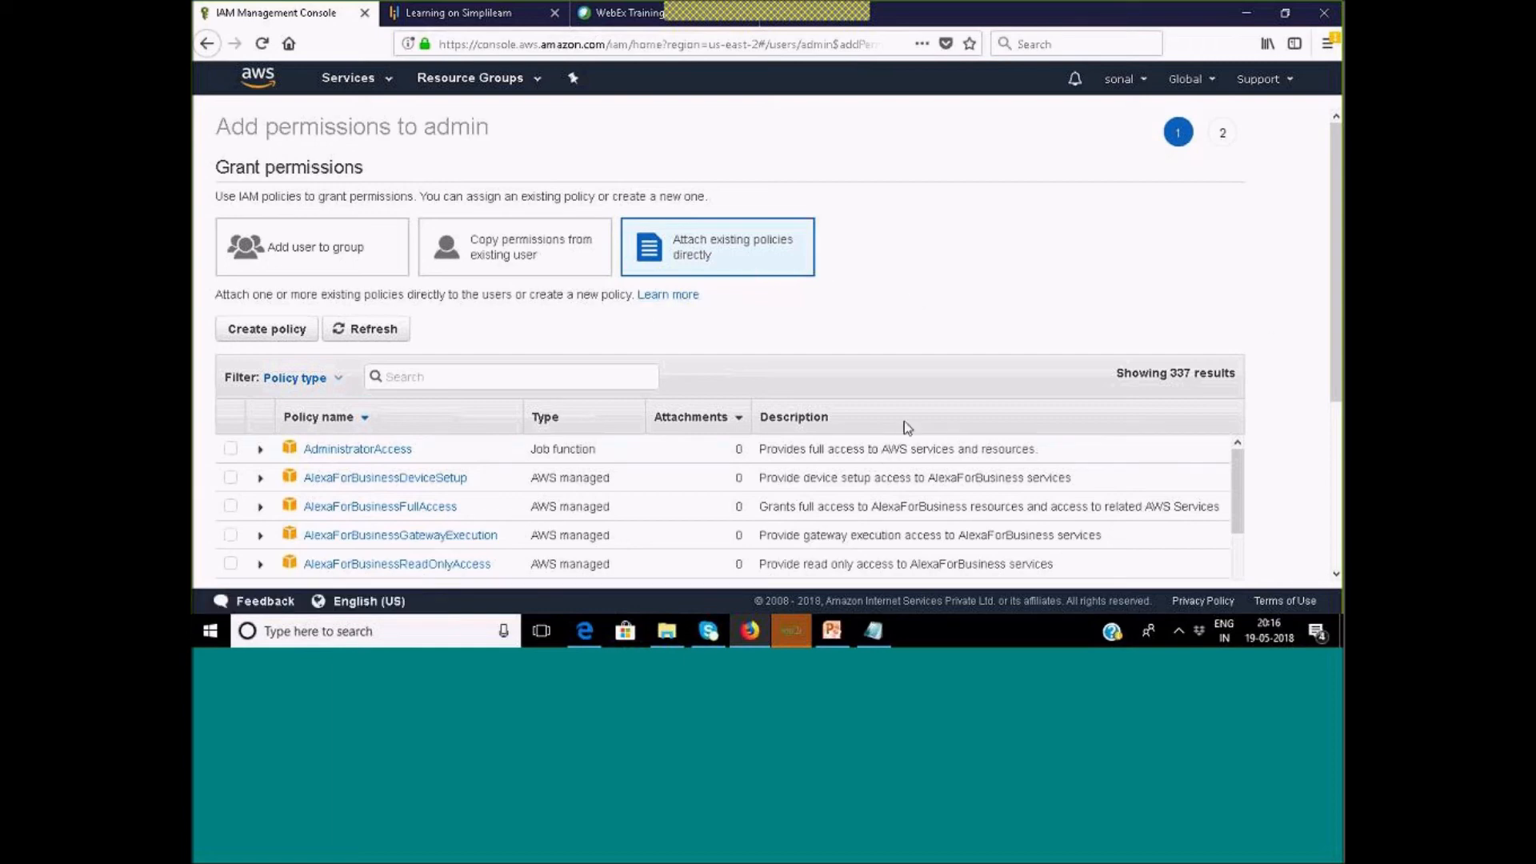
pyautogui.scroll(-1, 816, 352)
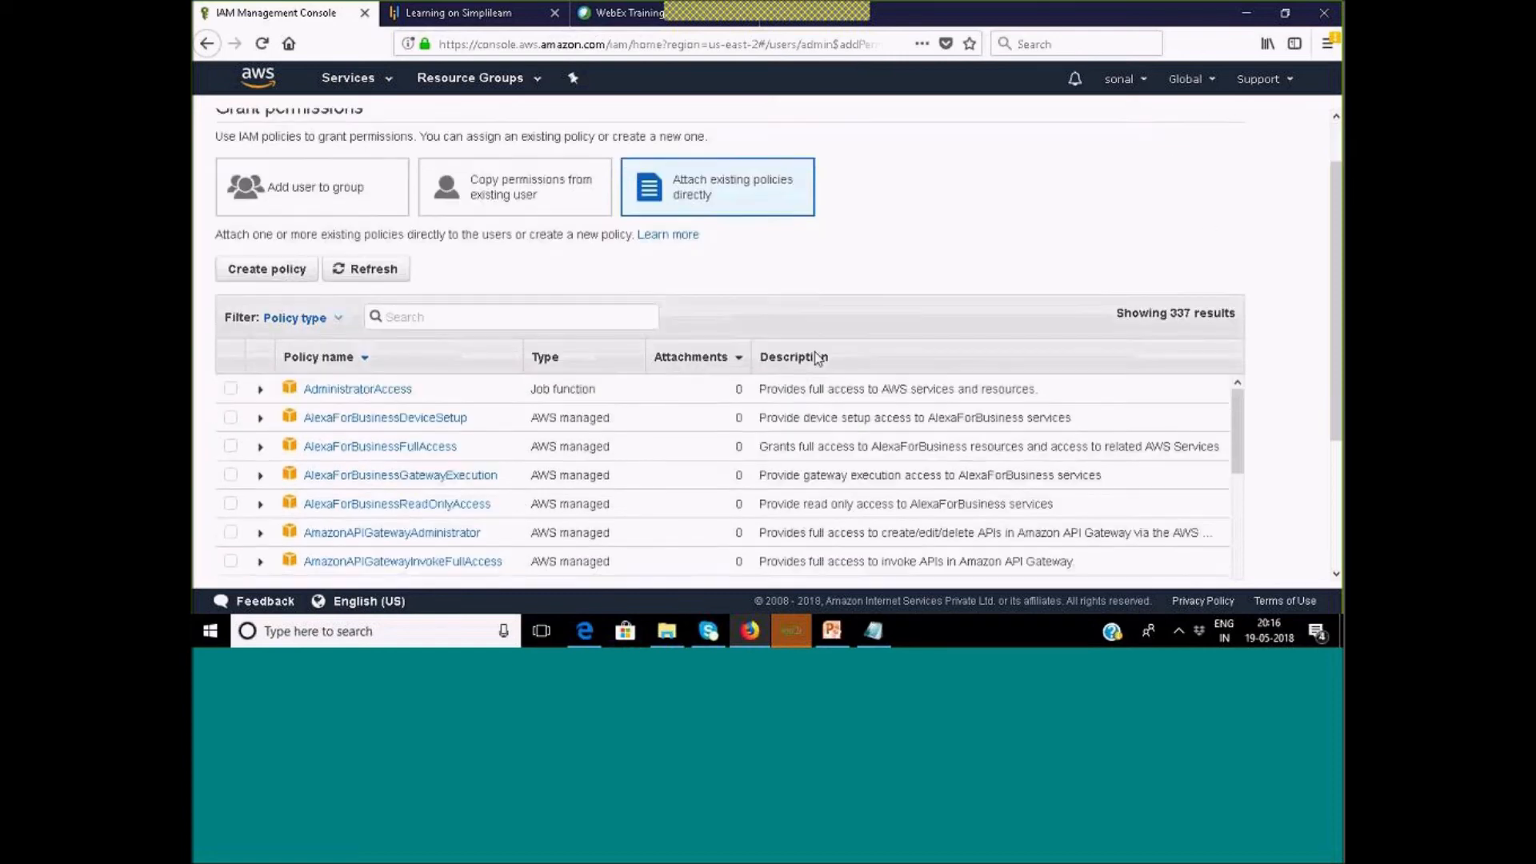
pyautogui.scroll(-3, 751, 386)
pyautogui.scroll(5, 754, 390)
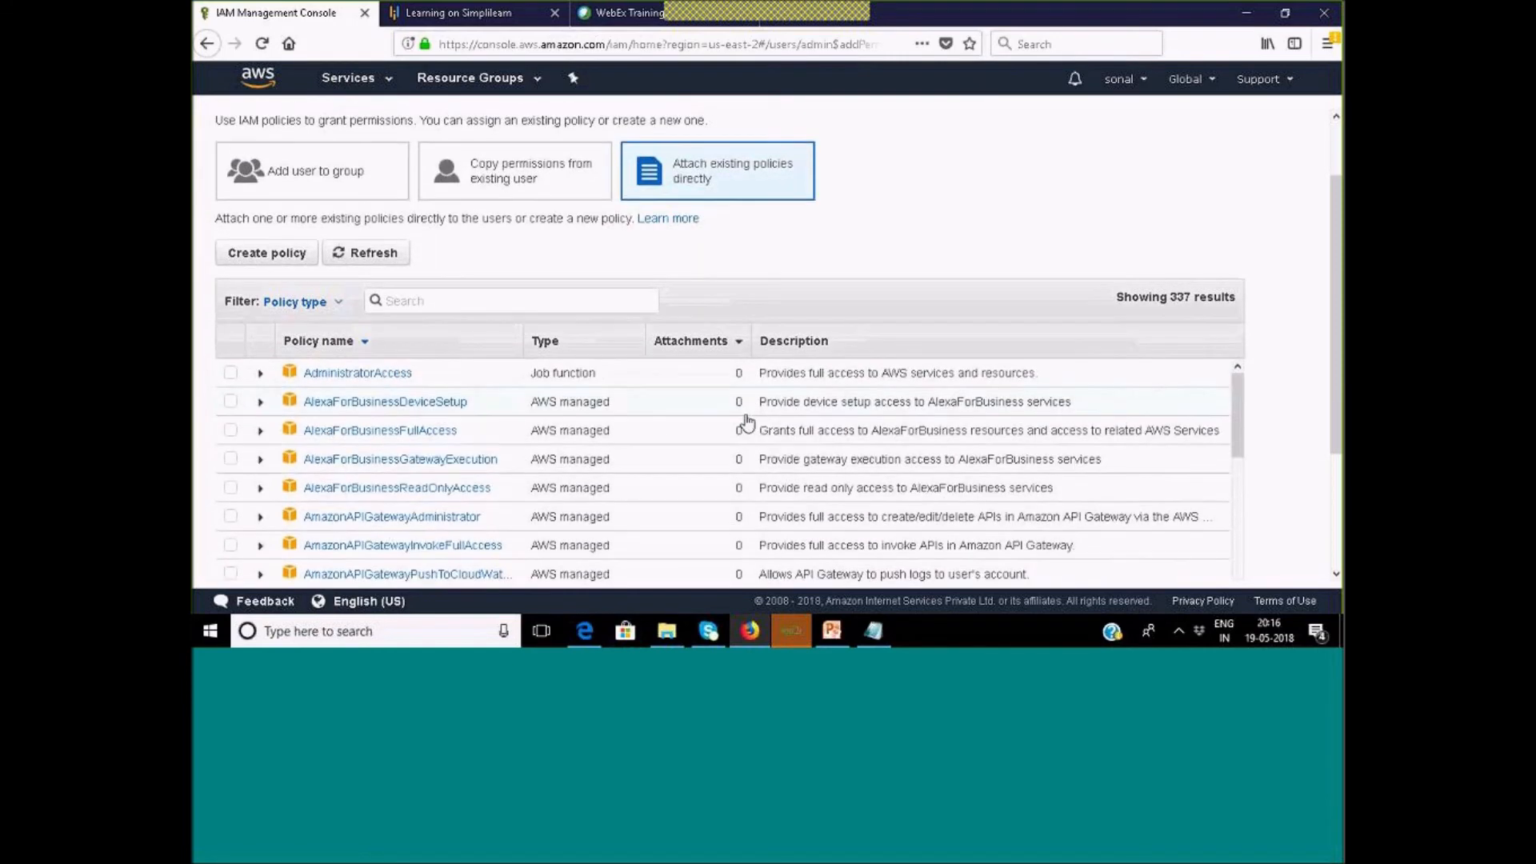
pyautogui.click(832, 630)
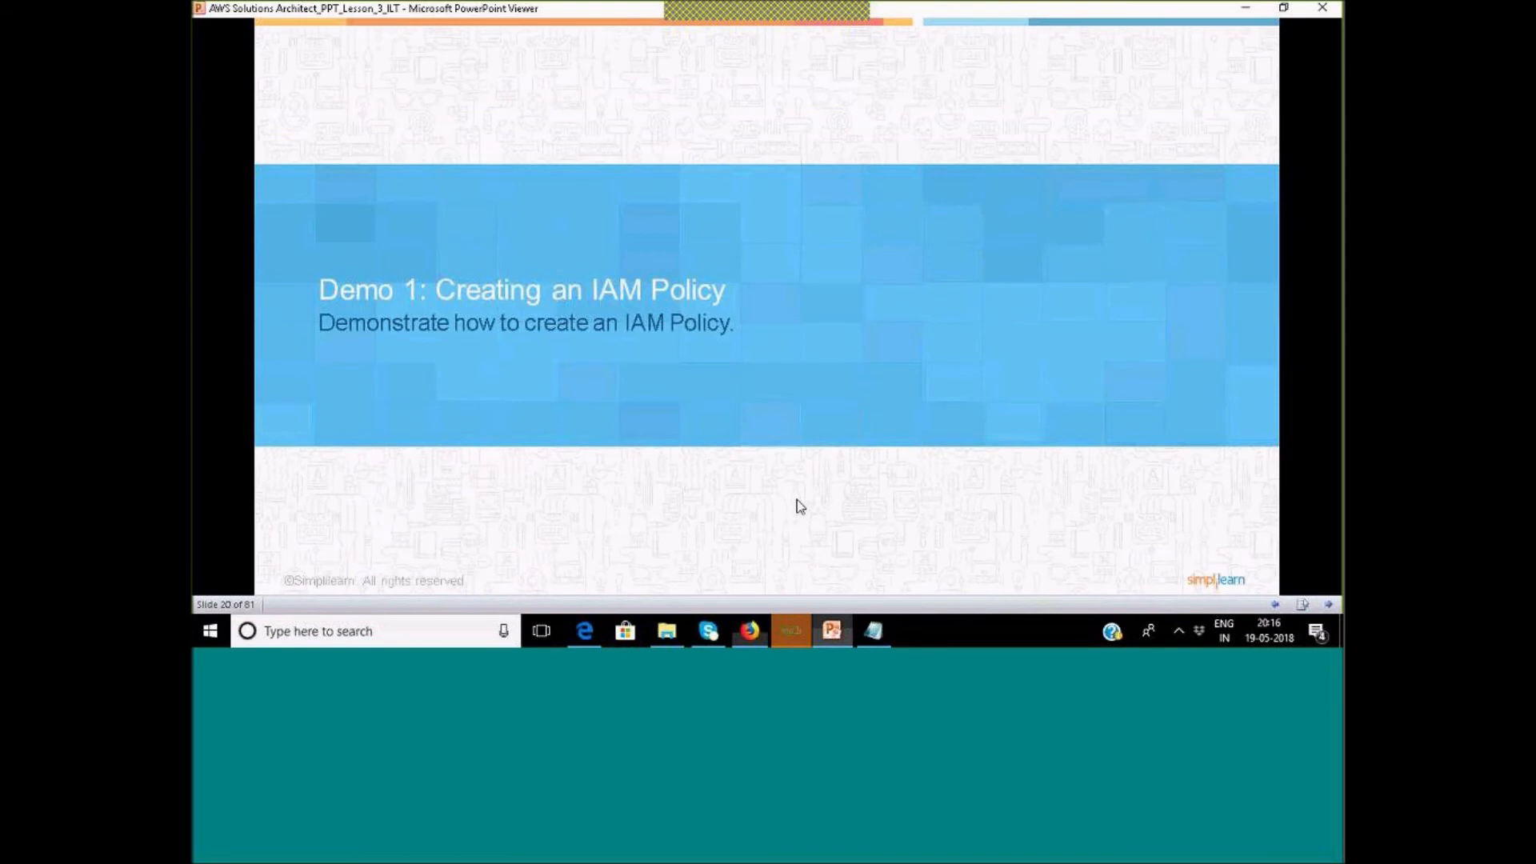
pyautogui.click(788, 450)
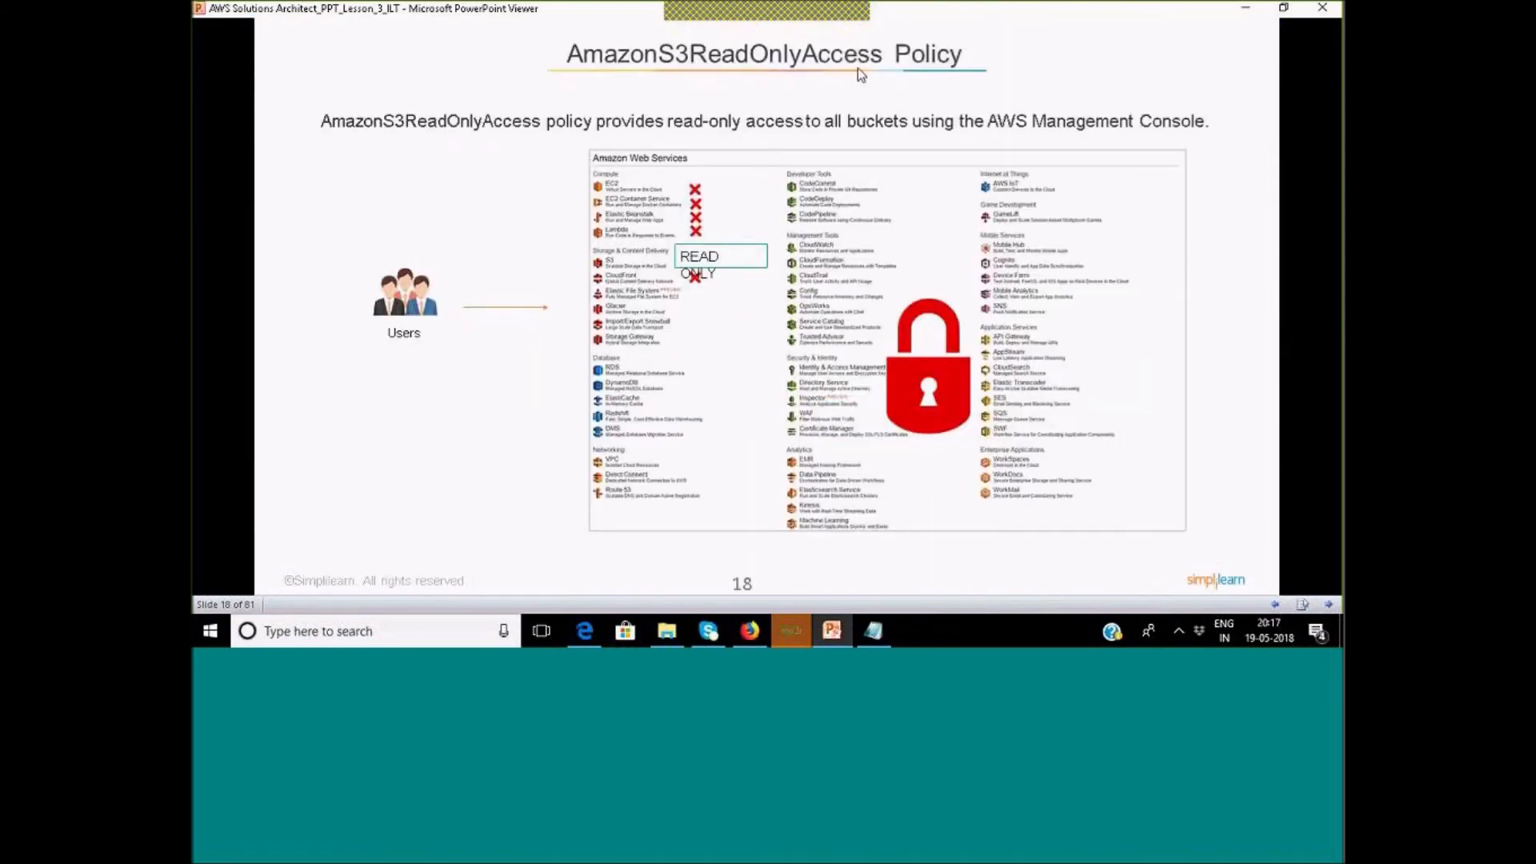
pyautogui.press('Left')
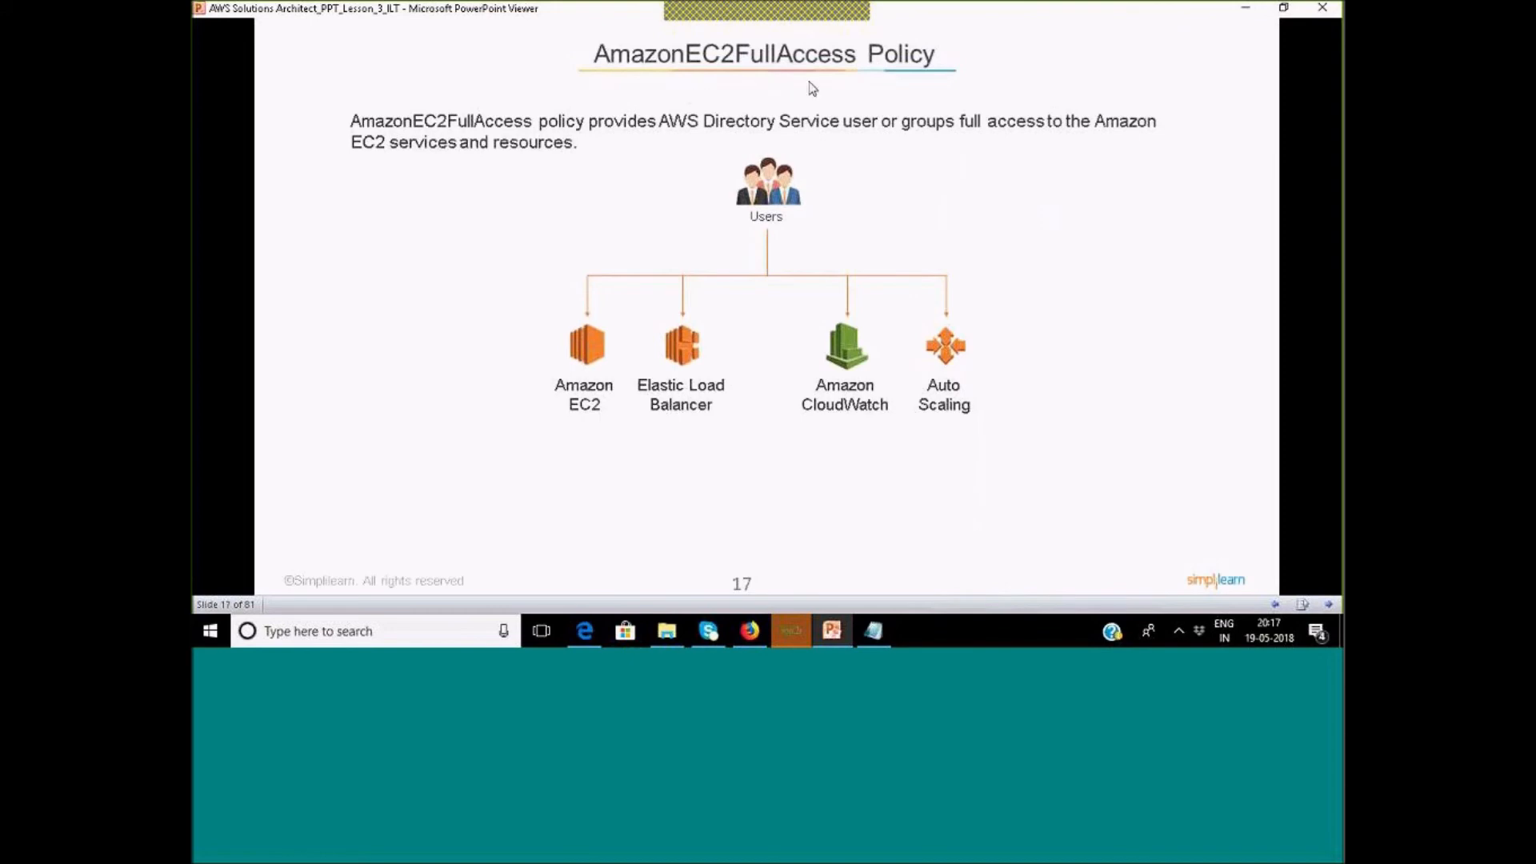
pyautogui.press('Left')
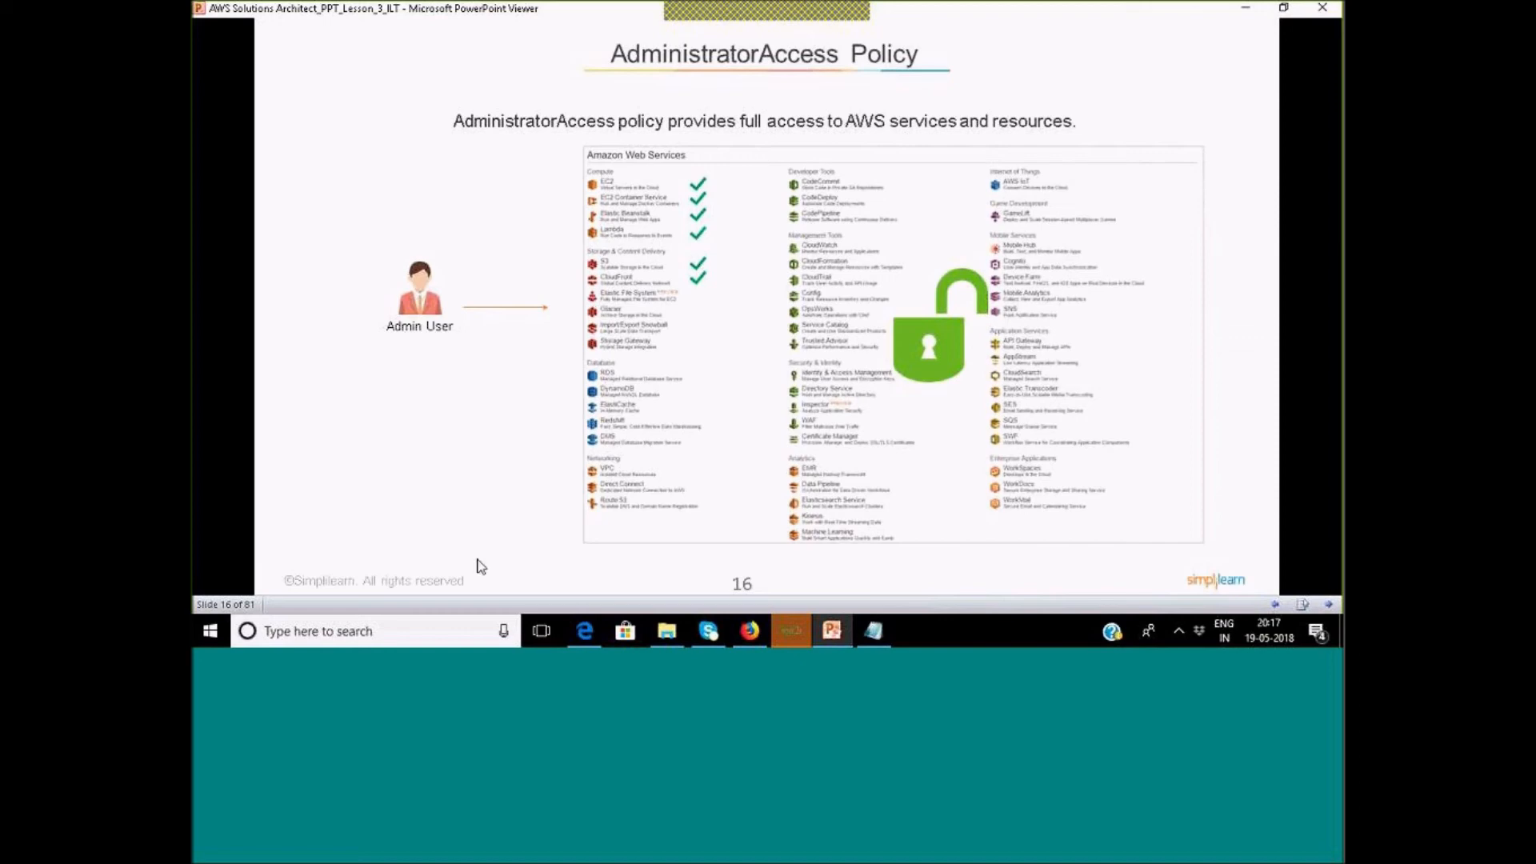
pyautogui.click(750, 631)
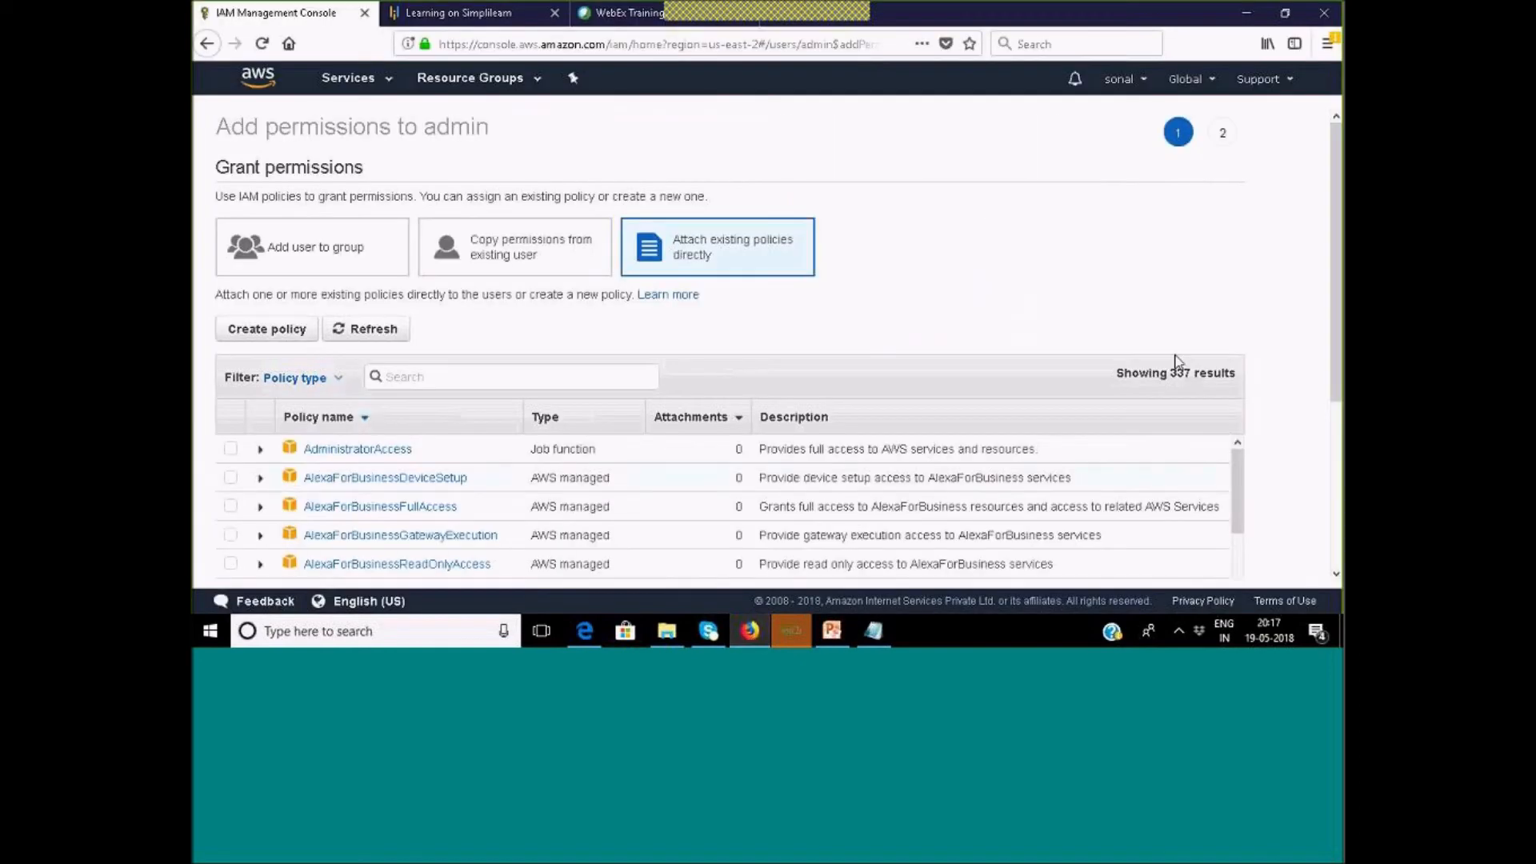
# Scroll the policy table and filter the policies by name with 's3'.
pyautogui.moveTo(1238, 521); pyautogui.dragTo(1266, 428)
pyautogui.scroll(-5, 824, 533)
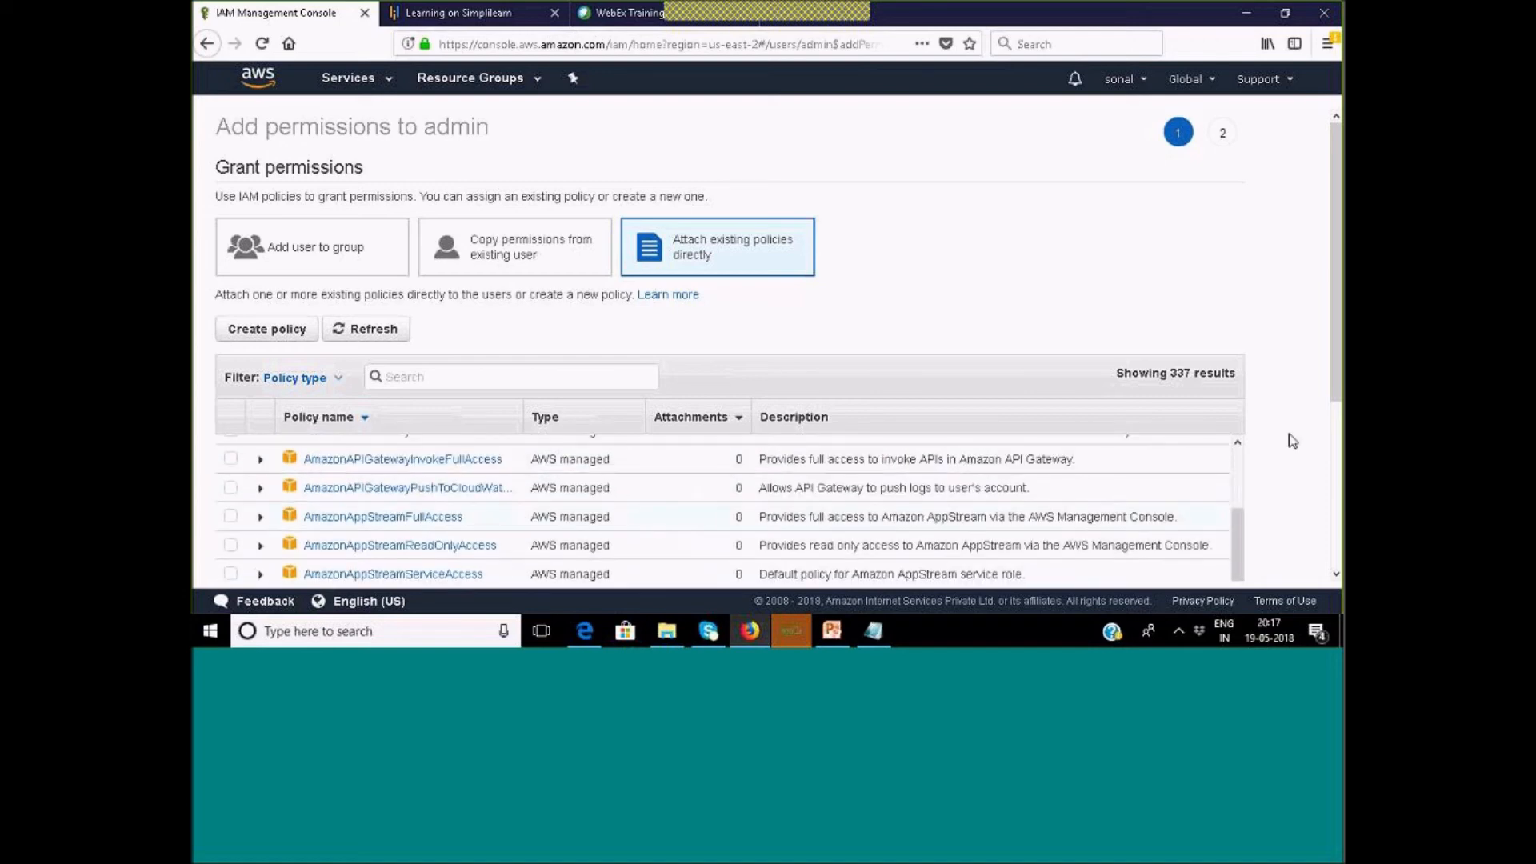
pyautogui.moveTo(1331, 262); pyautogui.dragTo(1341, 313)
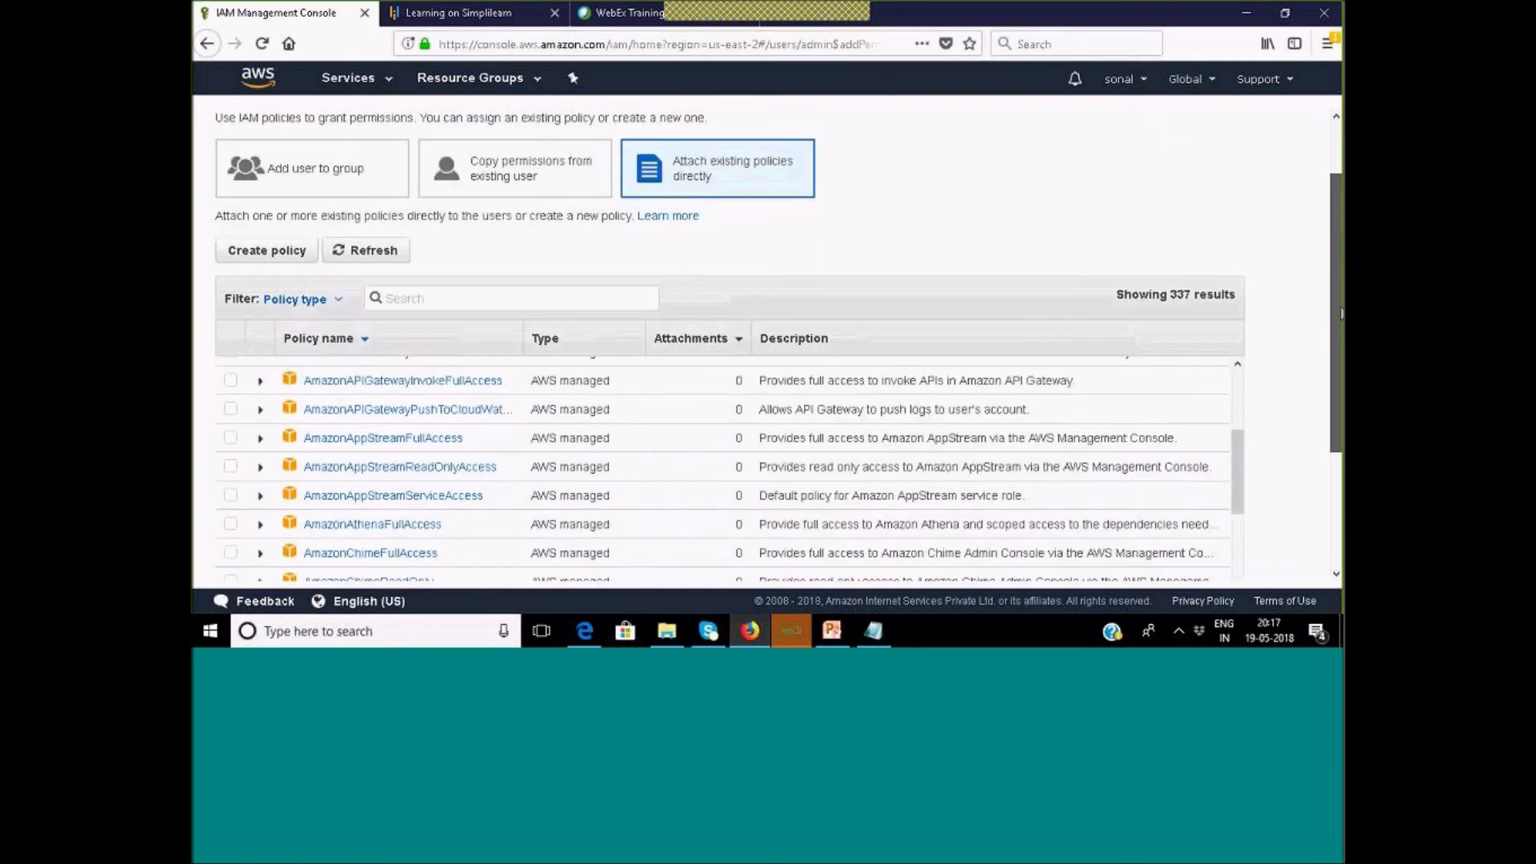
pyautogui.scroll(-3, 592, 370)
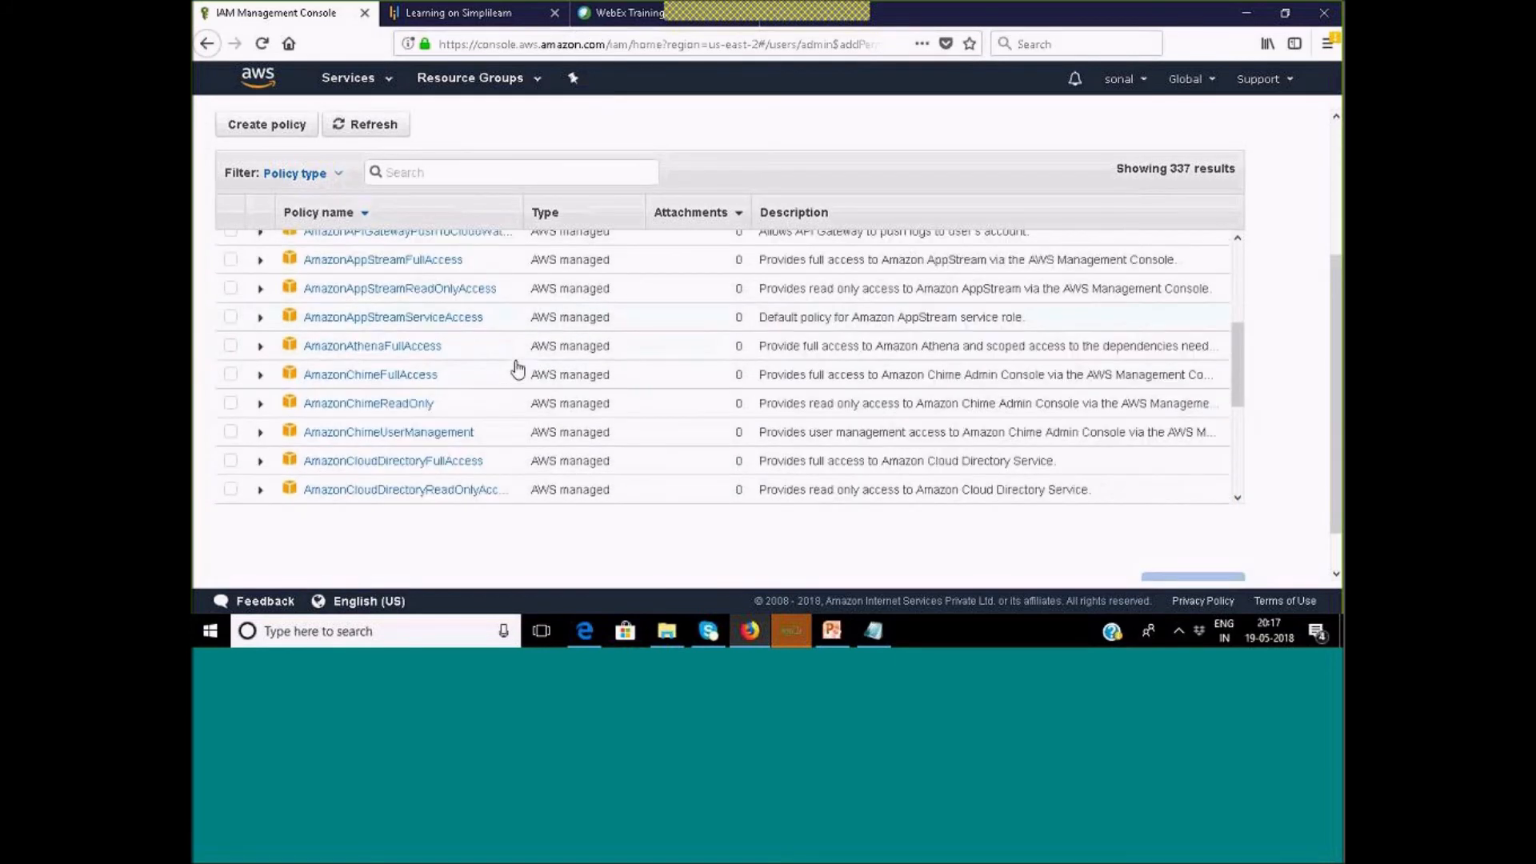
pyautogui.scroll(-4, 516, 368)
pyautogui.click(481, 170)
pyautogui.write('s')
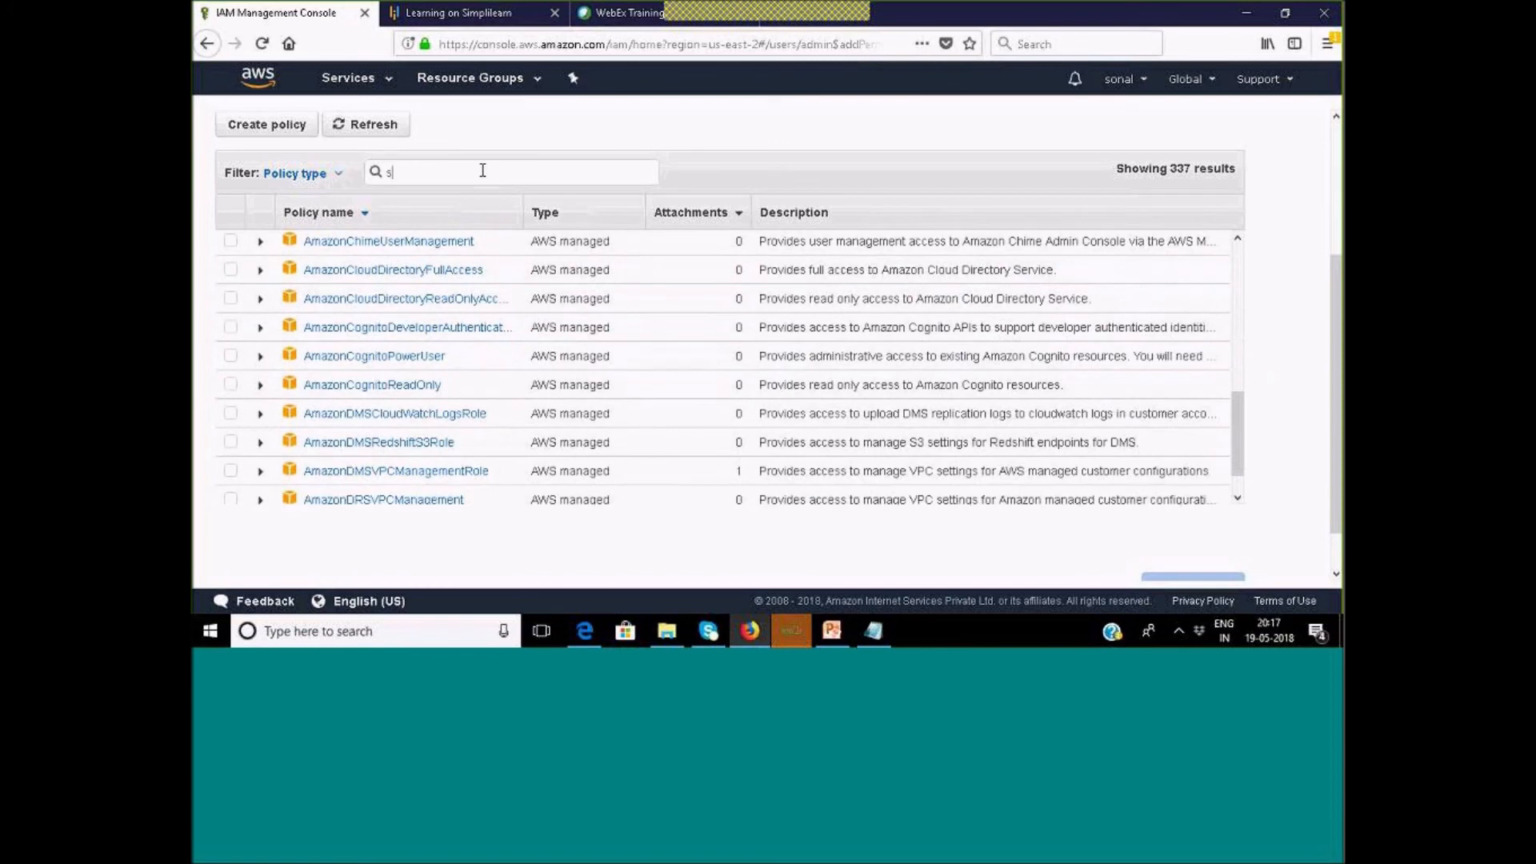
pyautogui.write('3')
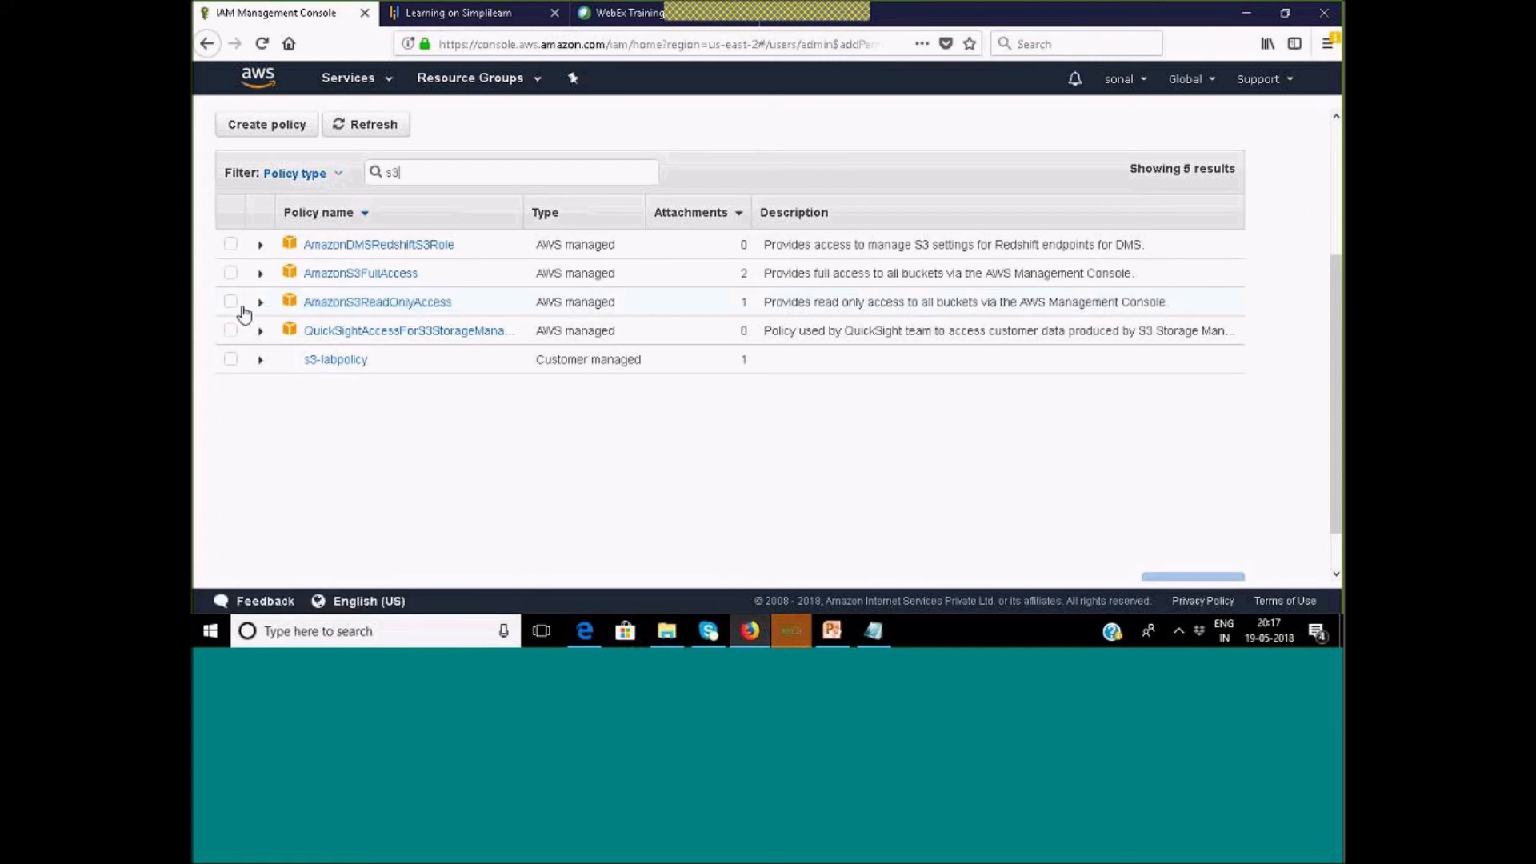
# Select AmazonS3ReadOnlyAccess instead of s3-labpolicy, review, and add the permission to admin.
pyautogui.click(231, 360)
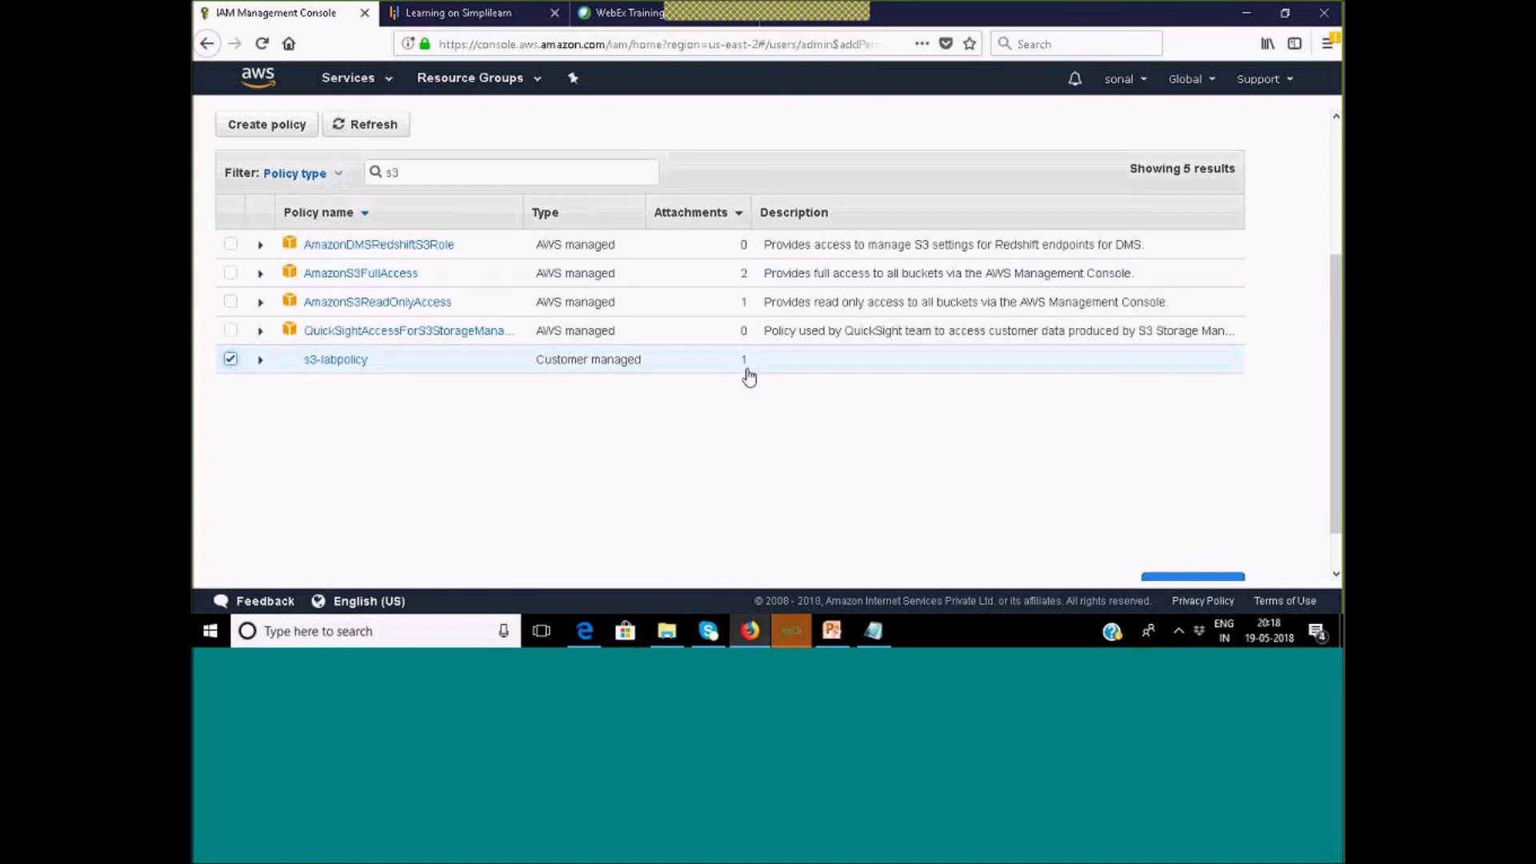
pyautogui.click(230, 359)
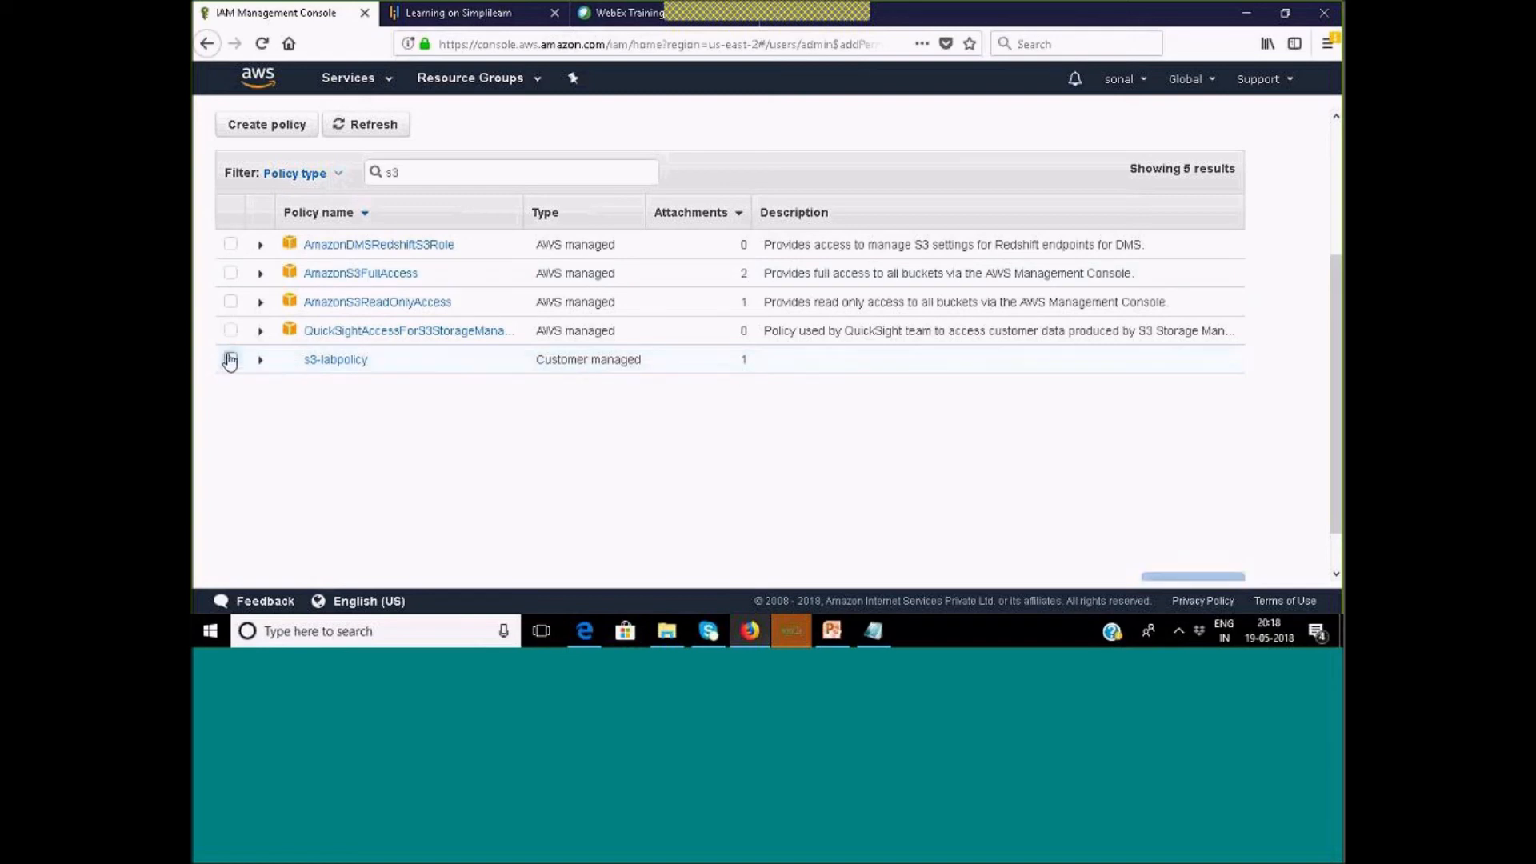
pyautogui.click(230, 301)
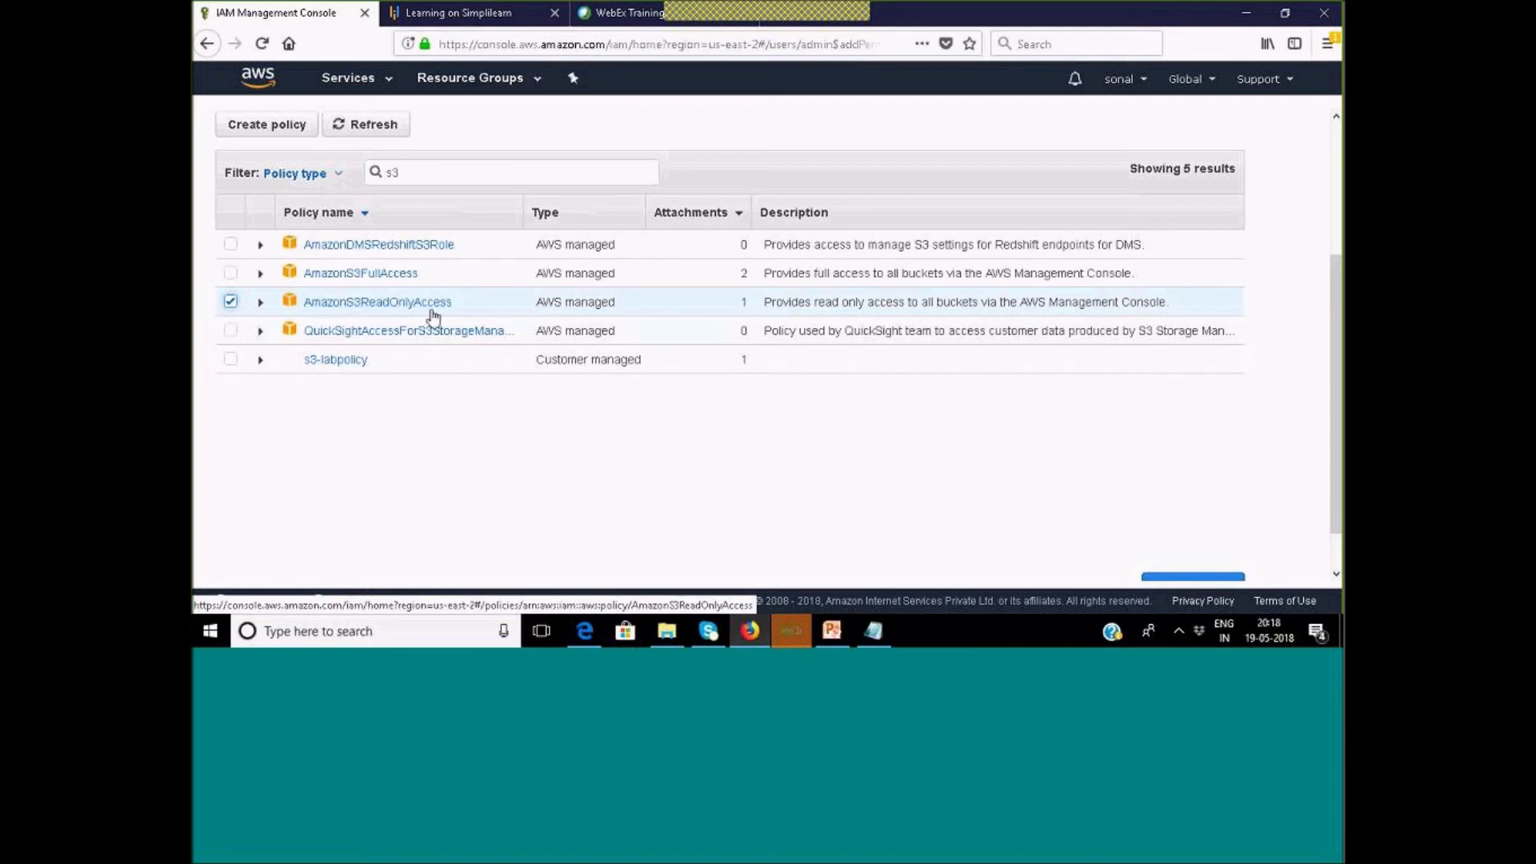
pyautogui.scroll(-2, 811, 424)
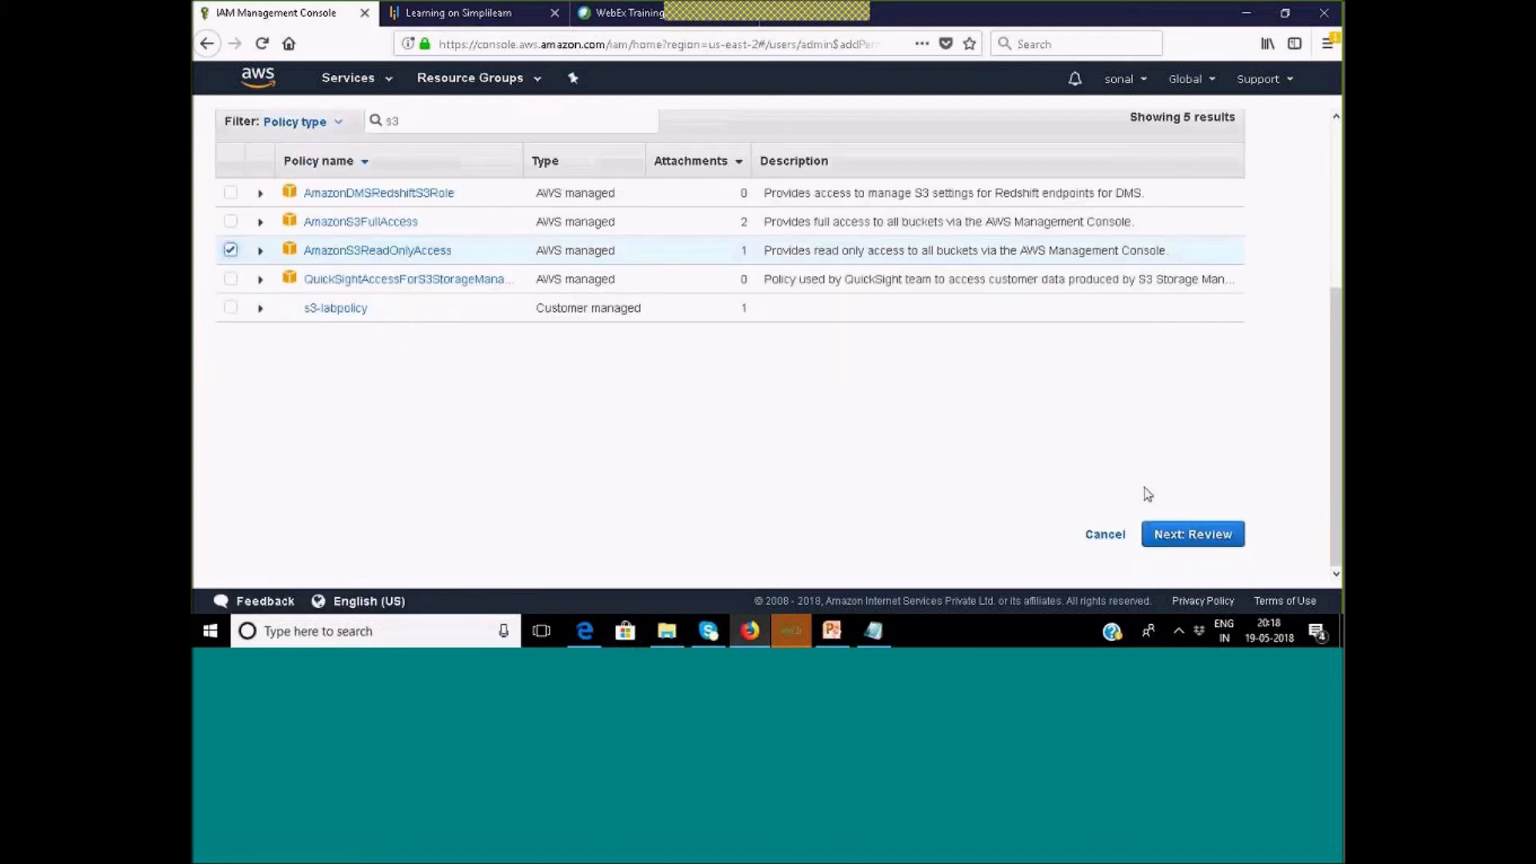
pyautogui.click(1189, 536)
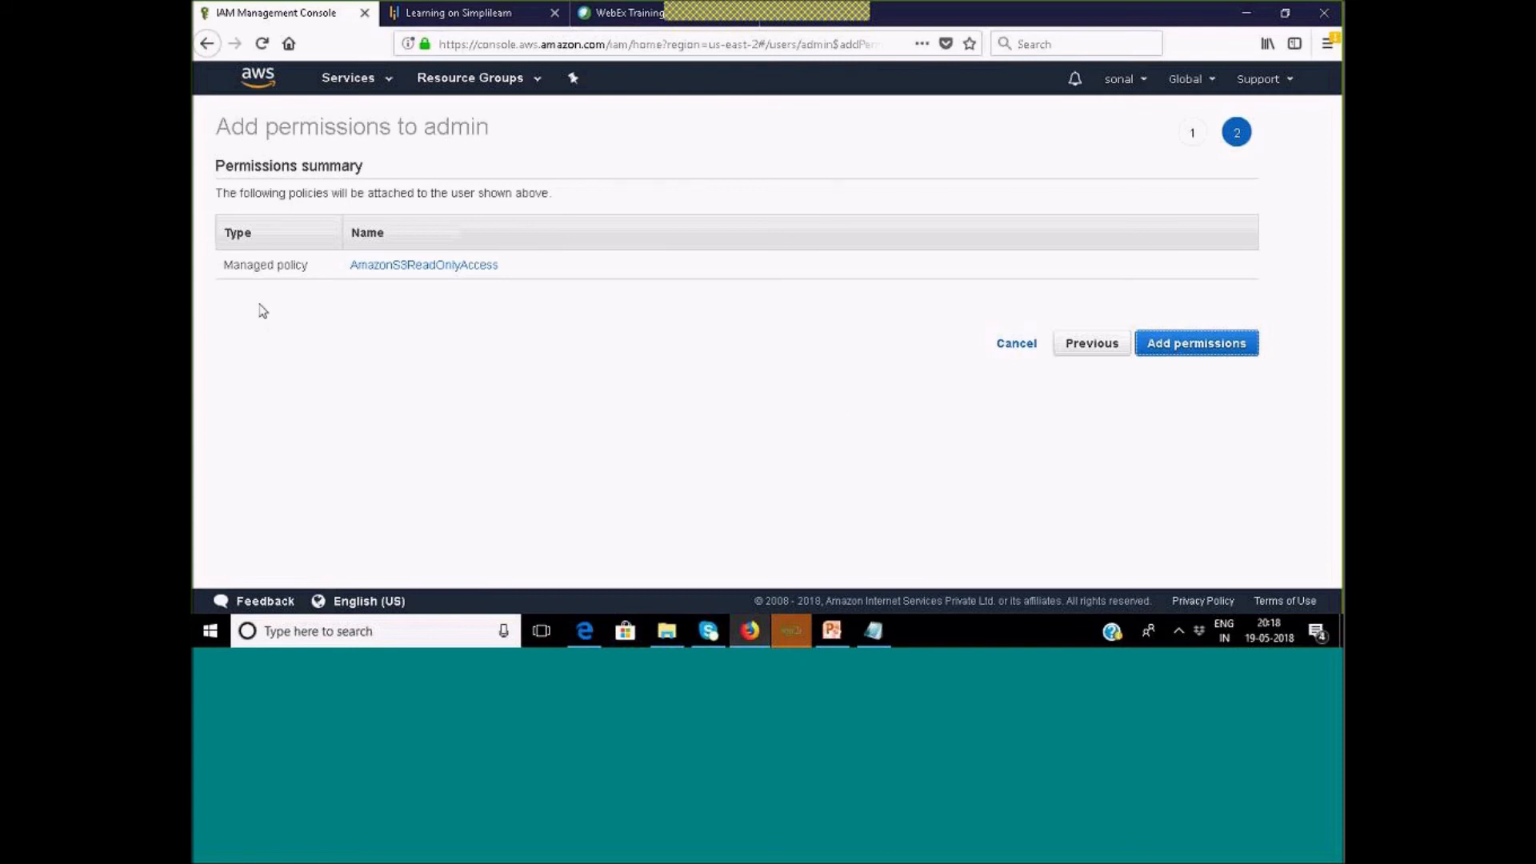
pyautogui.click(1204, 356)
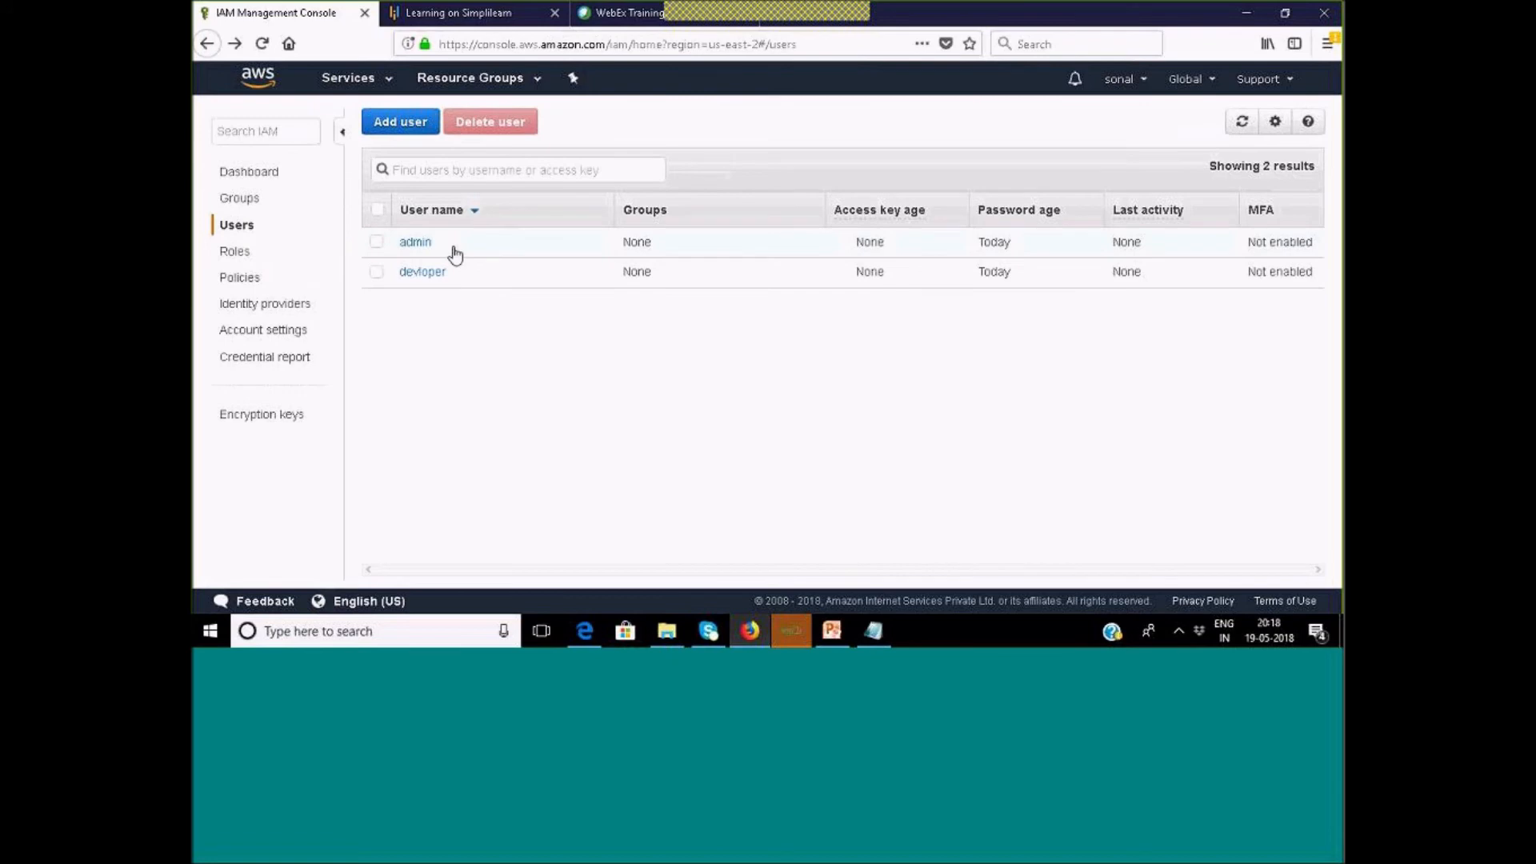
# Reload the EC2 tab, close Edge's console tabs leaving a new tab, then reopen admin in IAM.
pyautogui.click(584, 631)
pyautogui.click(319, 14)
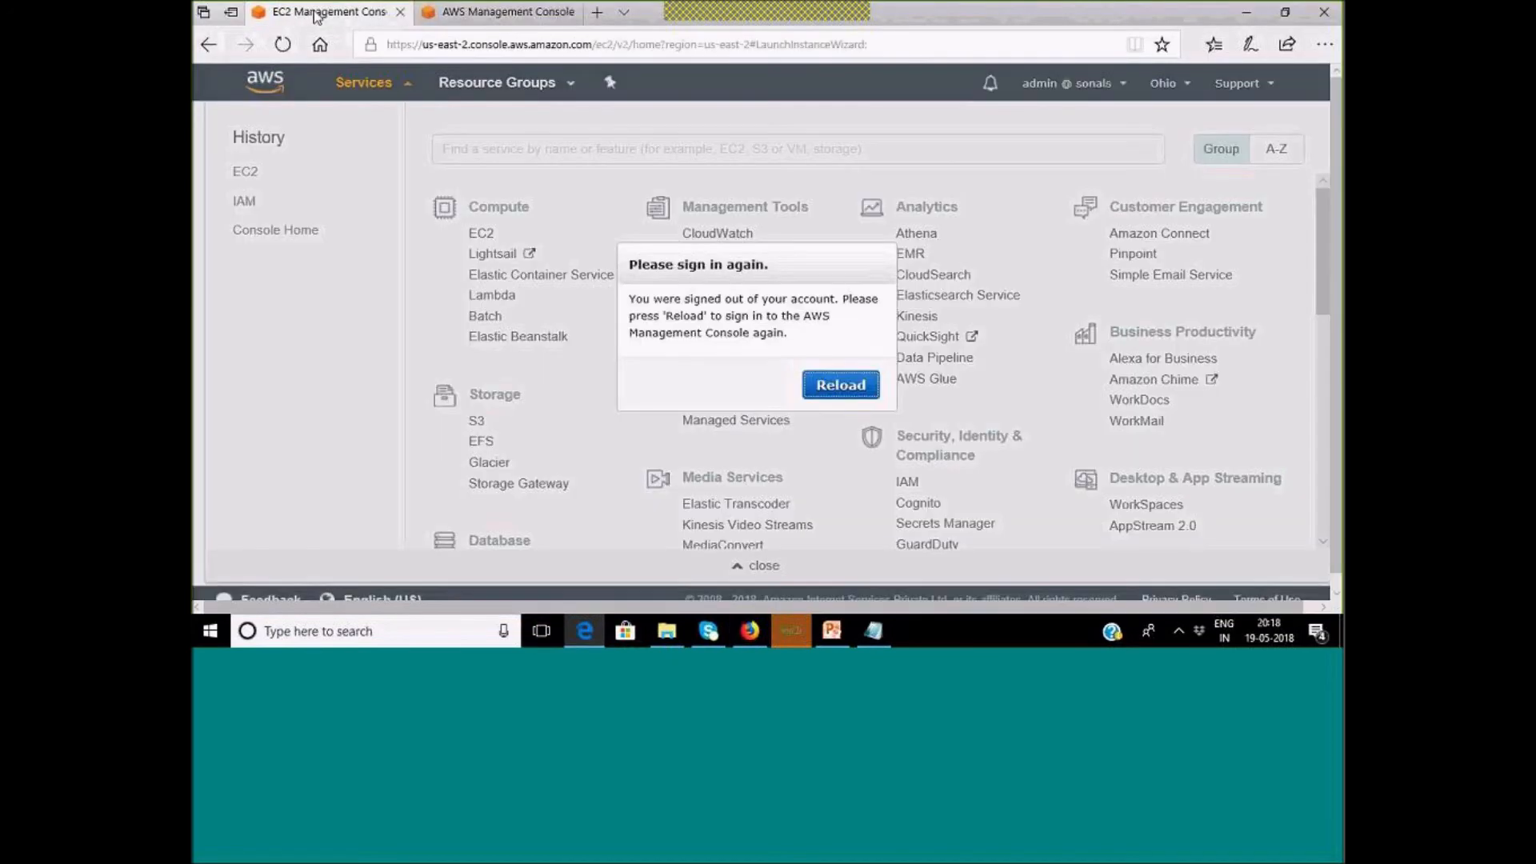
pyautogui.click(868, 389)
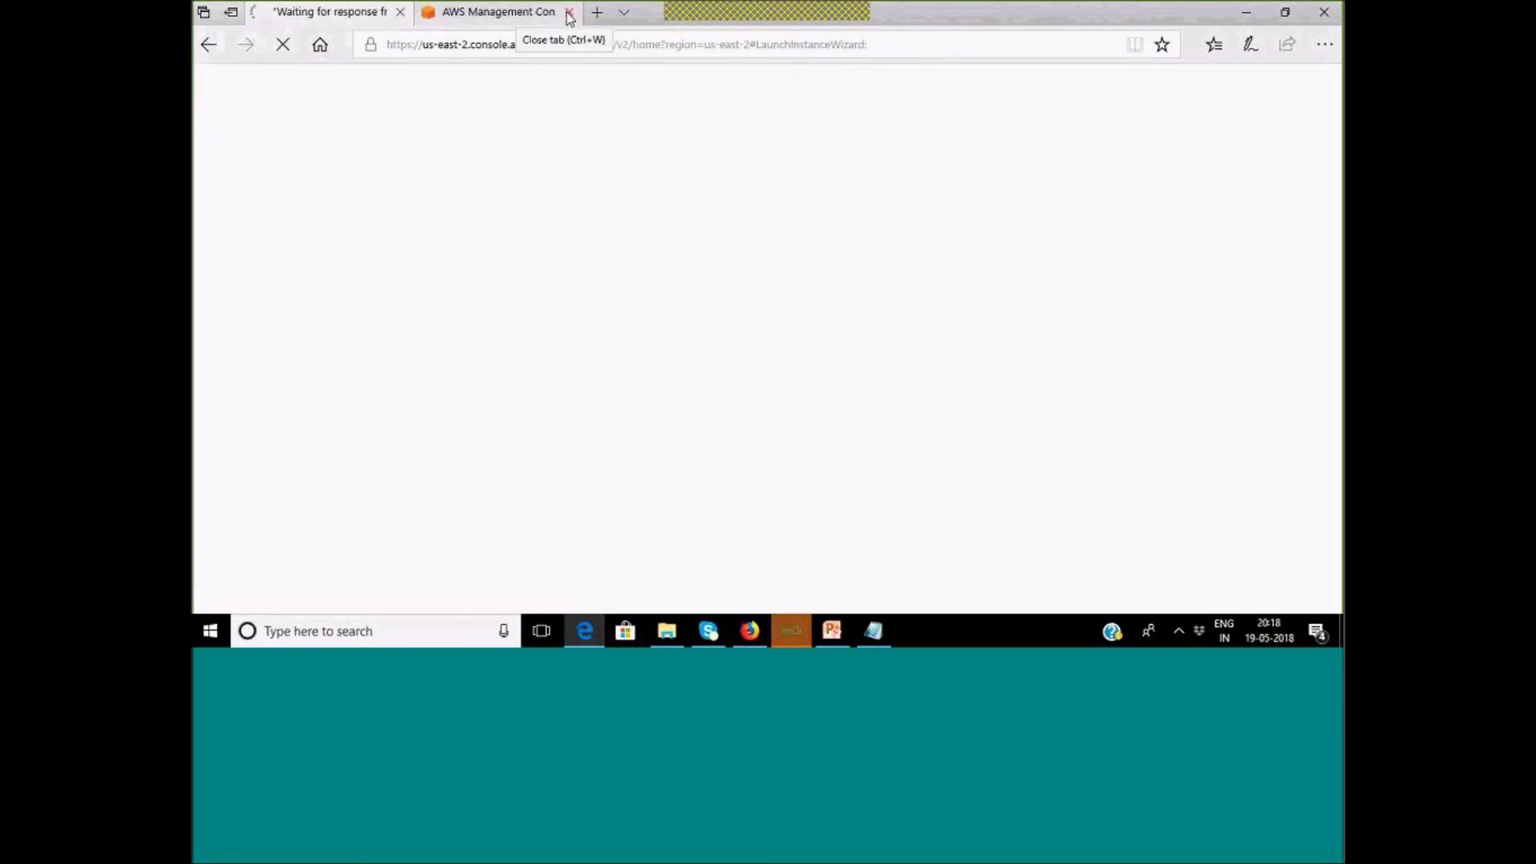
pyautogui.click(569, 14)
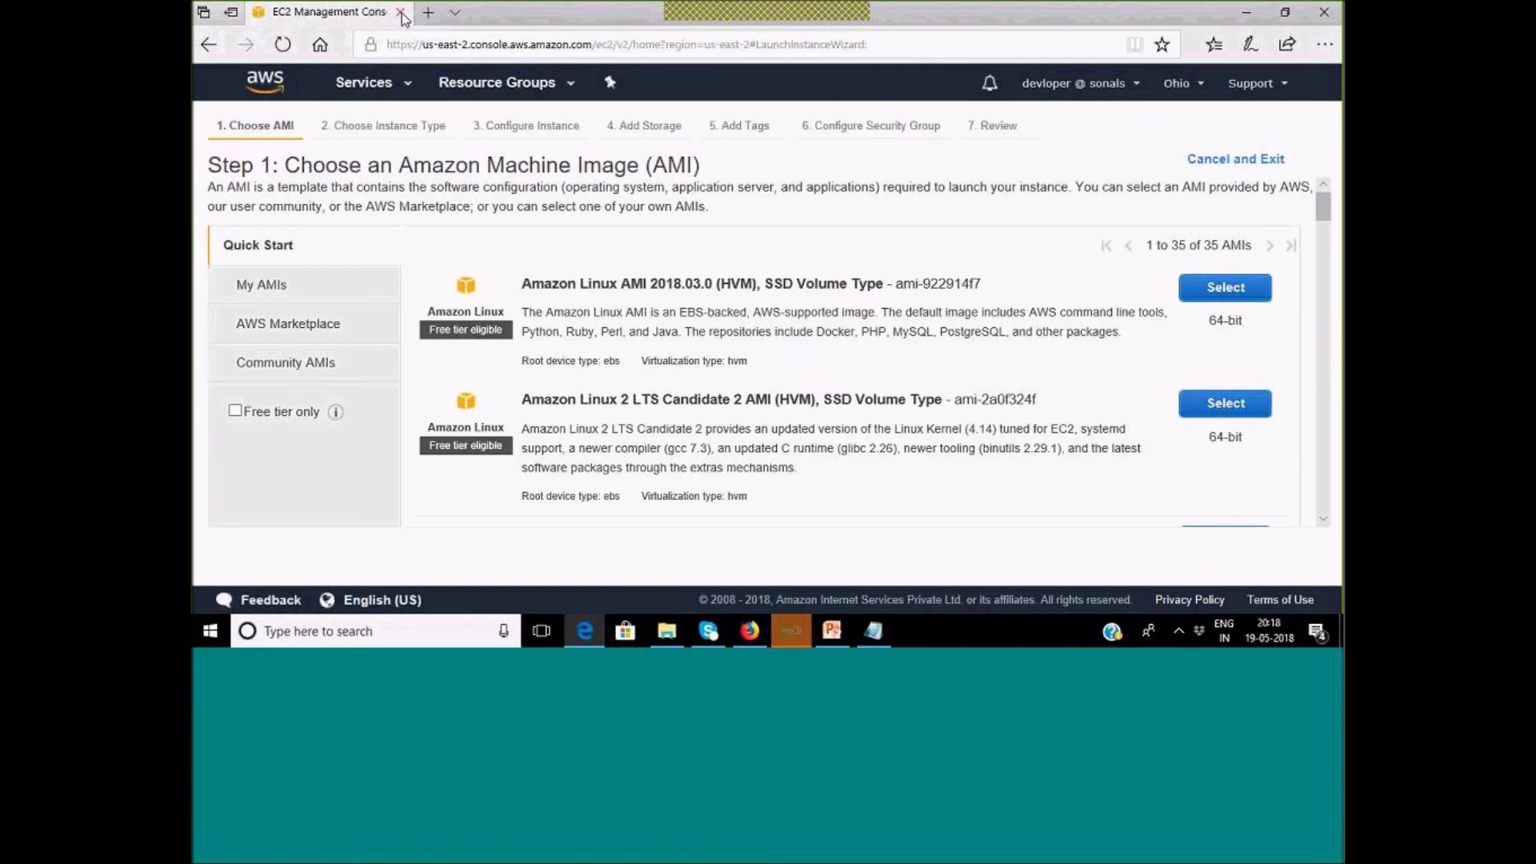
pyautogui.click(428, 14)
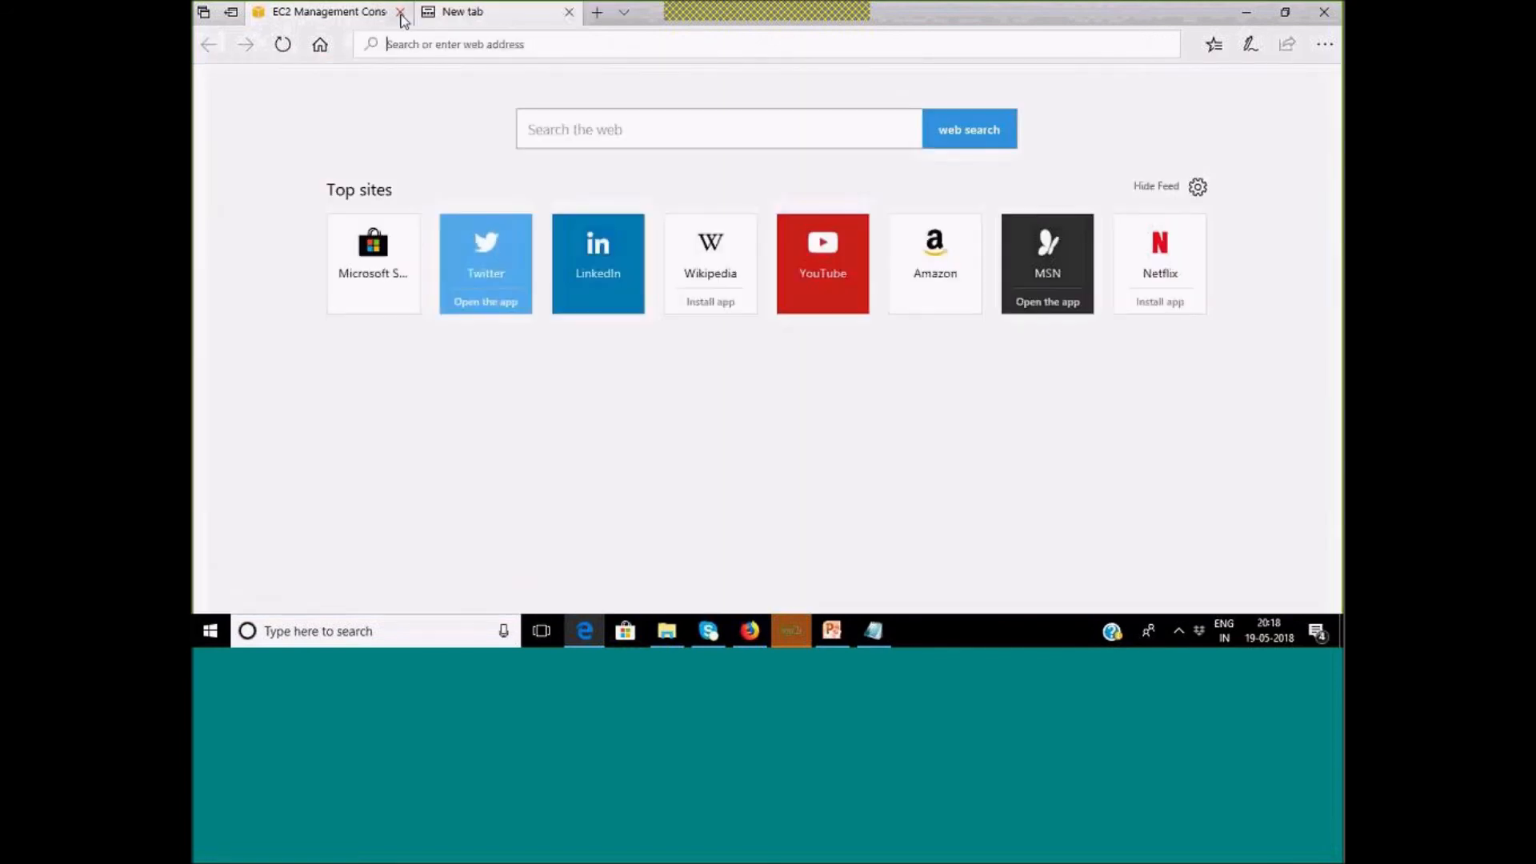
pyautogui.click(400, 12)
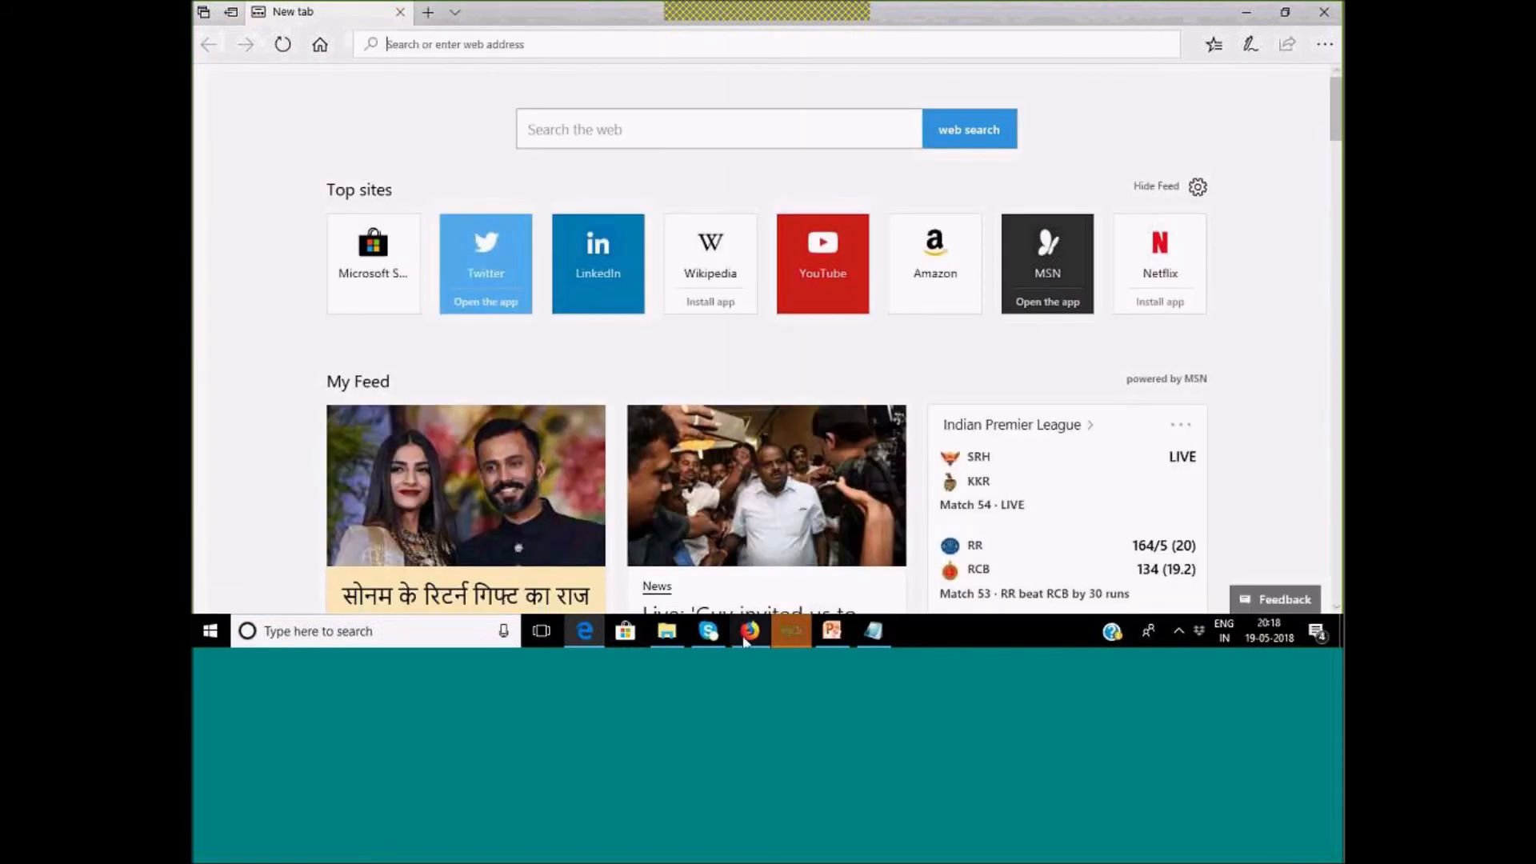
pyautogui.click(749, 631)
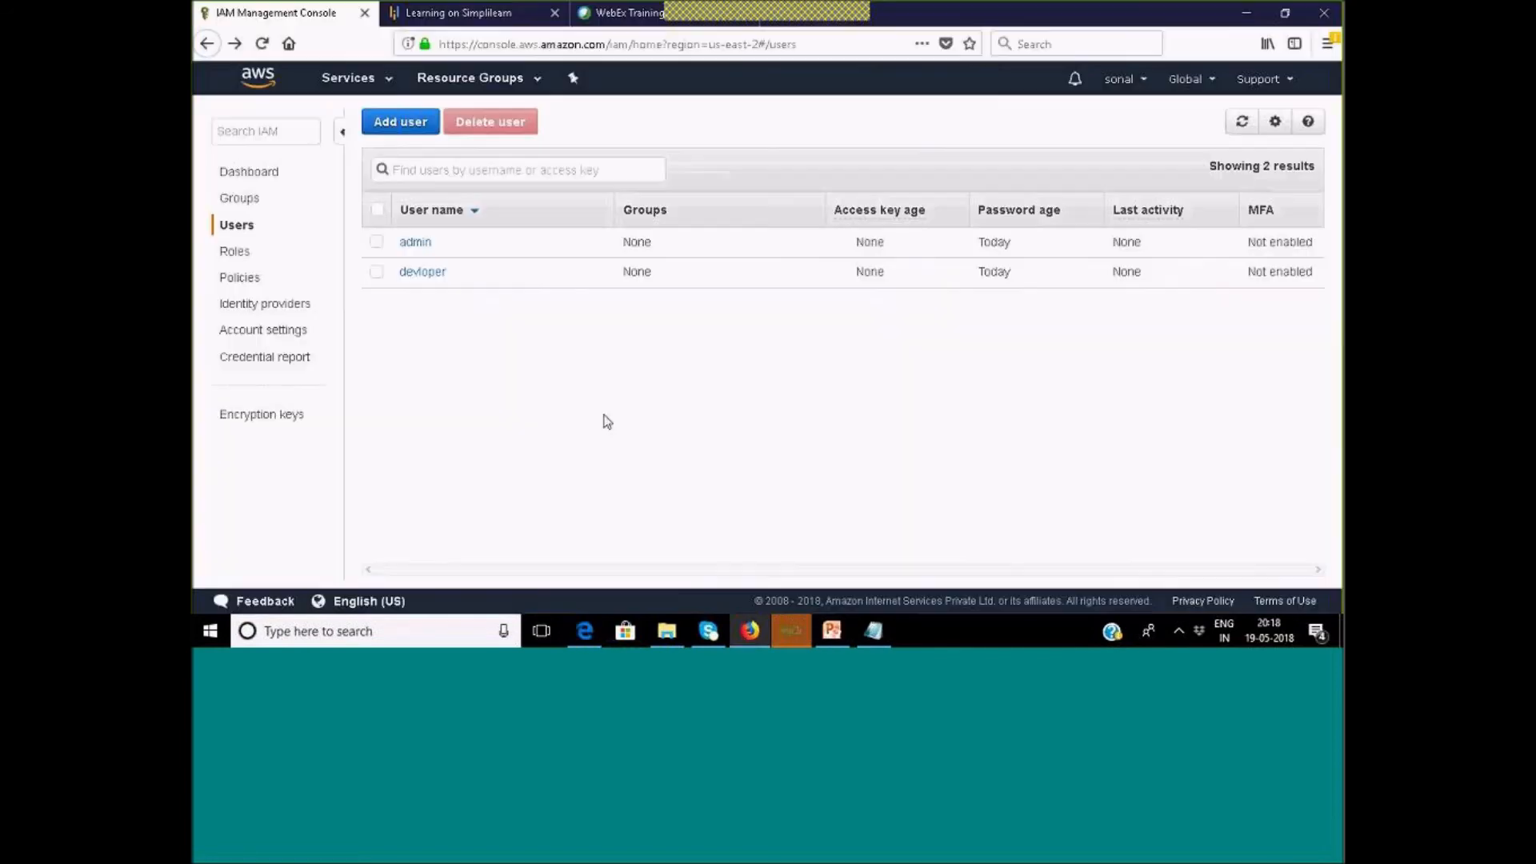
pyautogui.click(415, 242)
# Copy admin's console sign-in link from Security credentials and open it in Edge.
pyautogui.click(628, 300)
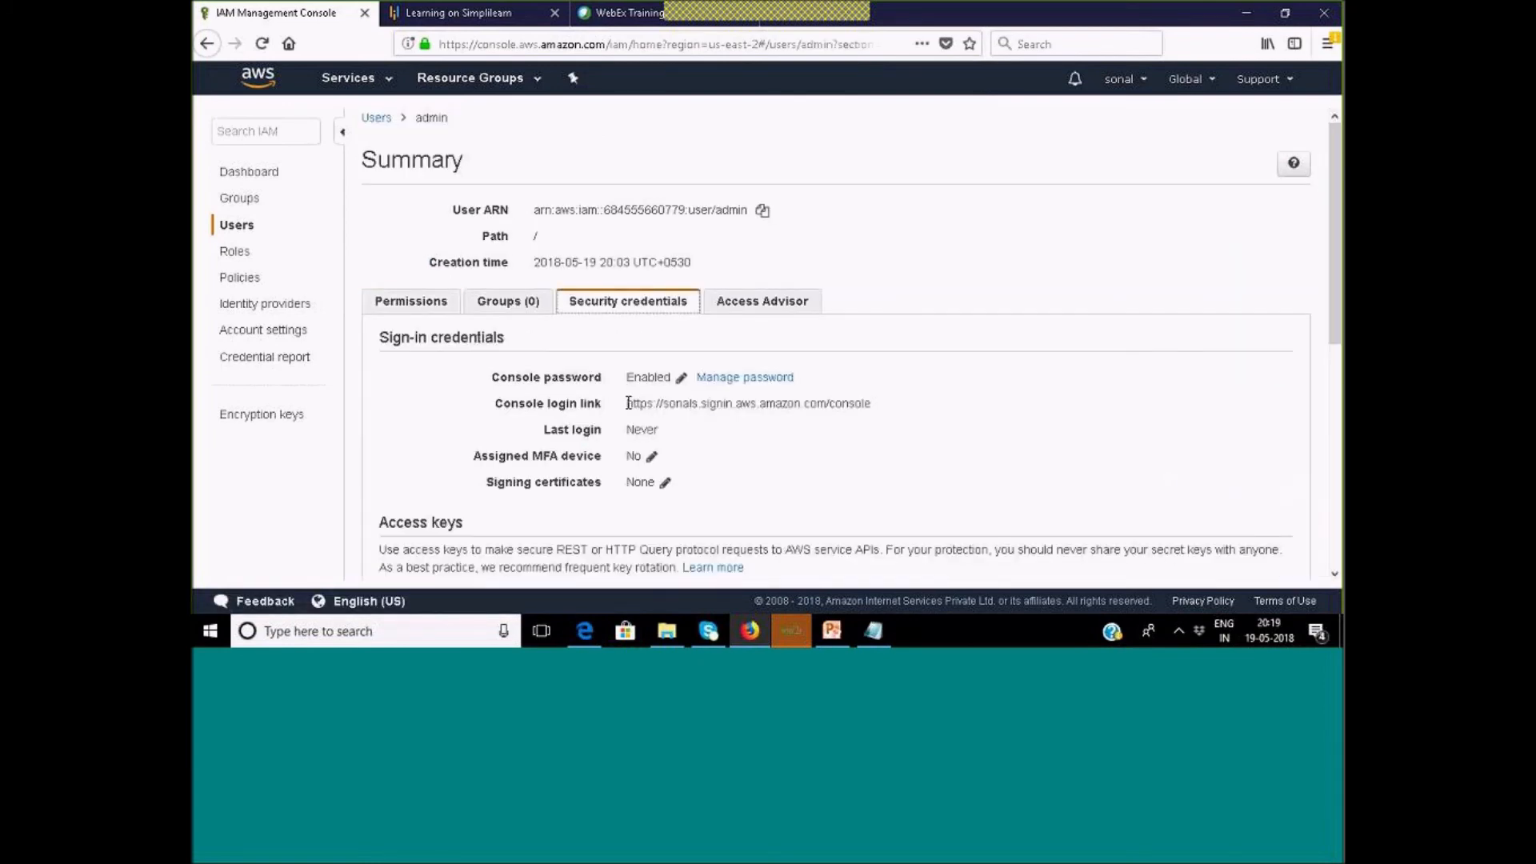
pyautogui.moveTo(625, 404); pyautogui.dragTo(883, 407)
pyautogui.click(745, 635)
pyautogui.write('https://sonals.signin.aws.amazon.com/console')
pyautogui.press('Return')
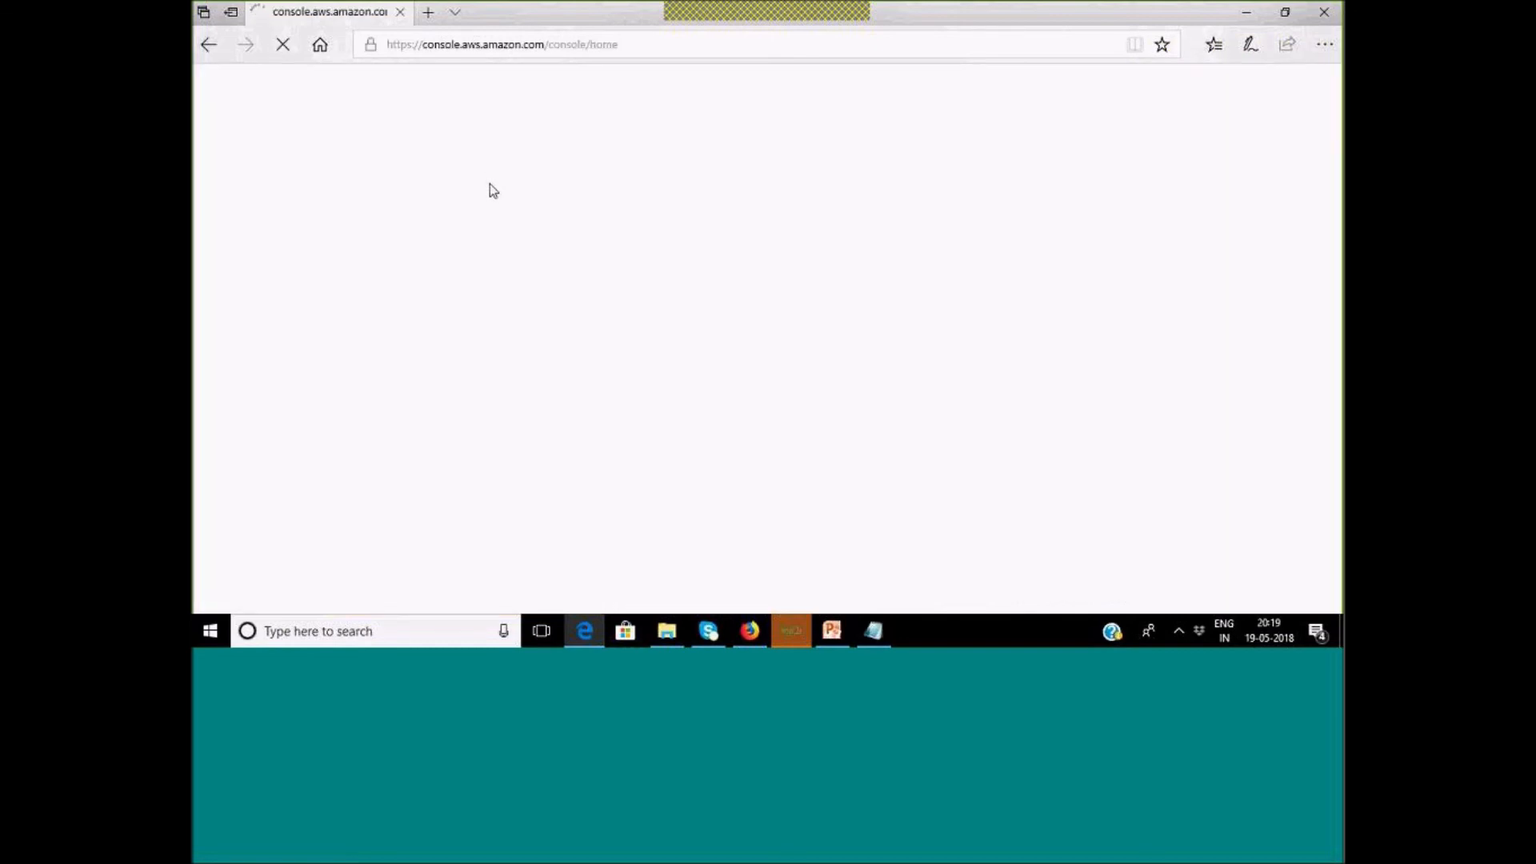
# Sign in with user name admin and the account password.
pyautogui.write('ad')
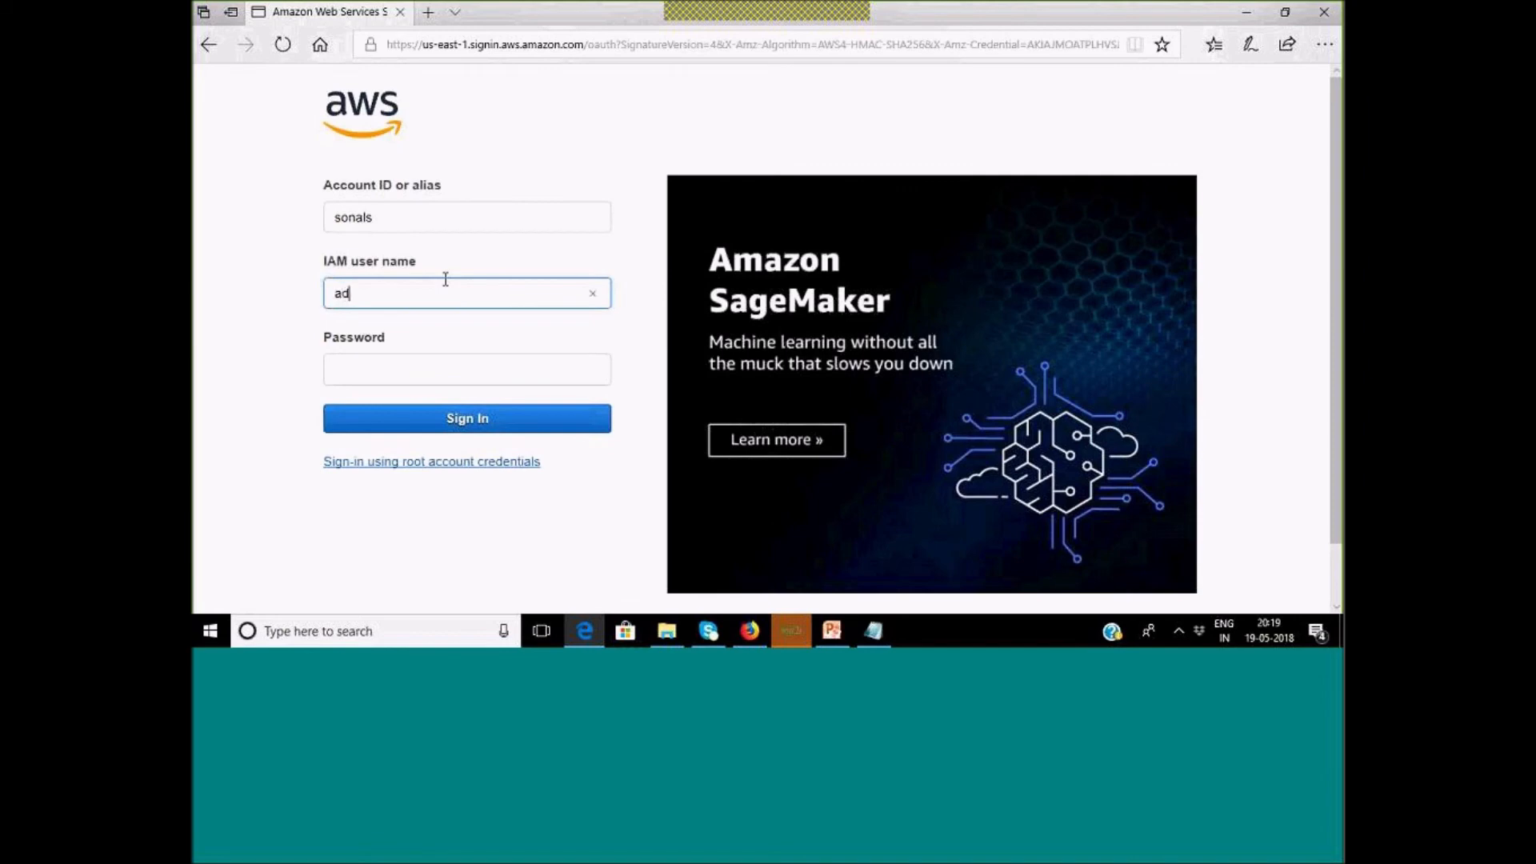
pyautogui.write('min')
pyautogui.click(477, 374)
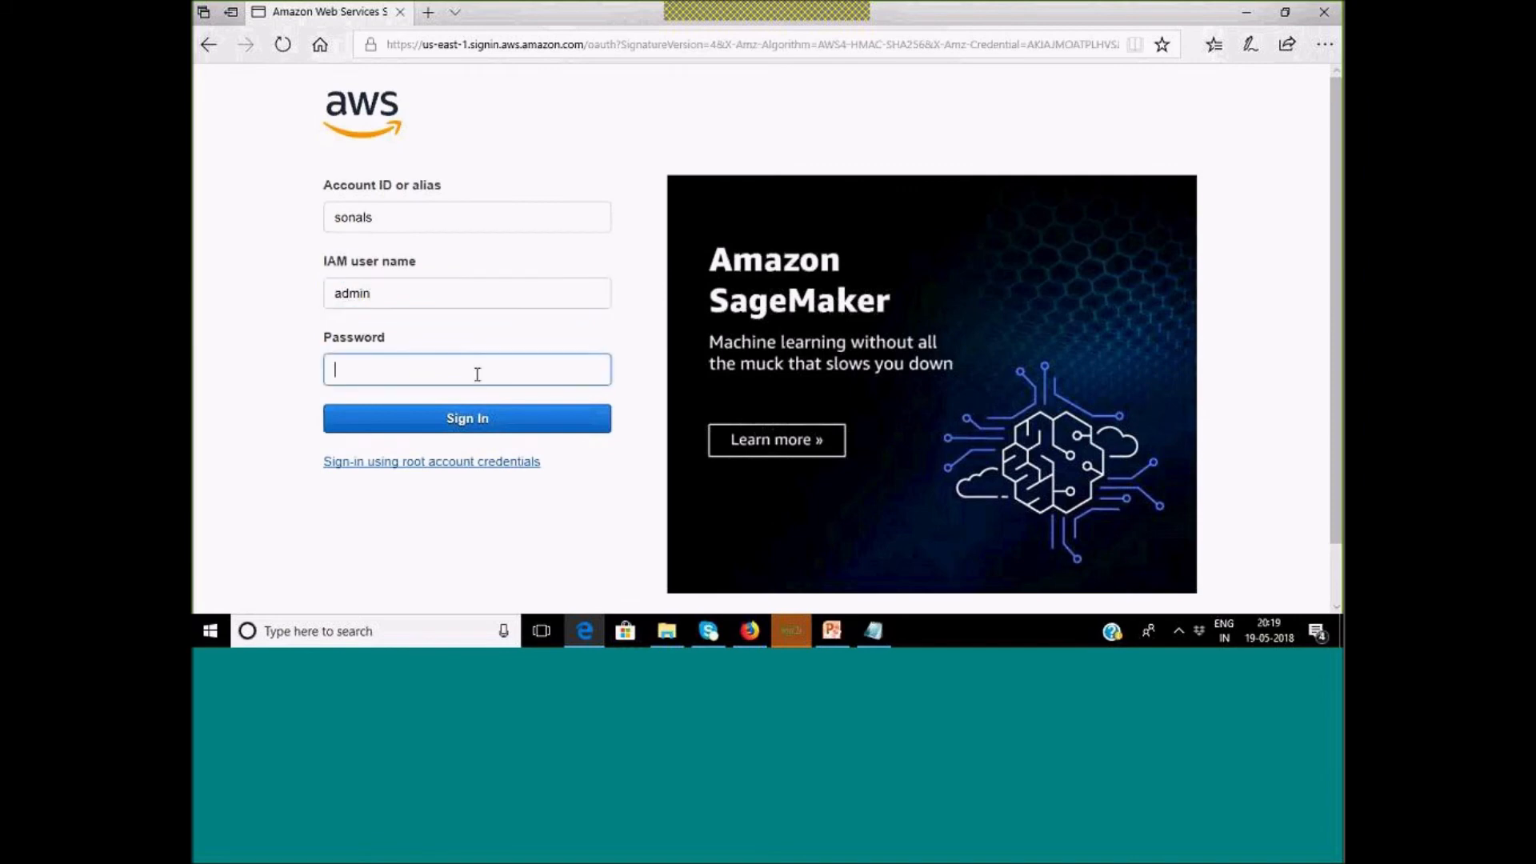
pyautogui.write('*****')
pyautogui.click(498, 422)
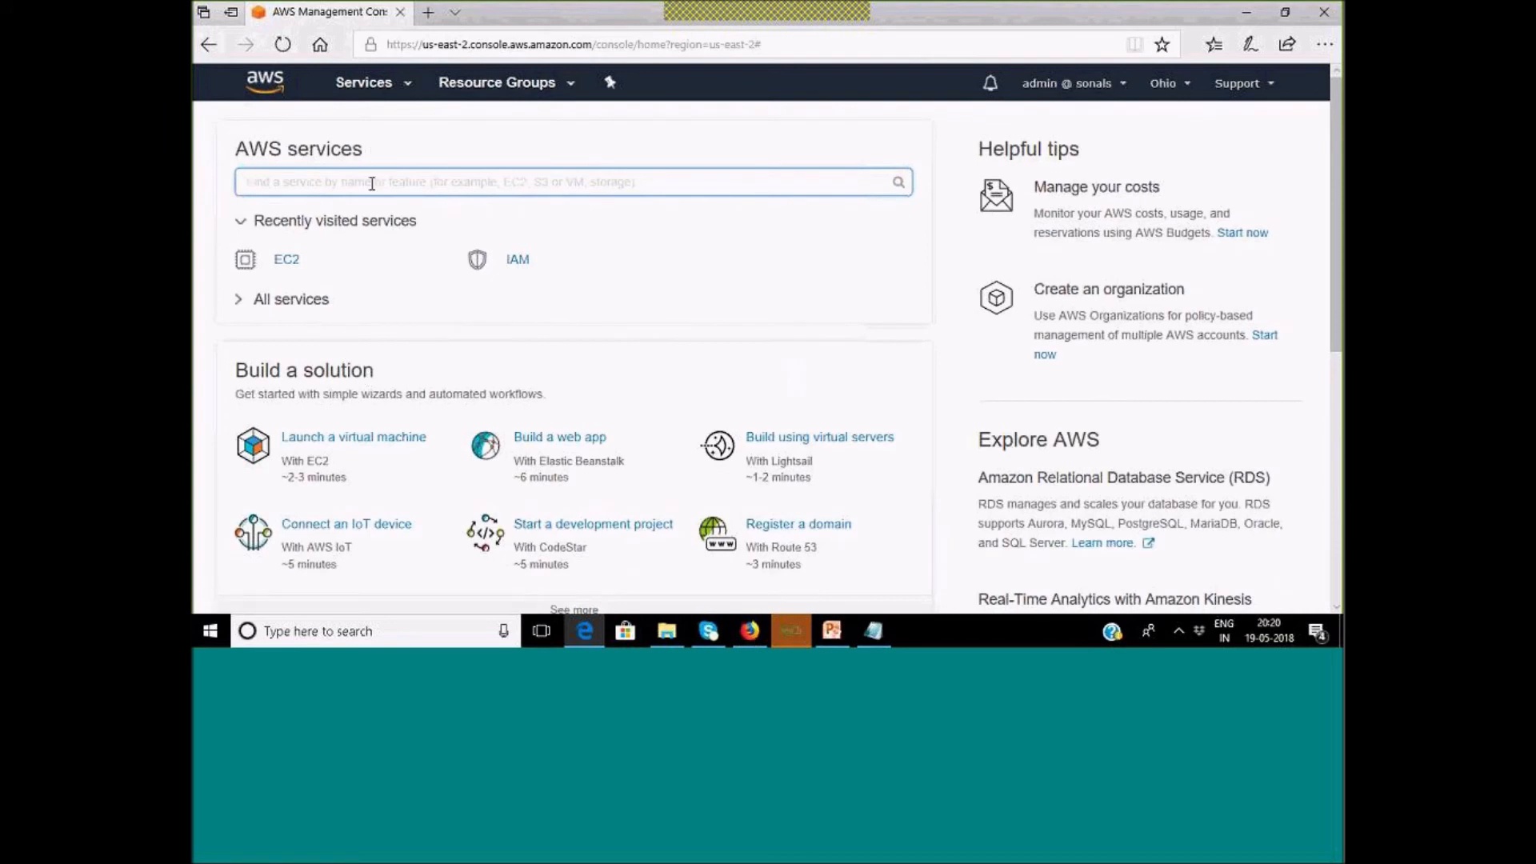
# Open S3 via the services search and browse the public bucket's sproject folder.
pyautogui.write('s3')
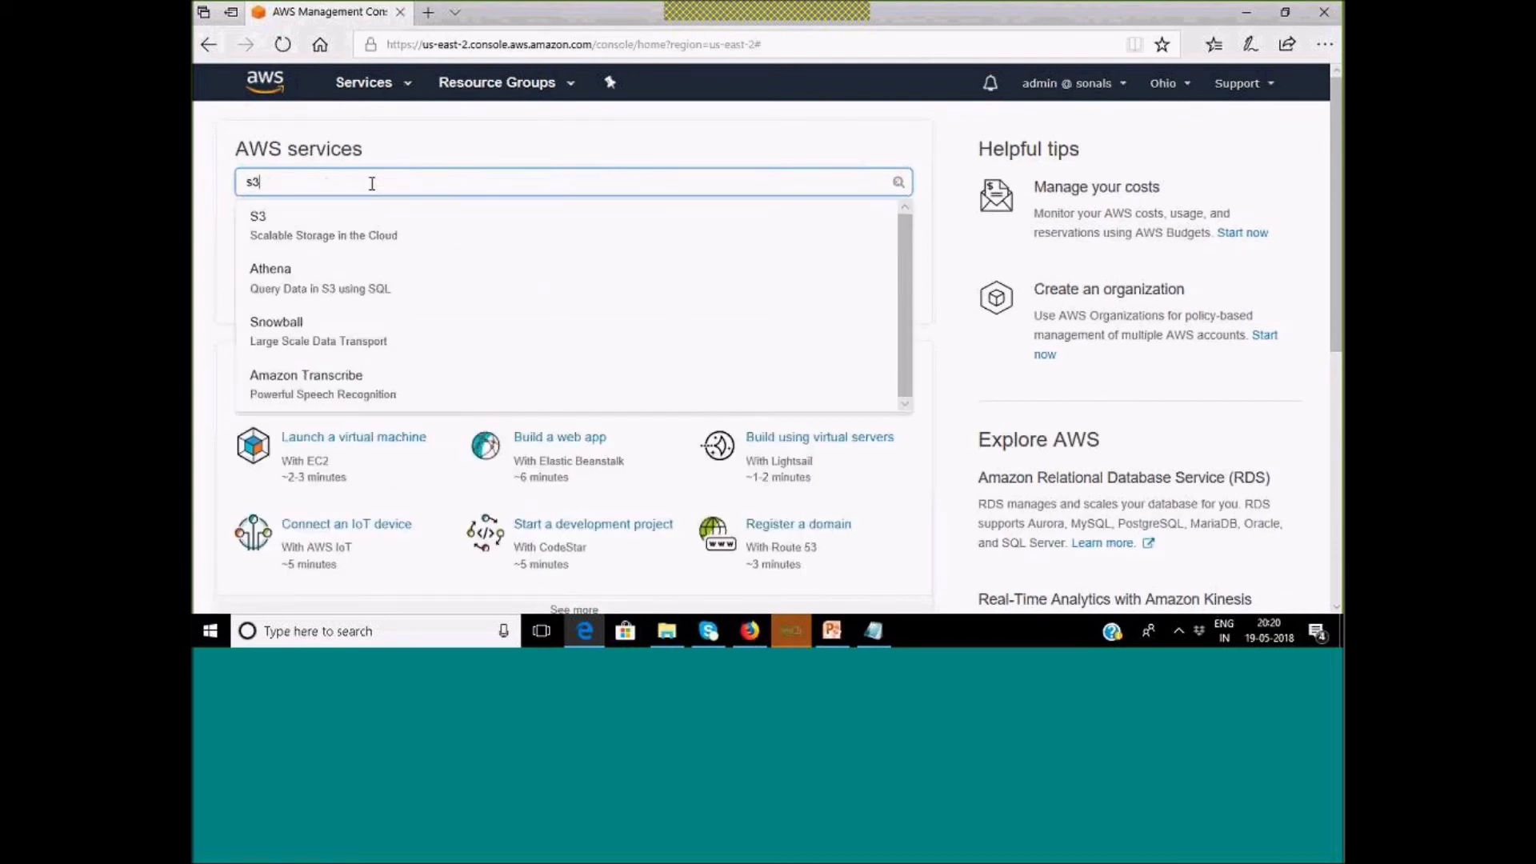
pyautogui.click(267, 223)
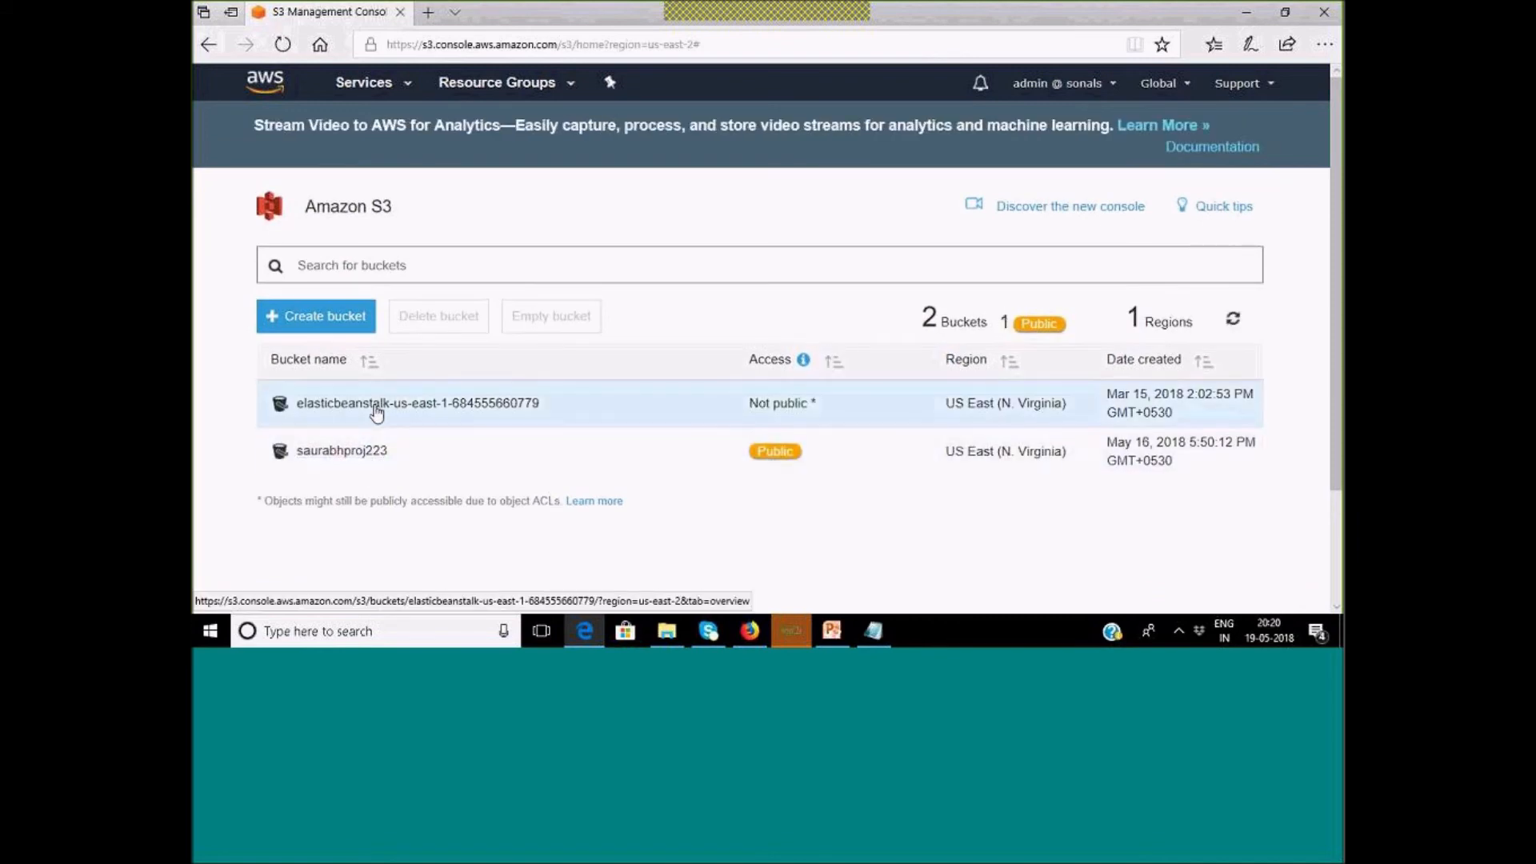
pyautogui.click(344, 456)
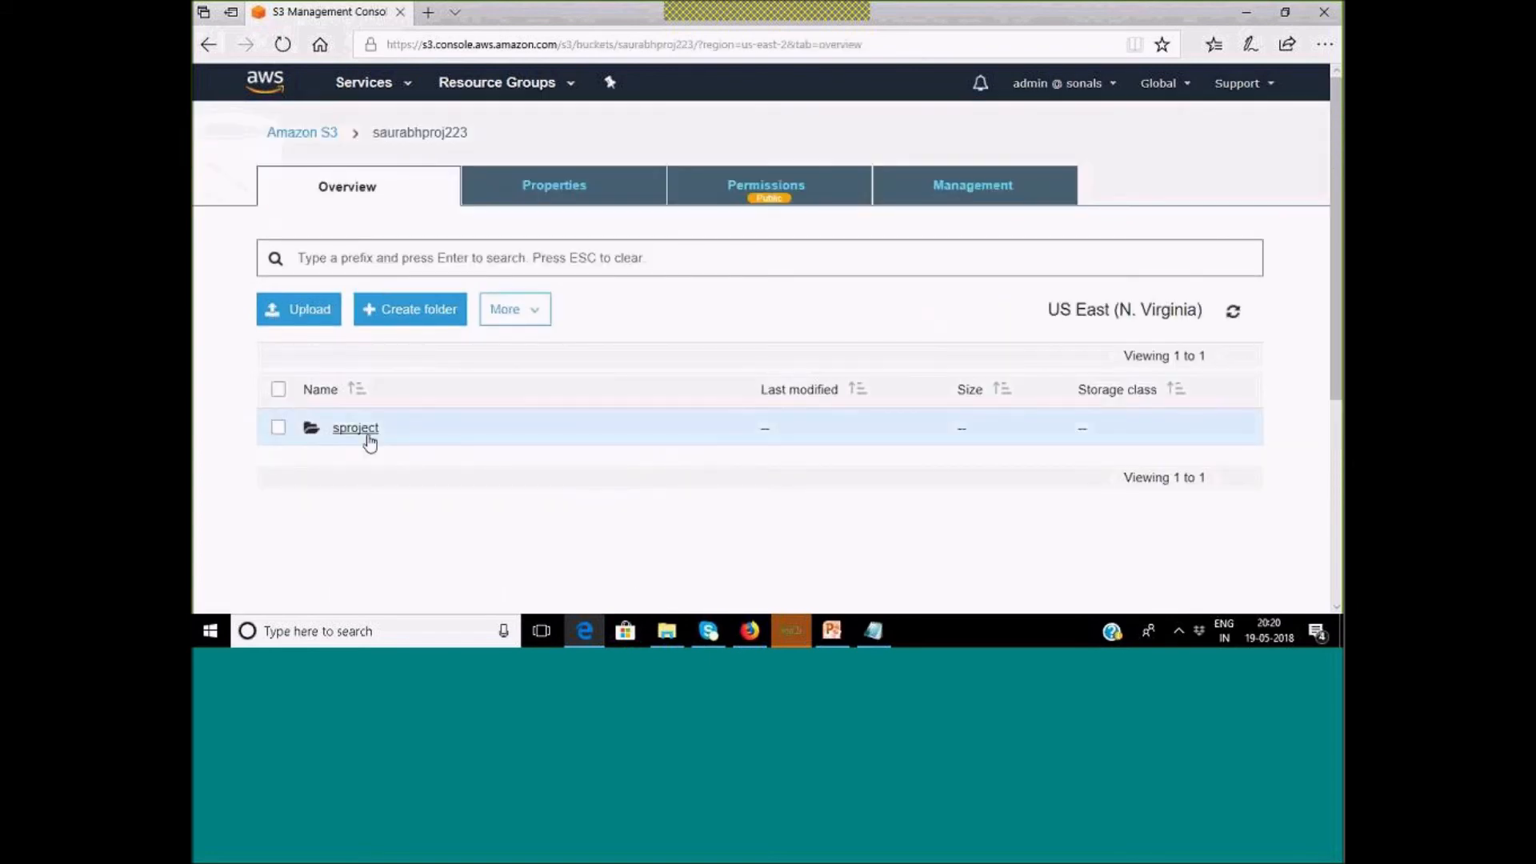
pyautogui.click(355, 428)
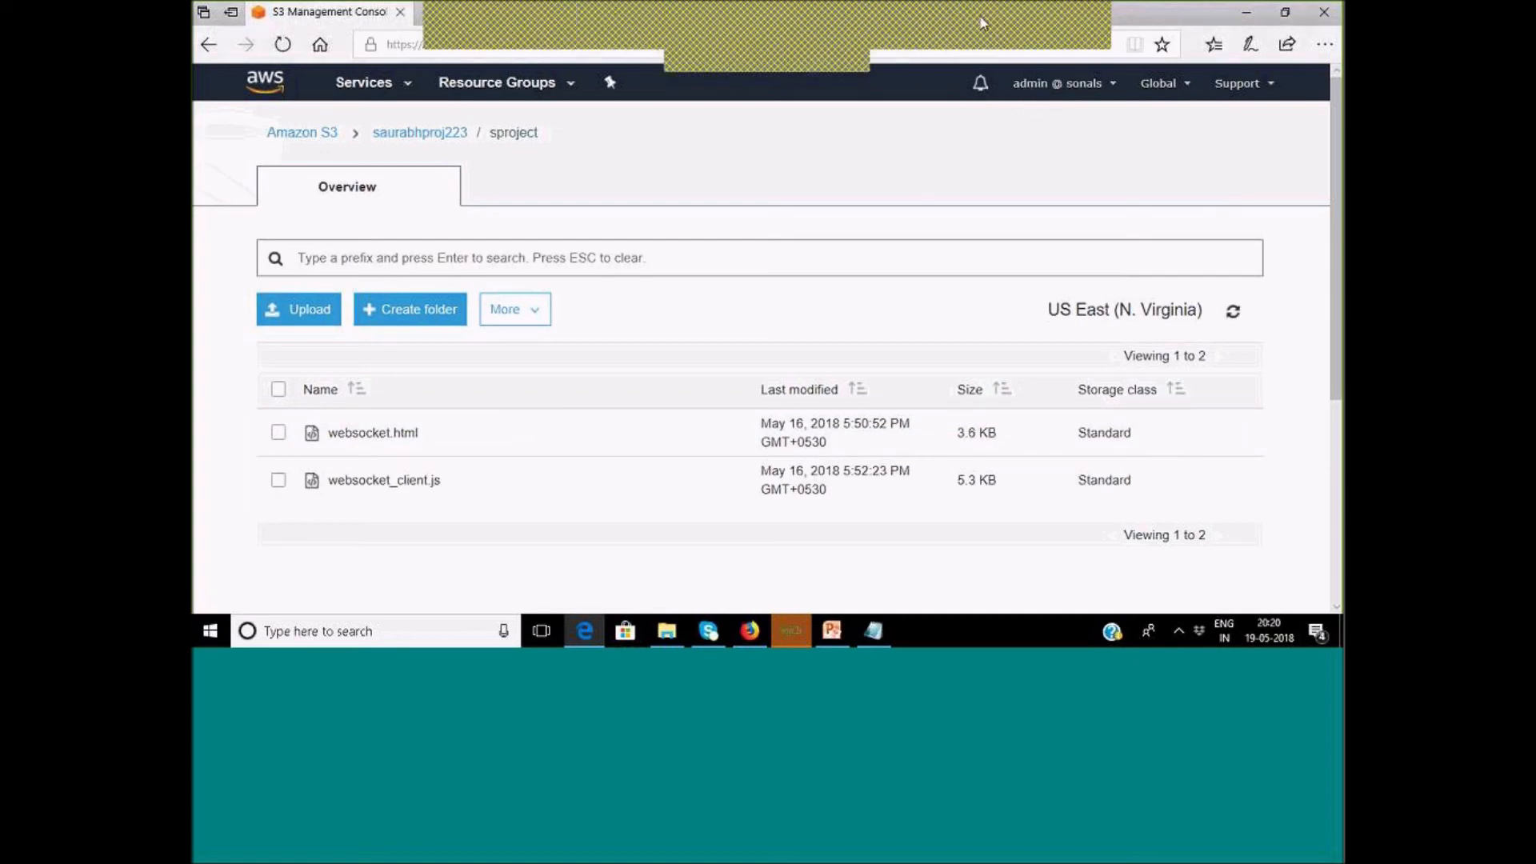
pyautogui.moveTo(1017, 84)
pyautogui.mouseDown()
pyautogui.moveTo(1136, 68)
pyautogui.moveTo(1021, 81)
pyautogui.mouseUp()
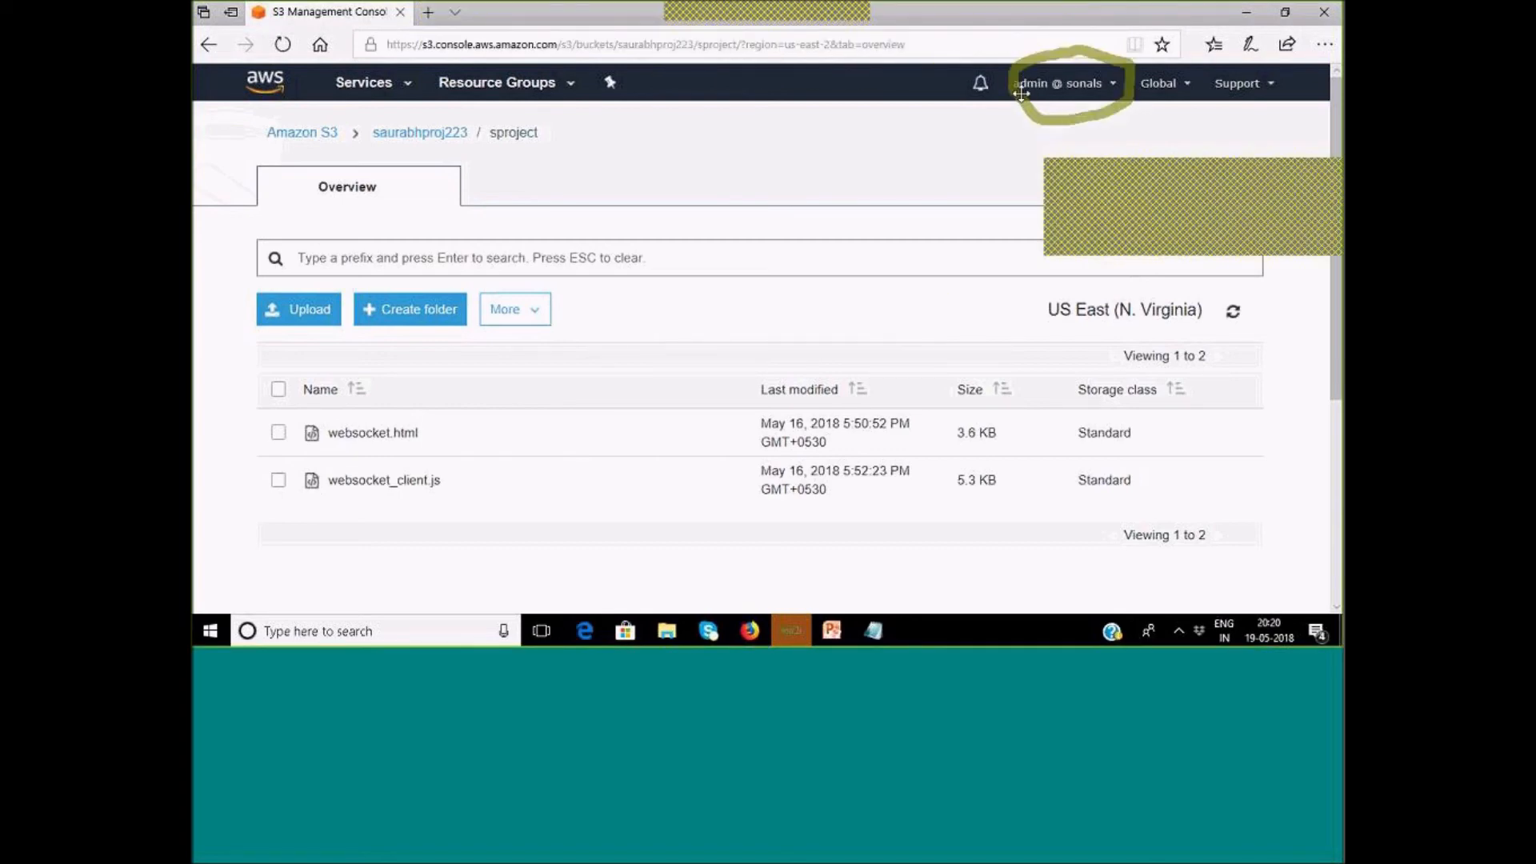
pyautogui.press('b')
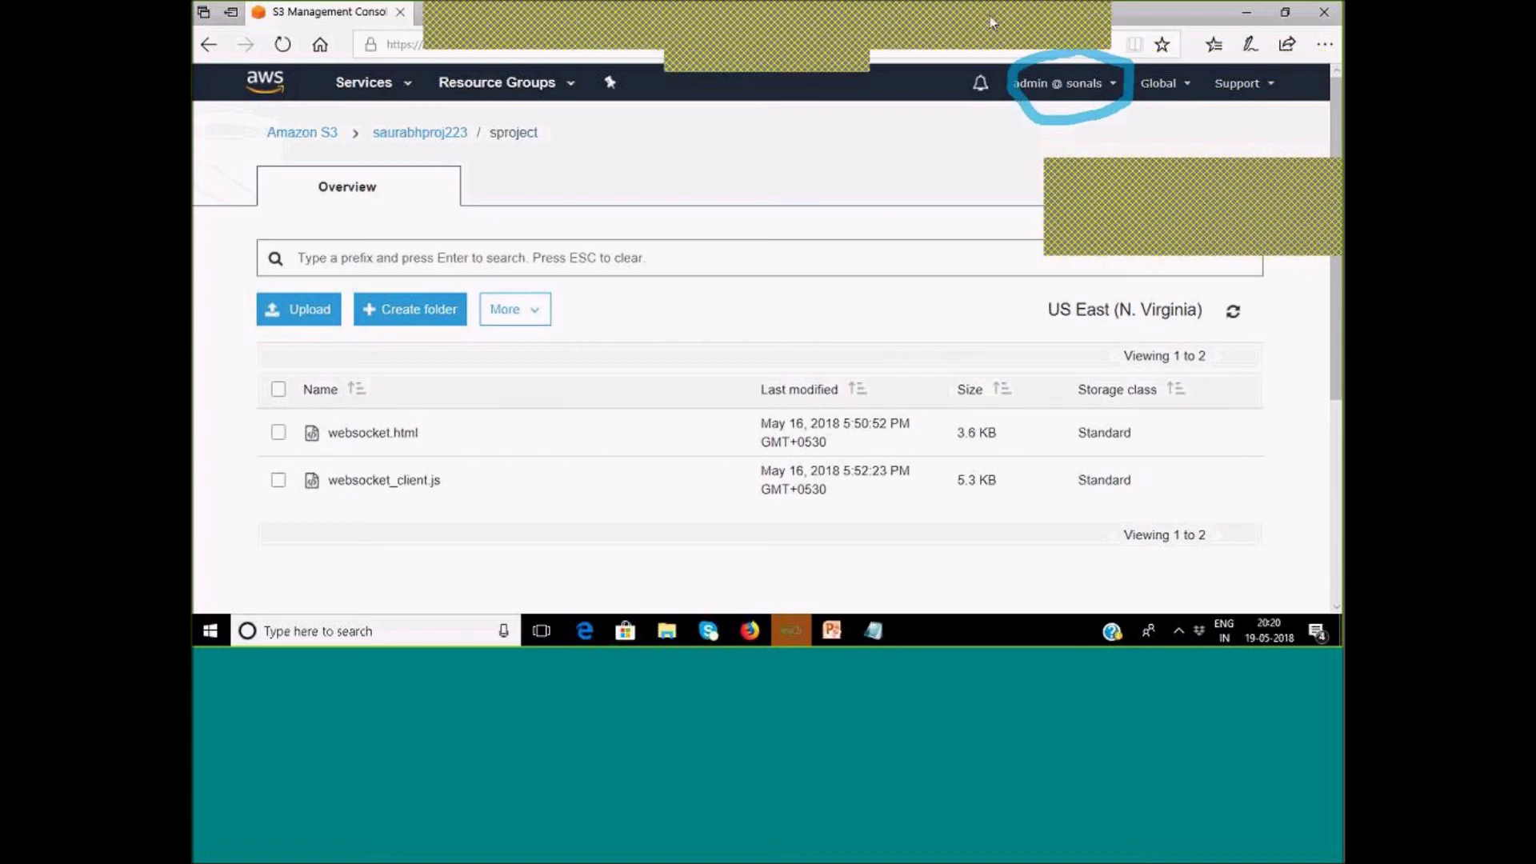
pyautogui.press('Escape')
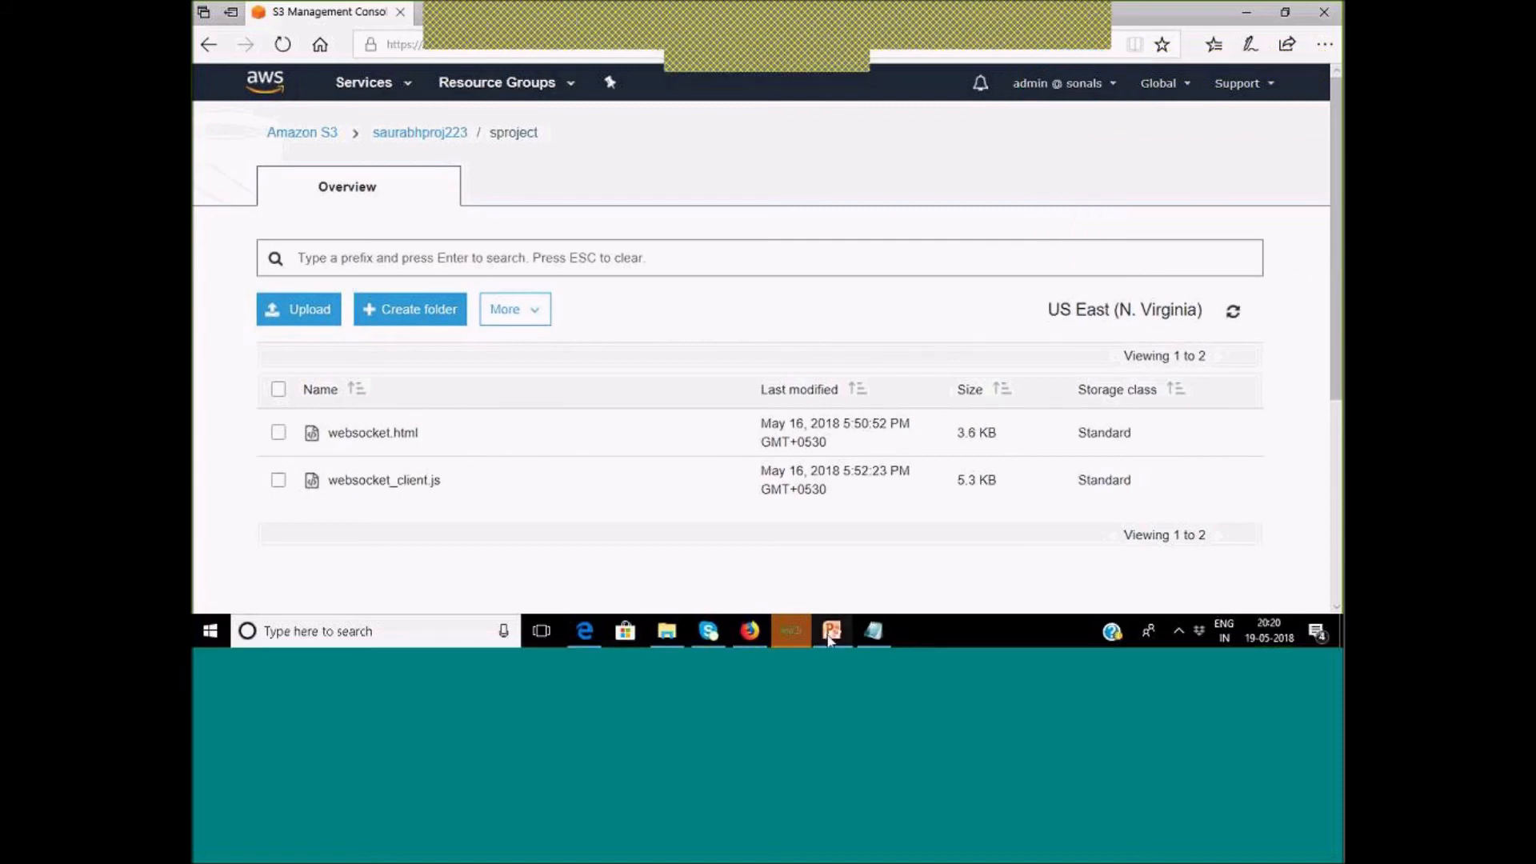
# After checking the IAM window, navigate from the folder back up to the S3 bucket list.
pyautogui.click(724, 560)
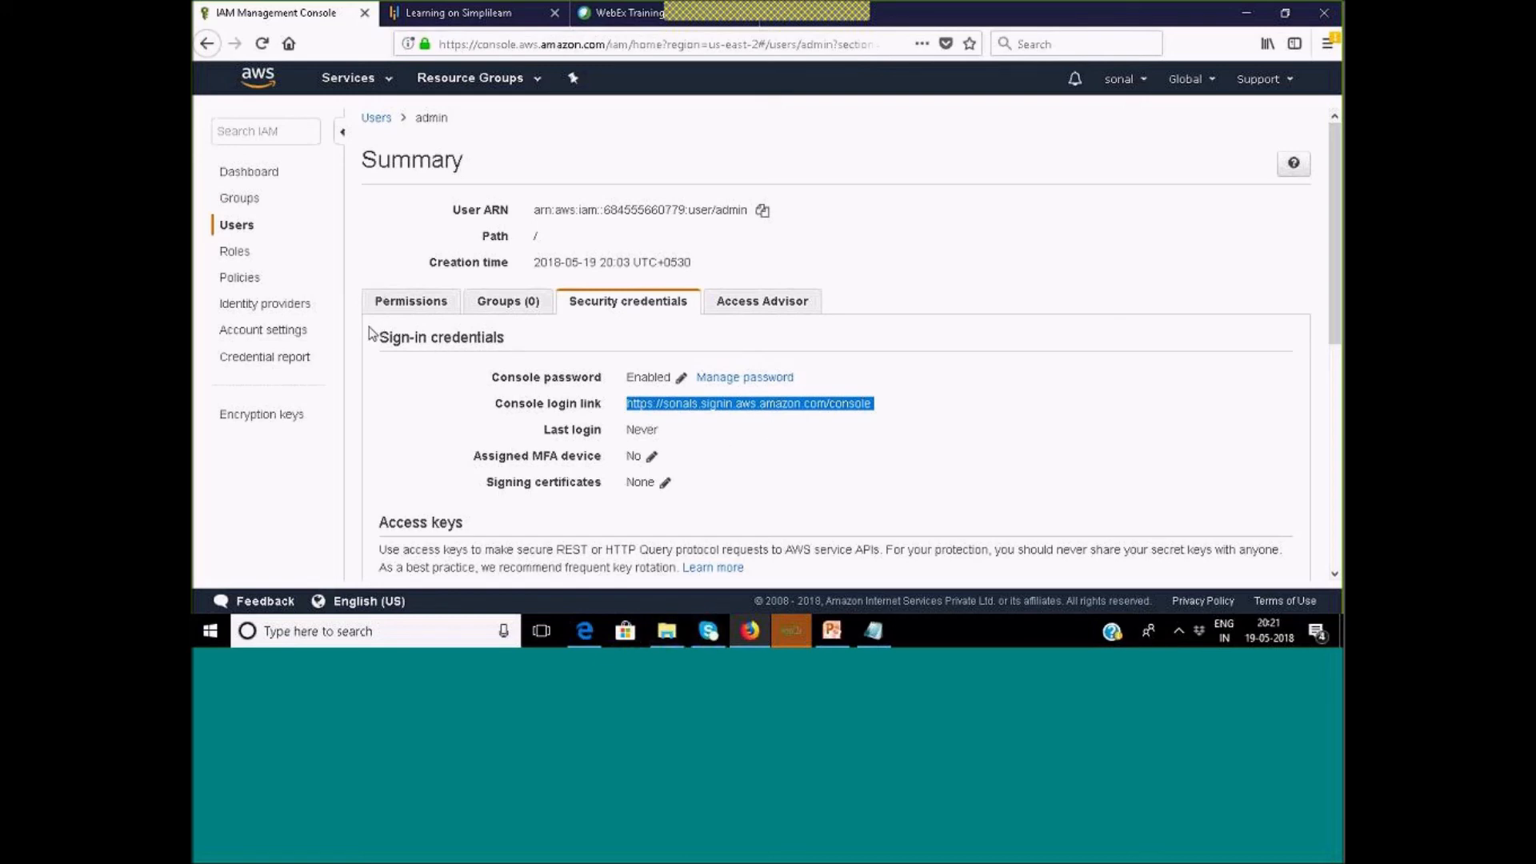
pyautogui.click(577, 631)
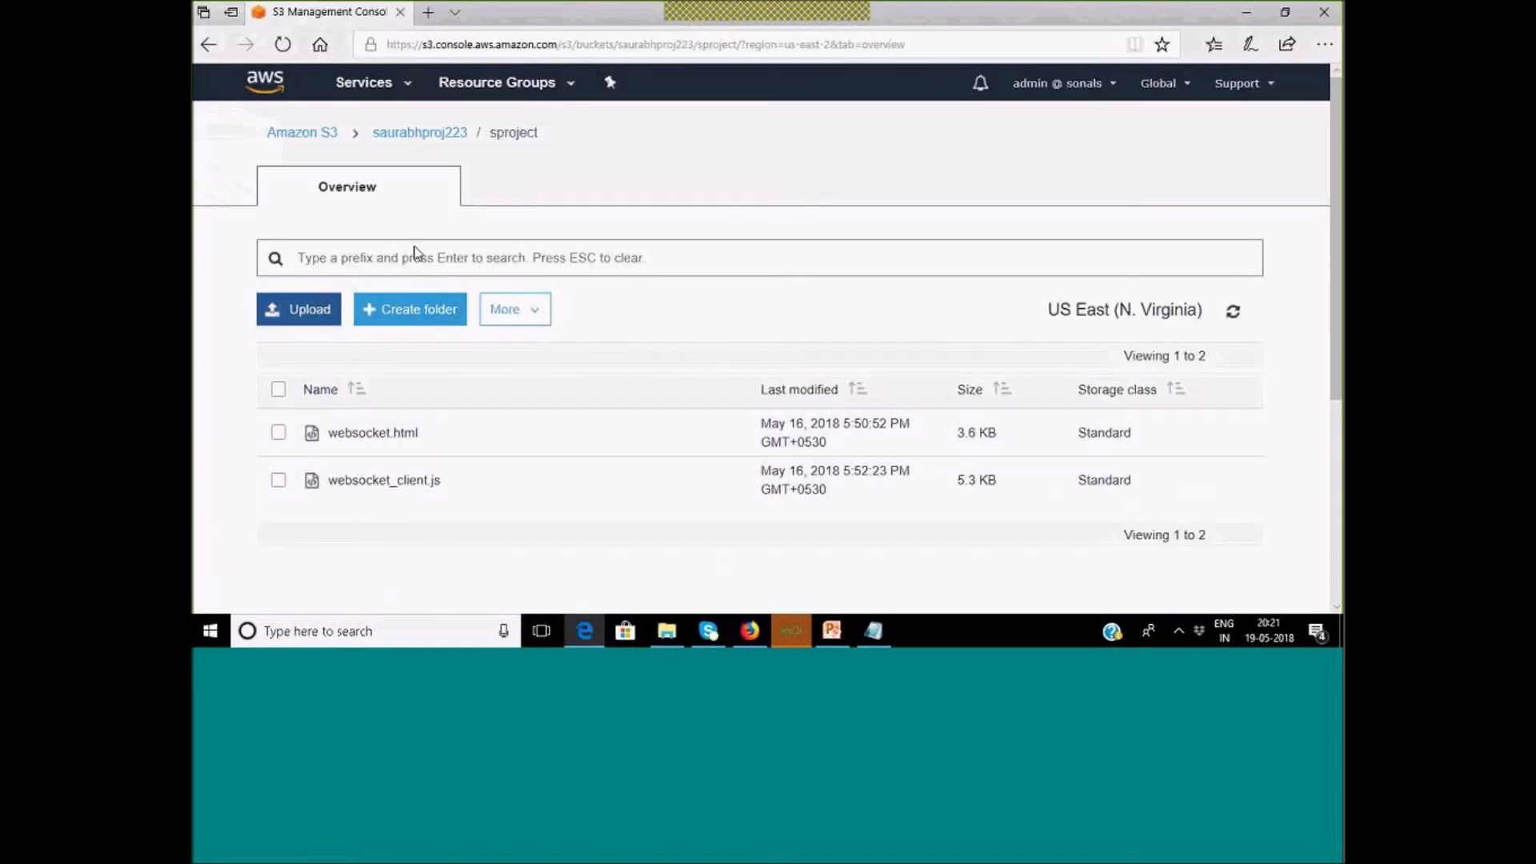
pyautogui.click(424, 136)
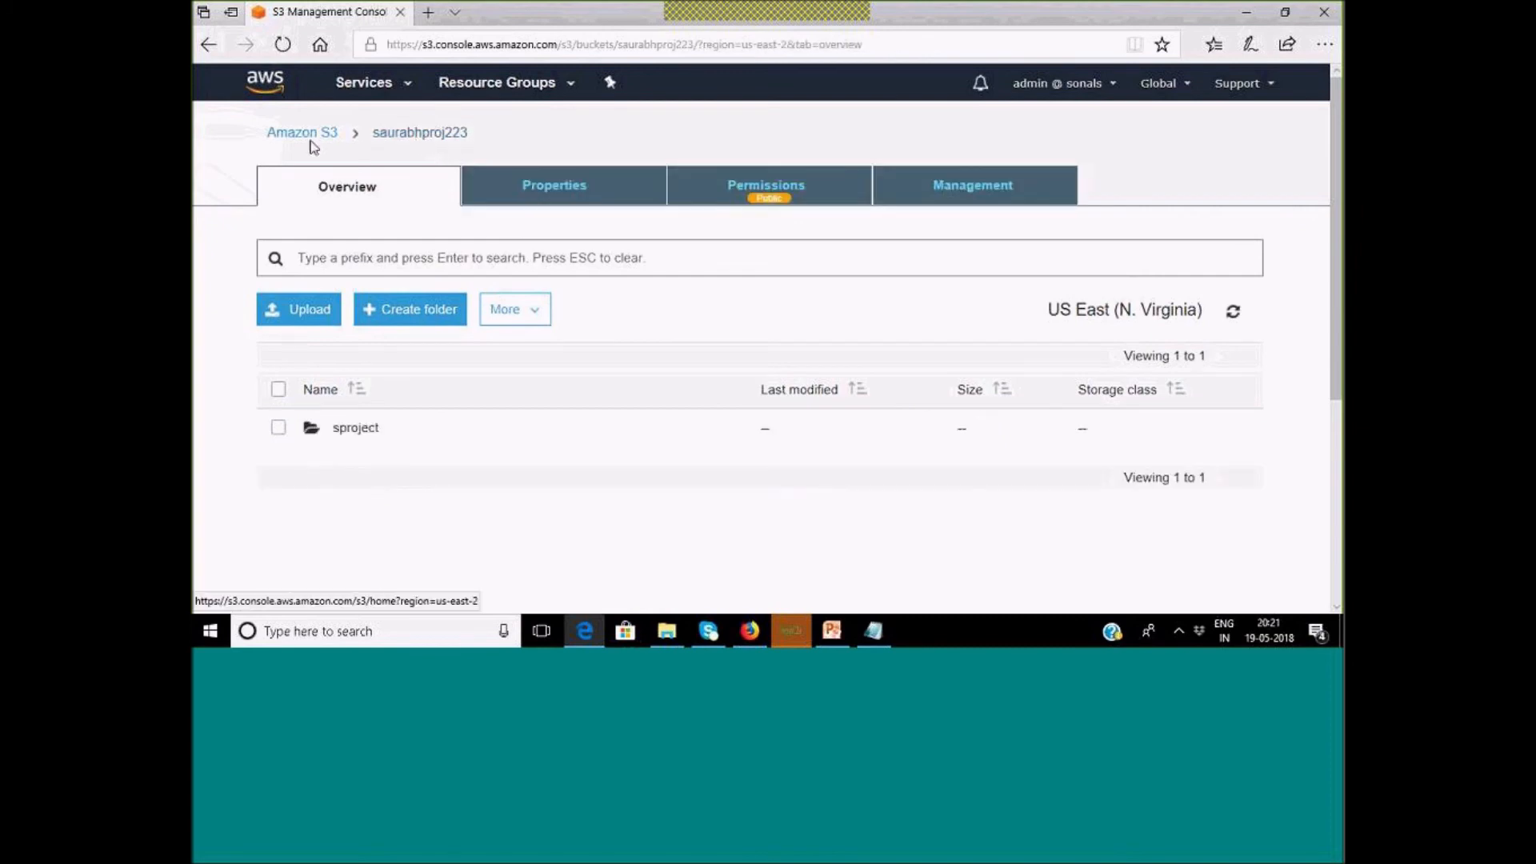
pyautogui.click(309, 134)
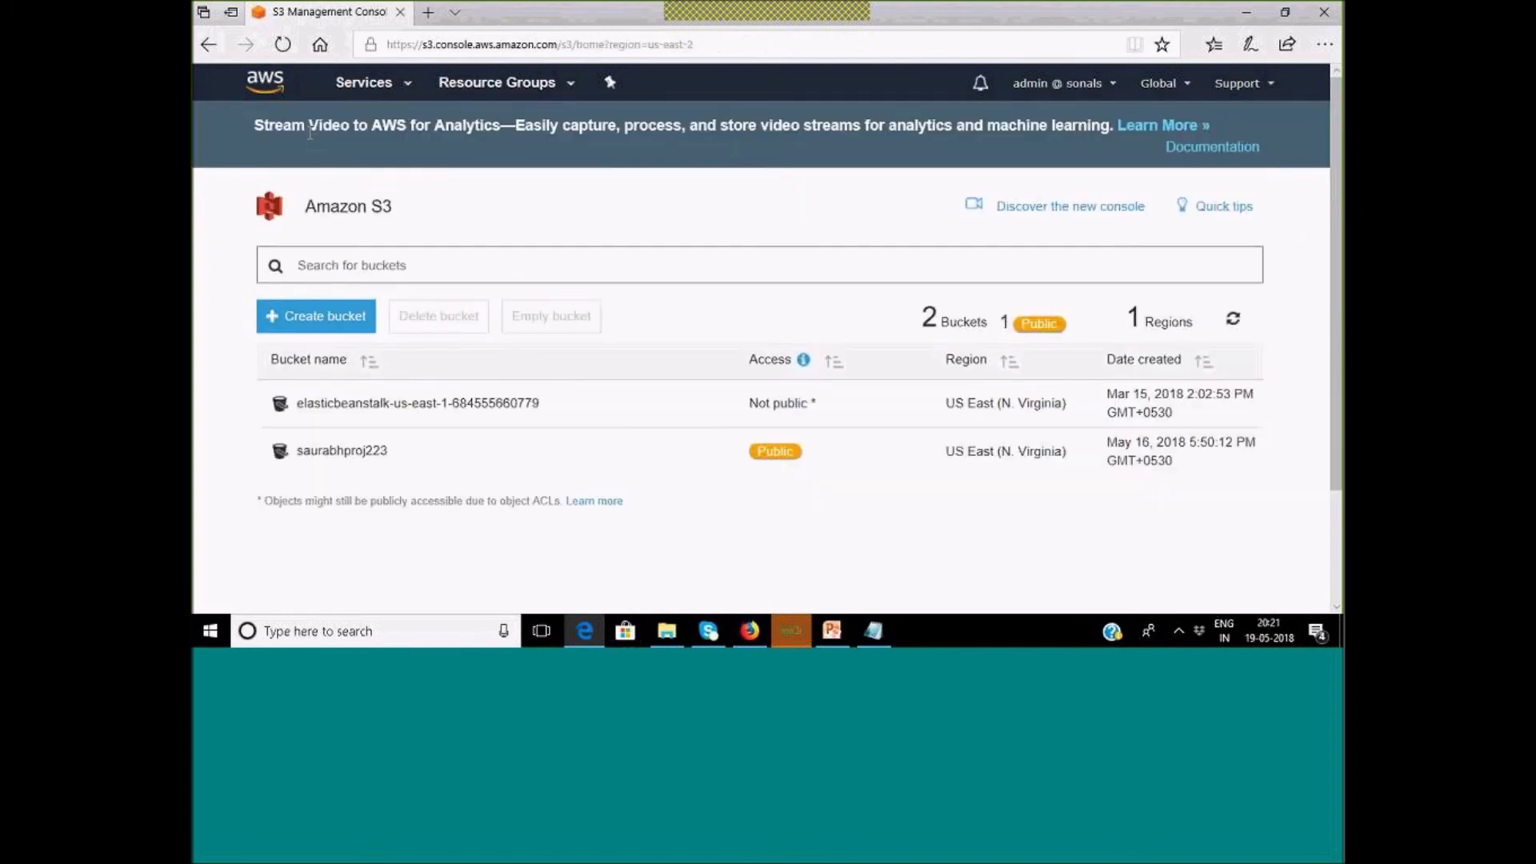
pyautogui.click(314, 314)
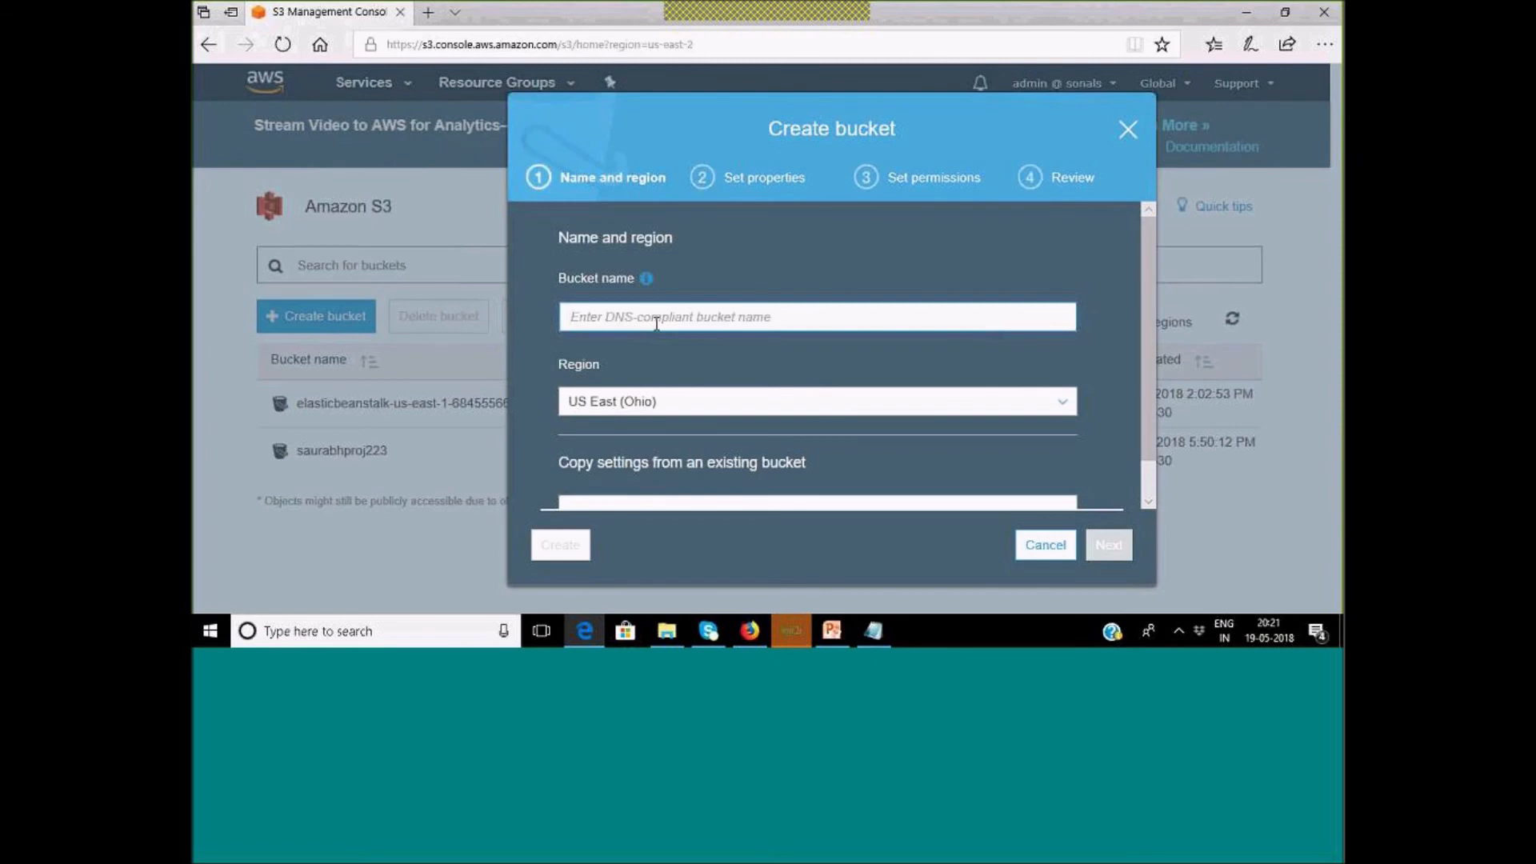
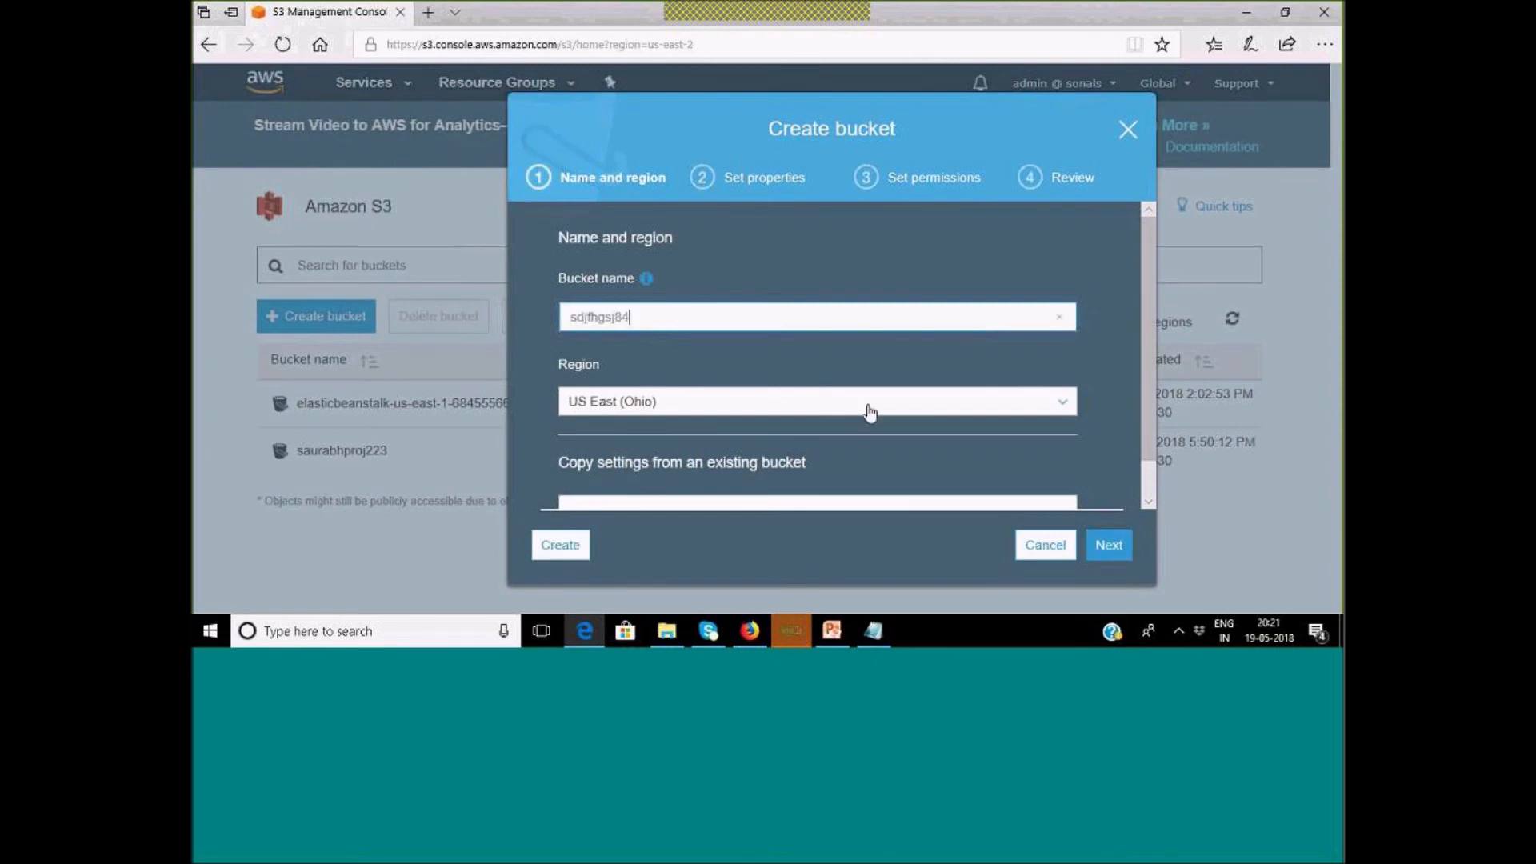
pyautogui.click(1110, 547)
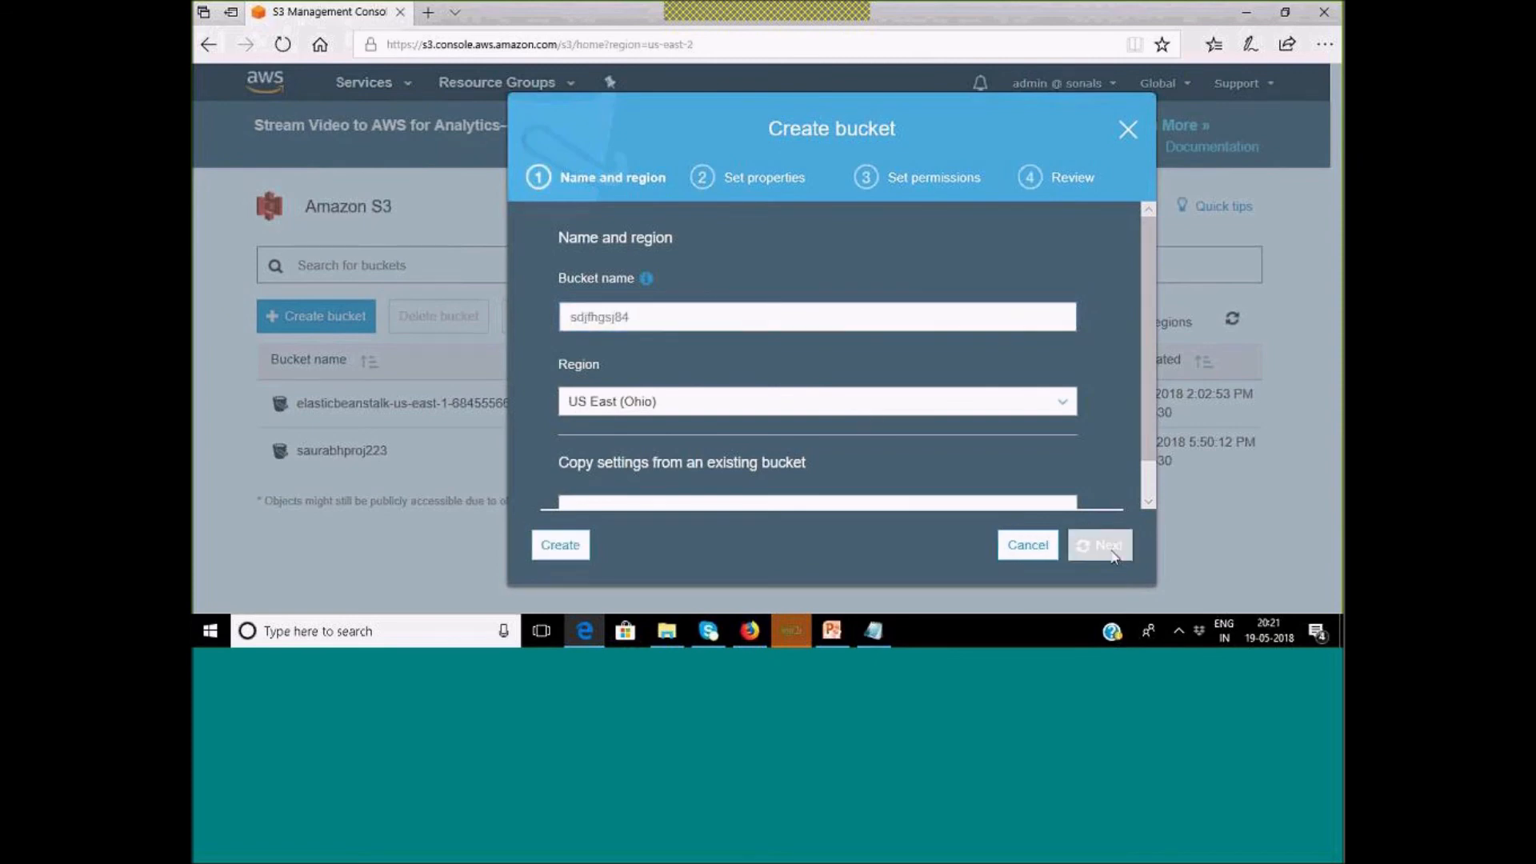
pyautogui.click(1104, 551)
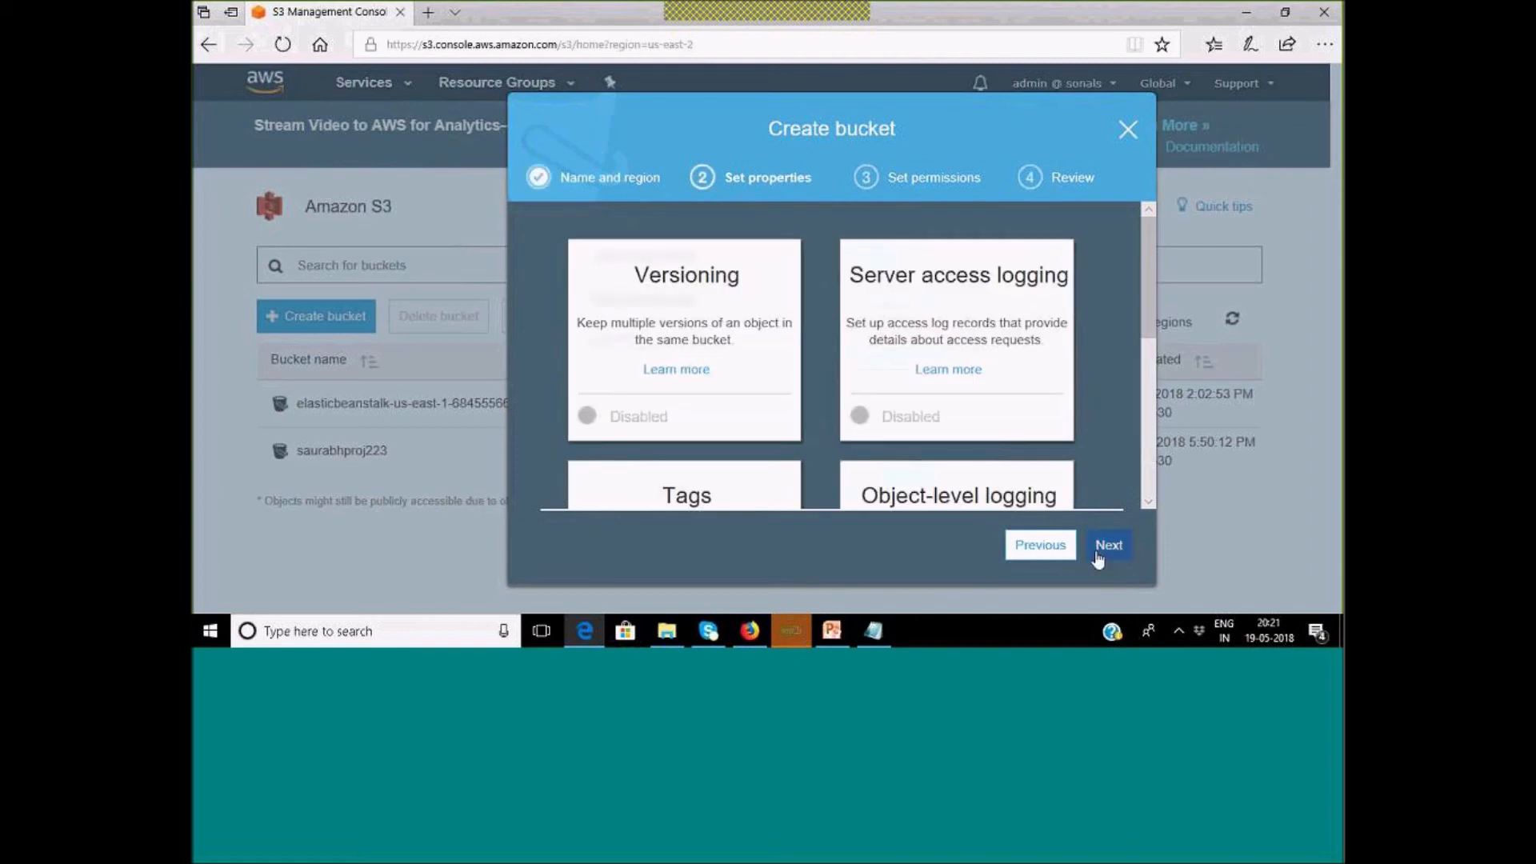
pyautogui.click(1109, 547)
pyautogui.click(1108, 553)
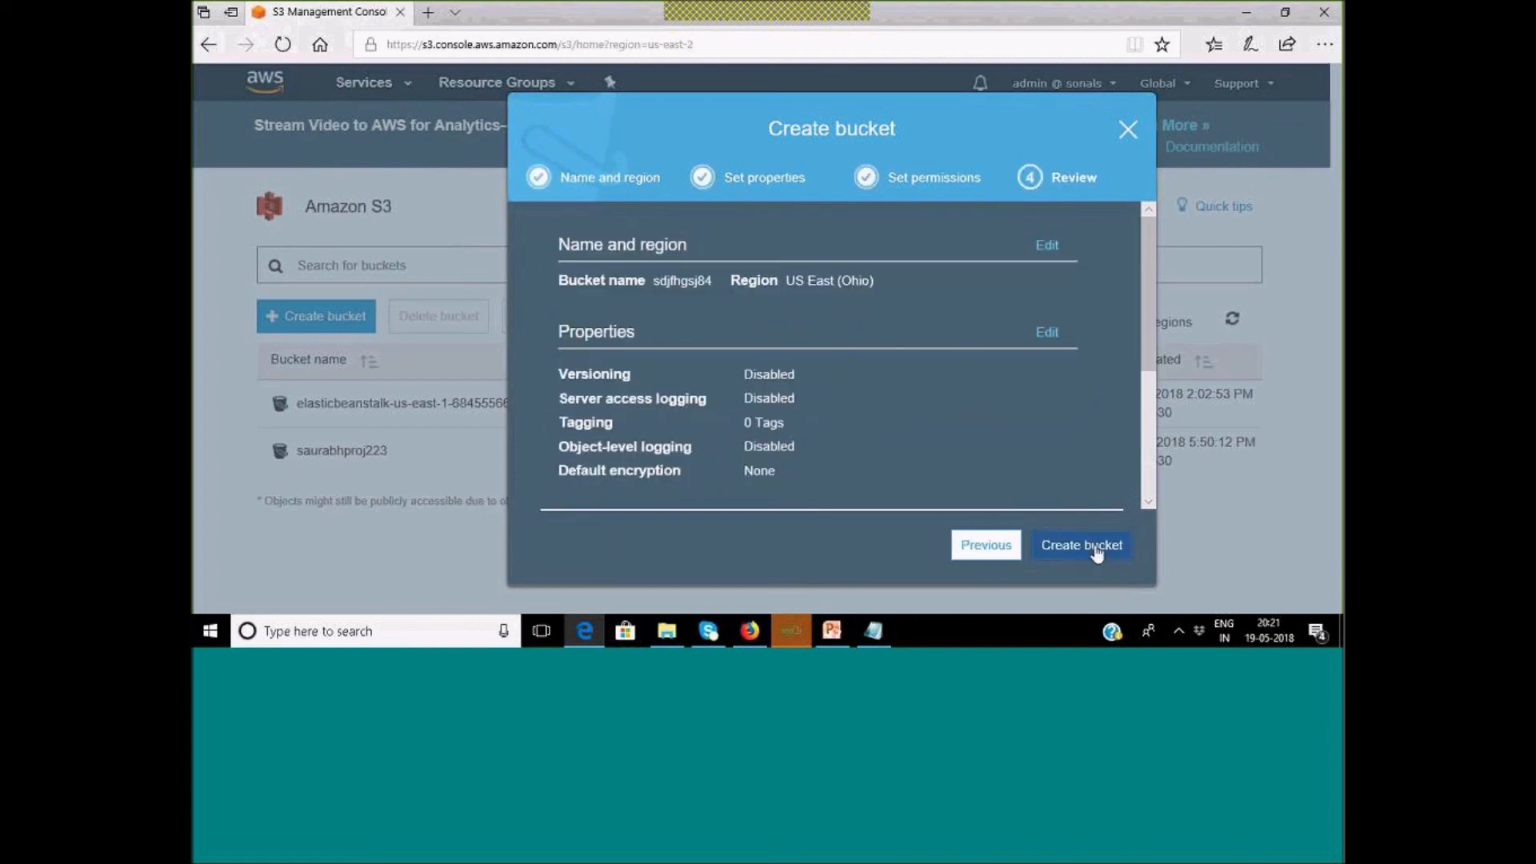
pyautogui.click(1095, 547)
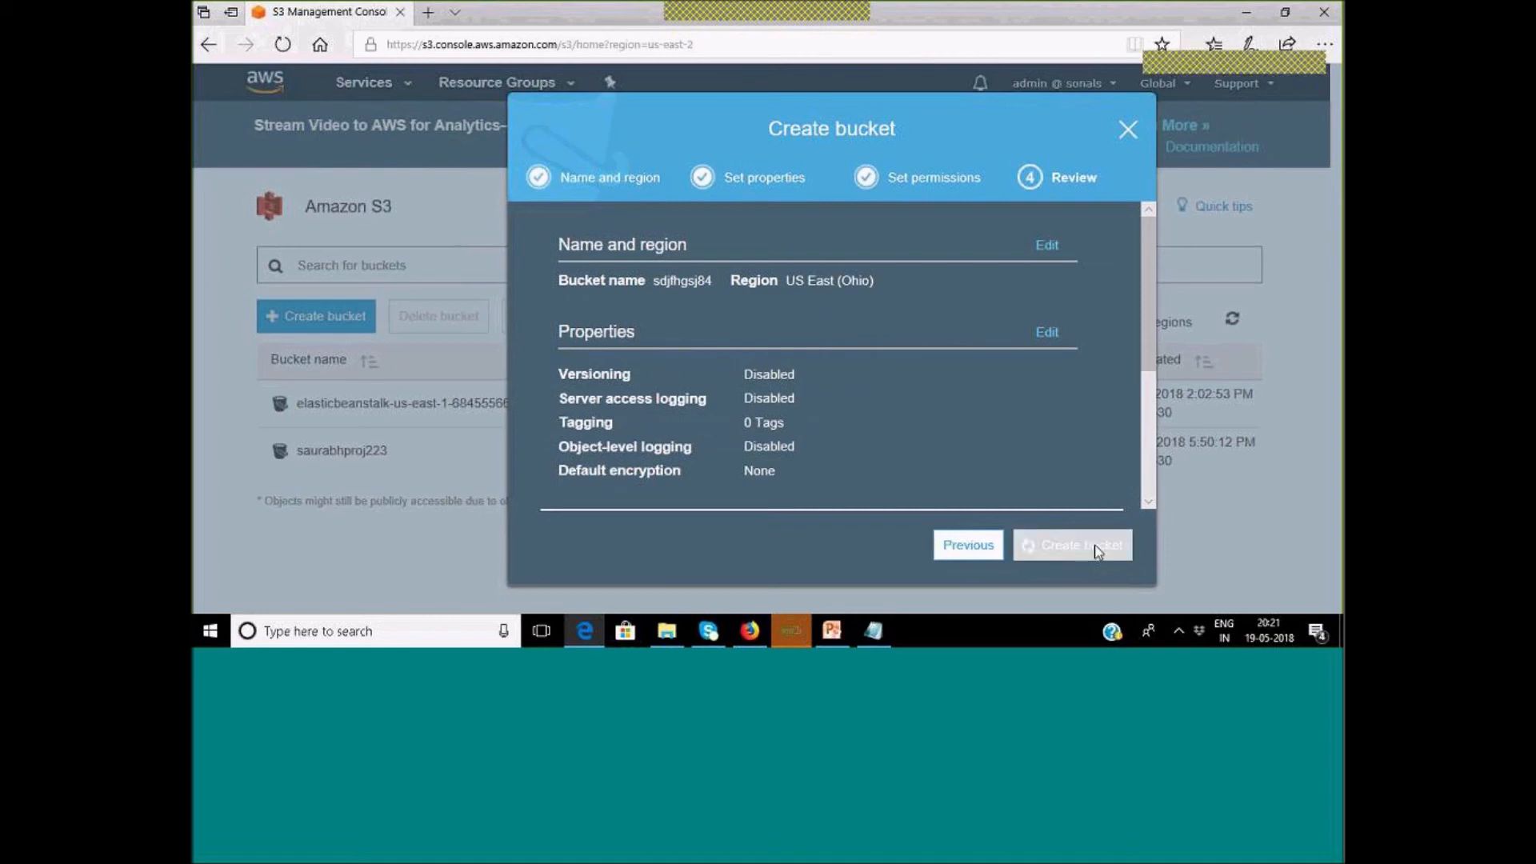
pyautogui.click(1096, 552)
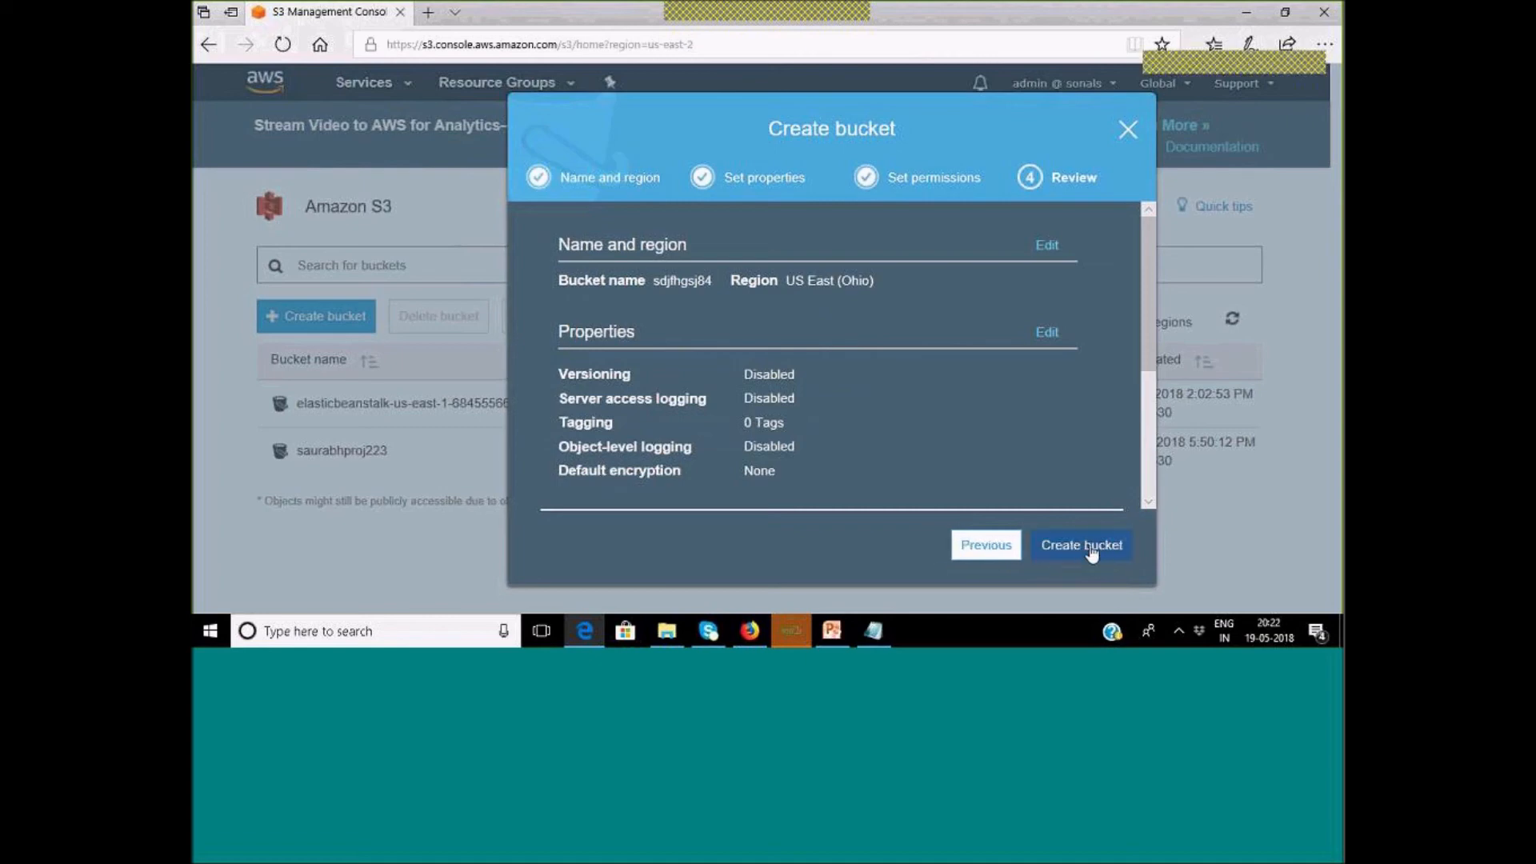
pyautogui.click(1091, 550)
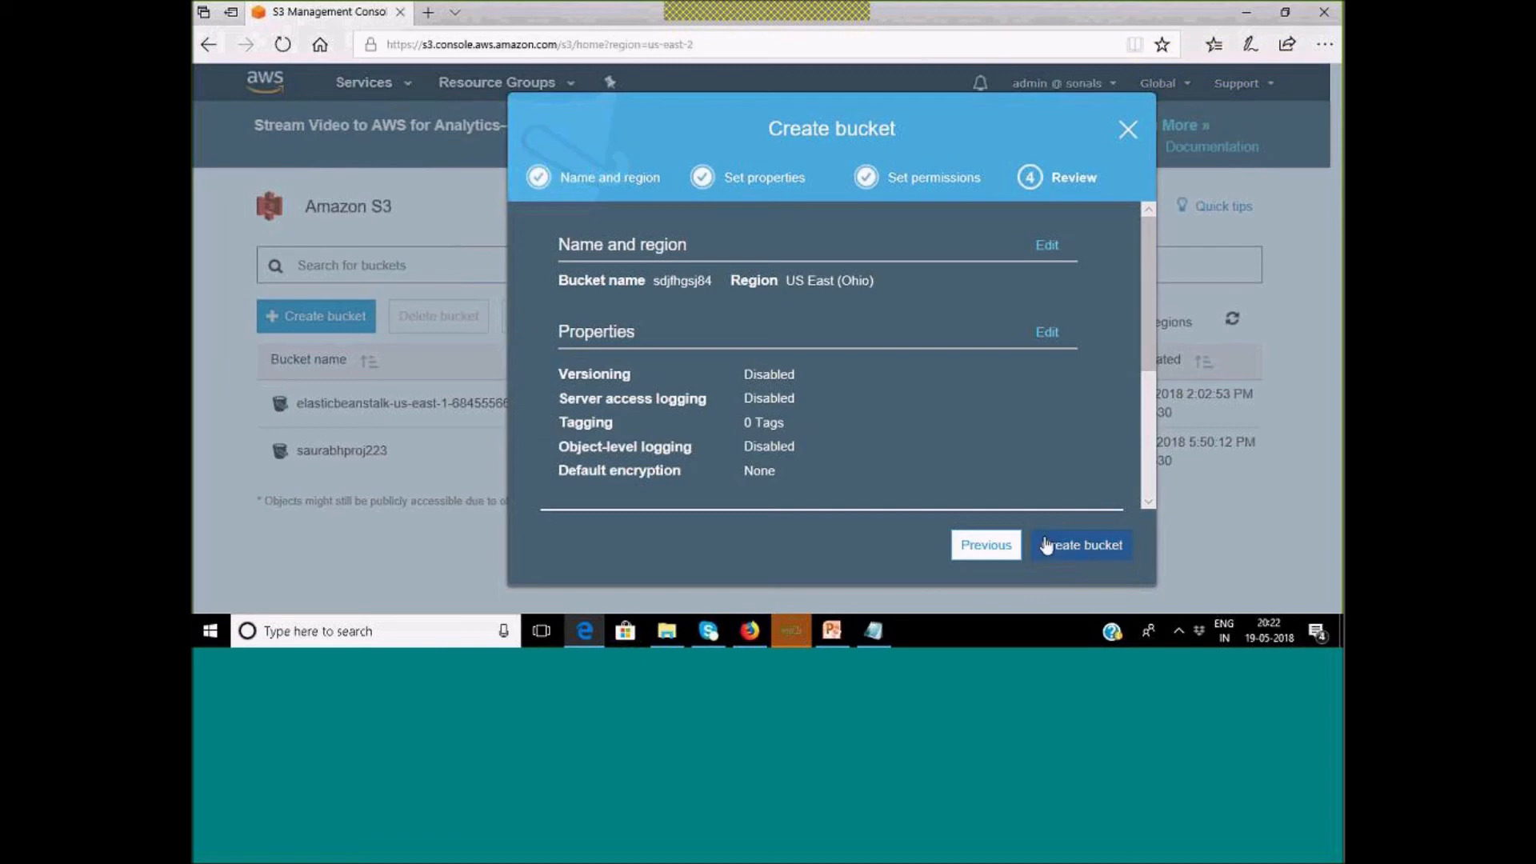
pyautogui.click(1078, 549)
pyautogui.click(1128, 132)
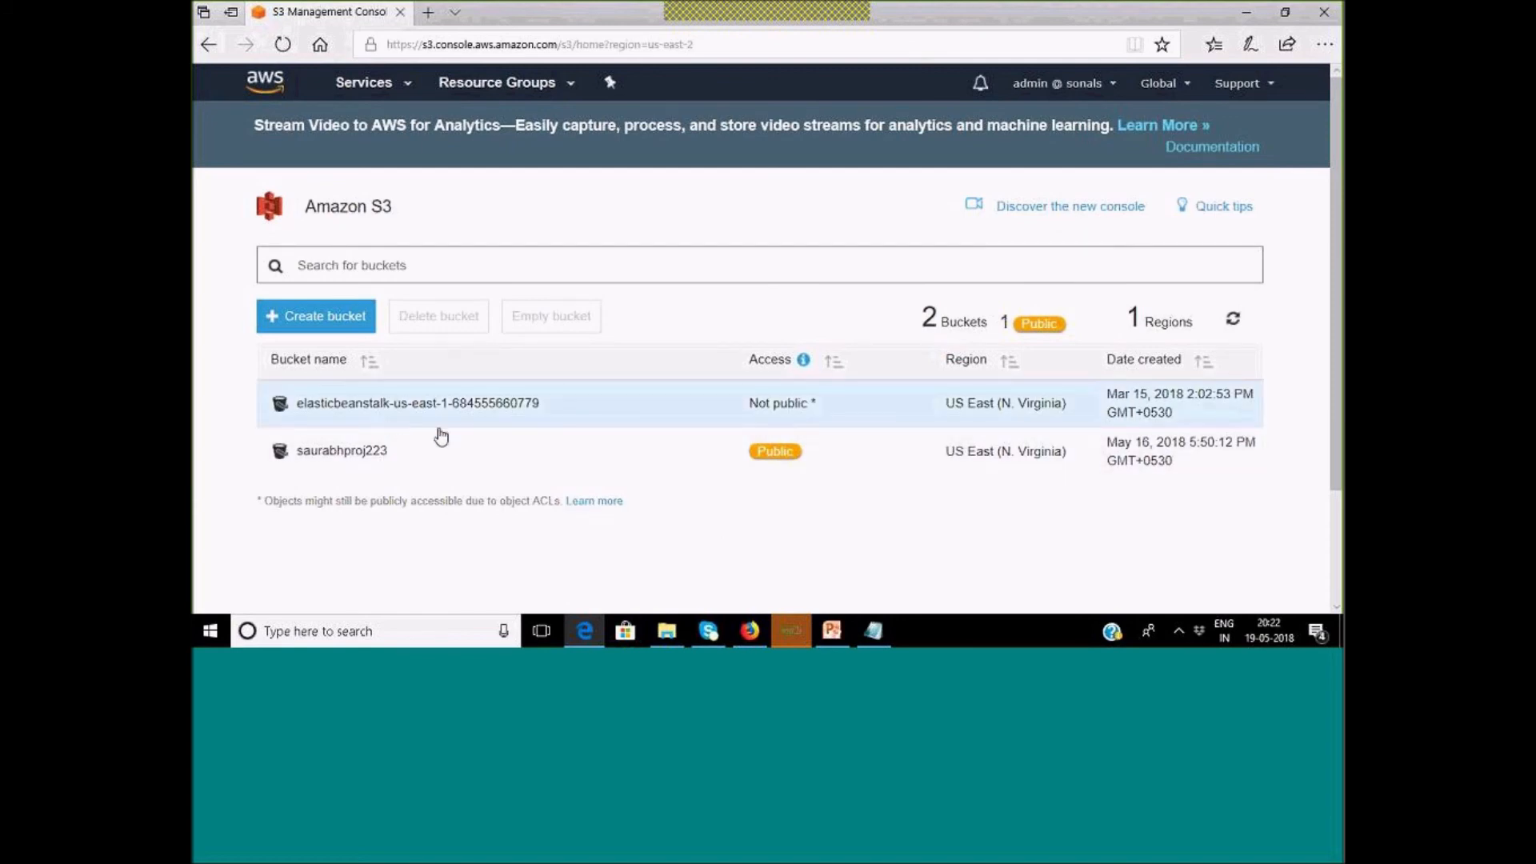
pyautogui.click(756, 633)
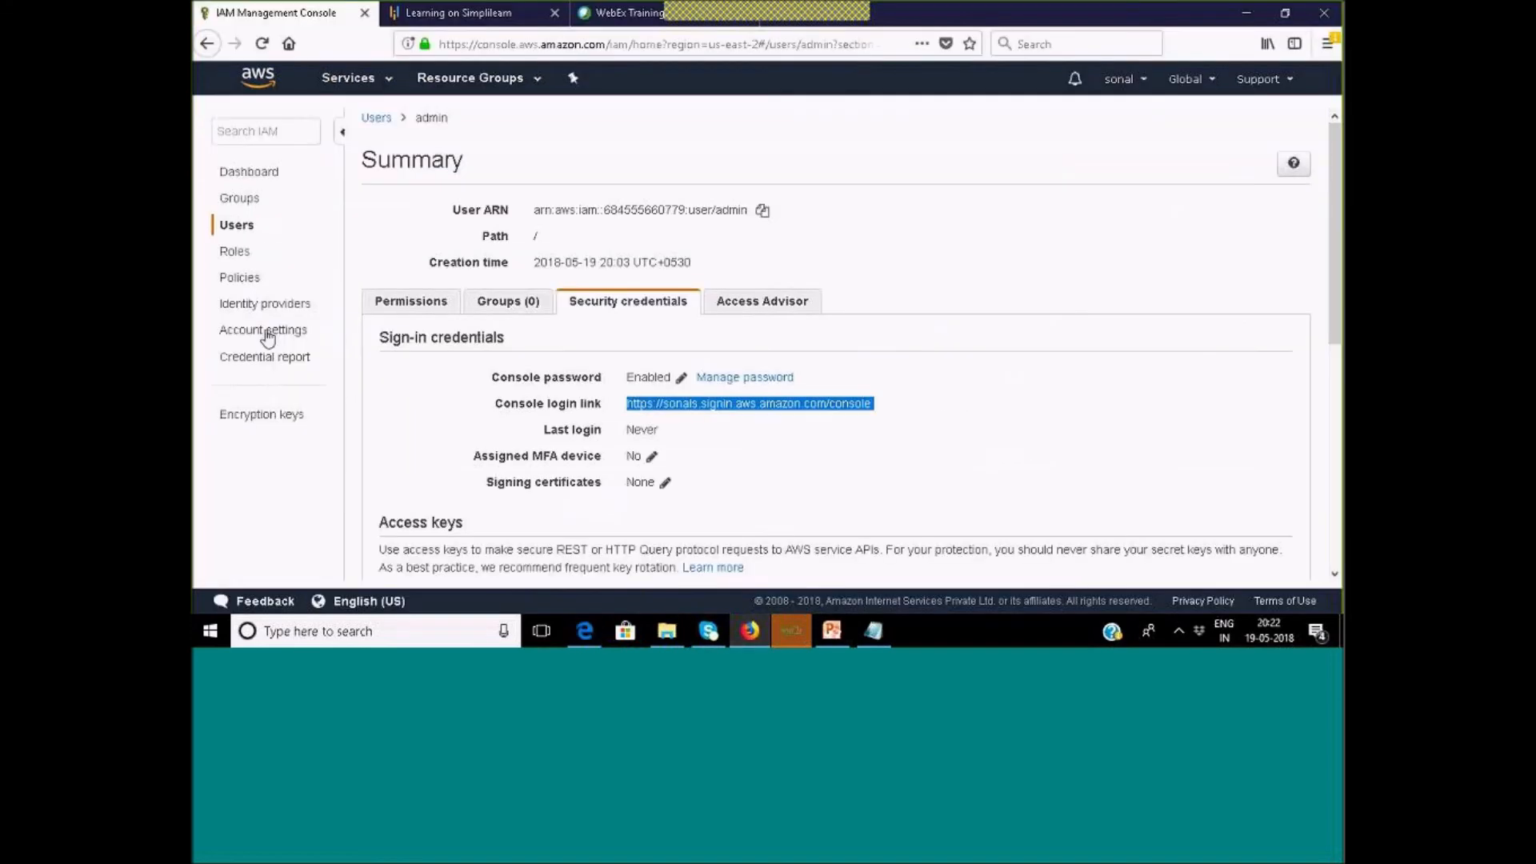
# Open the admin user and expand its AmazonS3ReadOnlyAccess policy.
pyautogui.click(238, 227)
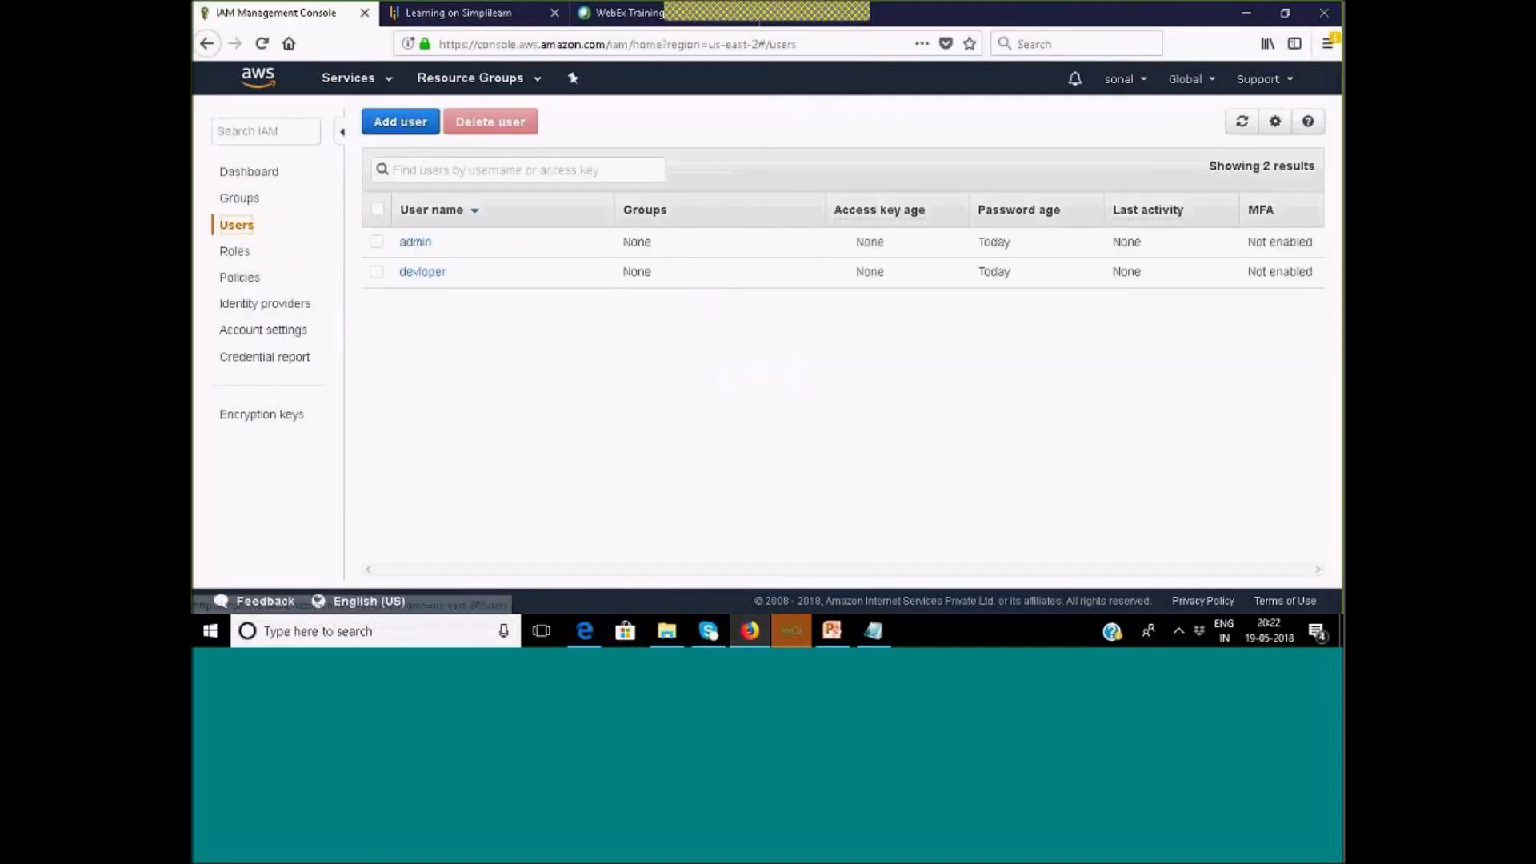
pyautogui.click(413, 242)
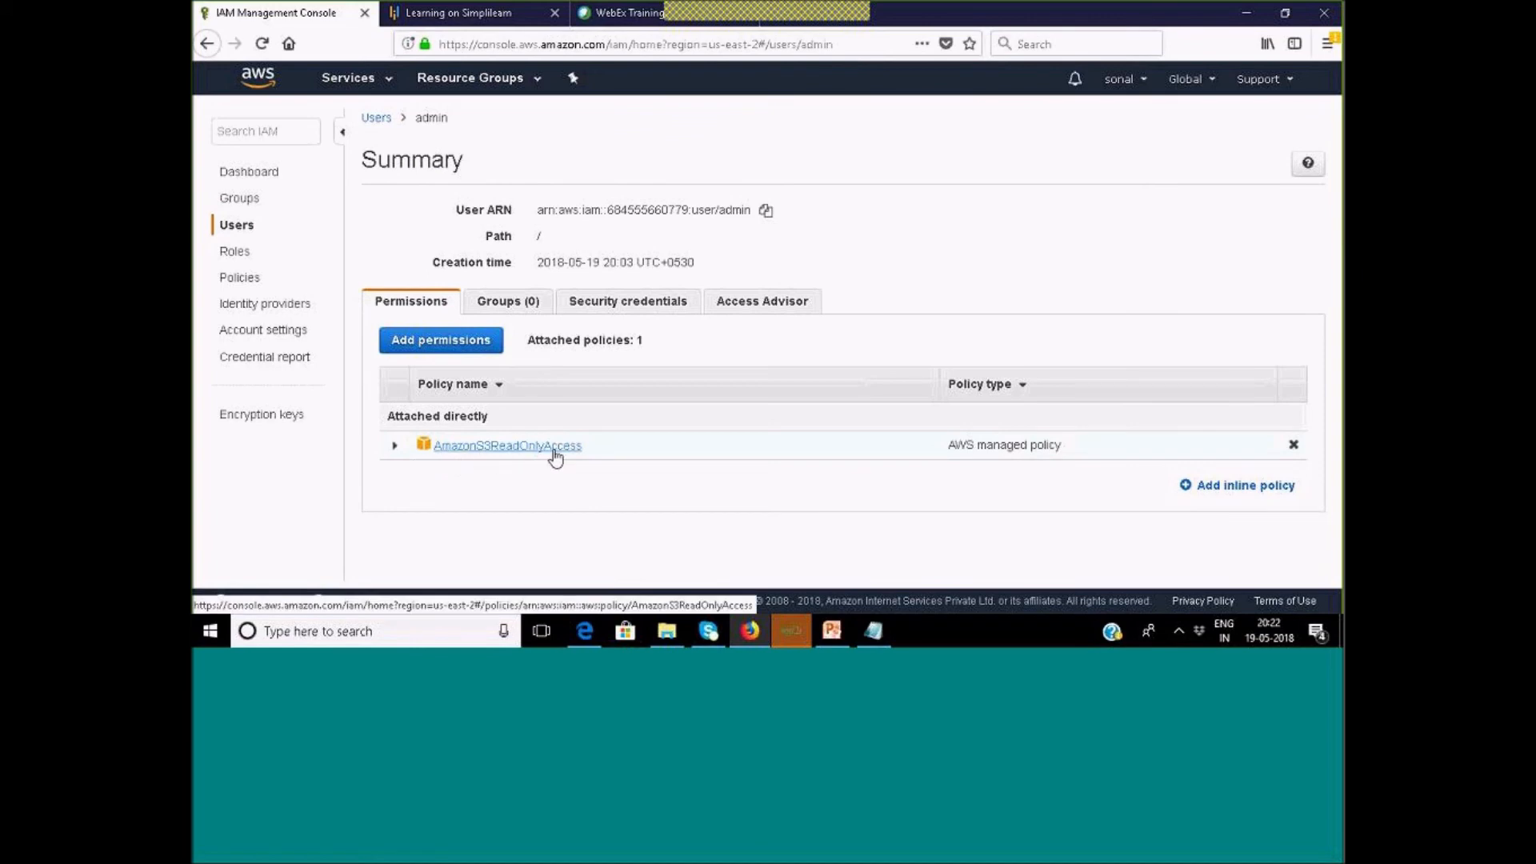
pyautogui.click(395, 450)
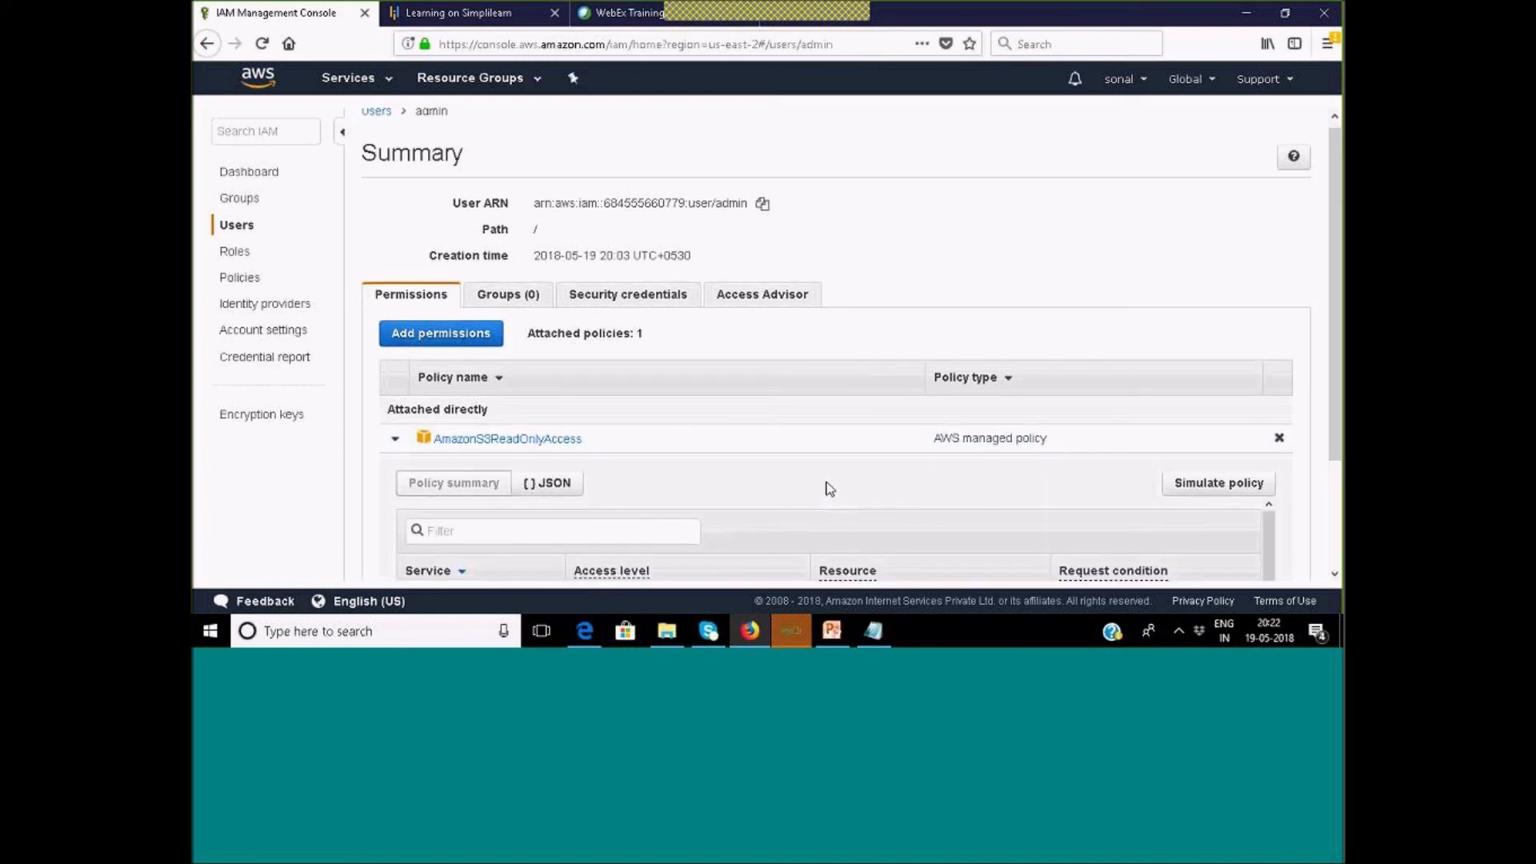
pyautogui.scroll(-2, 812, 512)
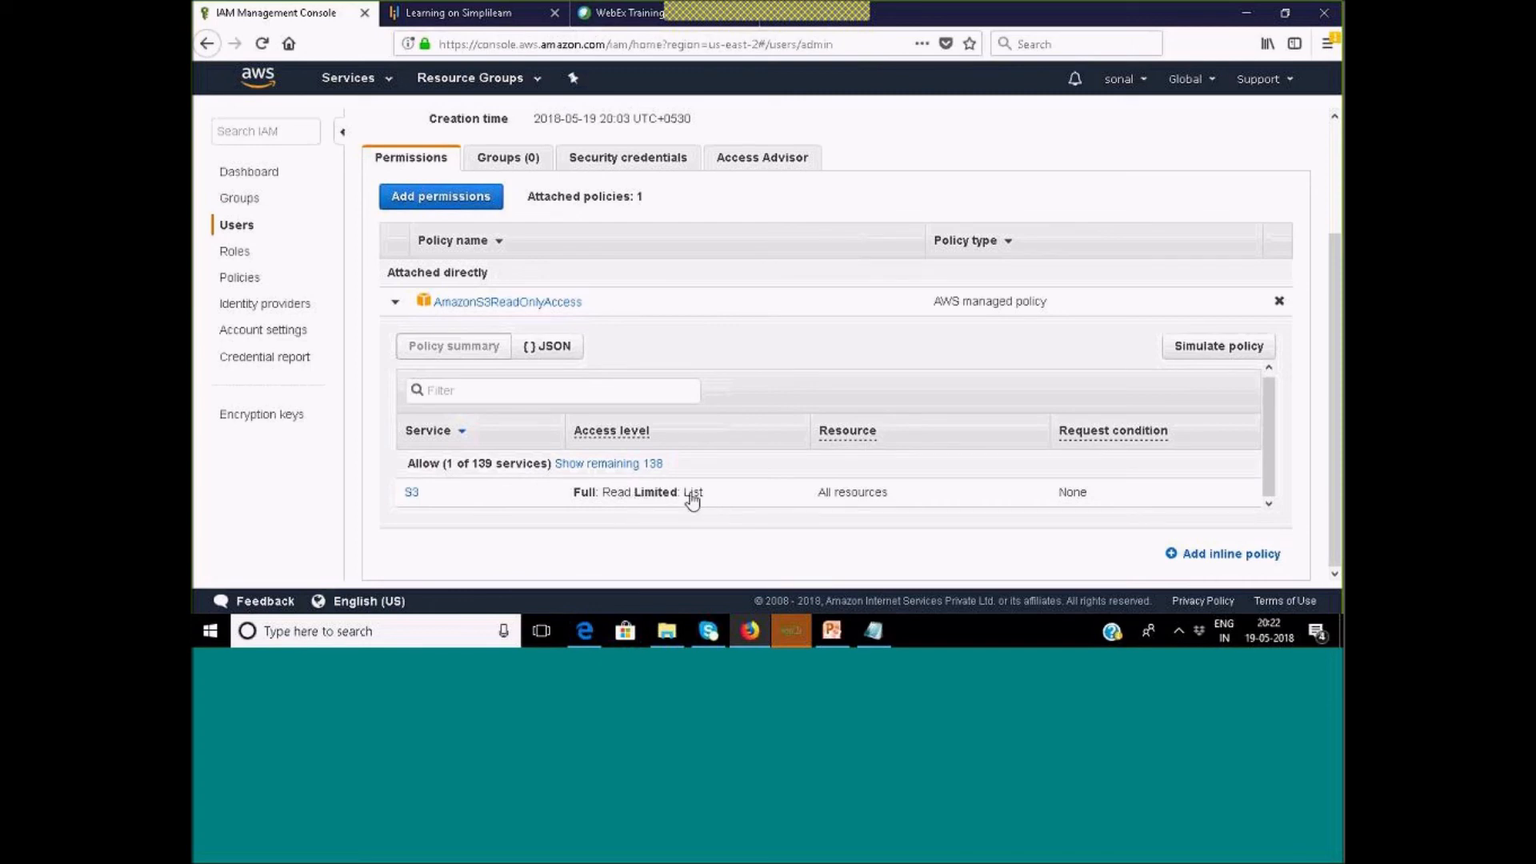
# Review the policy JSON (Statement, Allow, s3:Get*, resource *), then return to Policy summary.
pyautogui.click(540, 352)
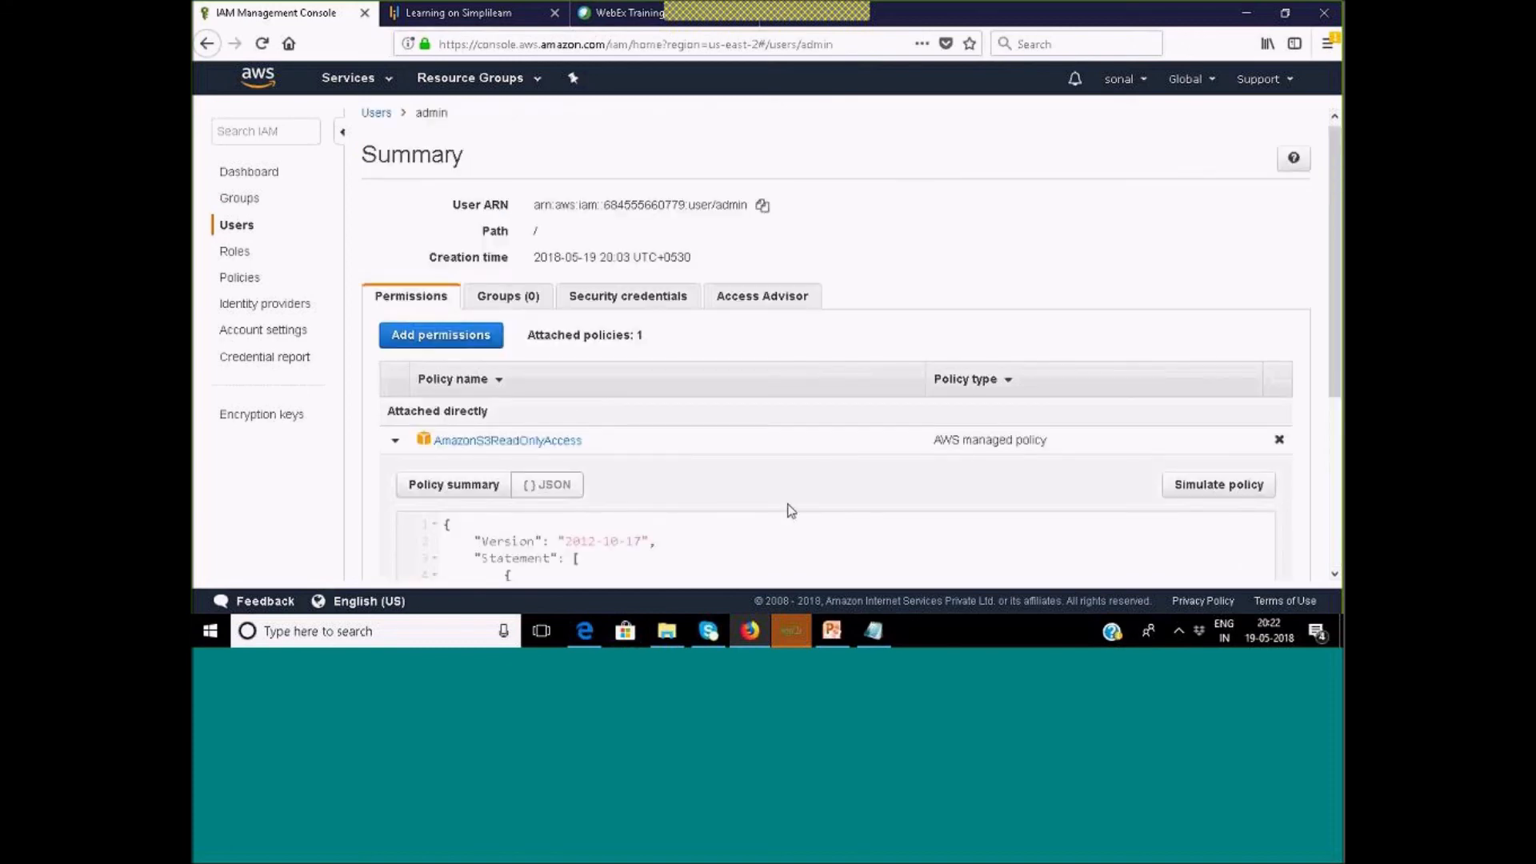
pyautogui.scroll(-4, 791, 496)
pyautogui.scroll(-1, 789, 472)
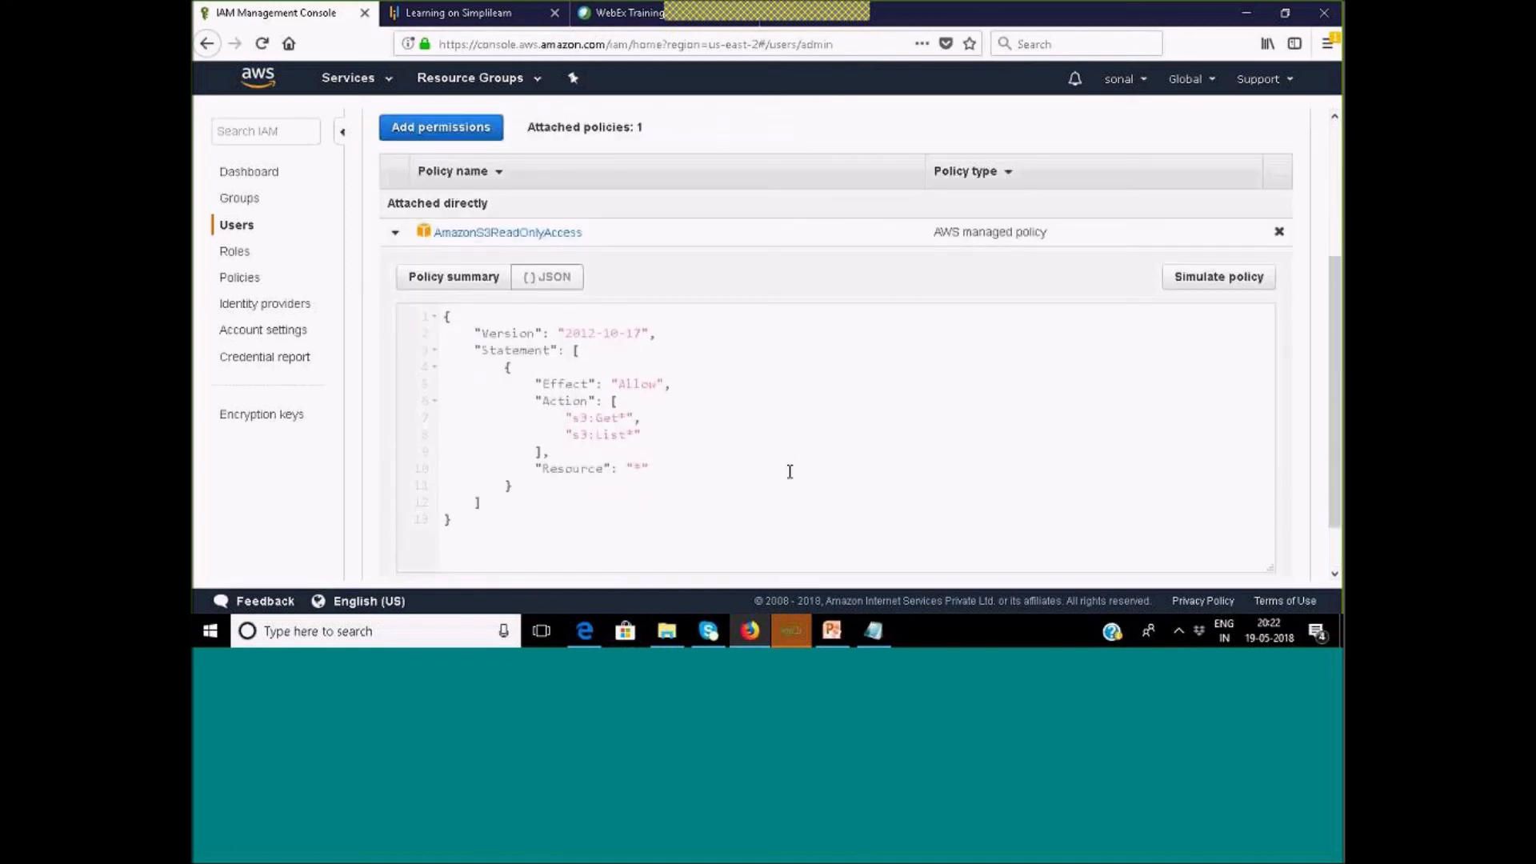
pyautogui.scroll(-1, 790, 471)
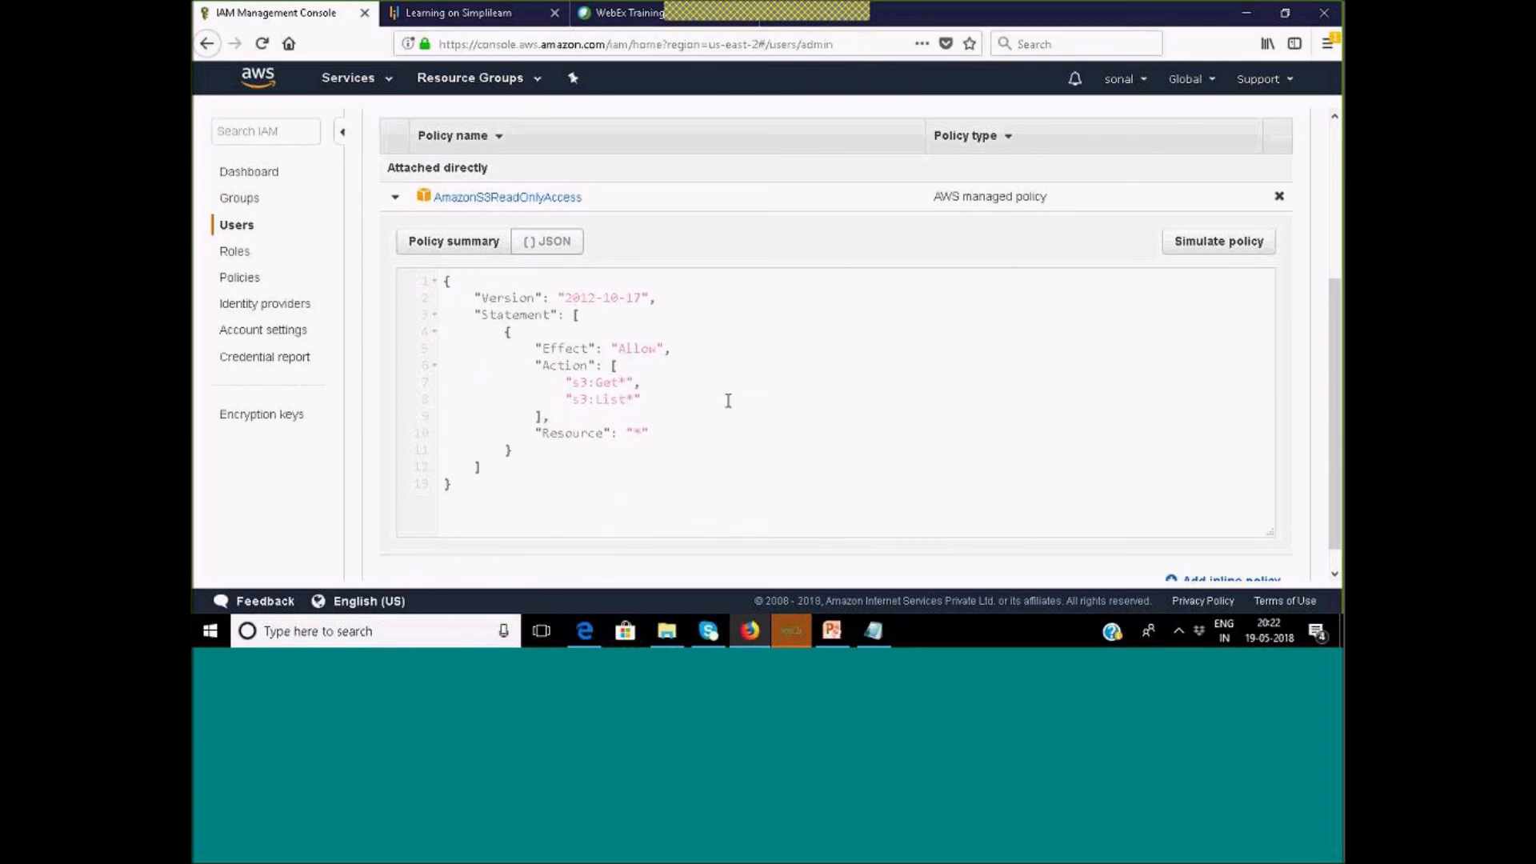
pyautogui.moveTo(476, 314); pyautogui.dragTo(653, 295)
pyautogui.moveTo(618, 349); pyautogui.dragTo(658, 349)
pyautogui.doubleClick(602, 382)
pyautogui.moveTo(632, 433); pyautogui.dragTo(642, 433)
pyautogui.click(438, 242)
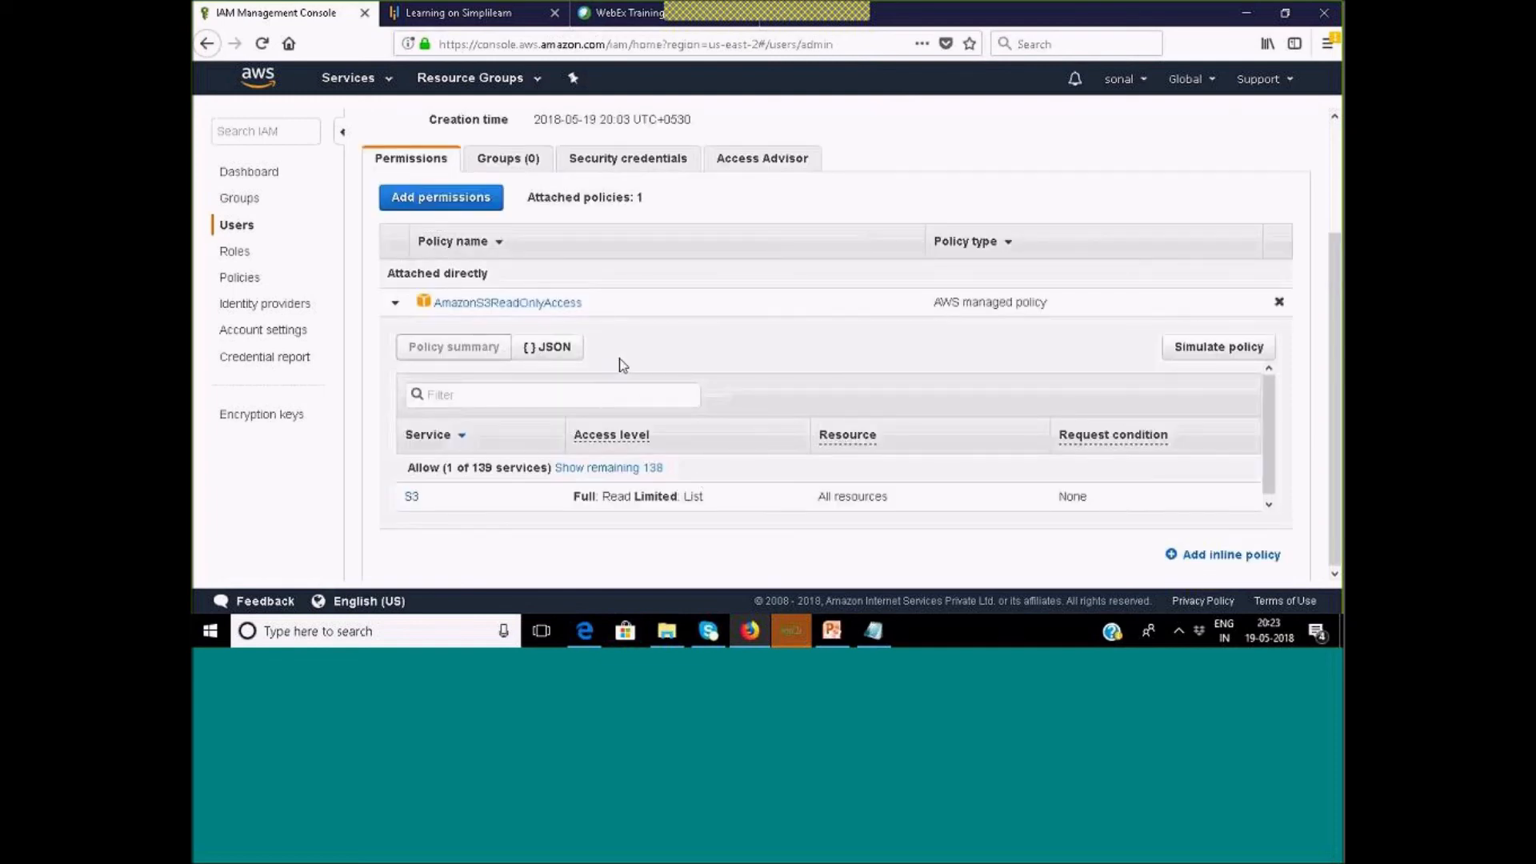
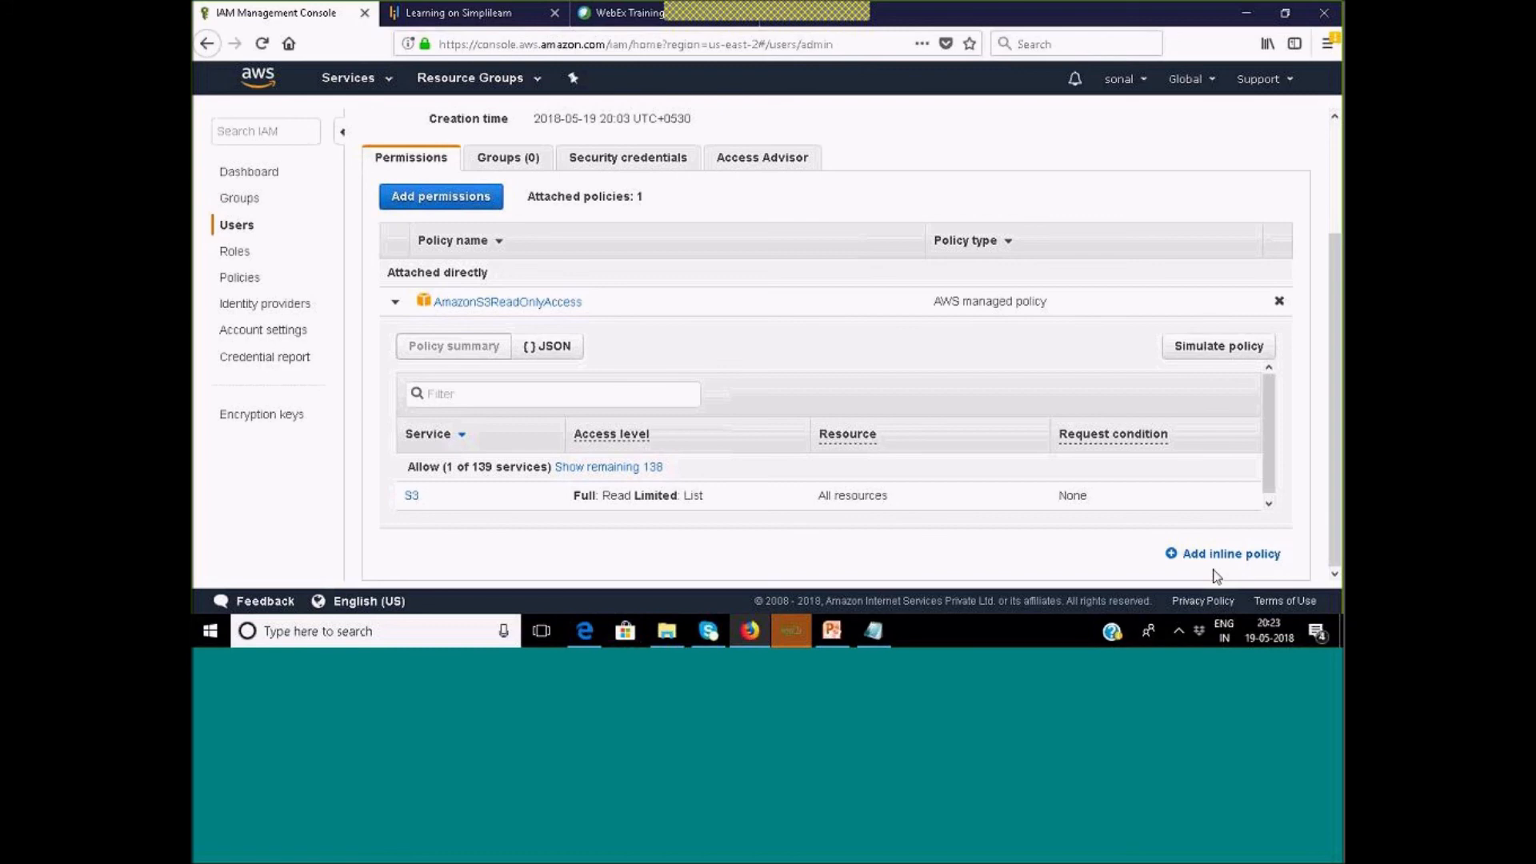
# Open the Add permissions page for the admin user.
pyautogui.scroll(3, 292, 395)
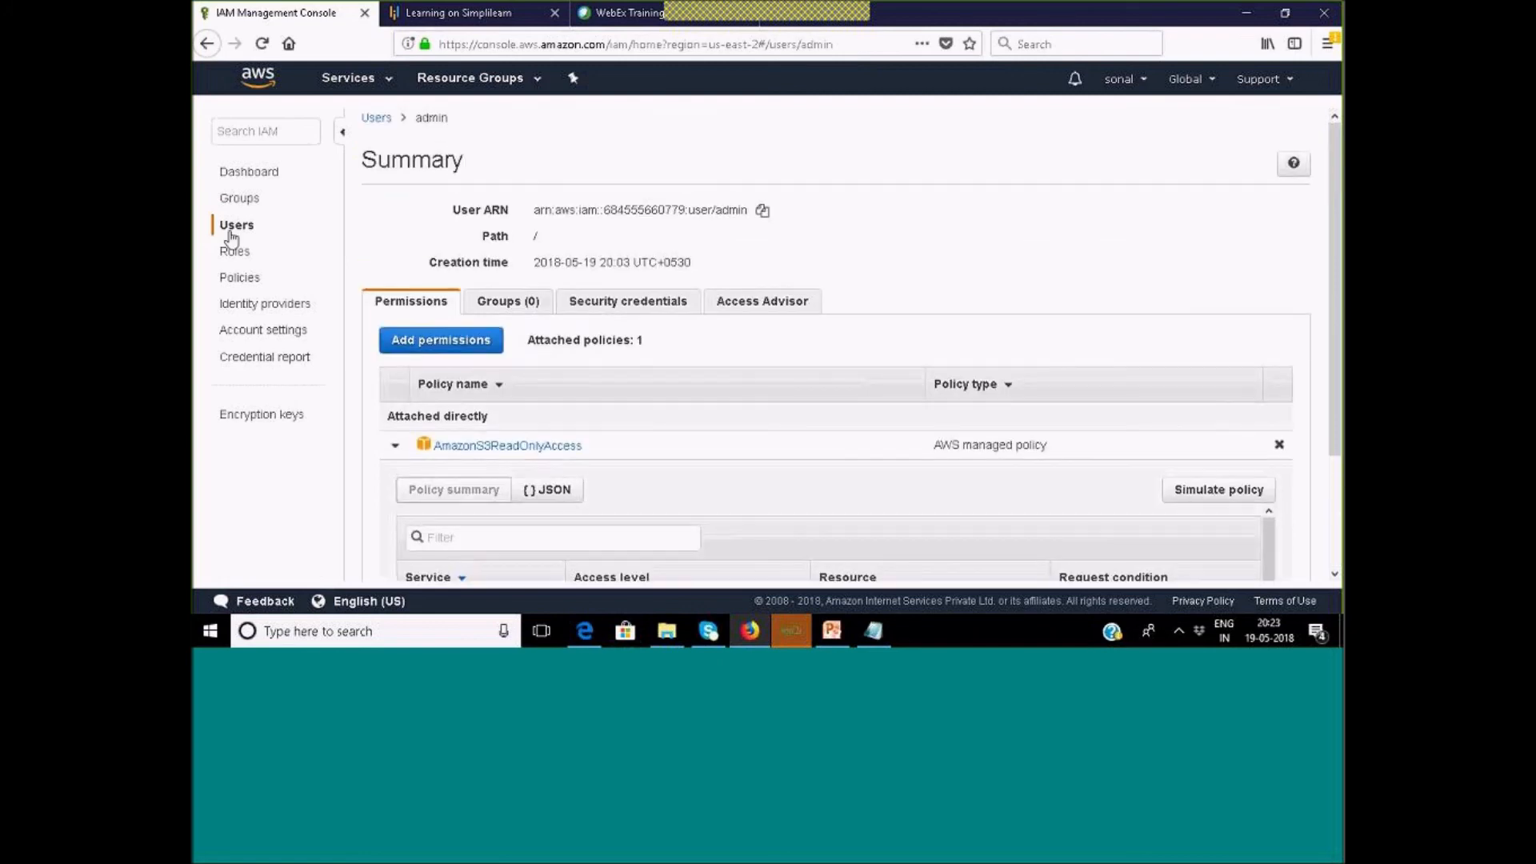
pyautogui.click(415, 341)
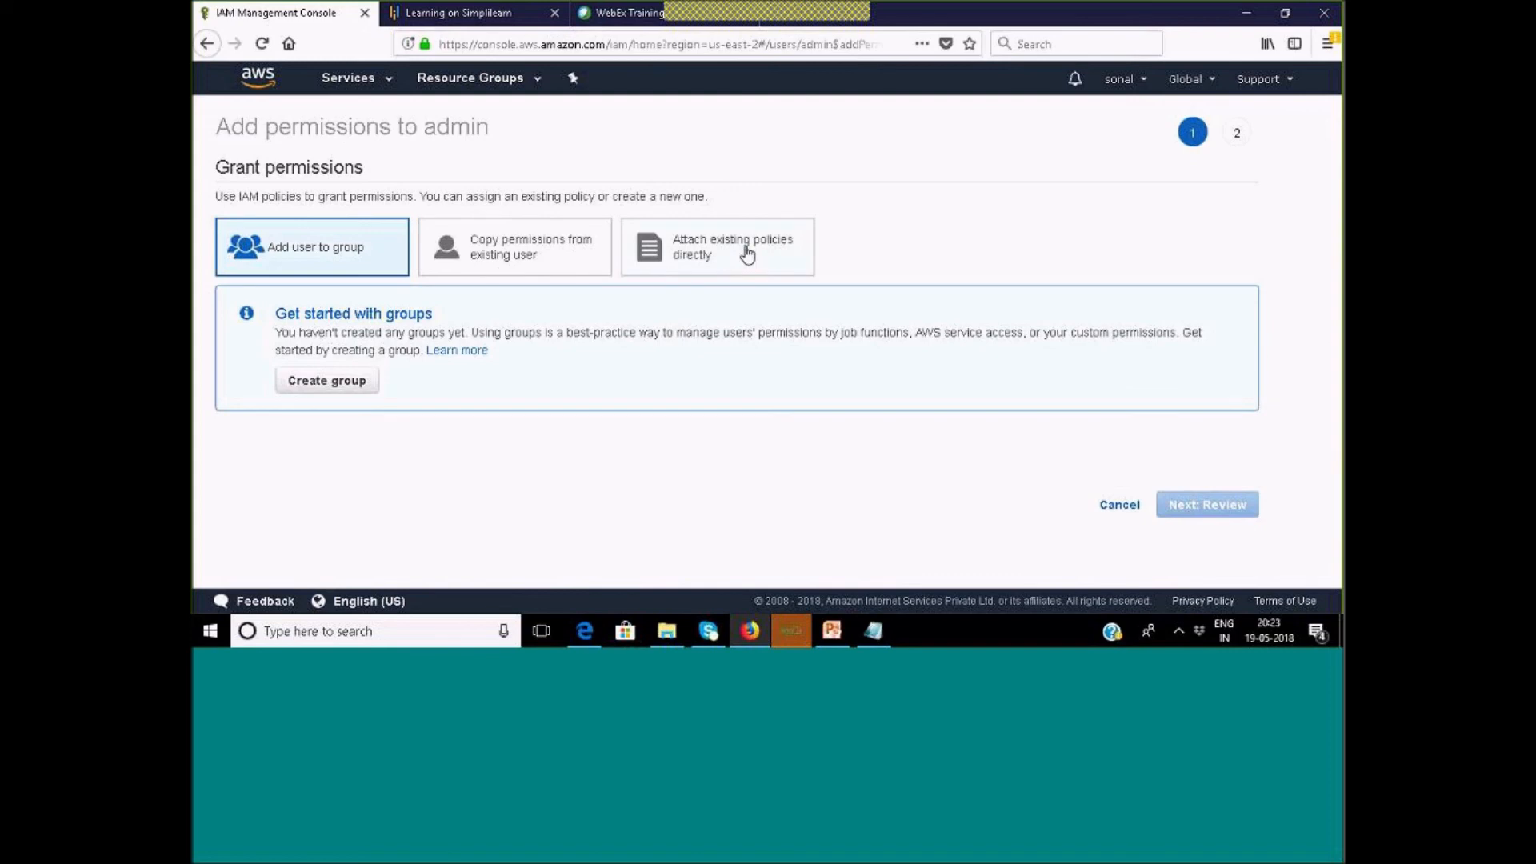
# Choose to attach existing policies directly, showing the table of 336 policies.
pyautogui.click(748, 255)
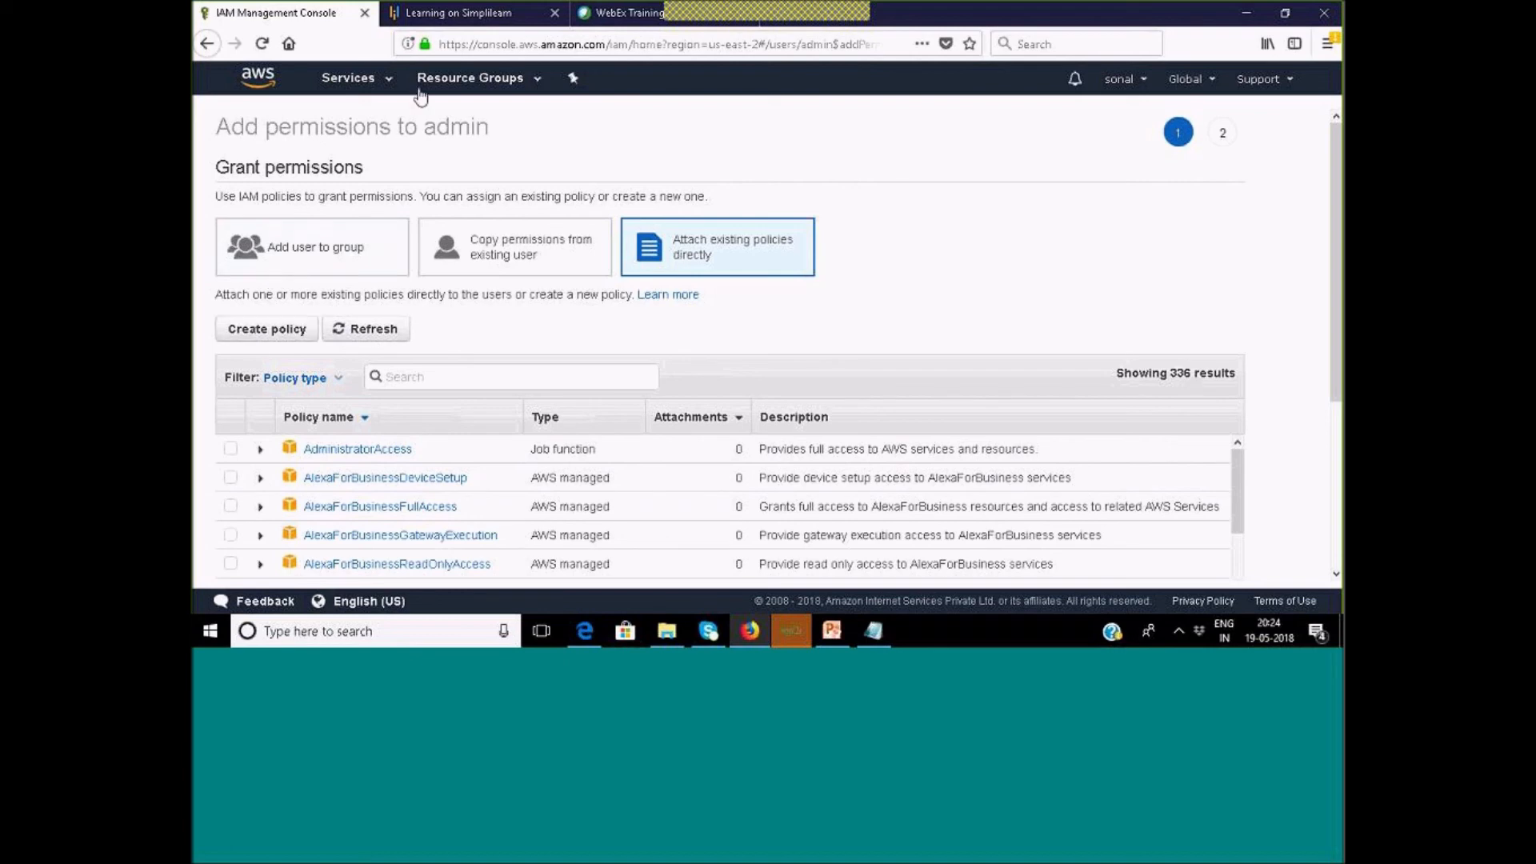
# Return to admin's summary and highlight its one attached policy, AmazonS3ReadOnlyAccess.
pyautogui.click(207, 44)
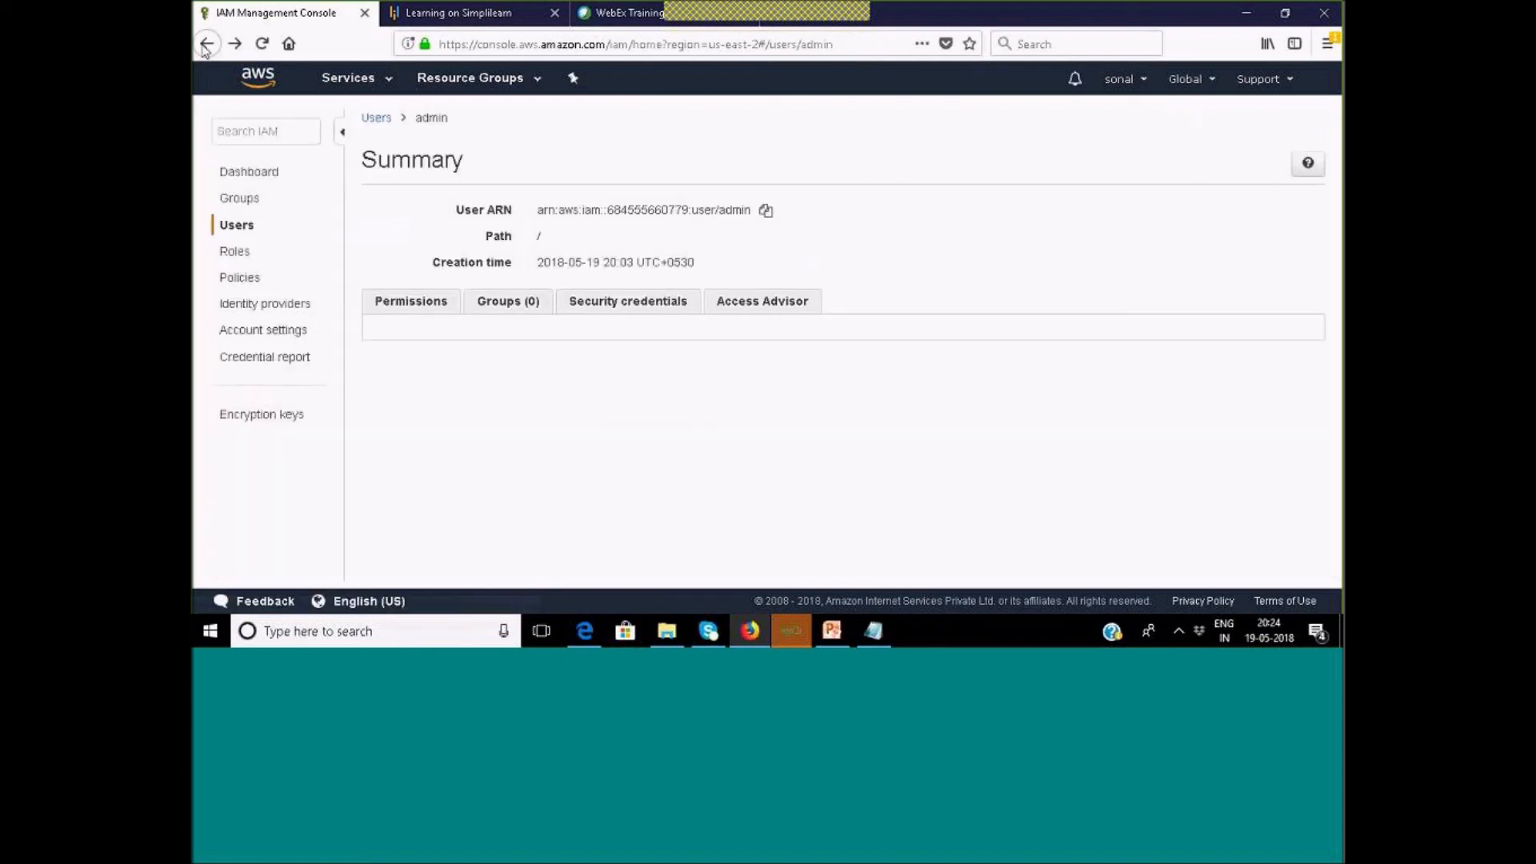
pyautogui.click(239, 228)
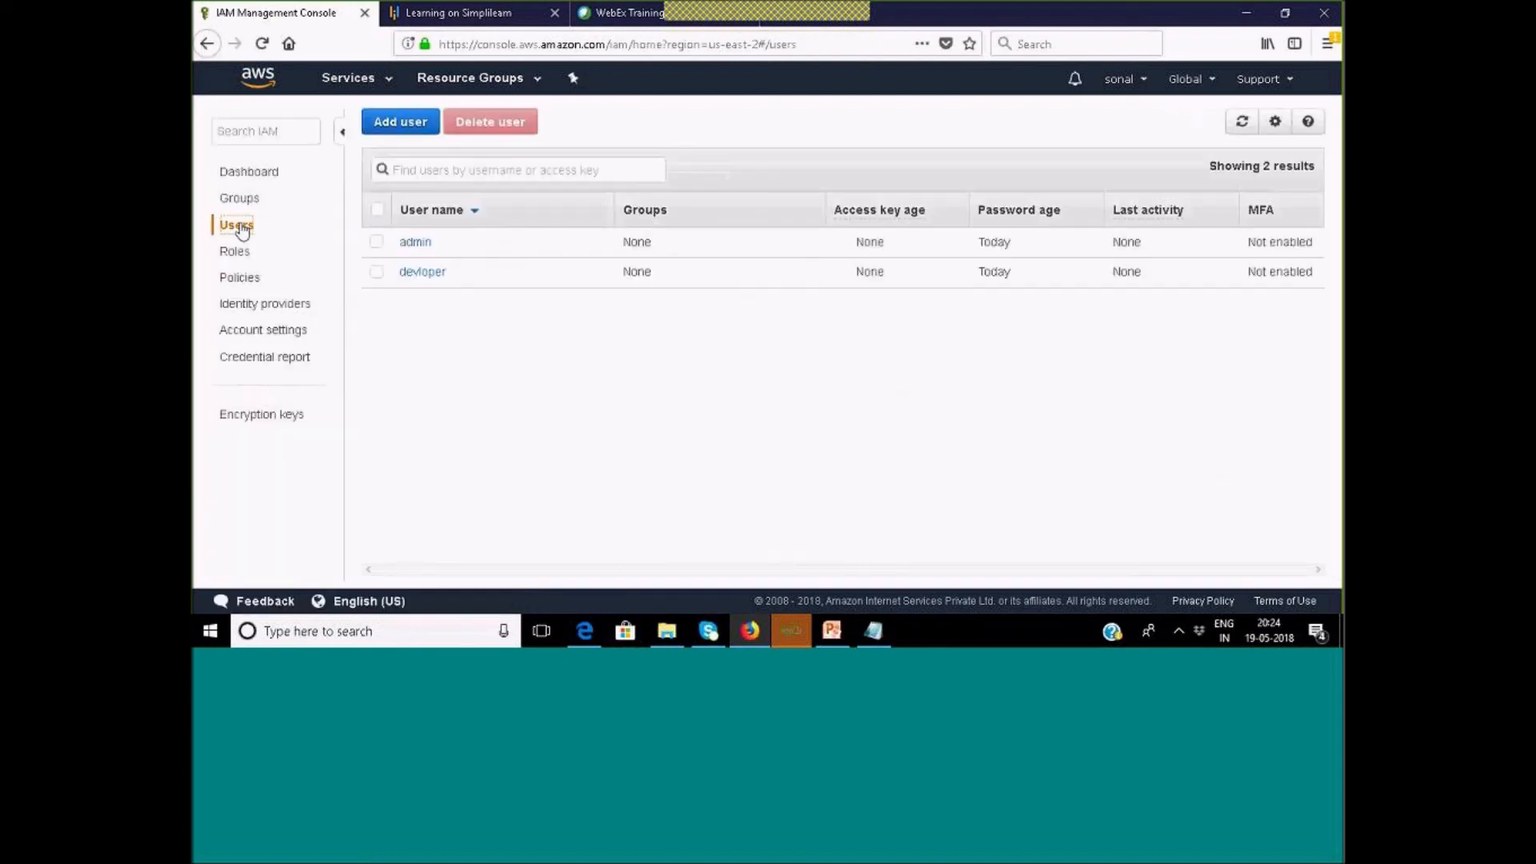
pyautogui.click(415, 242)
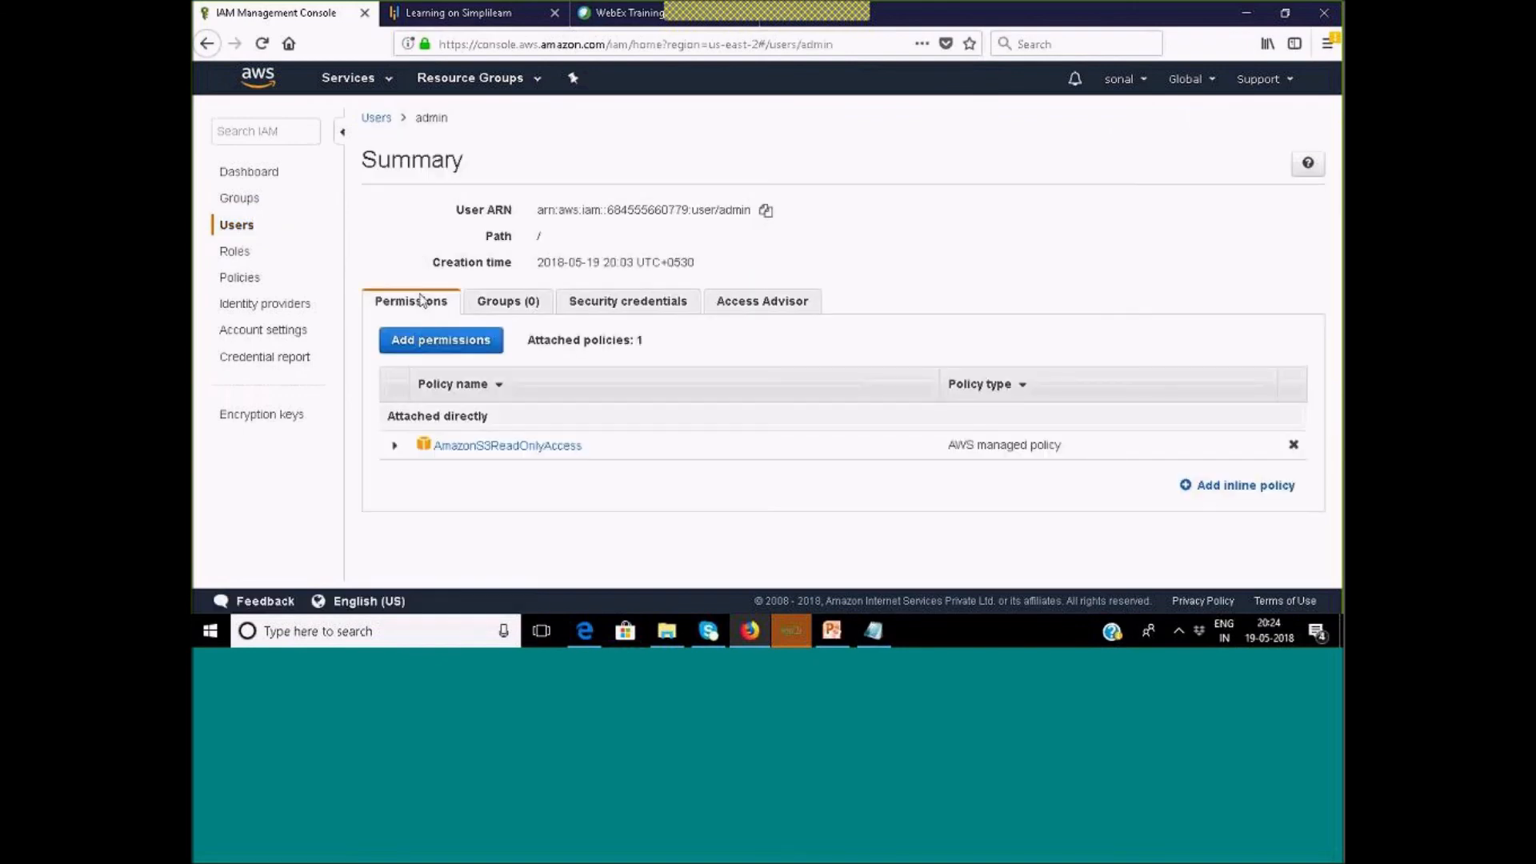
pyautogui.moveTo(387, 416); pyautogui.dragTo(488, 416)
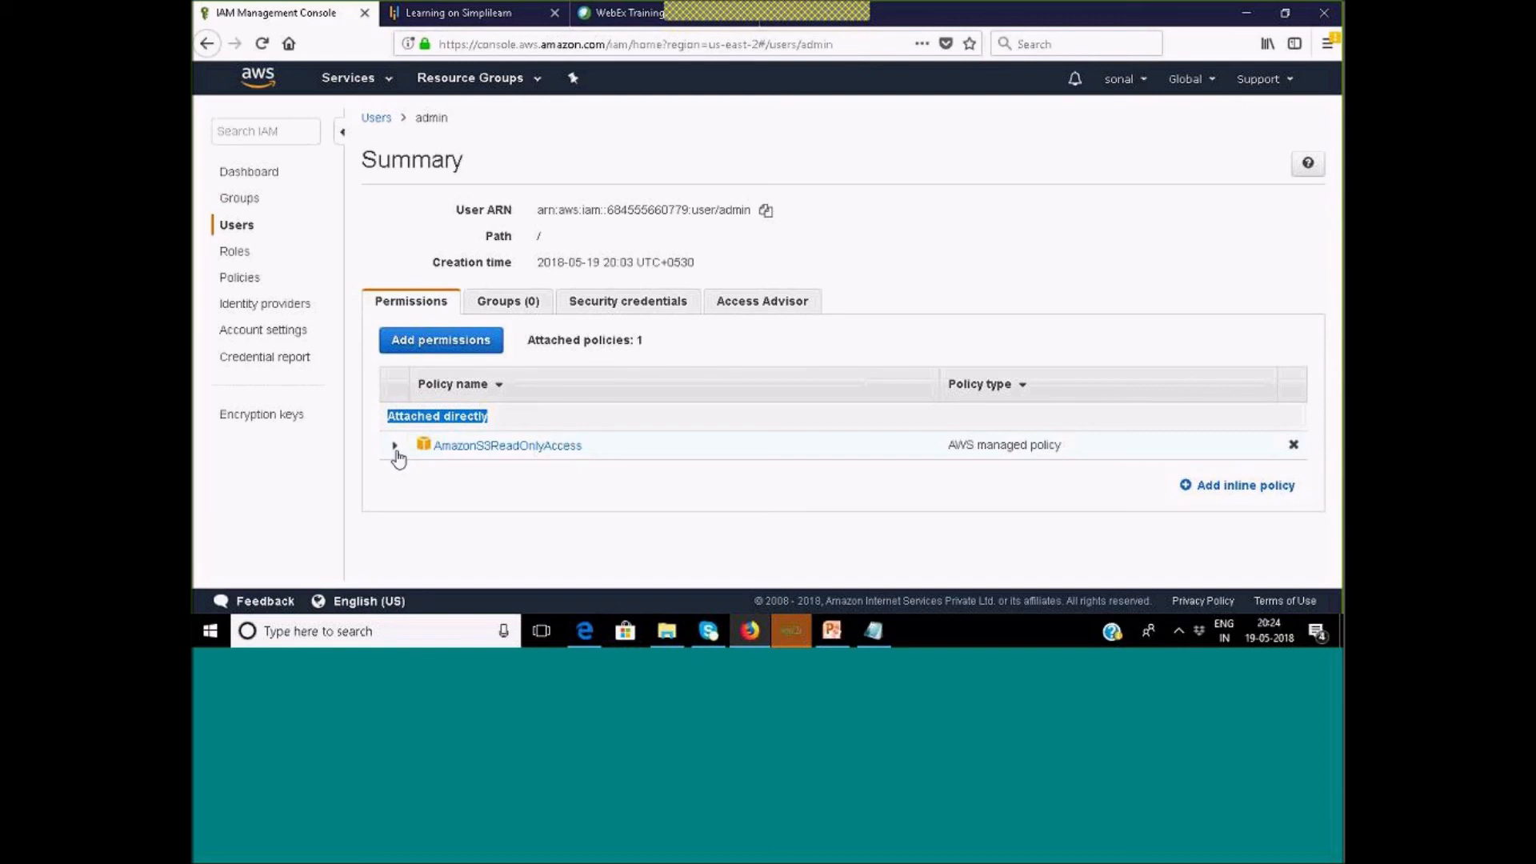
pyautogui.click(1189, 490)
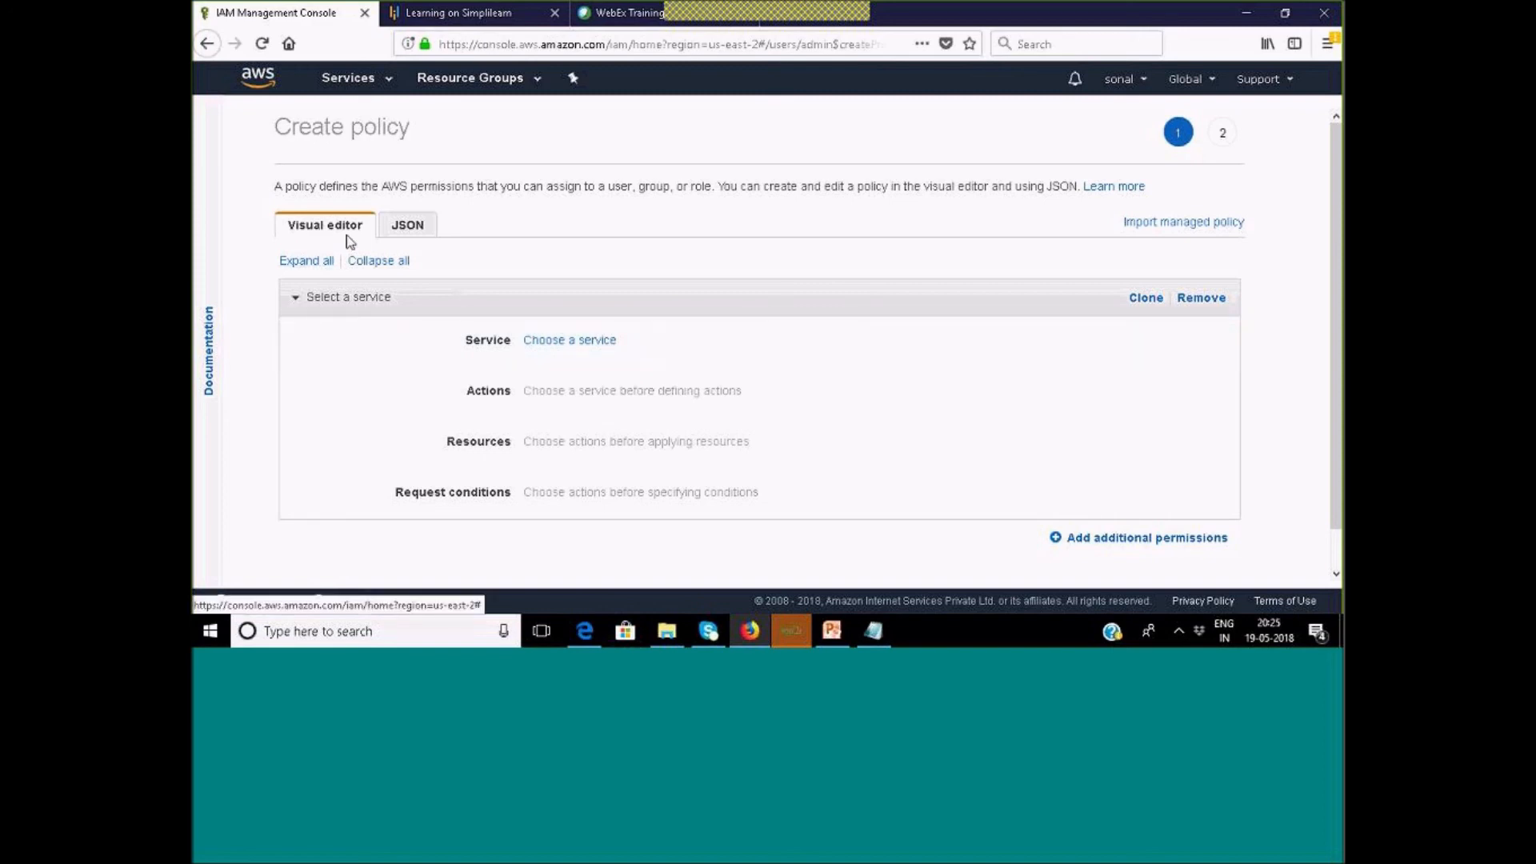
pyautogui.click(402, 229)
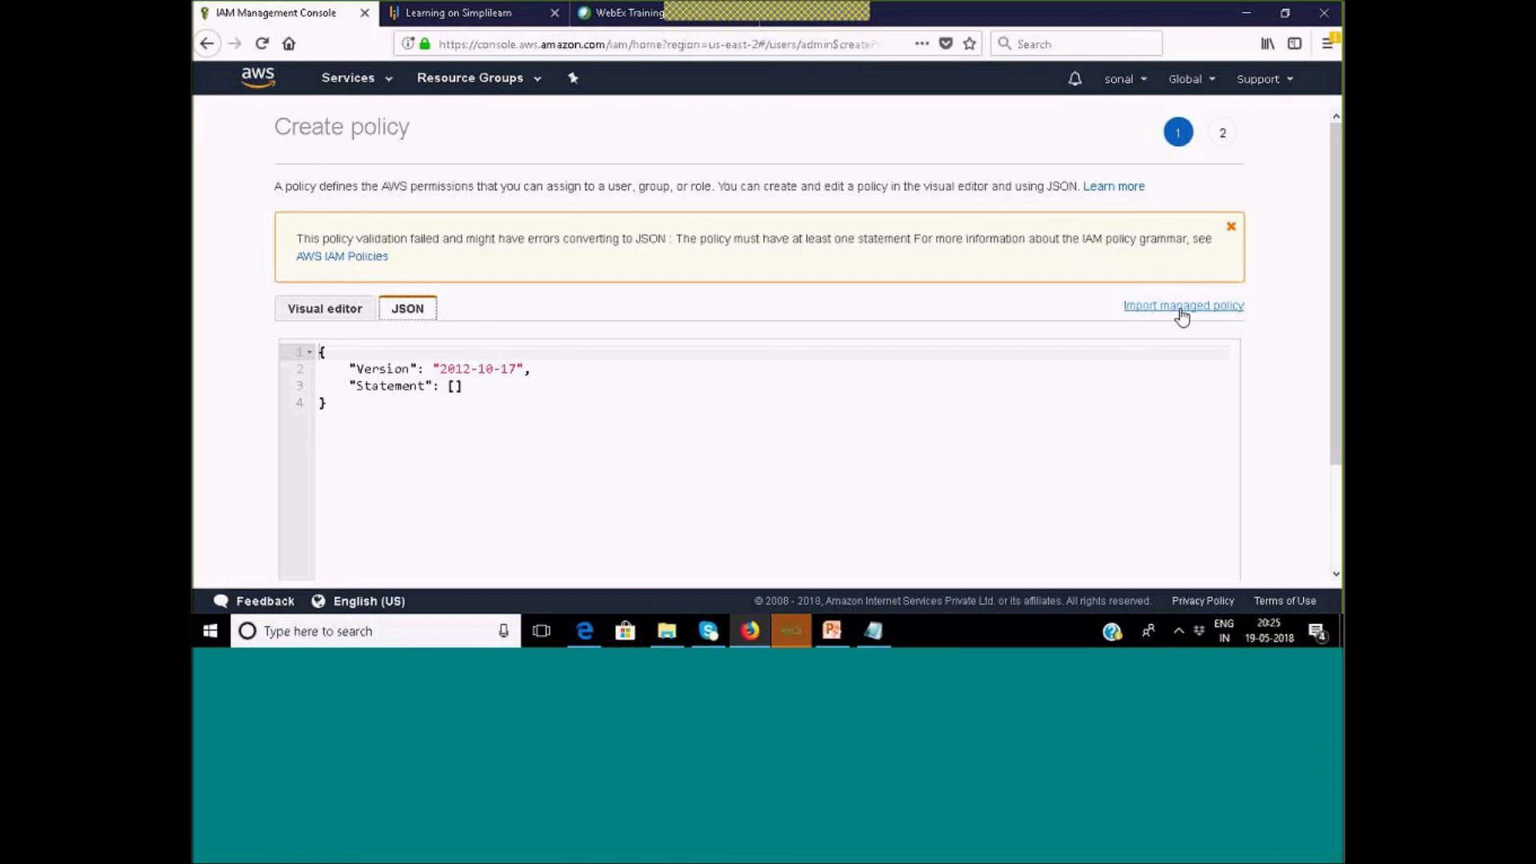
pyautogui.click(351, 313)
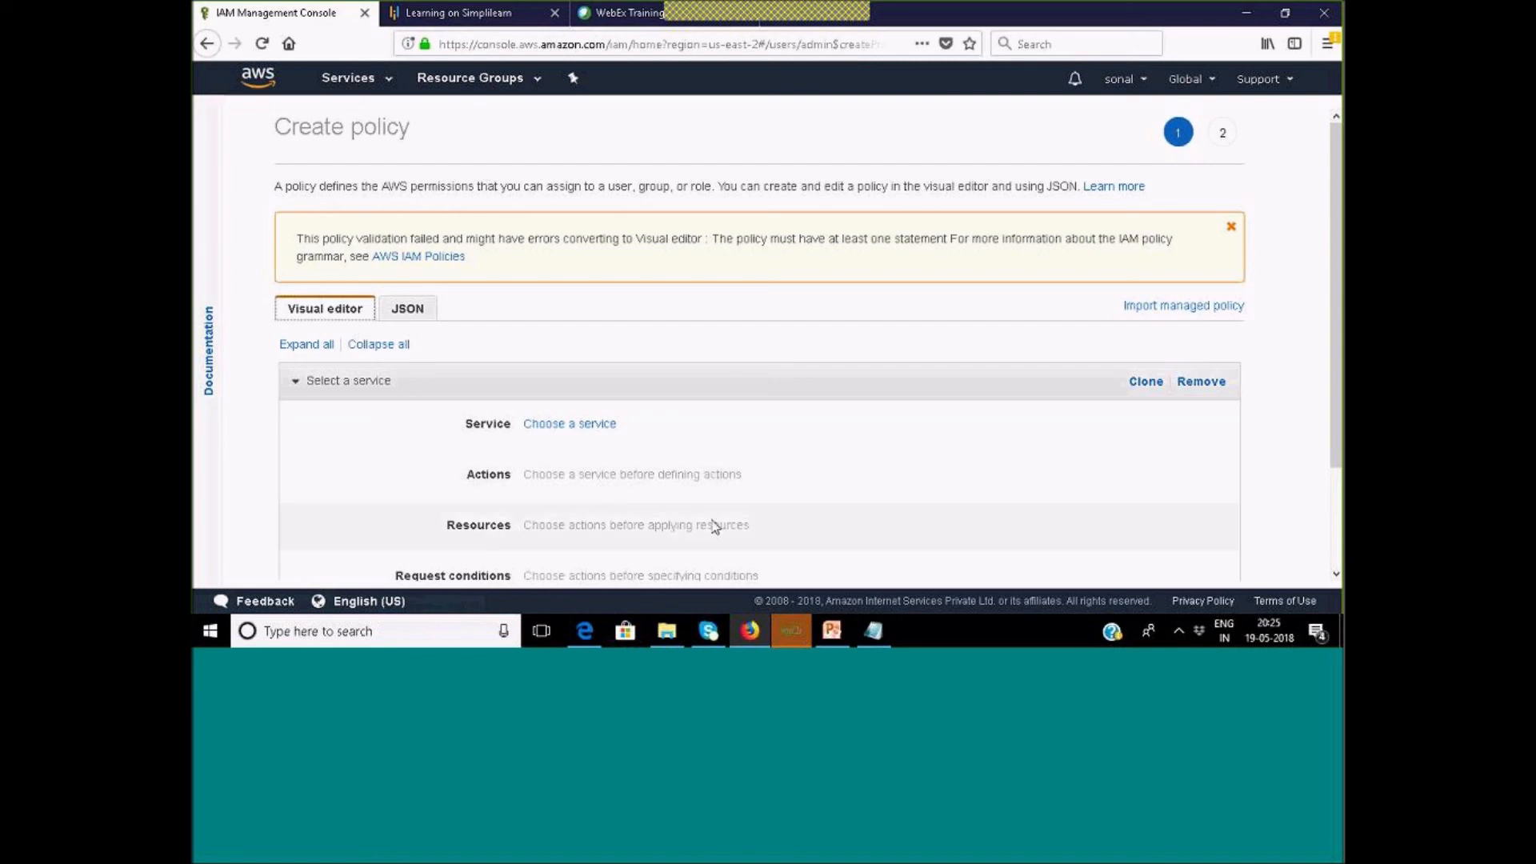
pyautogui.scroll(-2, 581, 437)
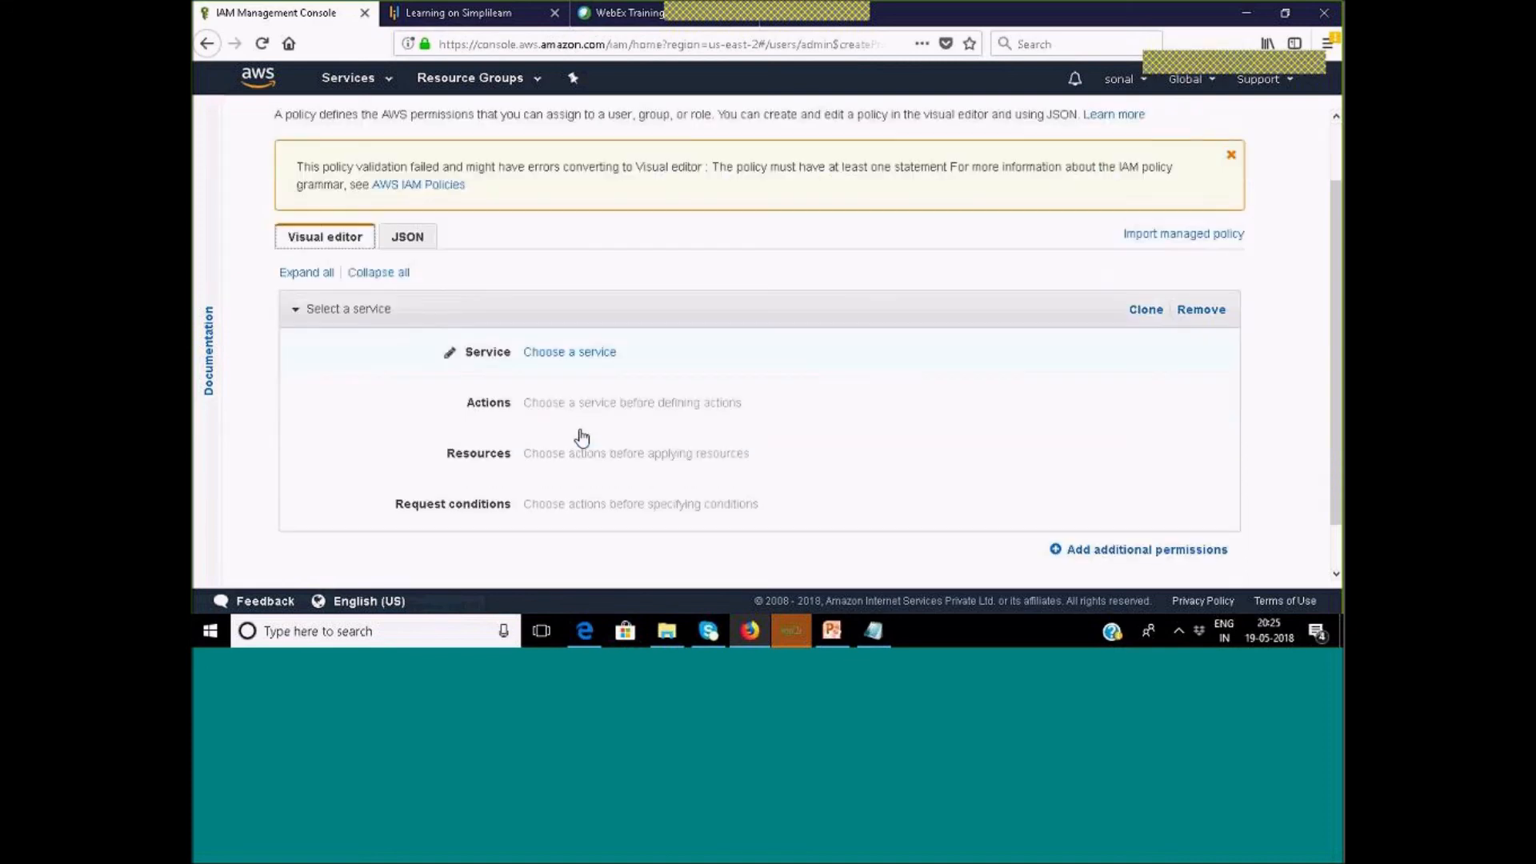
pyautogui.scroll(-1, 581, 438)
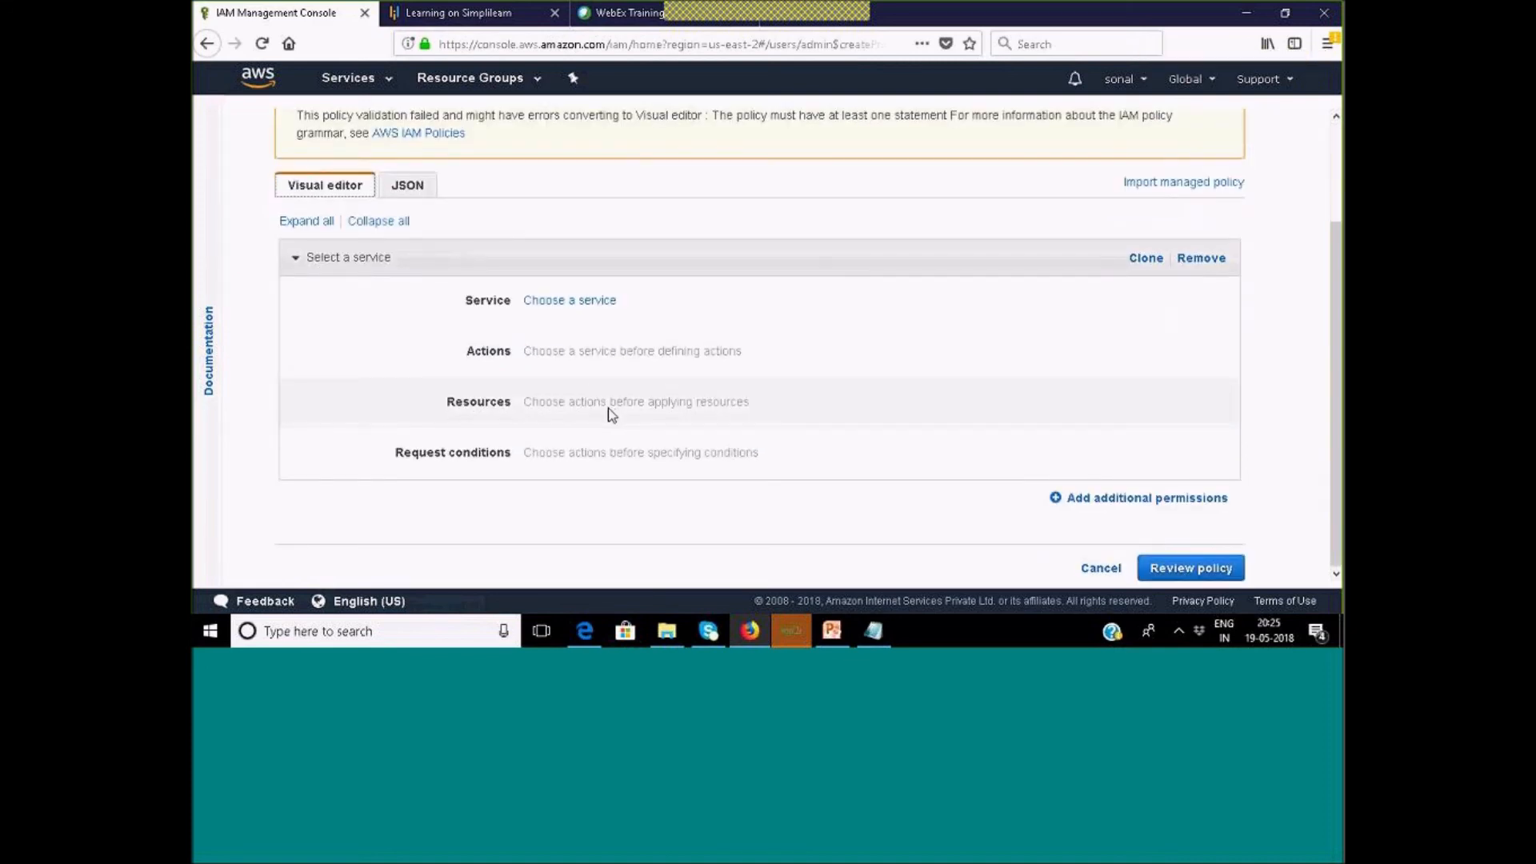
pyautogui.scroll(2, 570, 321)
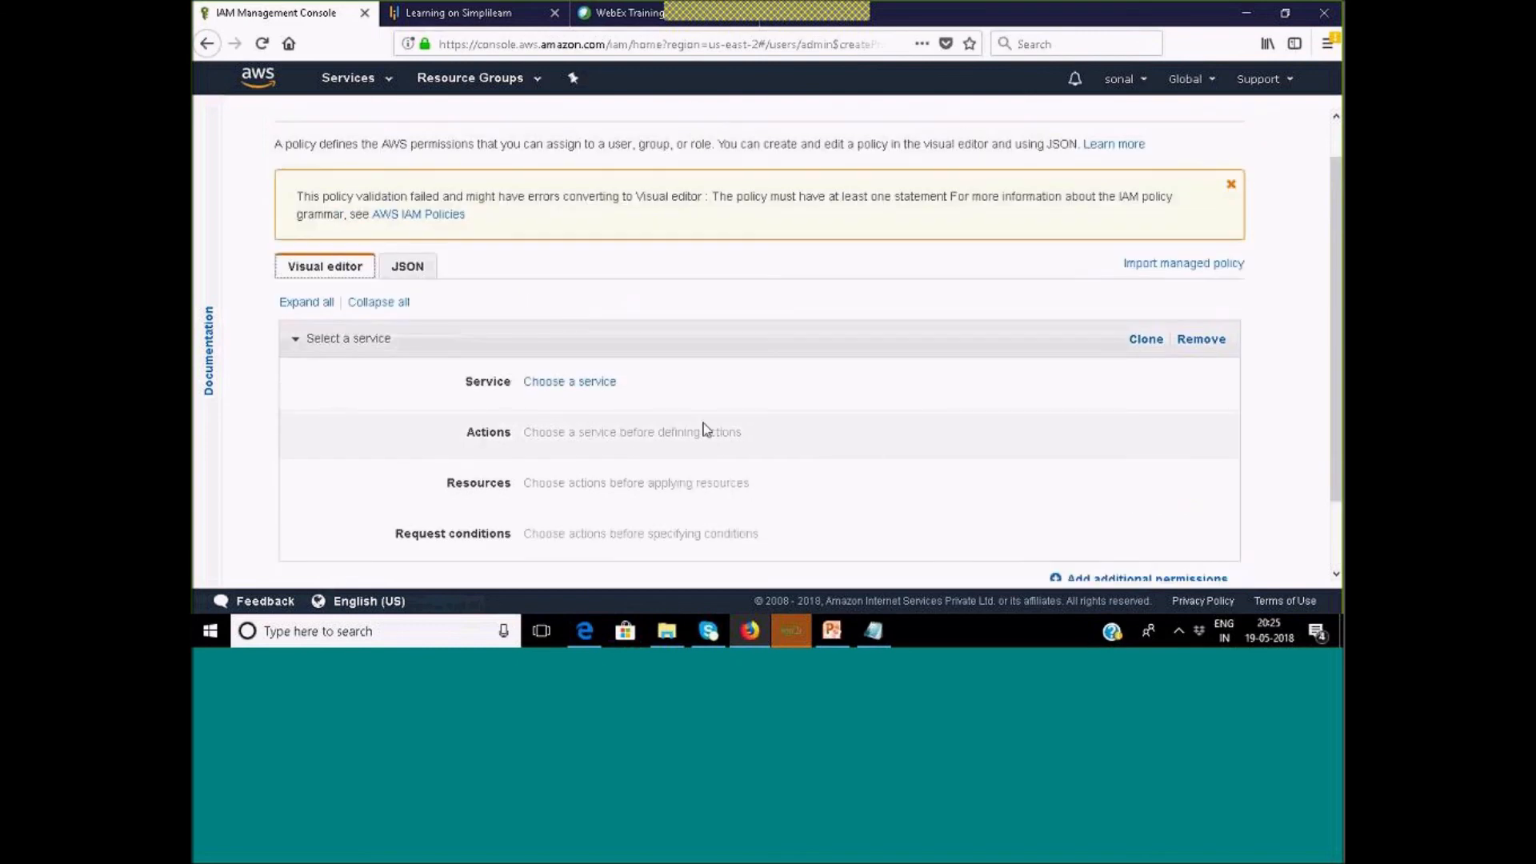
pyautogui.click(207, 44)
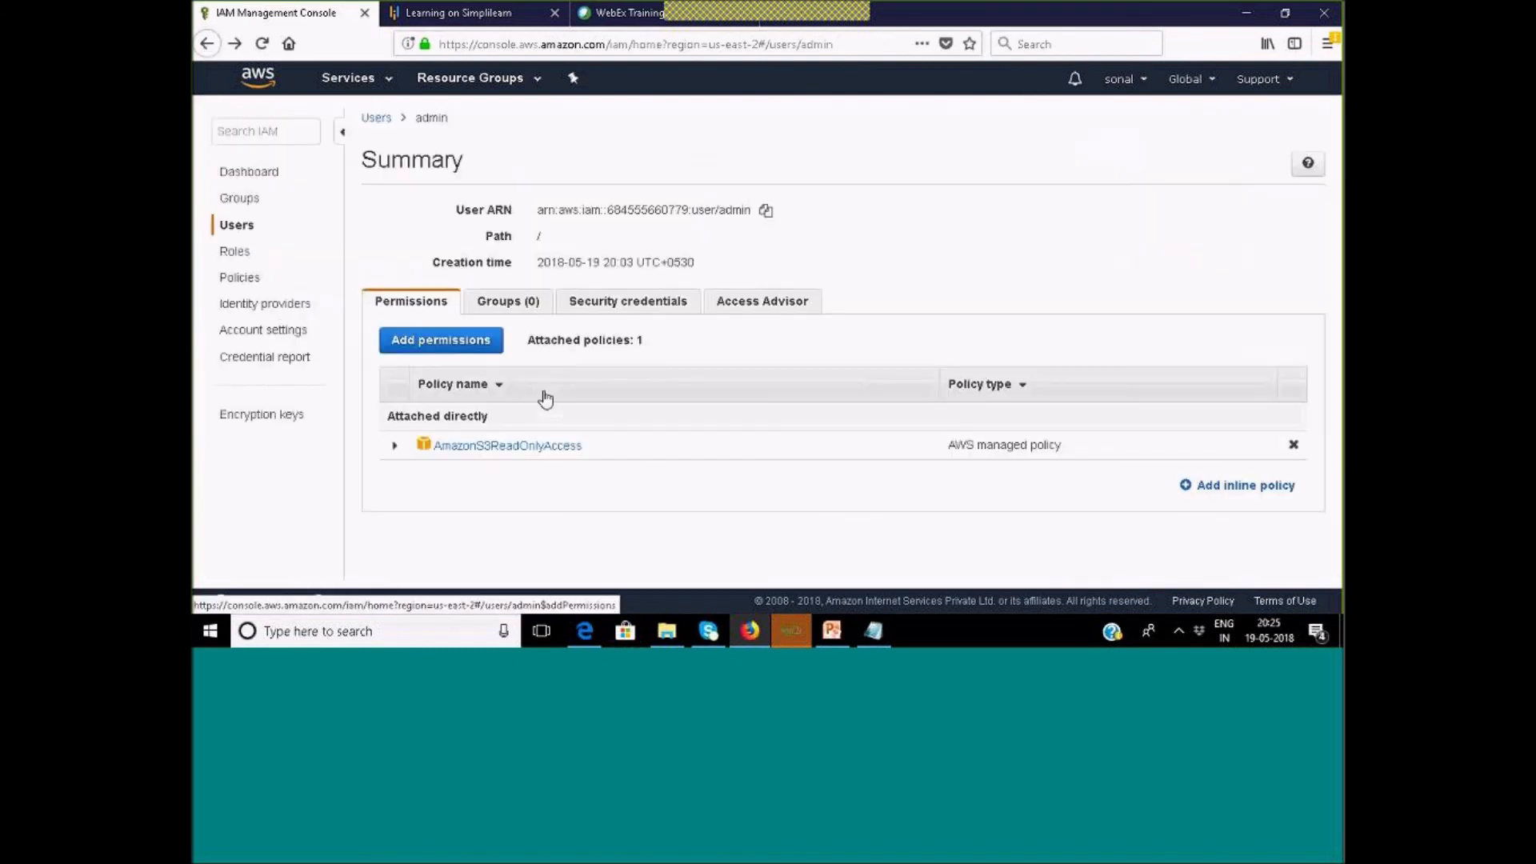
# Reopen admin's Add permissions page, set to attach existing policies directly.
pyautogui.click(240, 225)
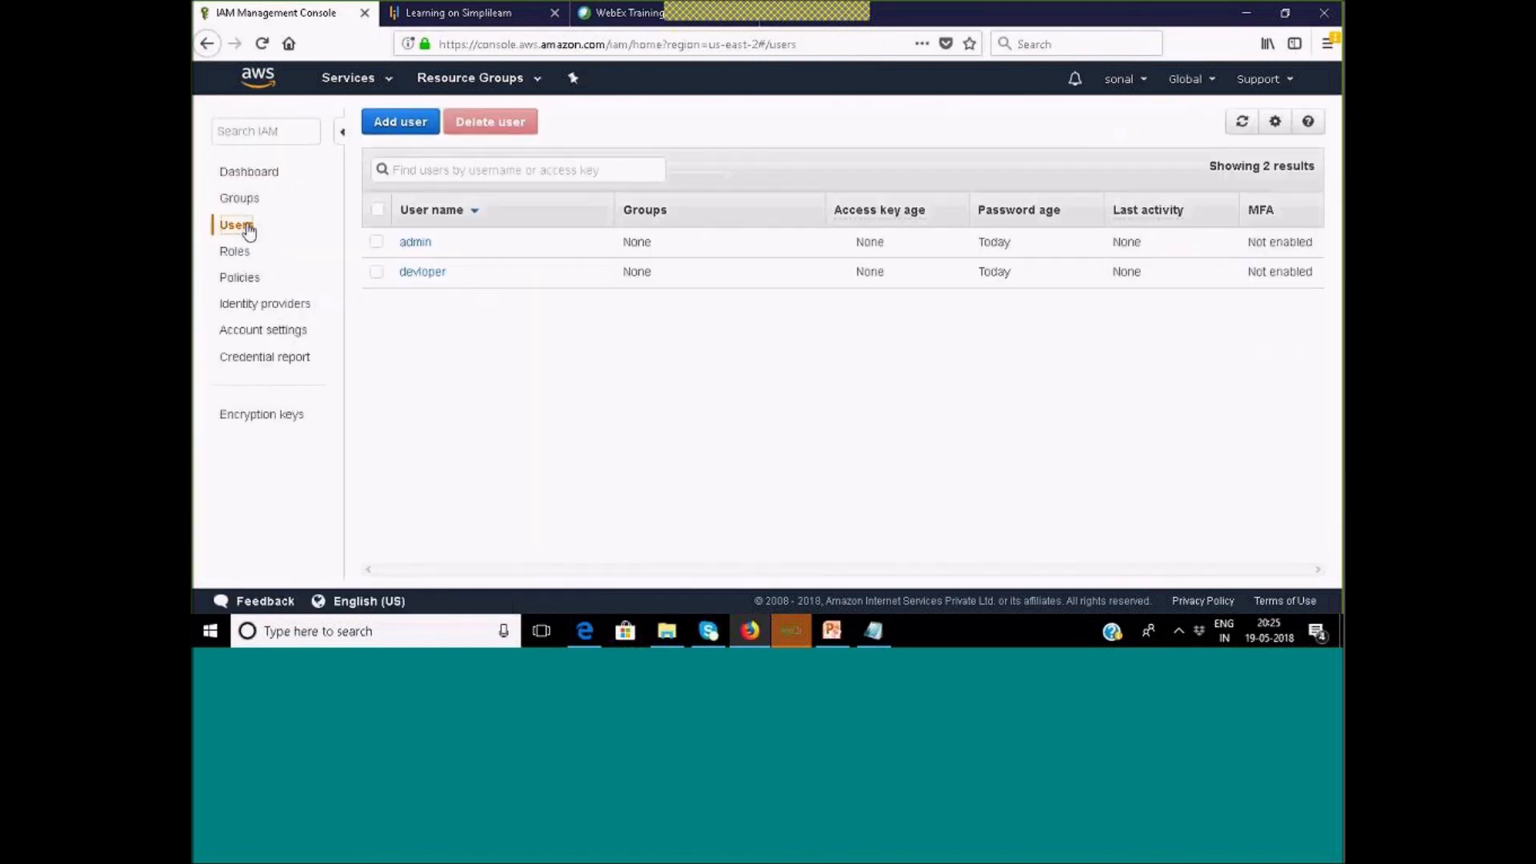
pyautogui.click(411, 244)
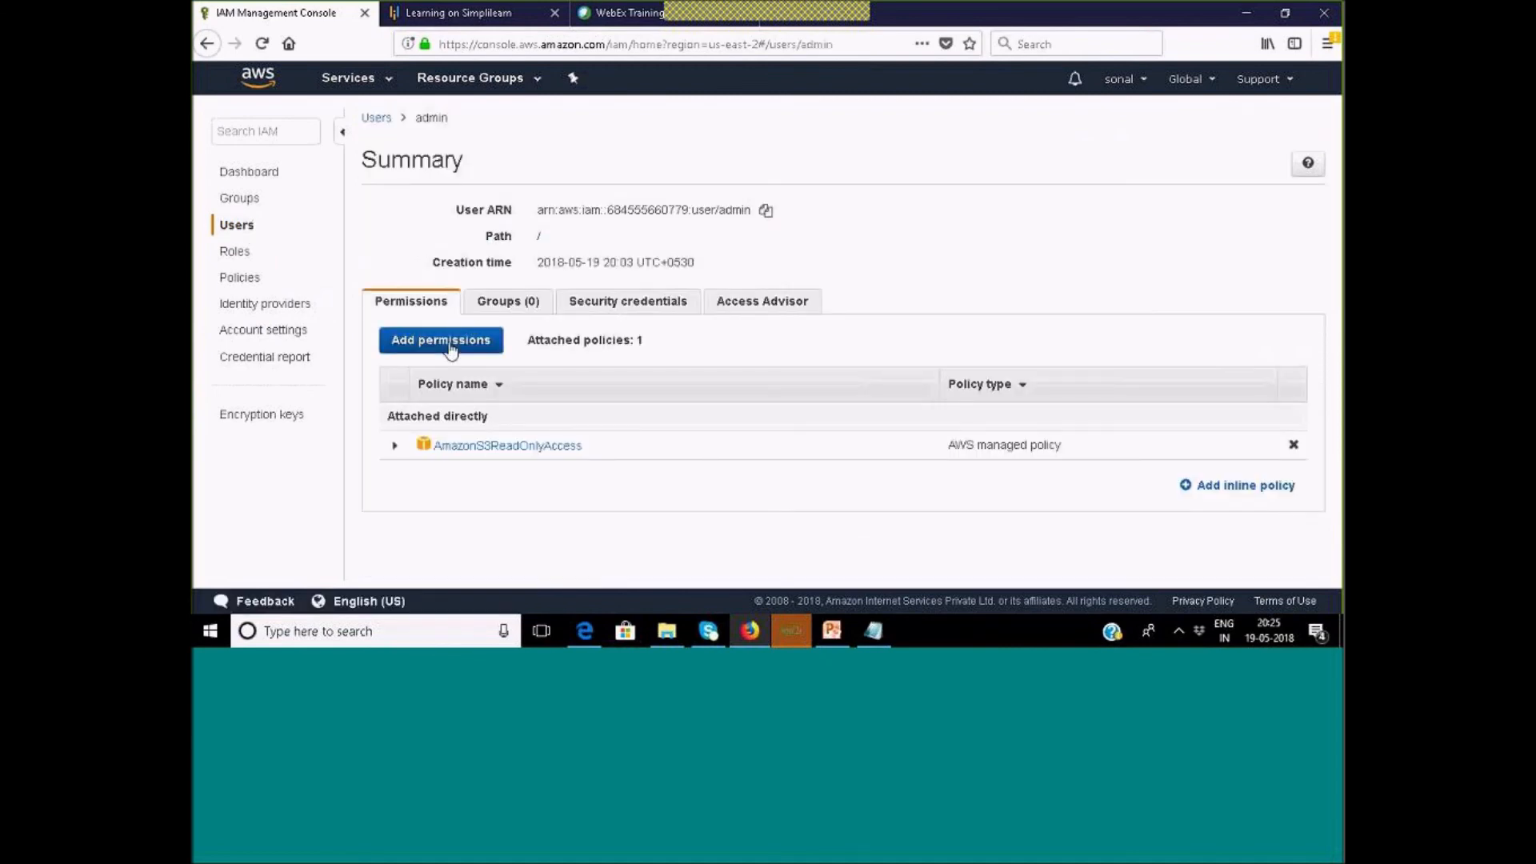
pyautogui.click(450, 349)
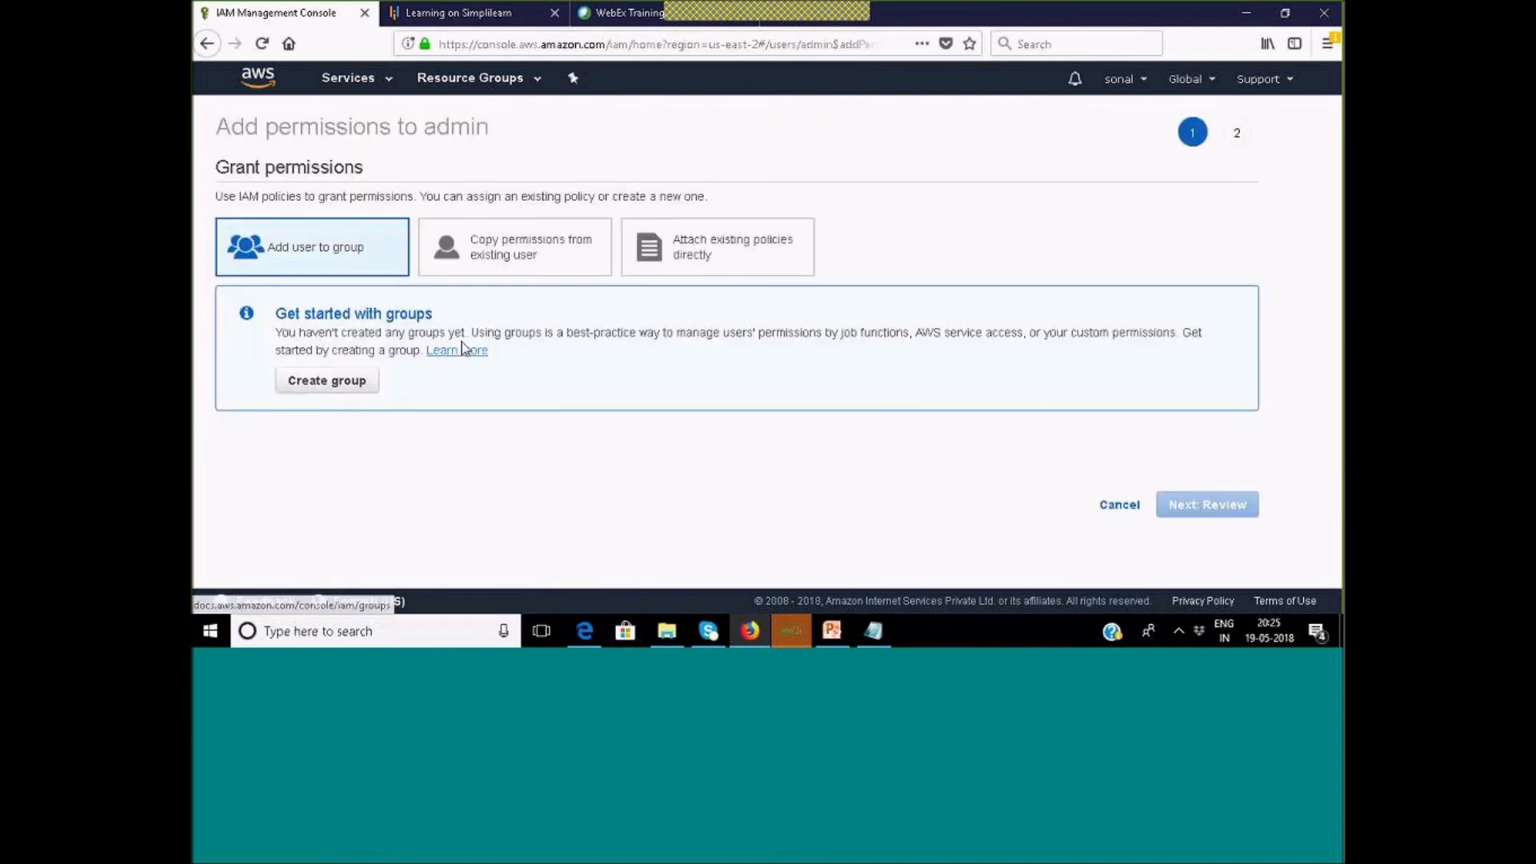
pyautogui.click(694, 257)
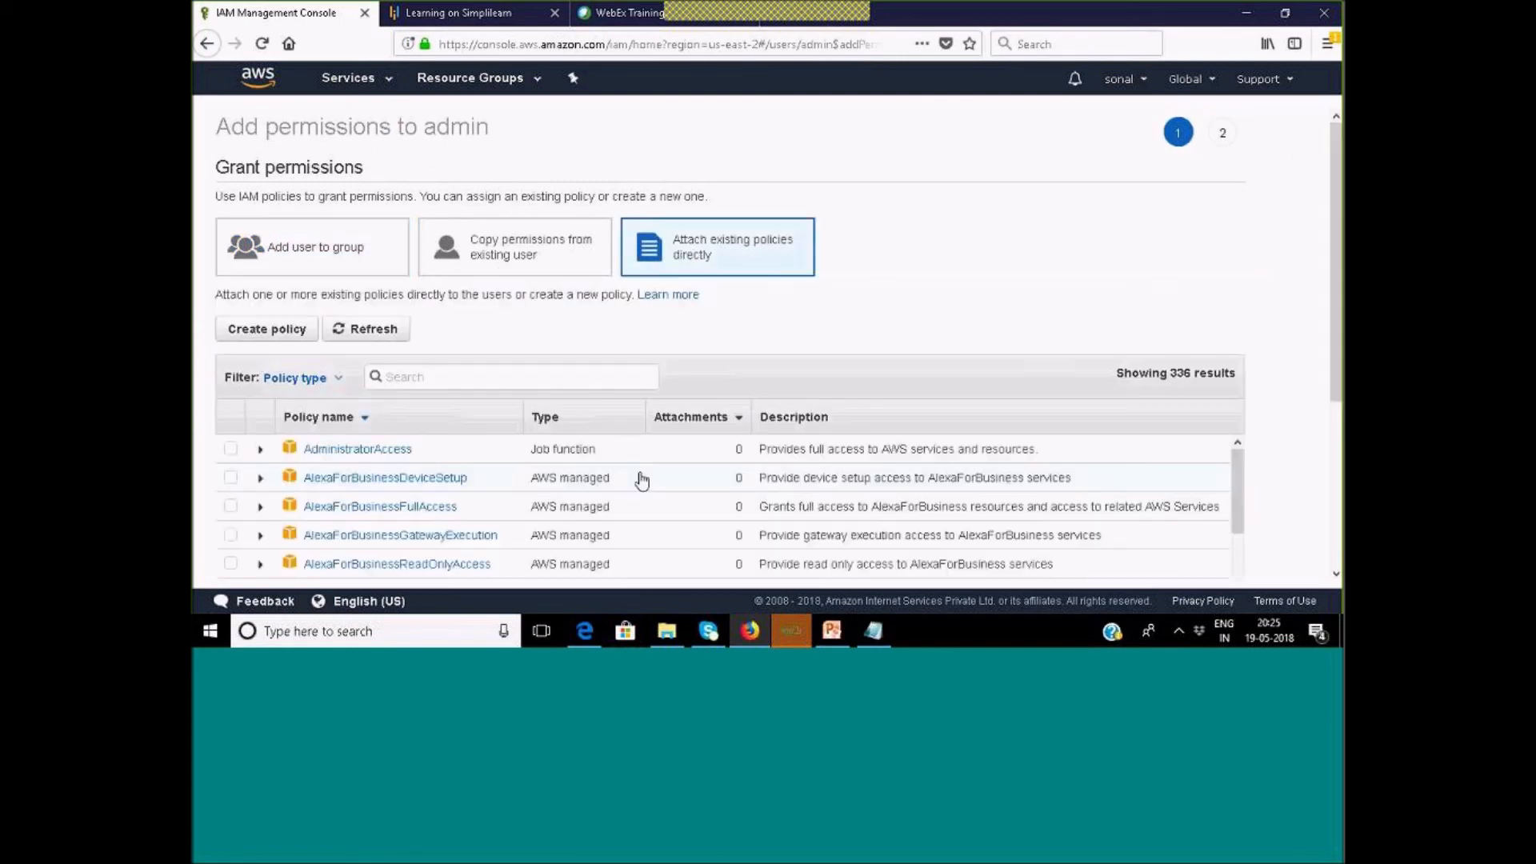
# Start a brand-new policy in the Create policy editor.
pyautogui.scroll(-3, 641, 475)
pyautogui.scroll(5, 641, 475)
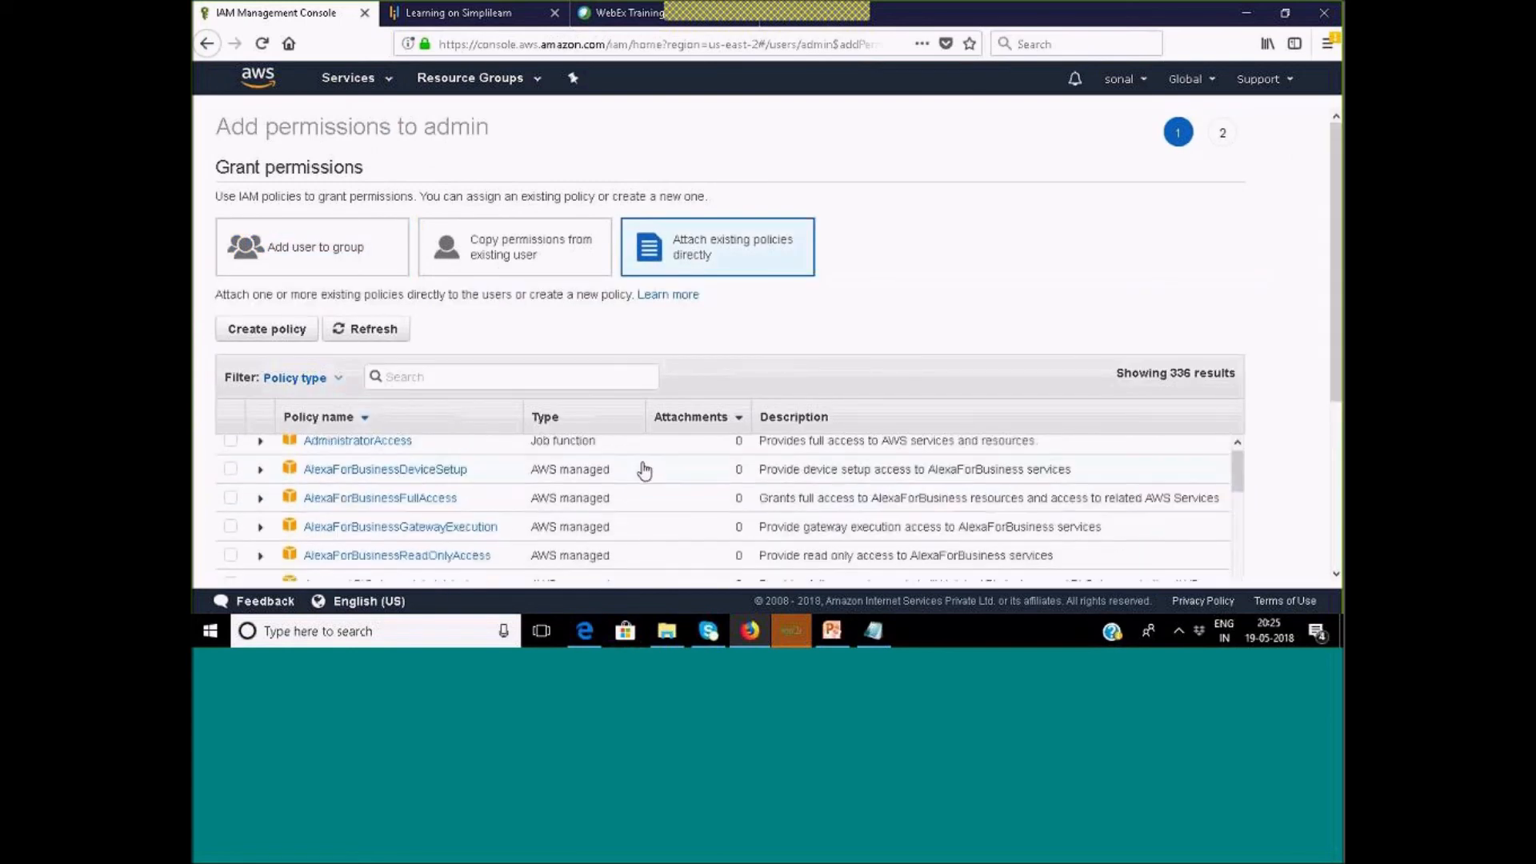
pyautogui.click(271, 336)
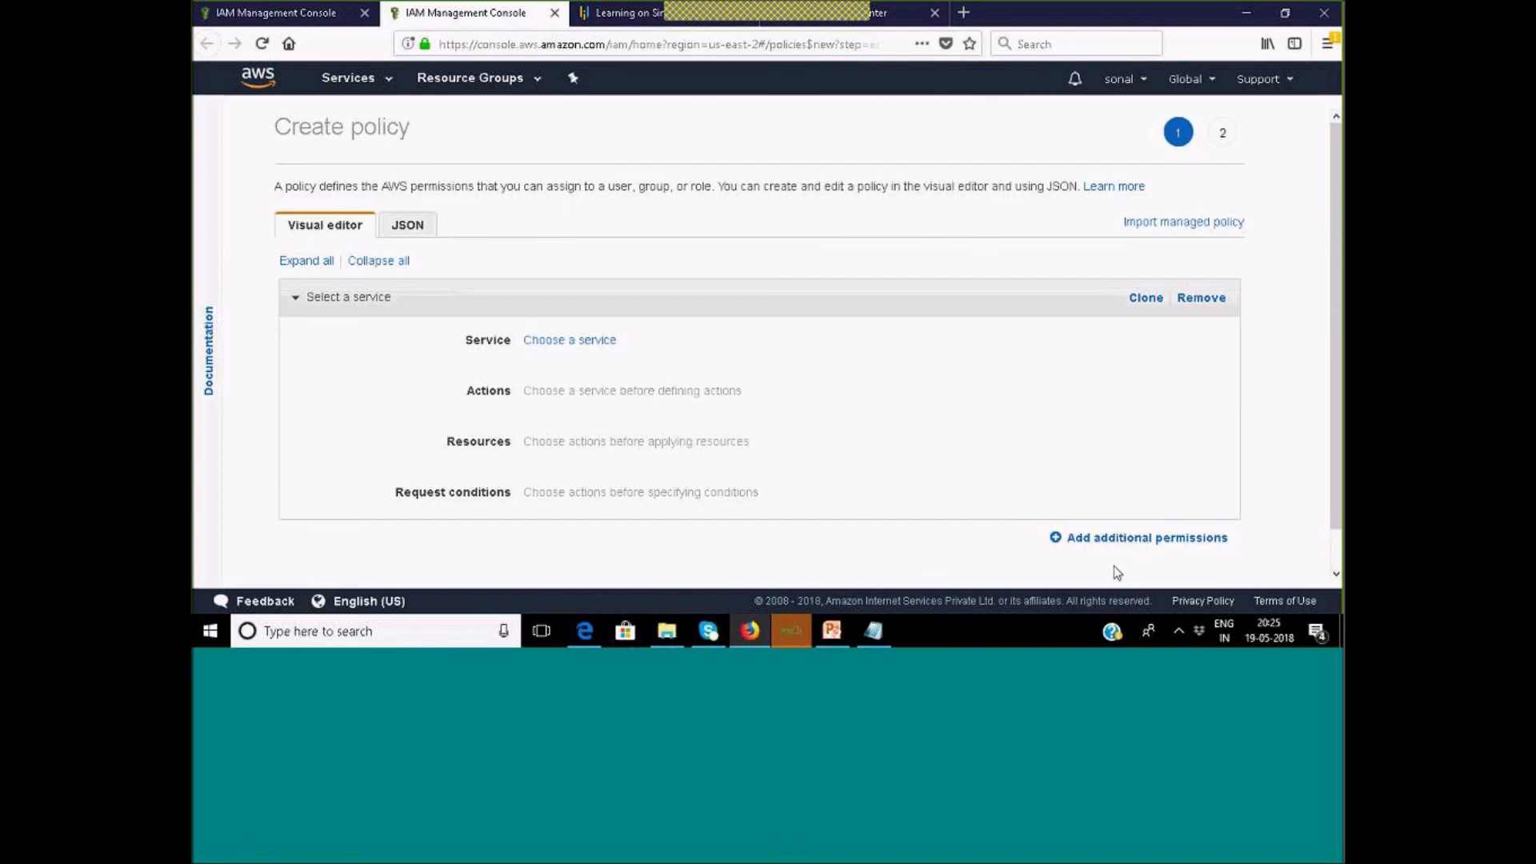
# Choose EC2 as the policy's service and review its List, Read and Write access levels.
pyautogui.click(586, 344)
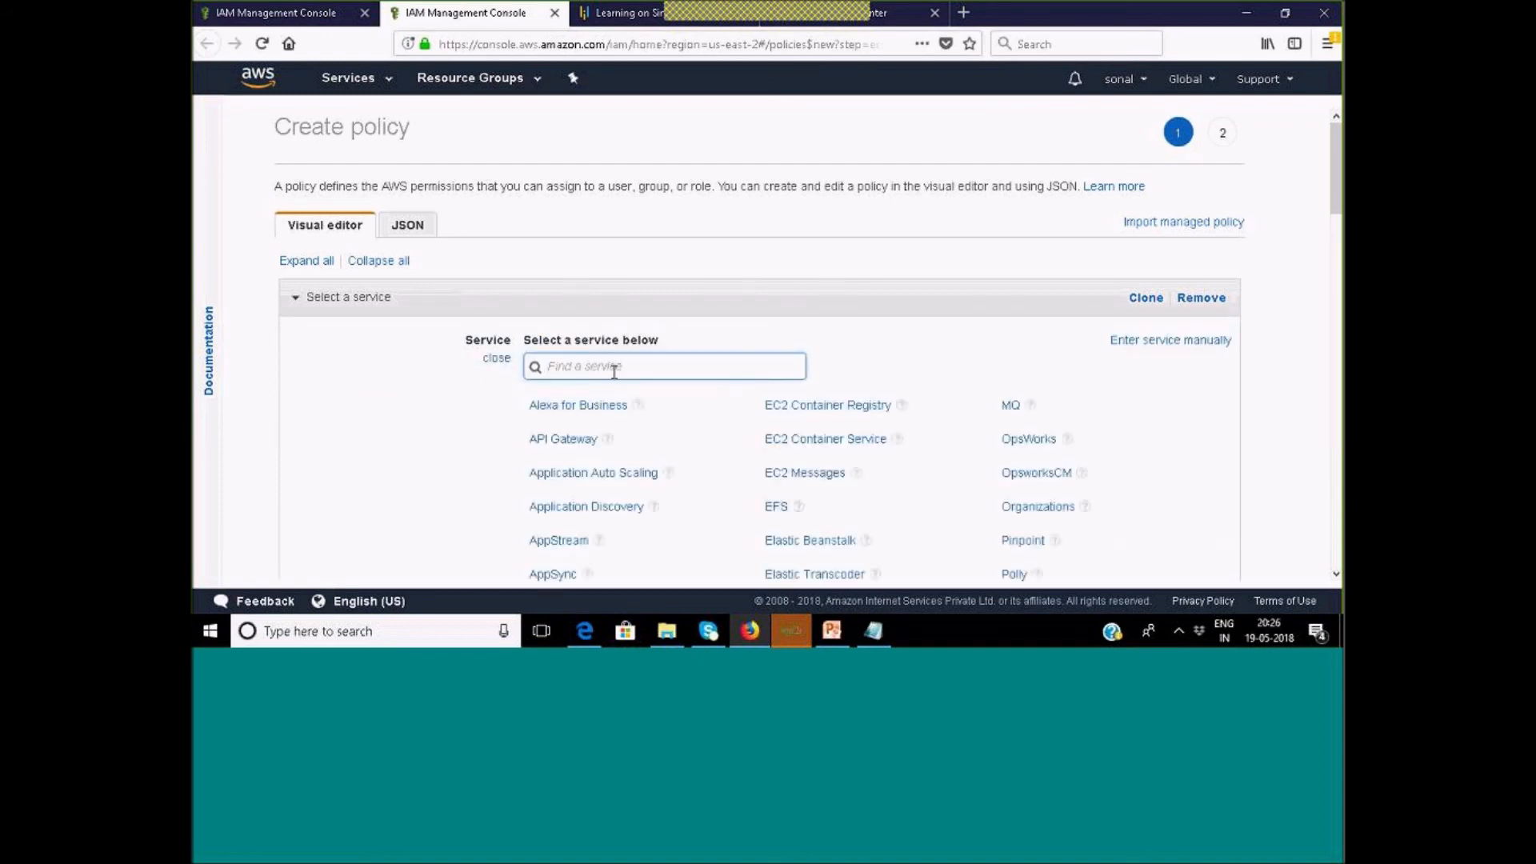
pyautogui.write('ec2')
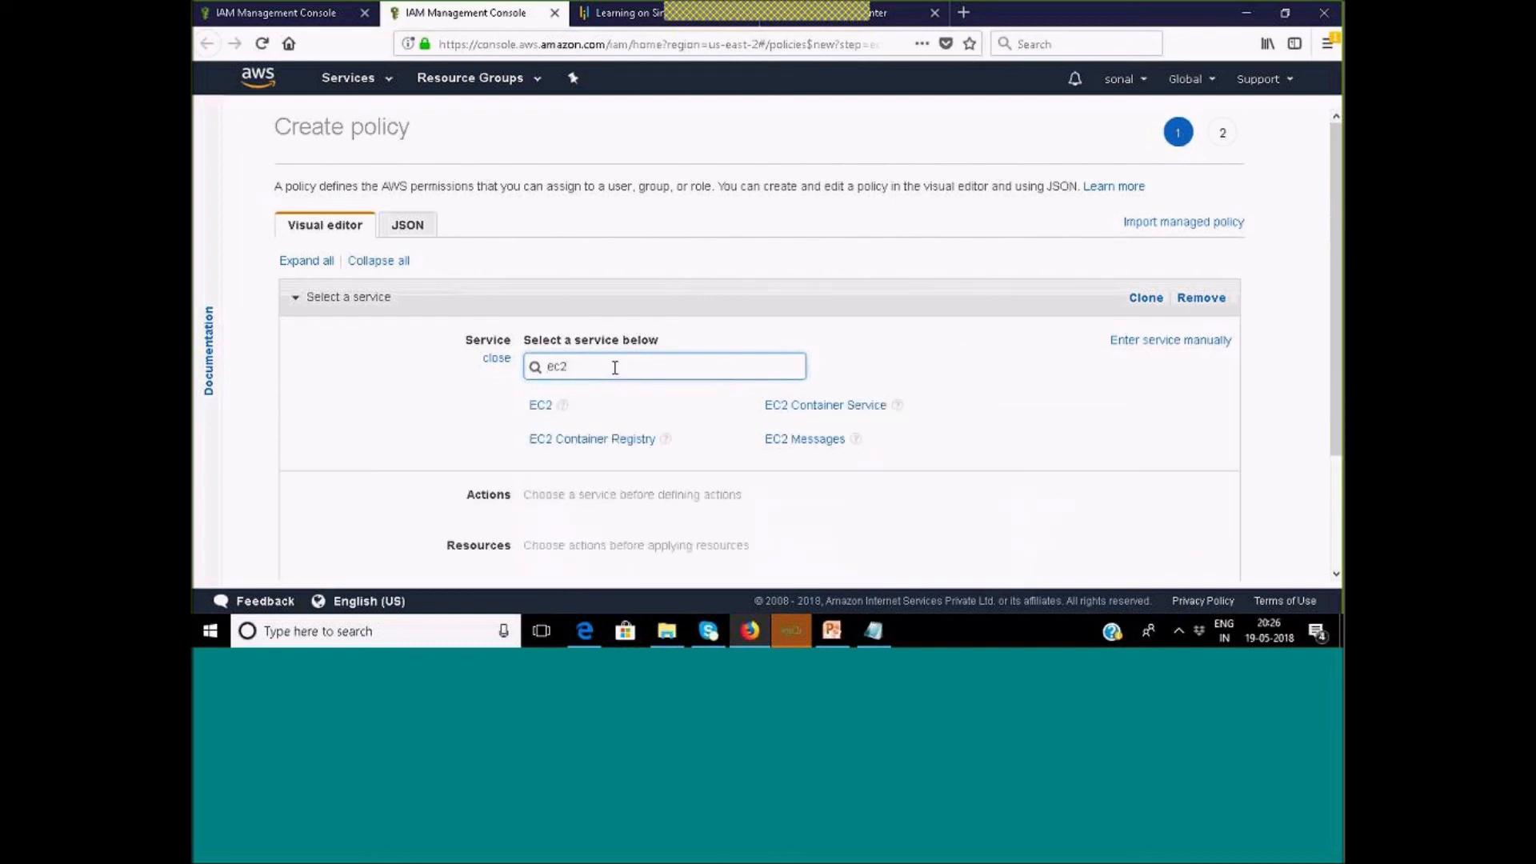
pyautogui.click(540, 406)
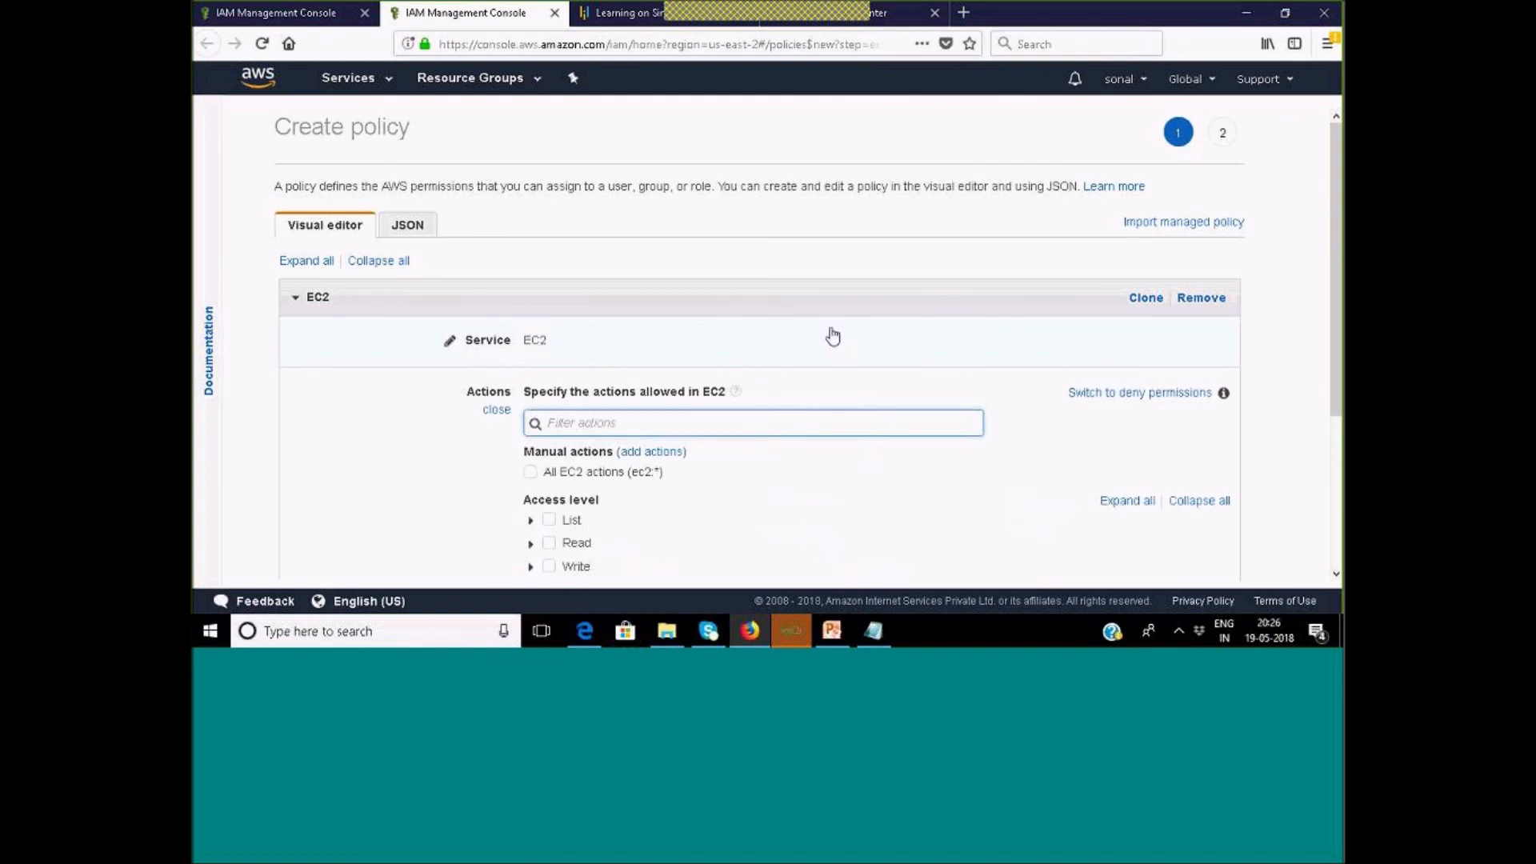
pyautogui.scroll(-2, 772, 462)
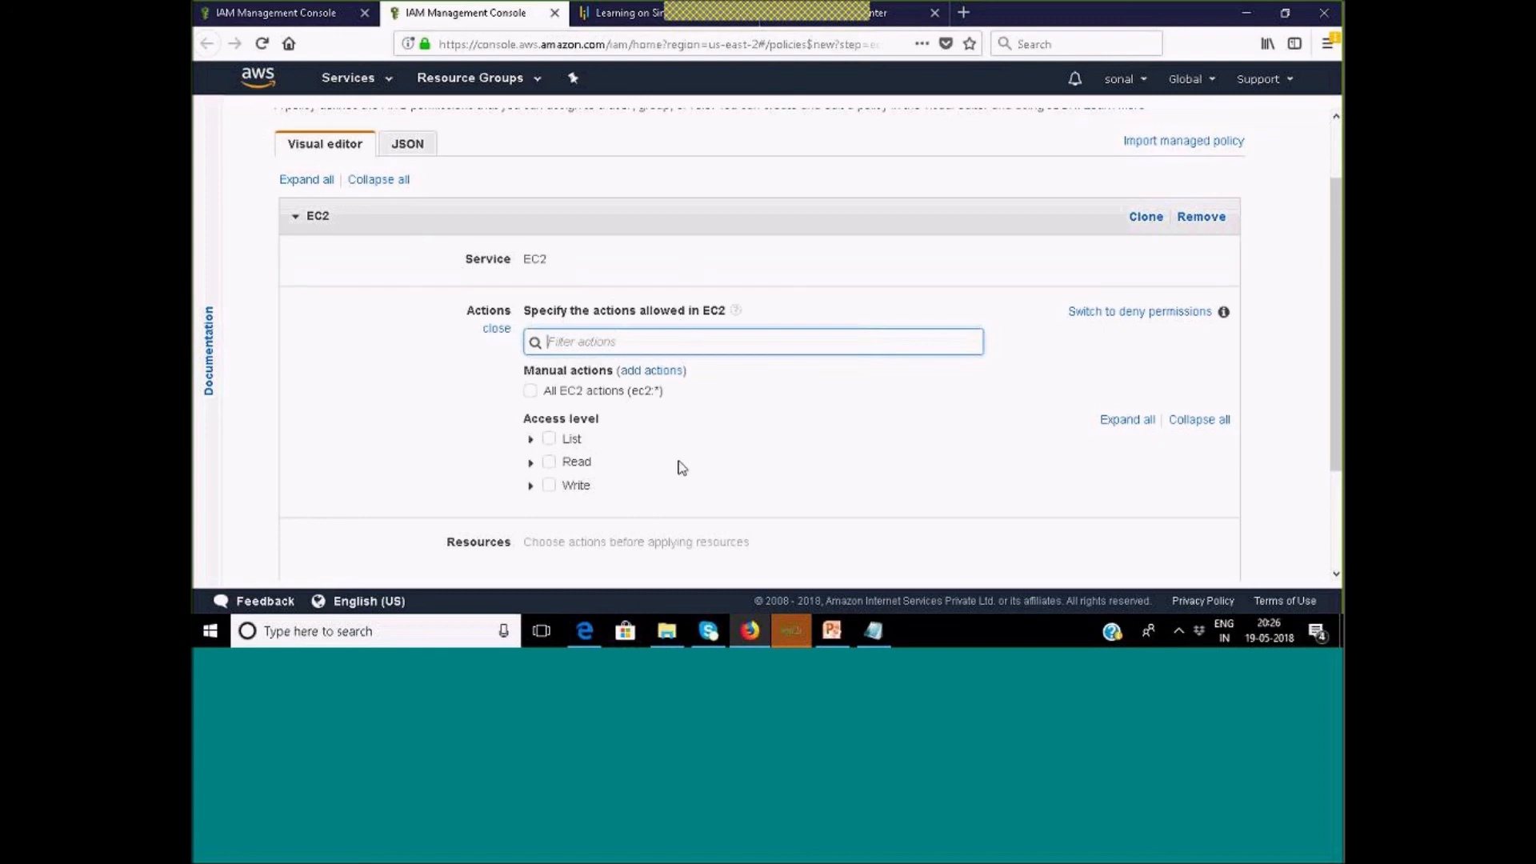
pyautogui.scroll(-3, 649, 436)
pyautogui.scroll(3, 650, 433)
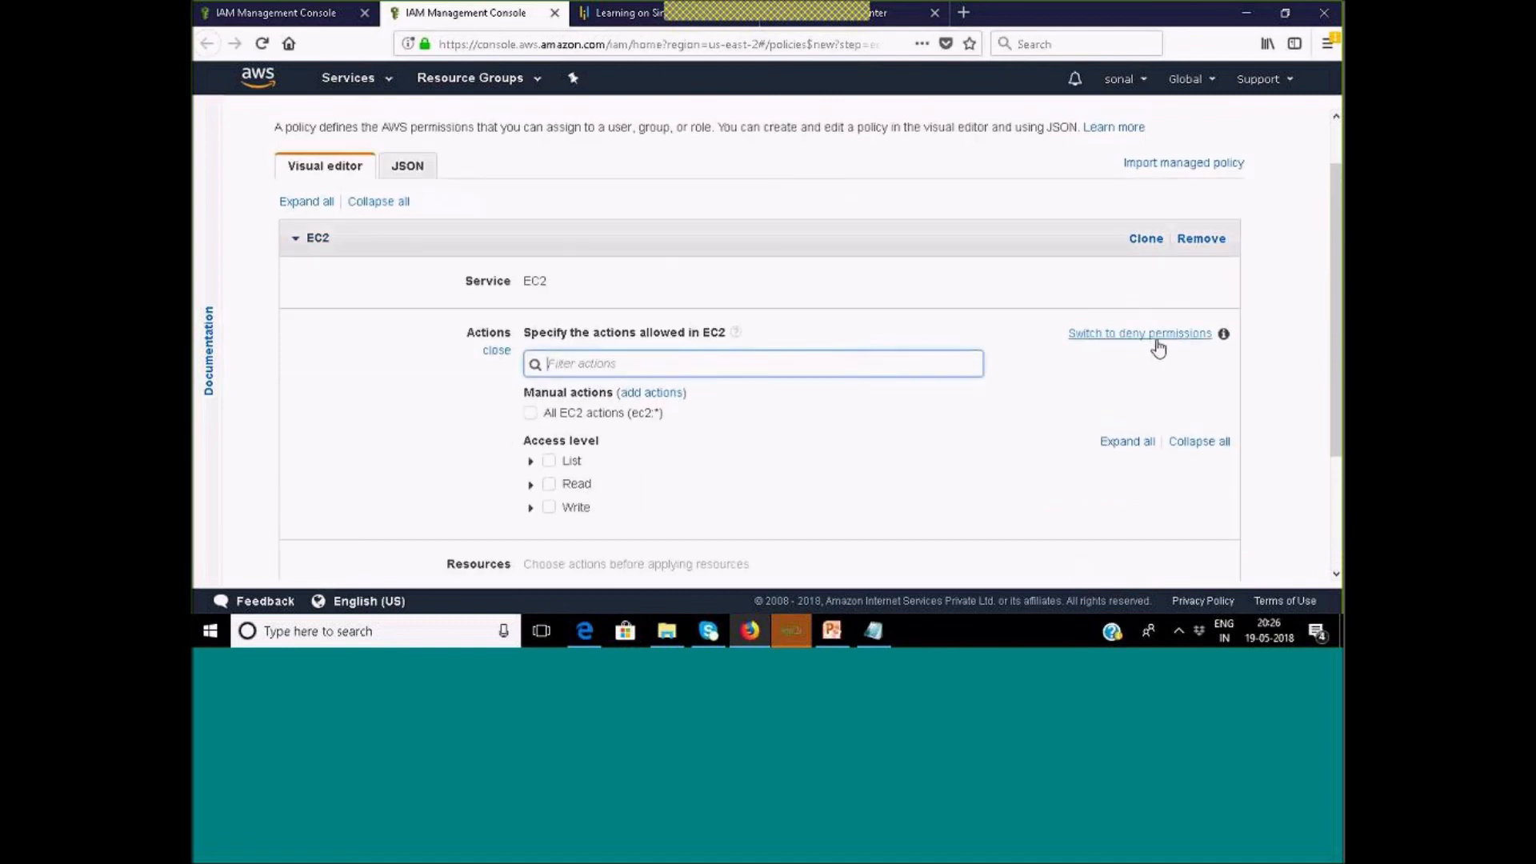
# Make the EC2 statement allow, with all 72 List-level actions selected.
pyautogui.click(1165, 342)
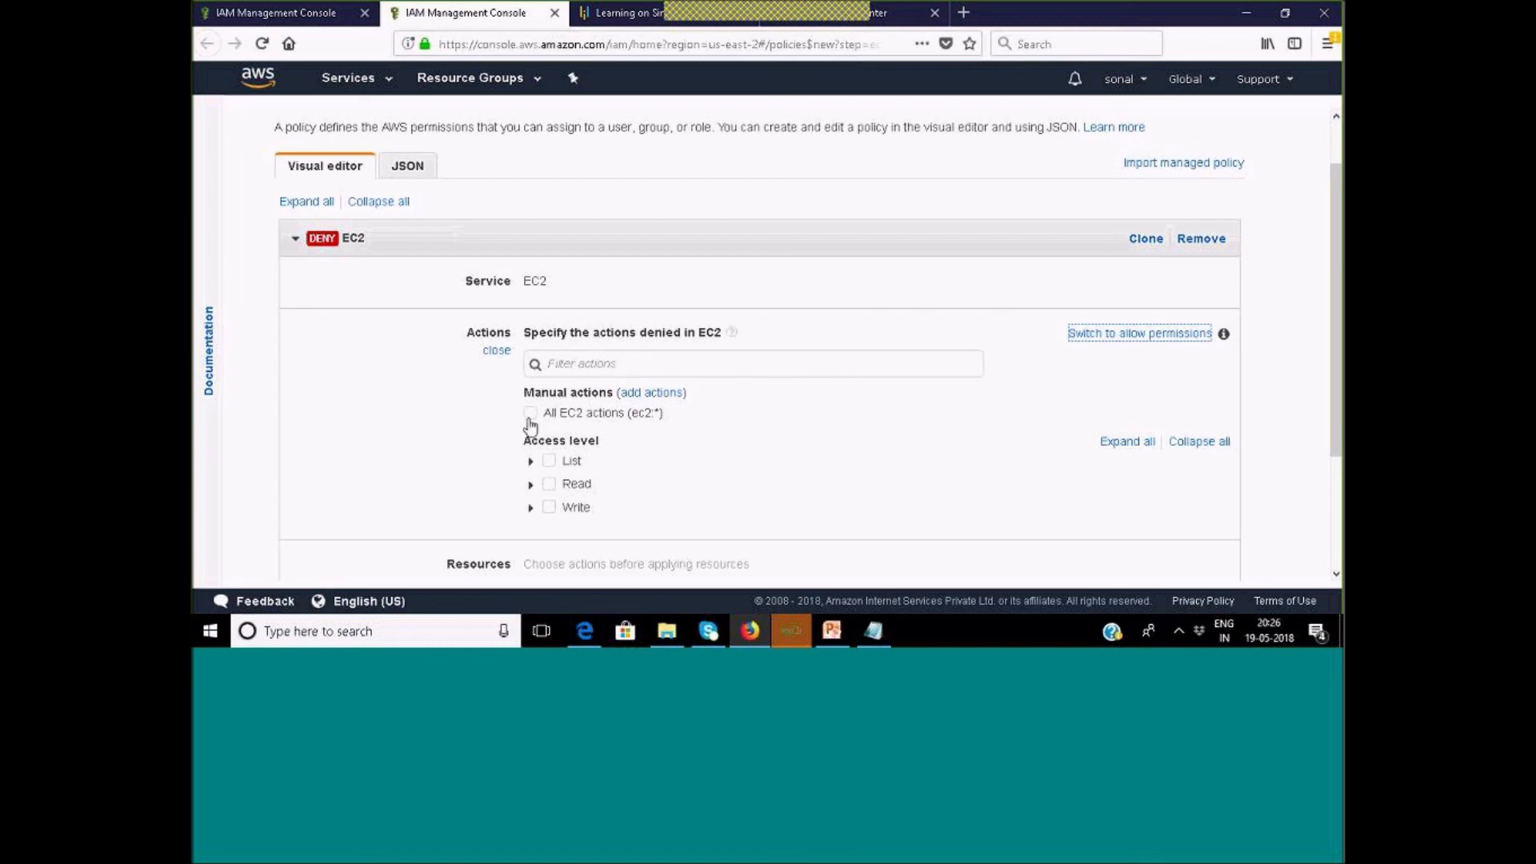
pyautogui.click(549, 463)
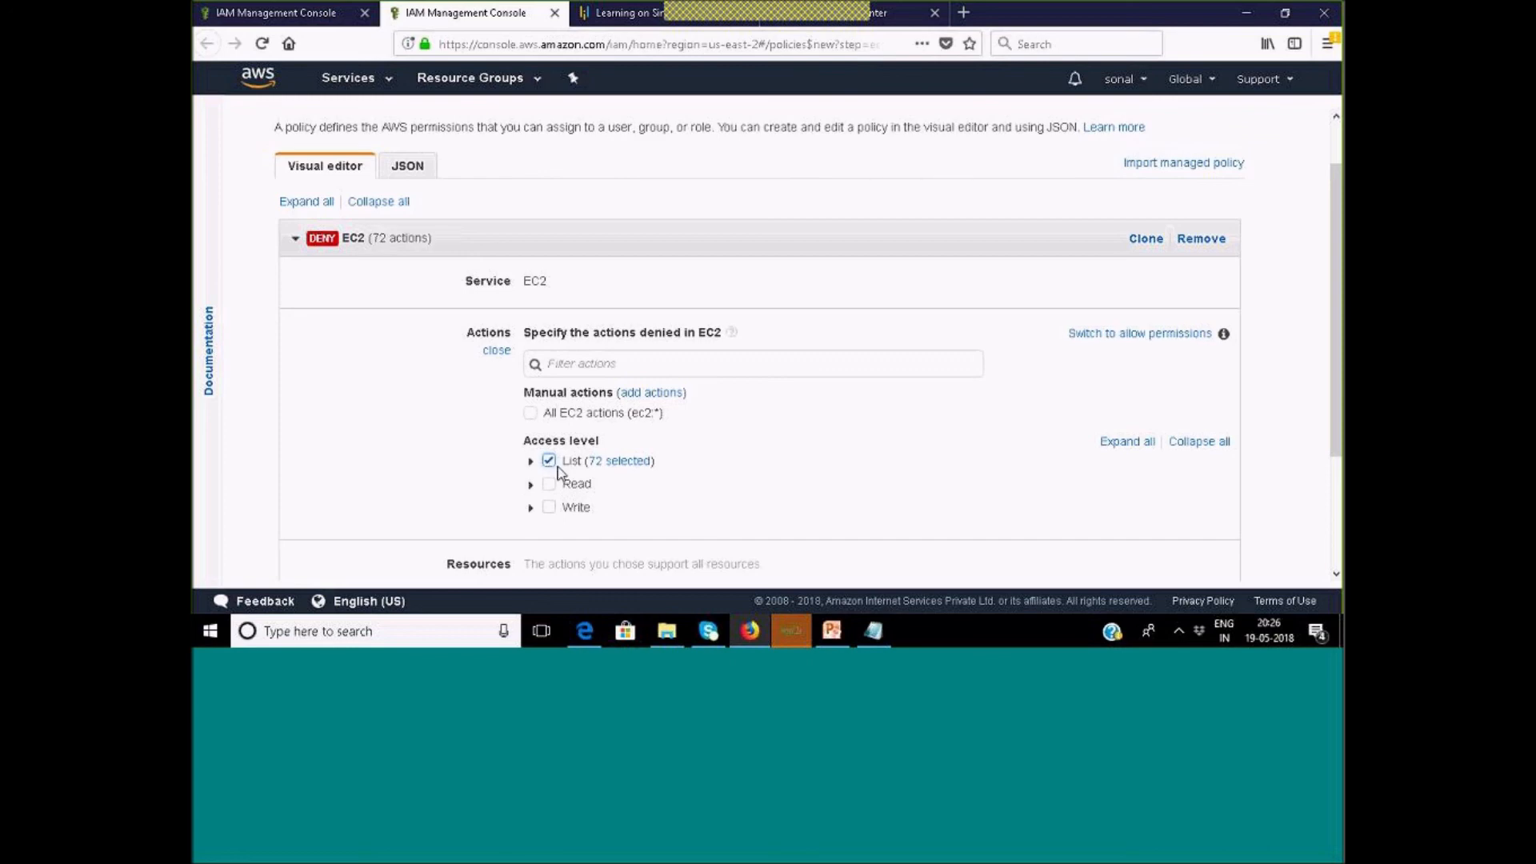
pyautogui.click(548, 462)
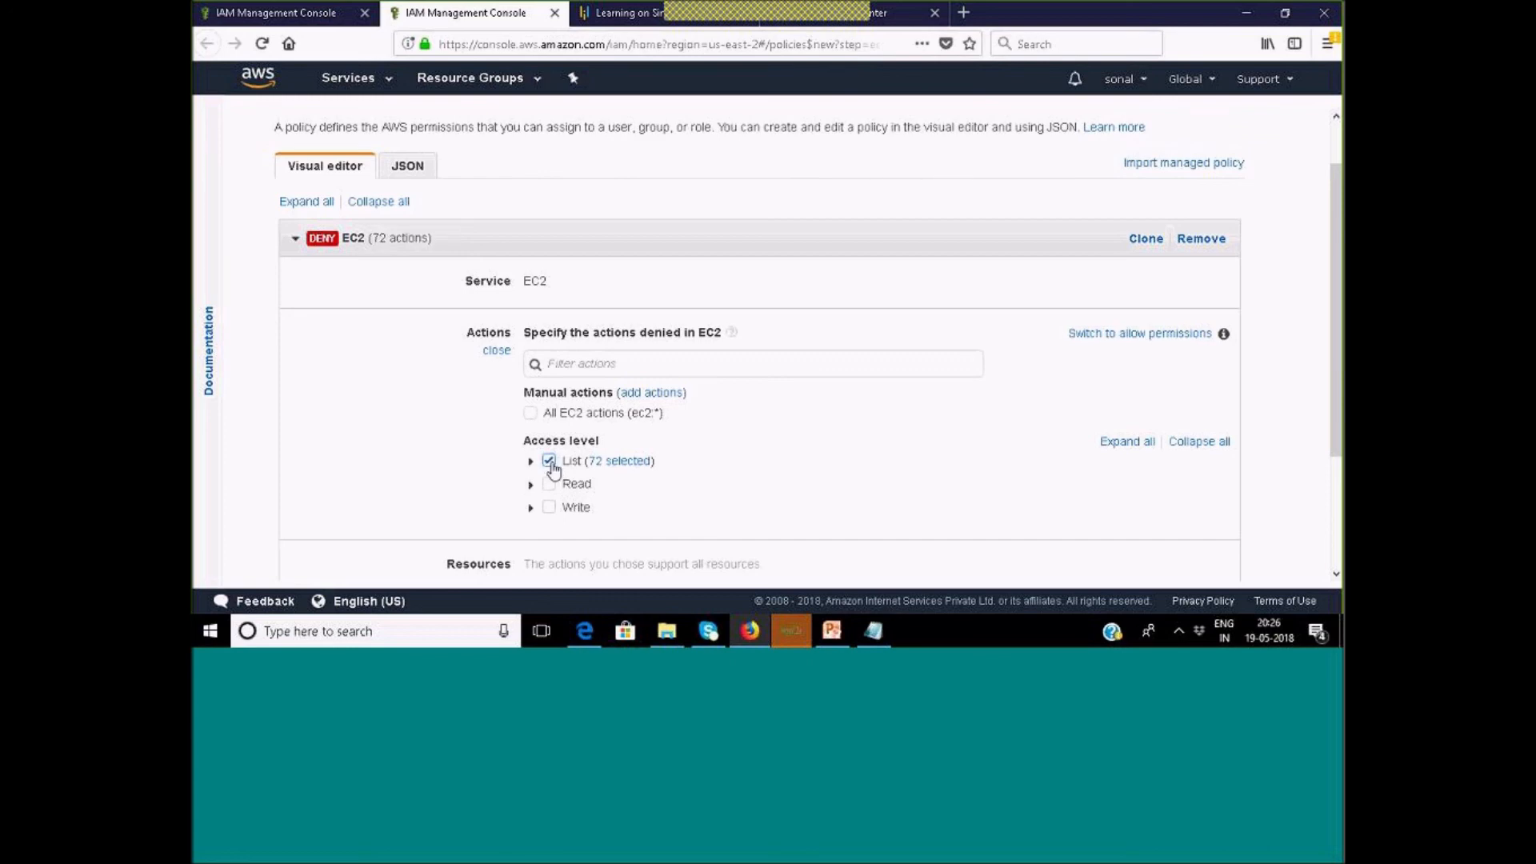
pyautogui.click(1110, 336)
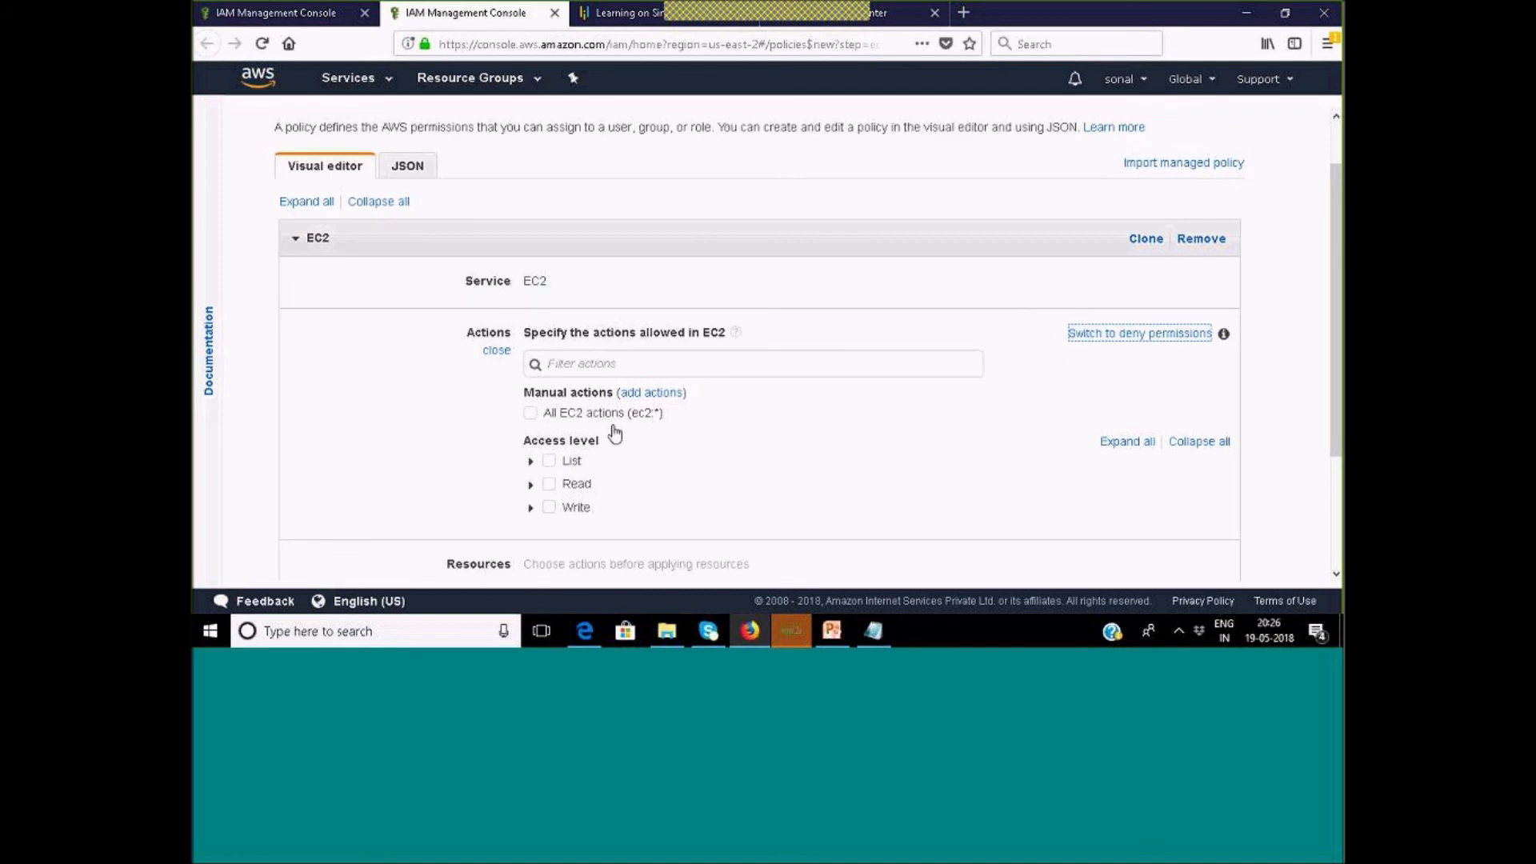
pyautogui.click(550, 462)
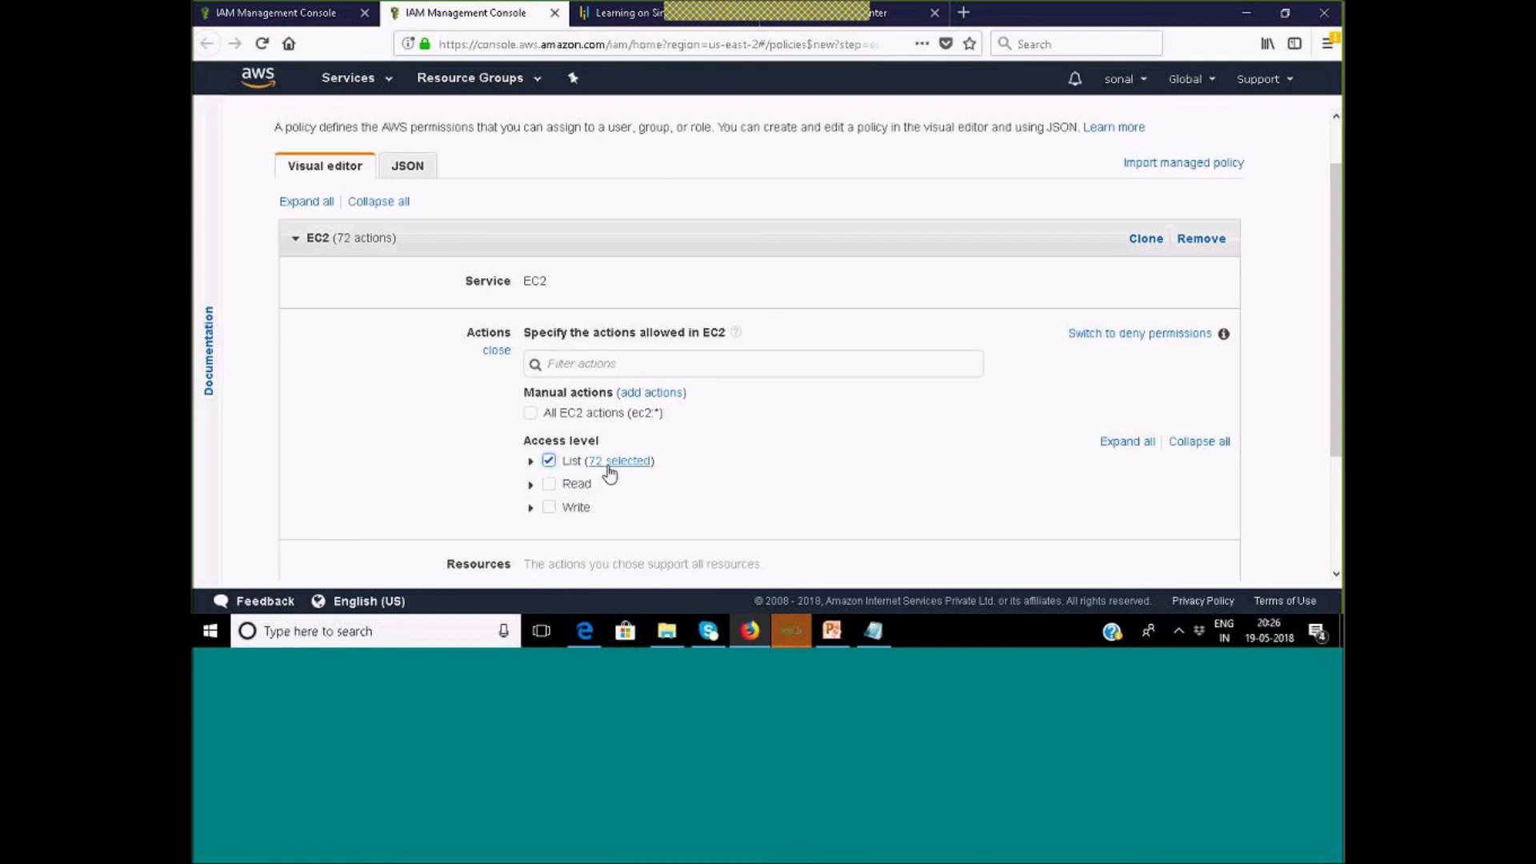
pyautogui.click(531, 463)
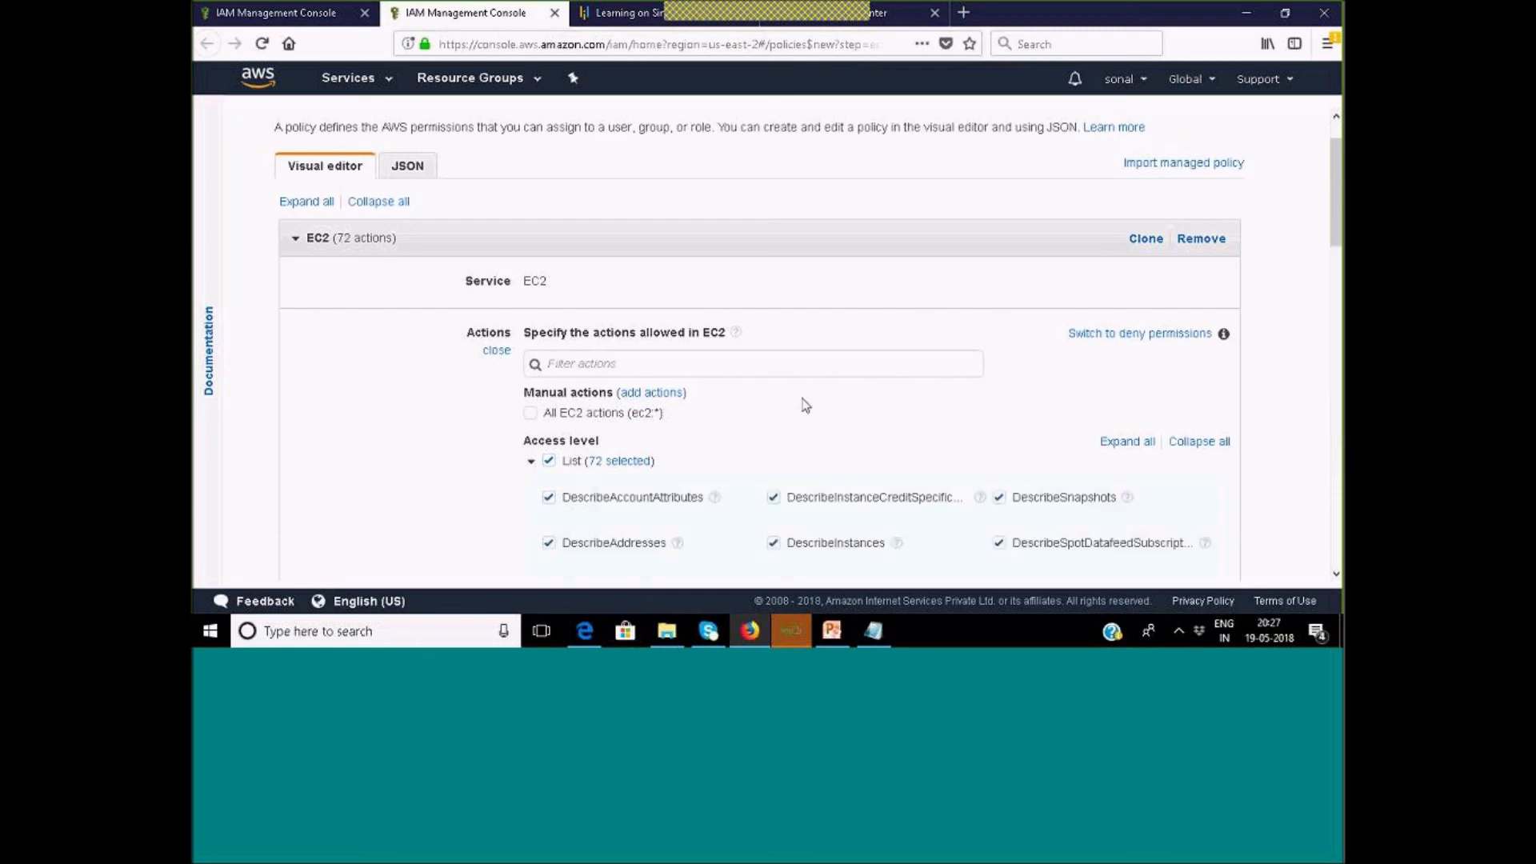
pyautogui.scroll(-3, 840, 392)
pyautogui.scroll(-2, 788, 436)
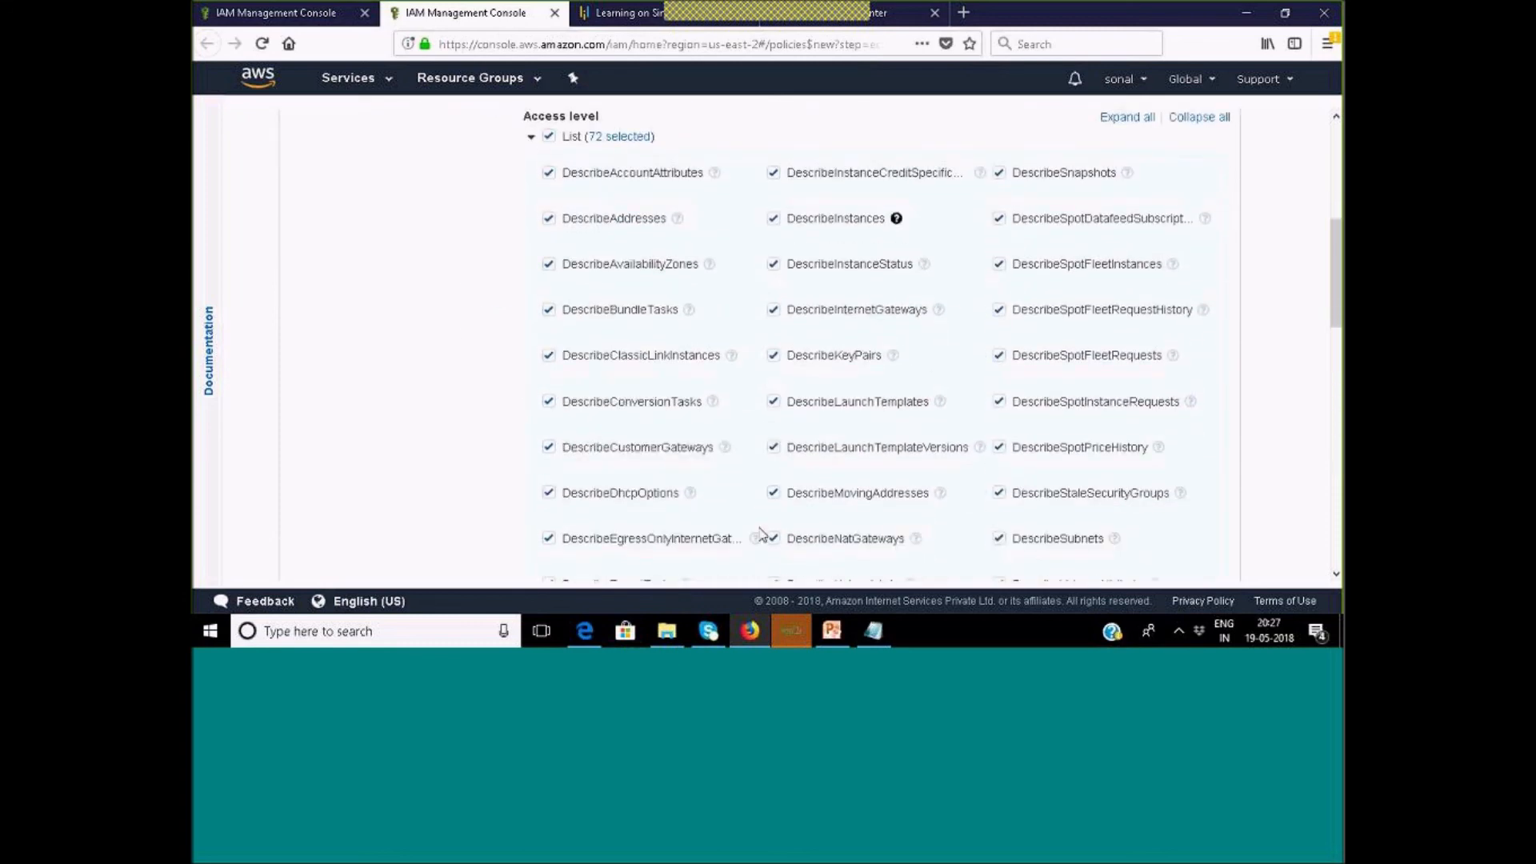
pyautogui.click(549, 265)
pyautogui.click(549, 310)
pyautogui.click(548, 356)
pyautogui.click(549, 449)
pyautogui.scroll(5, 665, 448)
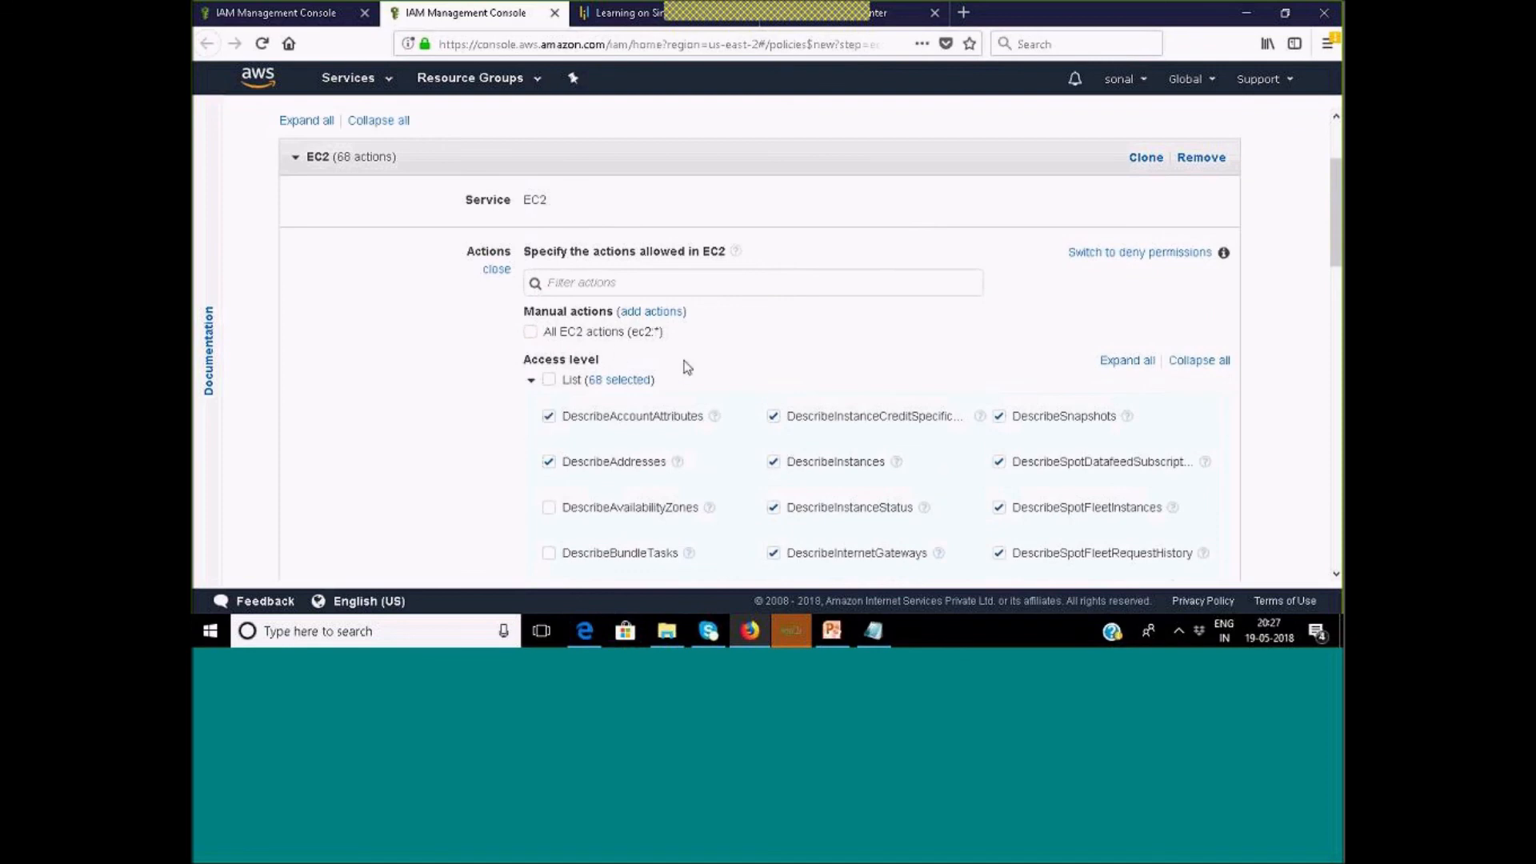
pyautogui.click(549, 381)
pyautogui.click(531, 381)
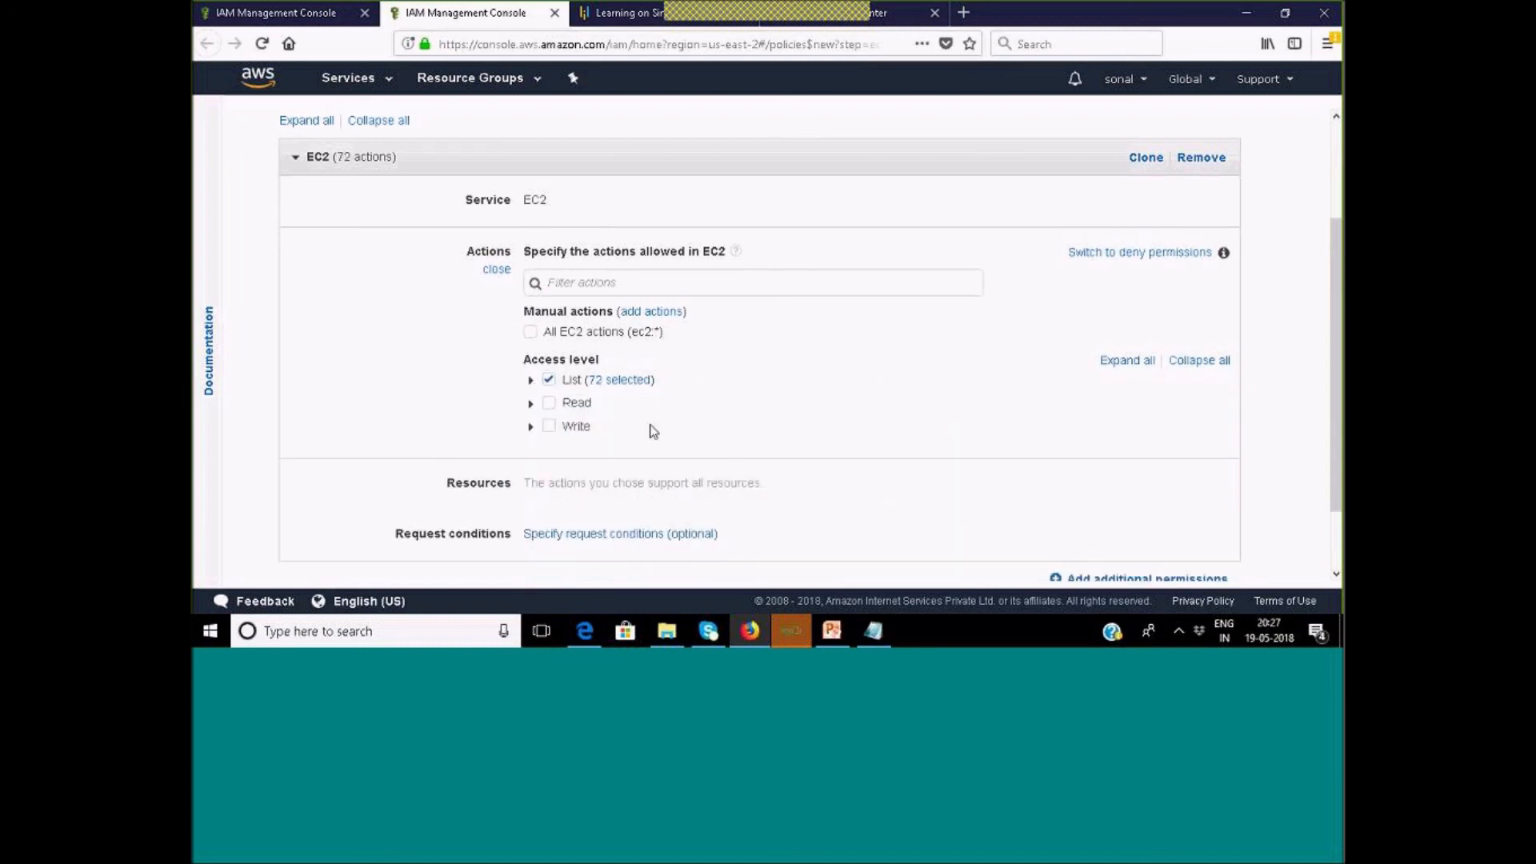
pyautogui.scroll(-2, 800, 408)
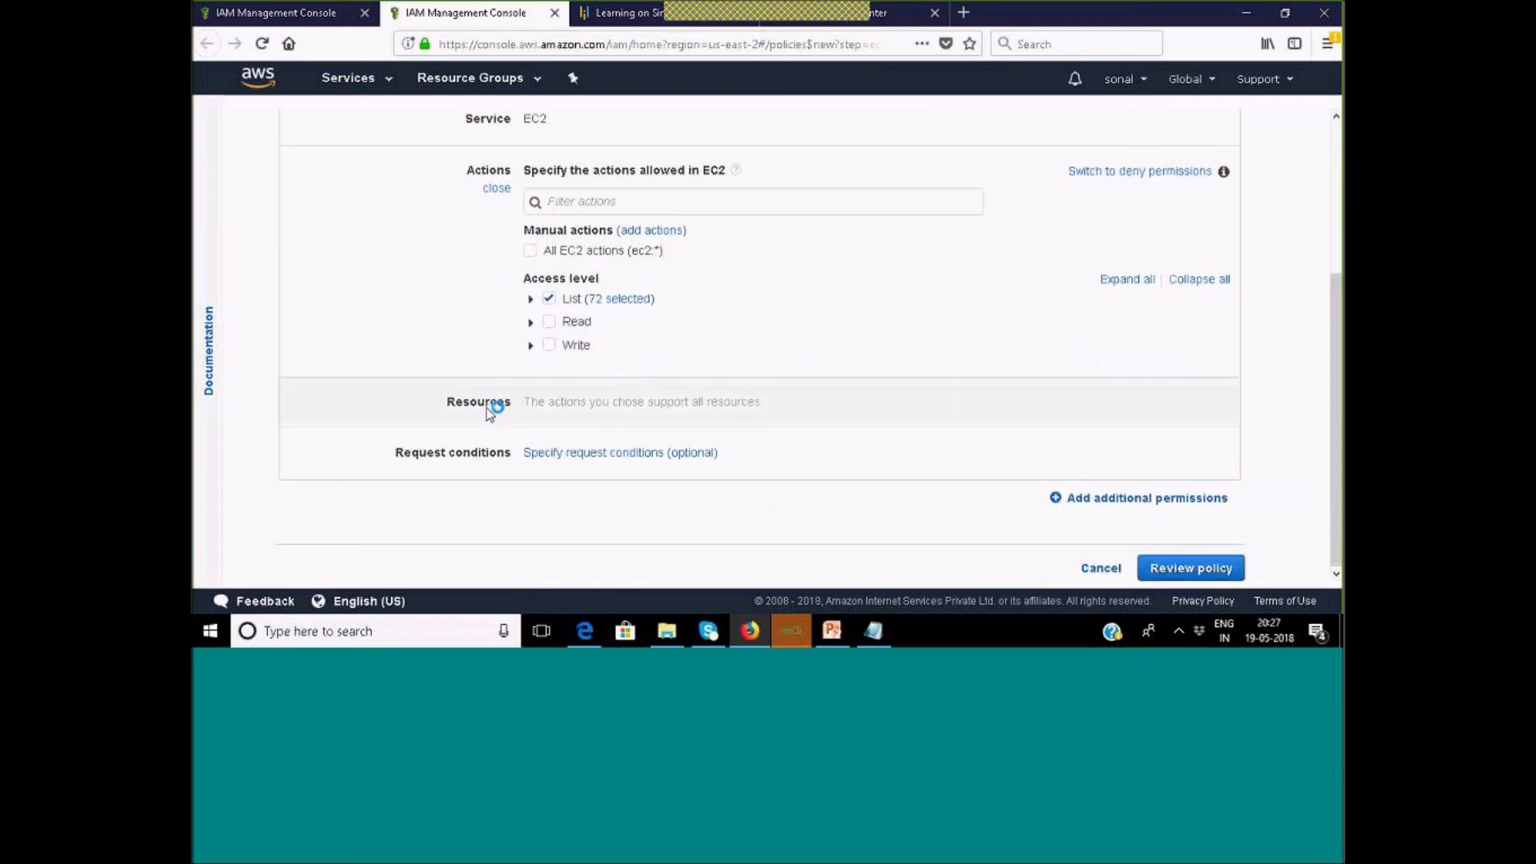
pyautogui.scroll(2, 538, 171)
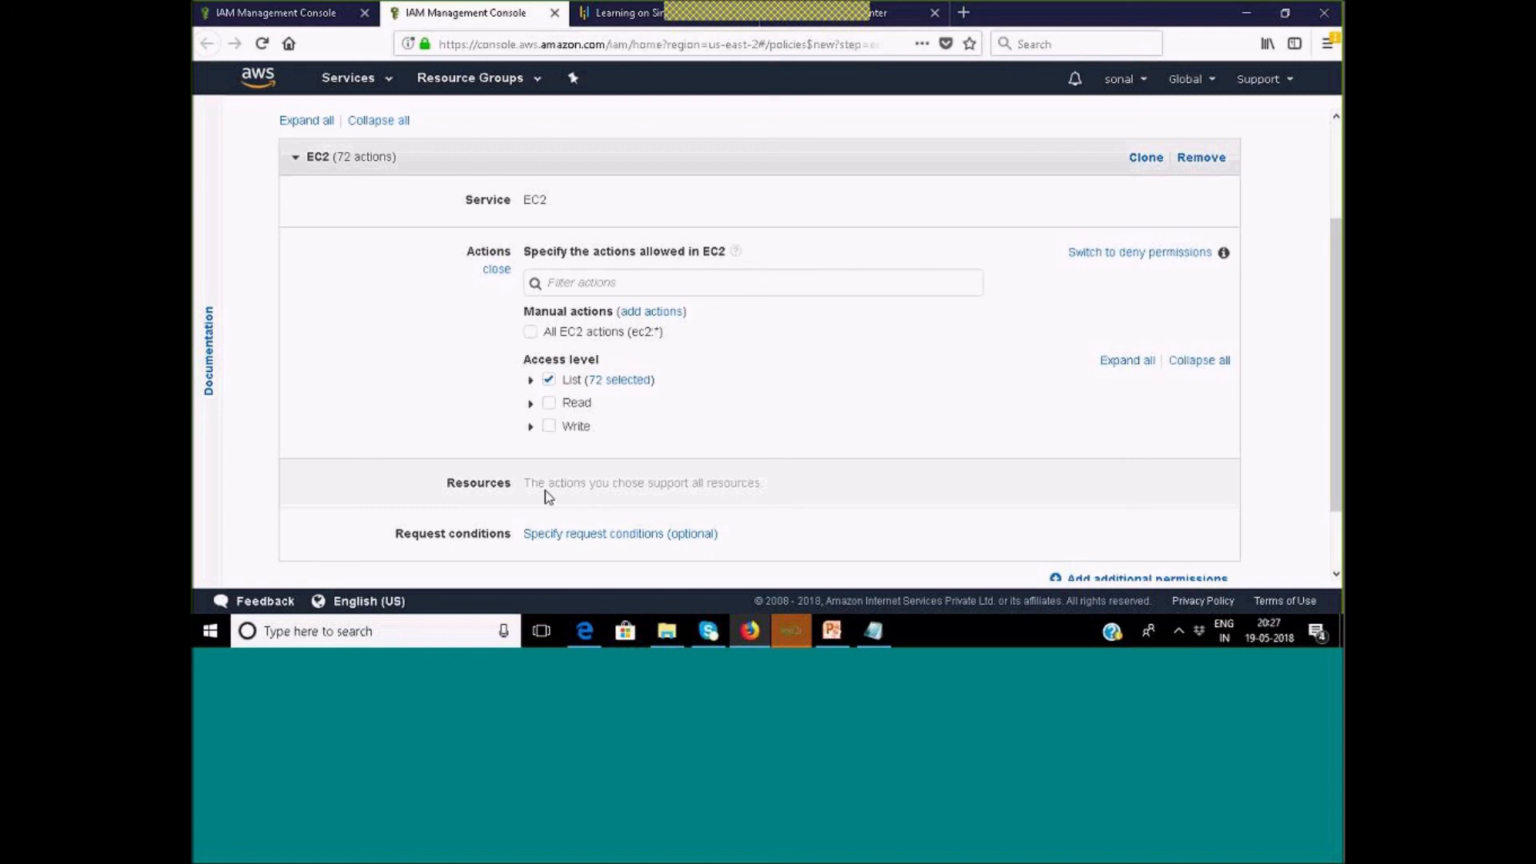
pyautogui.scroll(-2, 632, 494)
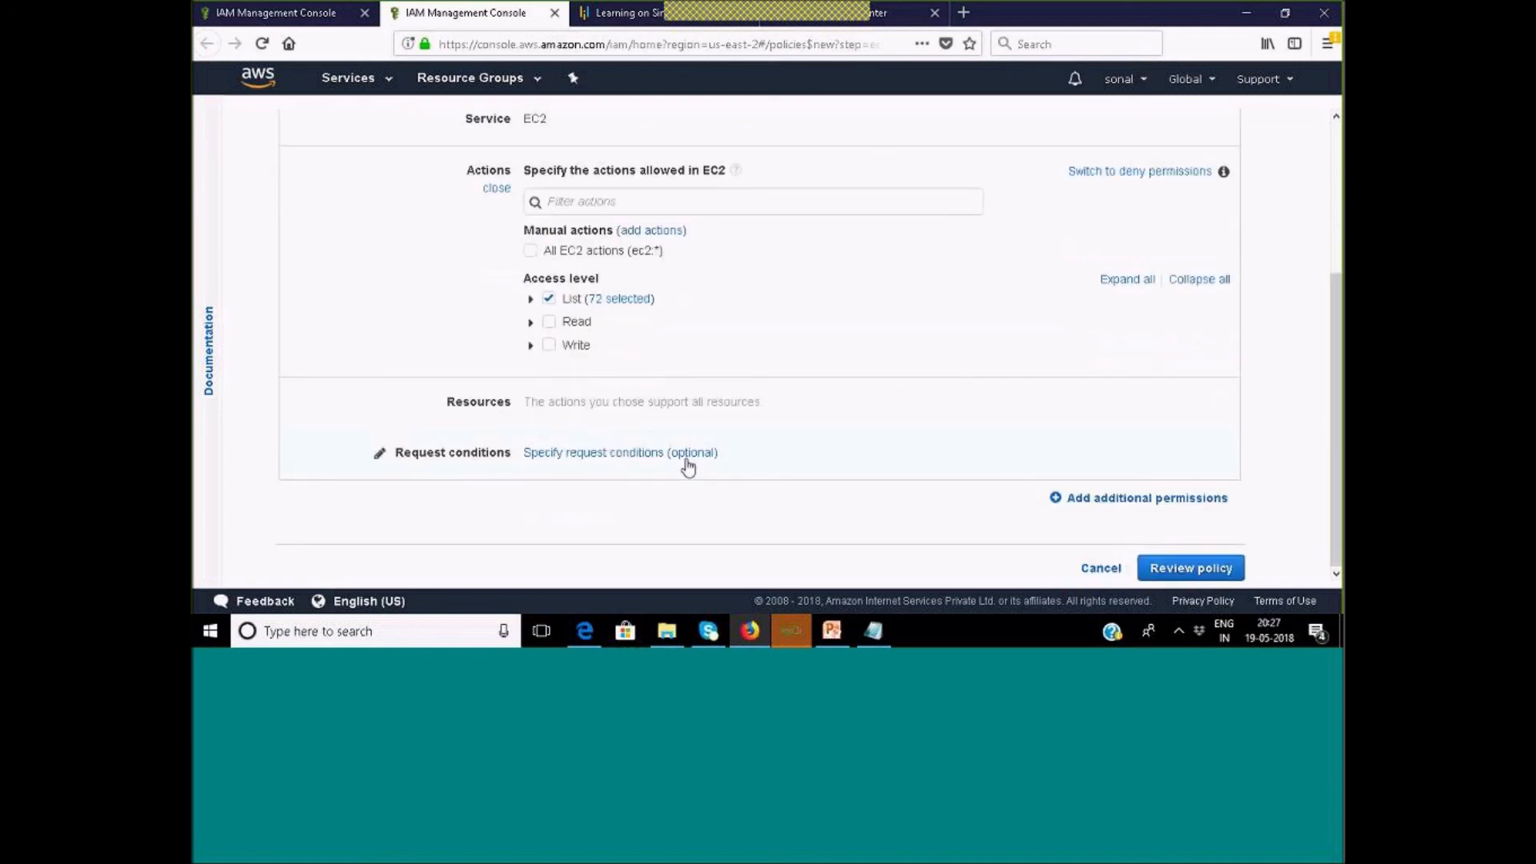
# Look at the optional request conditions and close them without adding any.
pyautogui.click(688, 468)
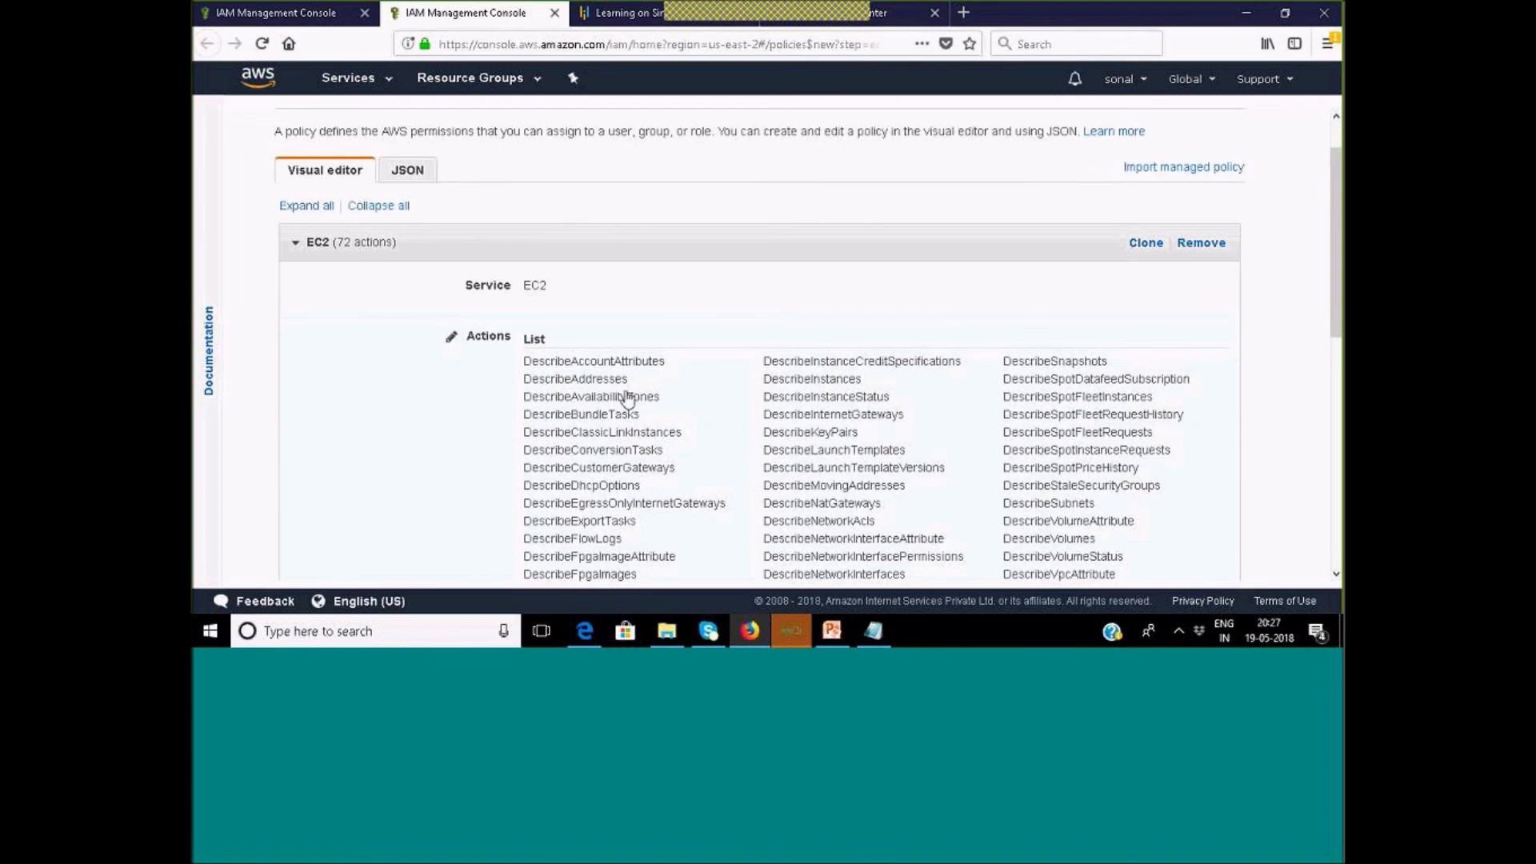
pyautogui.scroll(-7, 625, 395)
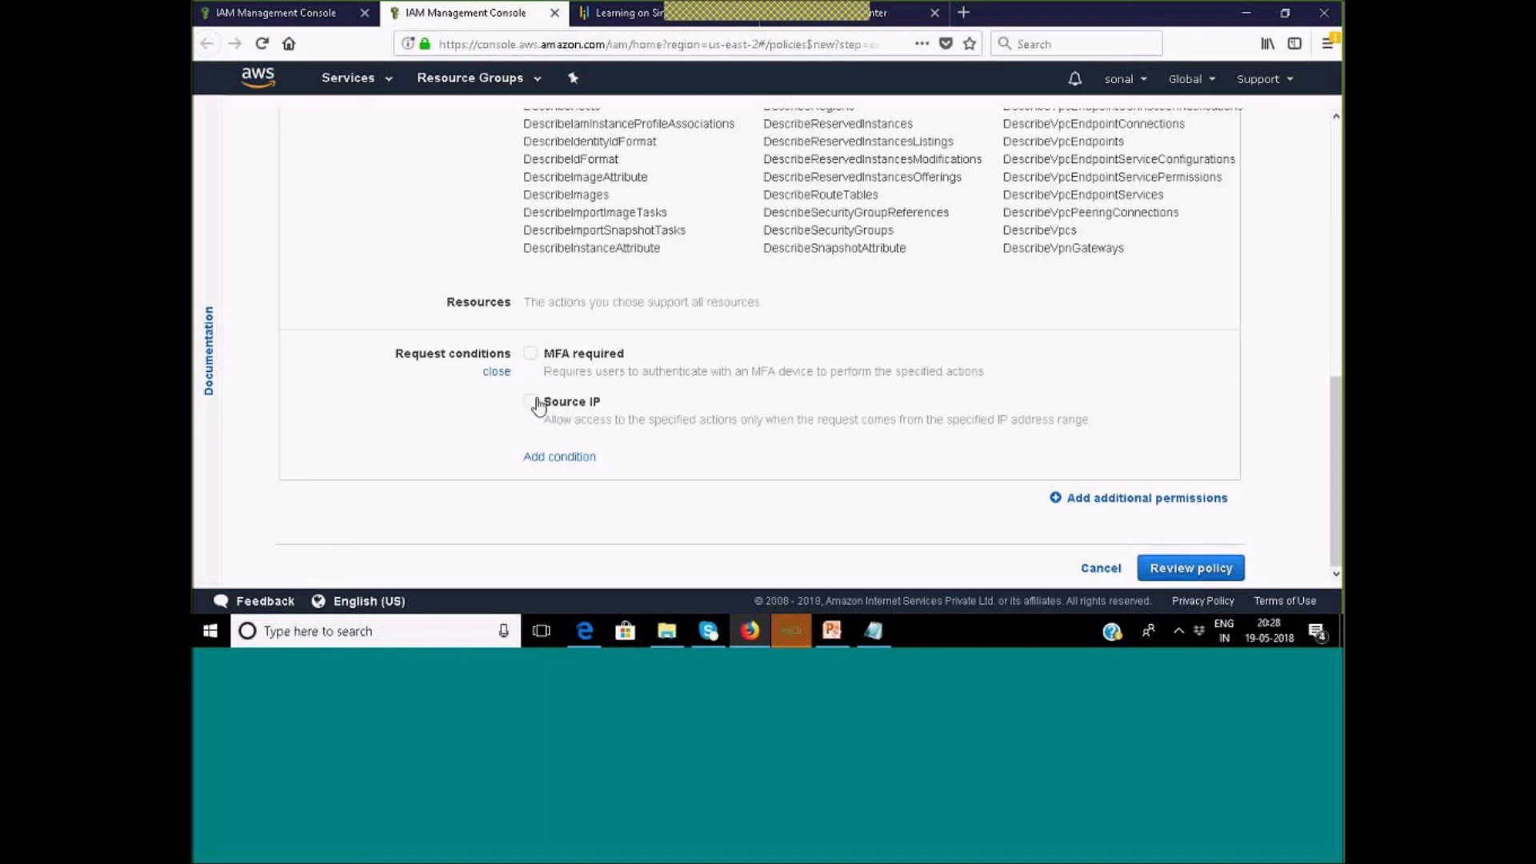
pyautogui.click(496, 372)
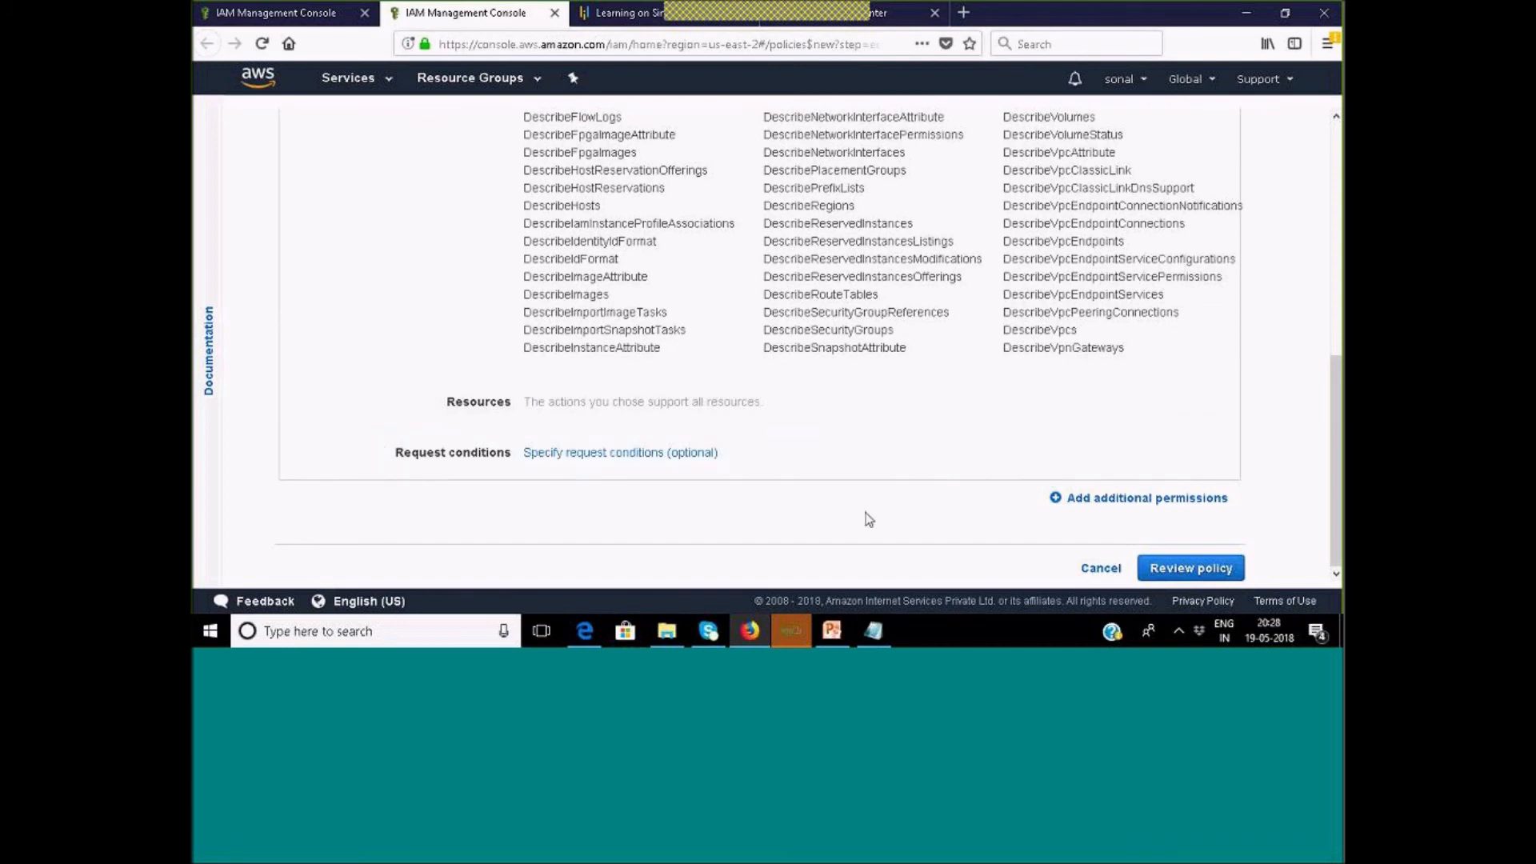
pyautogui.scroll(10, 870, 520)
pyautogui.scroll(-10, 931, 528)
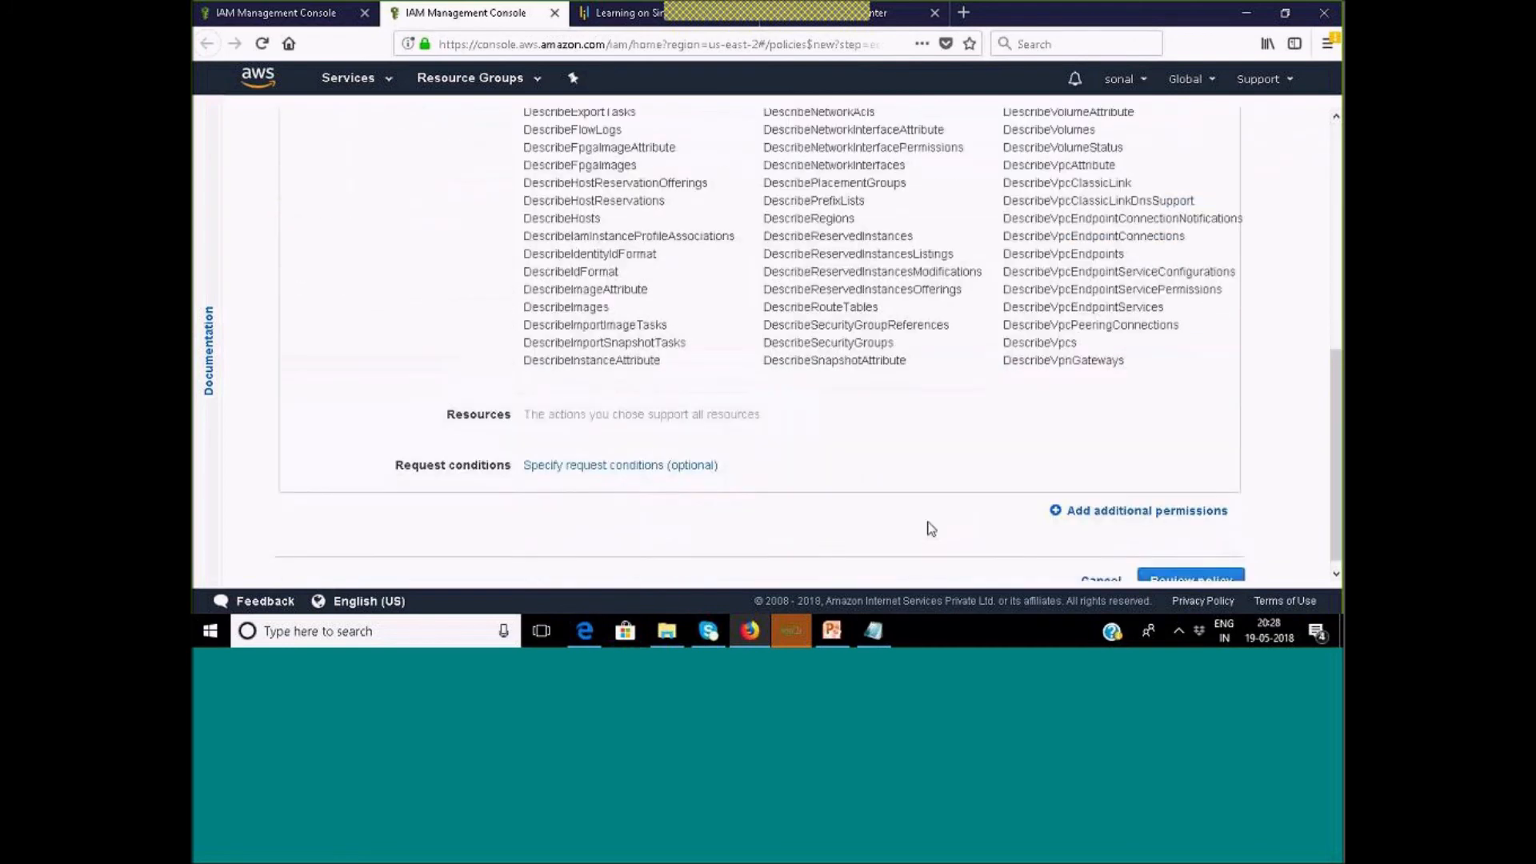
# Move to the Review policy step and try creating the policy without a name.
pyautogui.click(1184, 565)
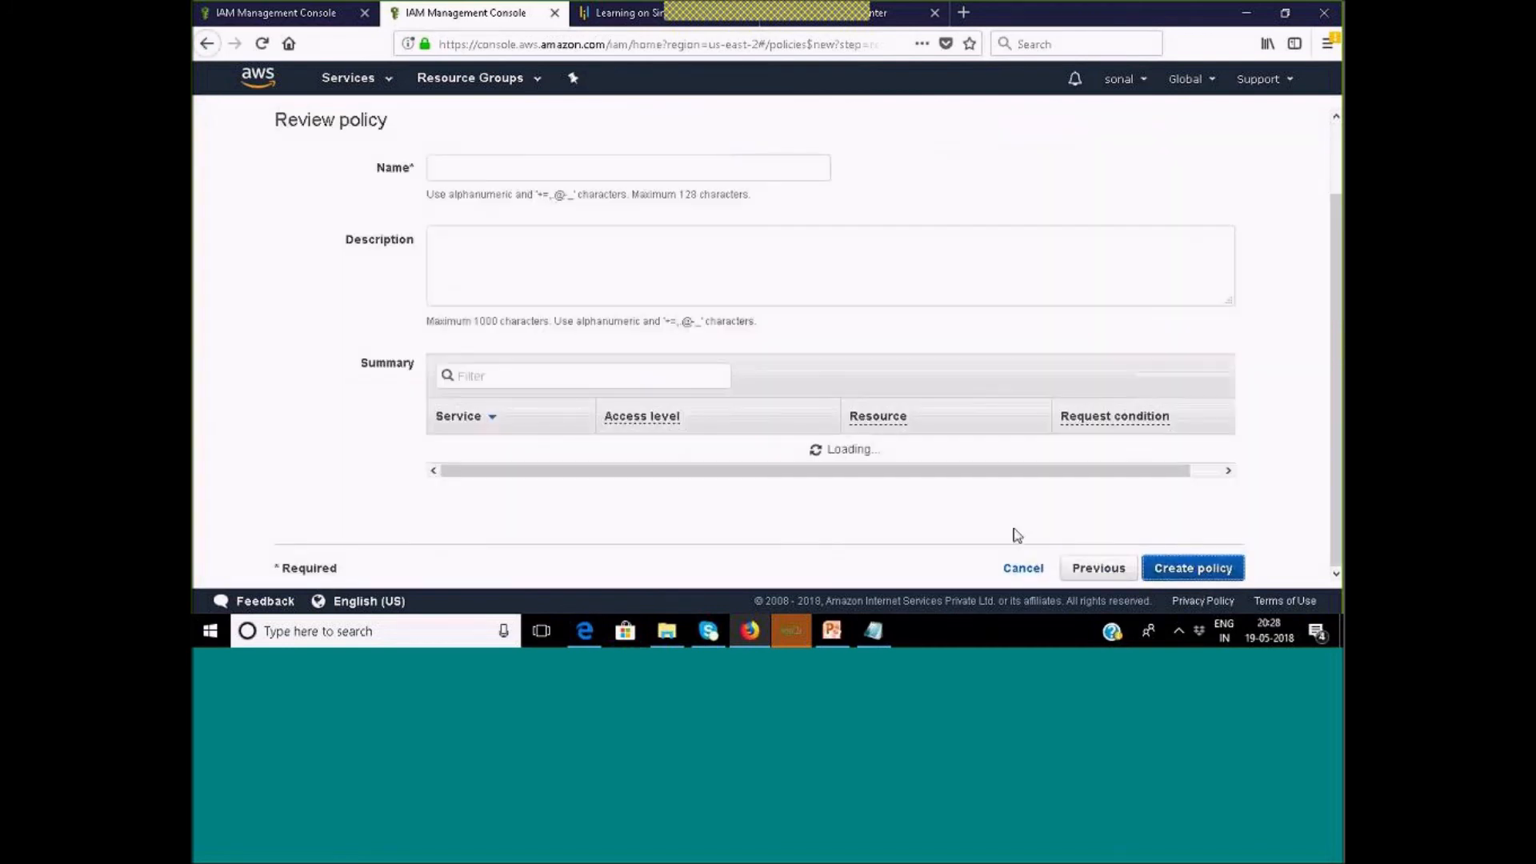
pyautogui.scroll(-1, 1152, 532)
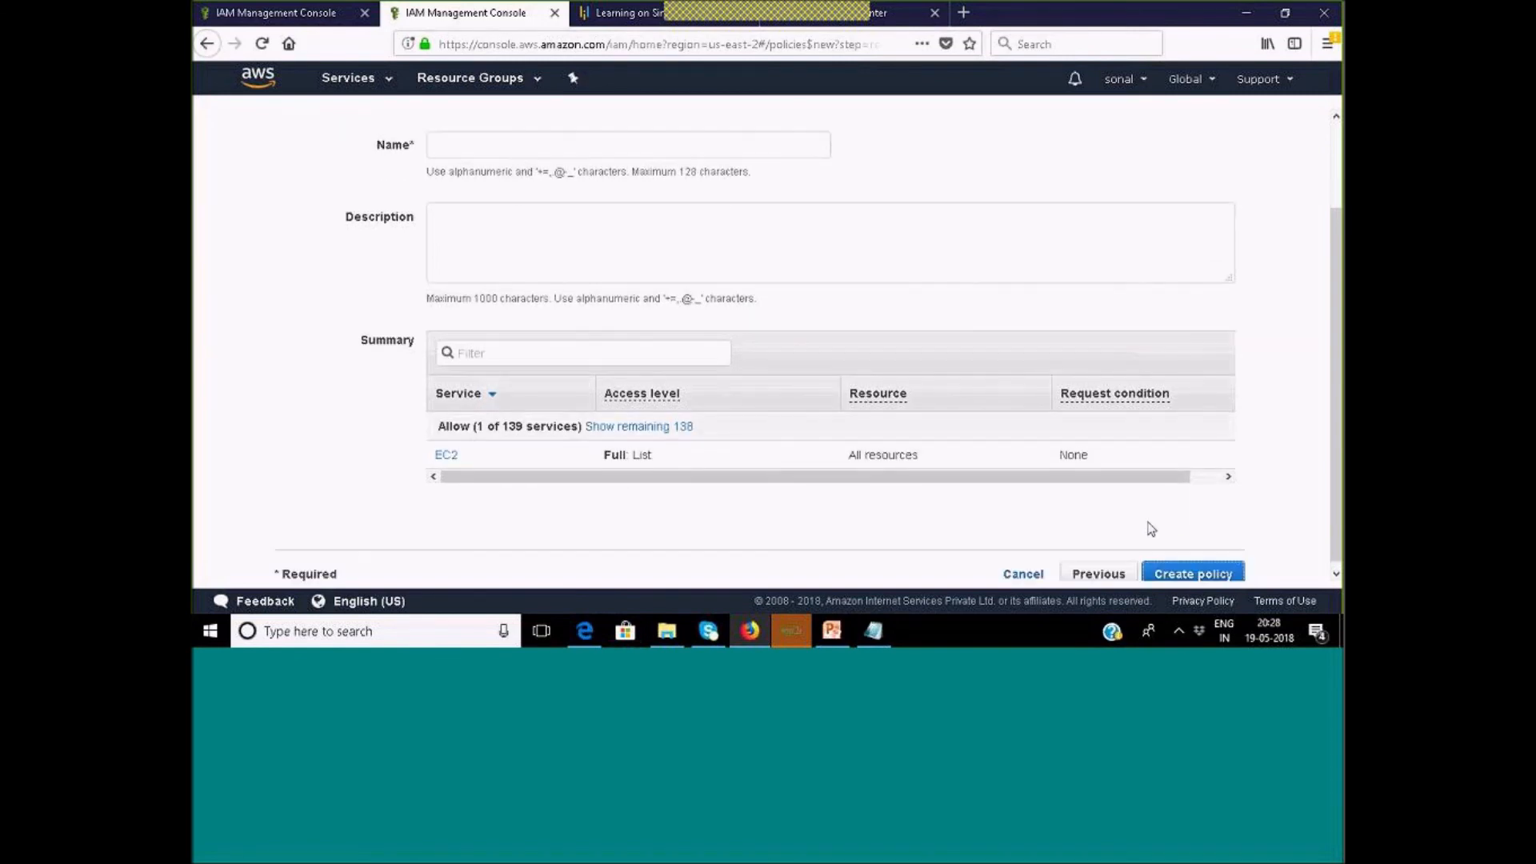
pyautogui.click(1190, 571)
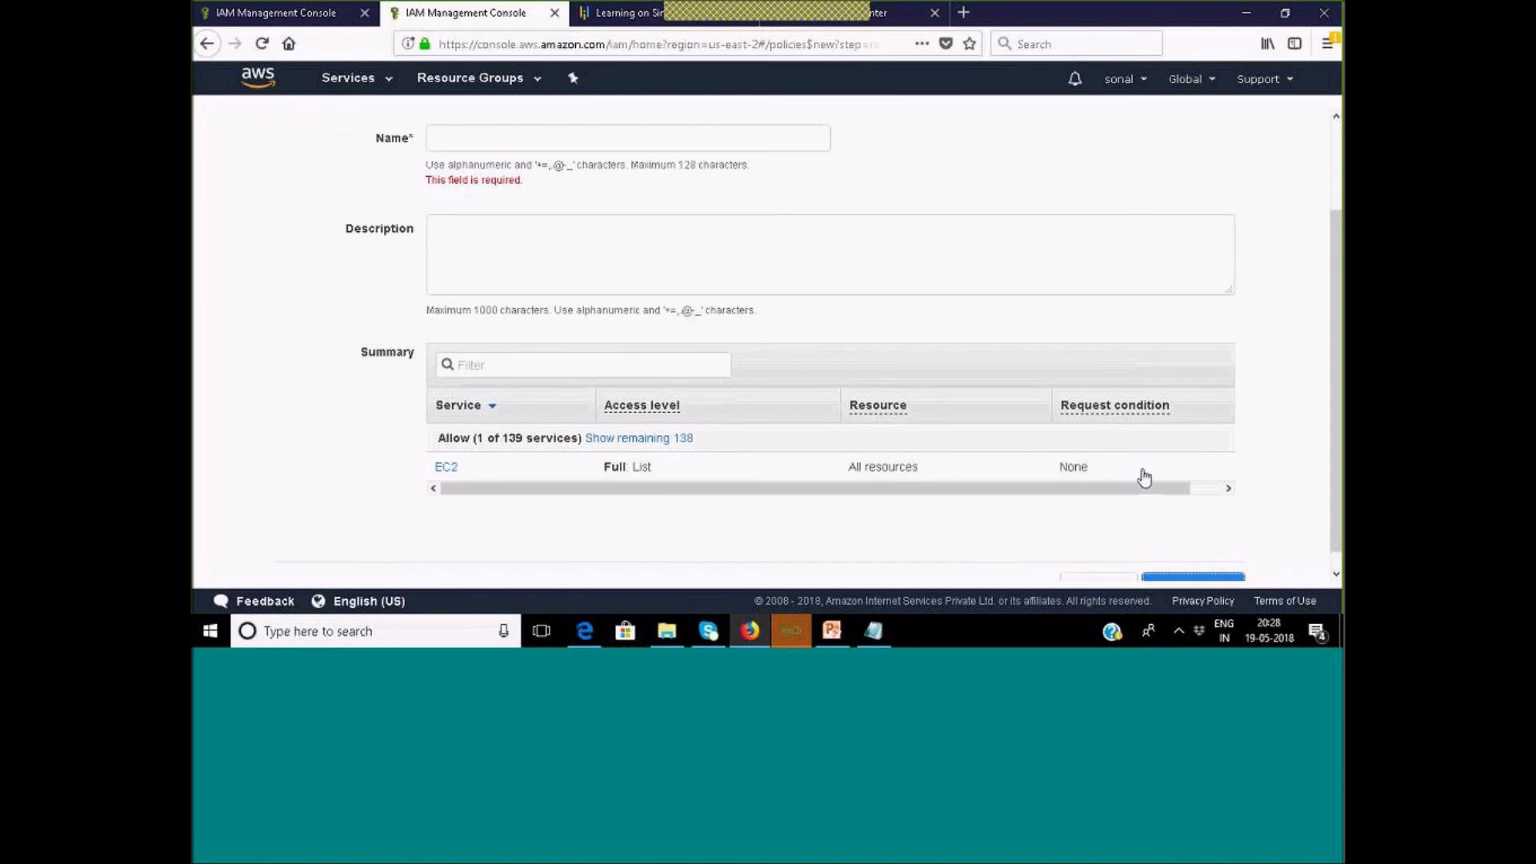
pyautogui.scroll(-1, 1144, 485)
pyautogui.scroll(-1, 1144, 484)
pyautogui.scroll(3, 672, 387)
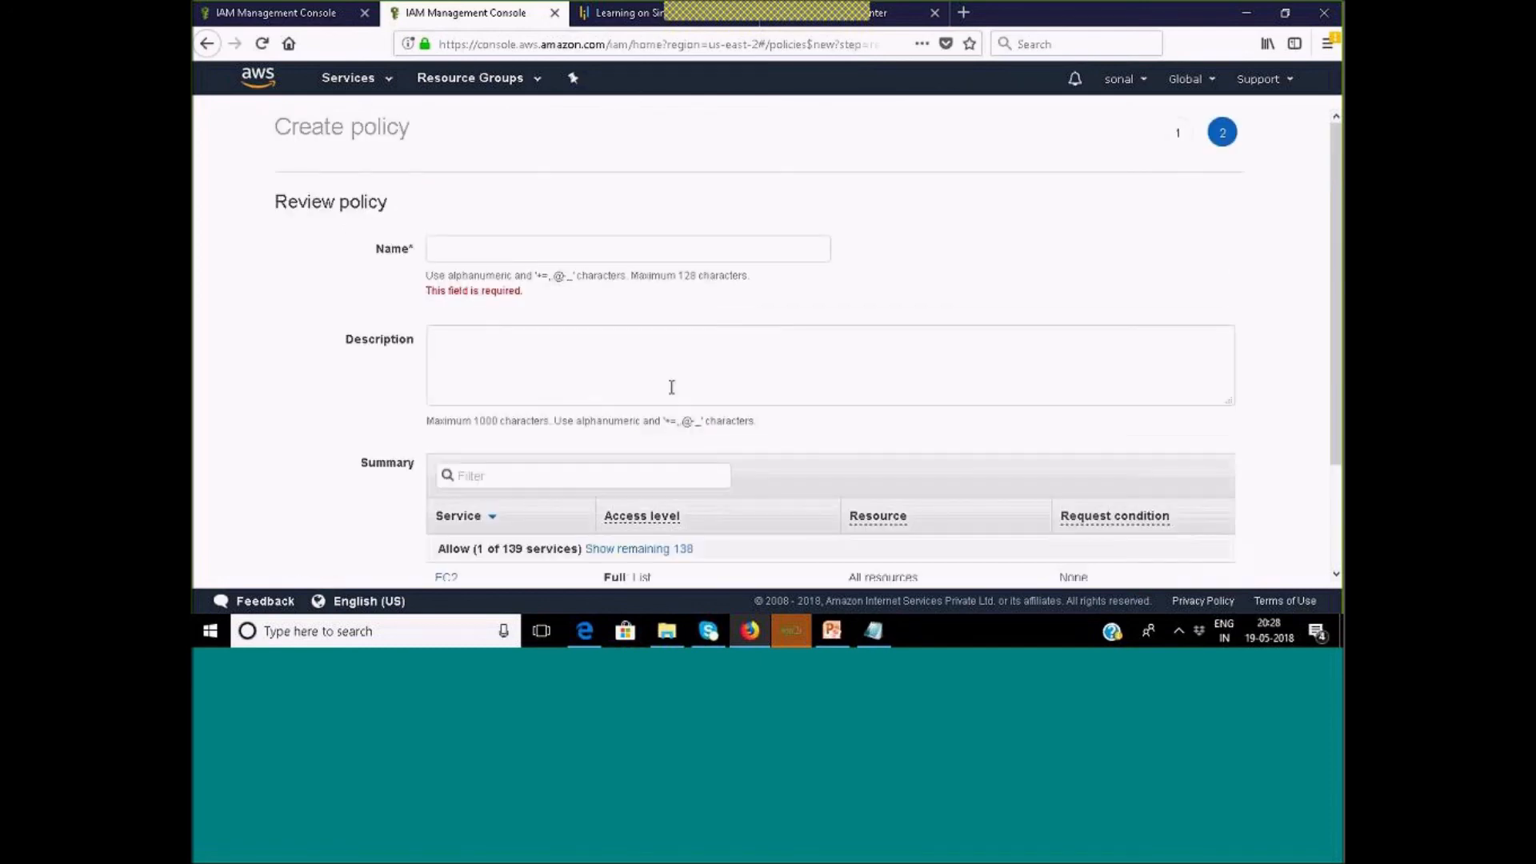
pyautogui.scroll(-3, 882, 478)
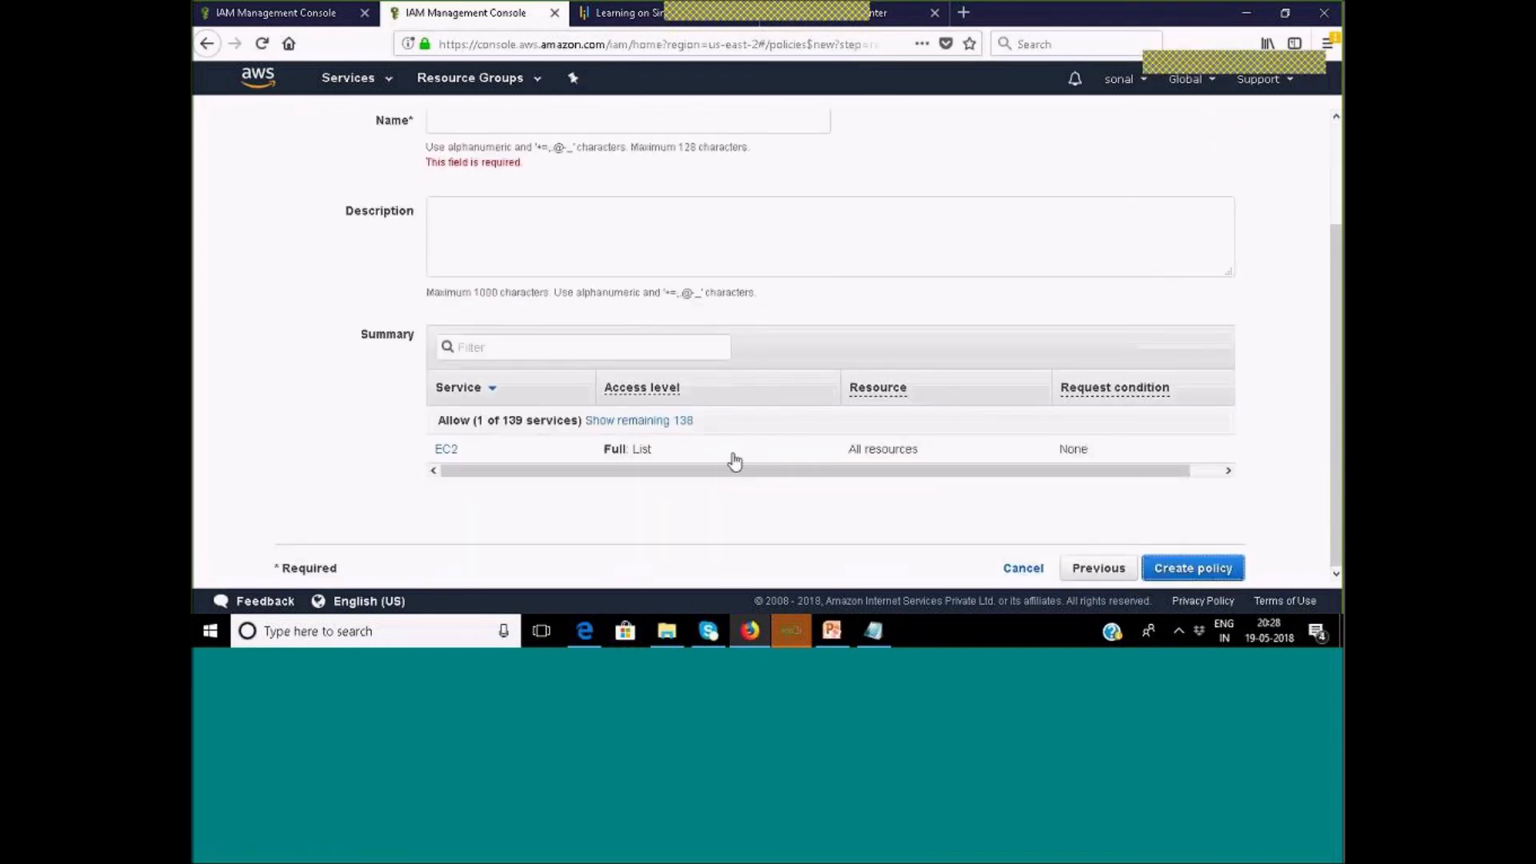
pyautogui.scroll(3, 731, 459)
# Name the policy 'ec2list' and create it.
pyautogui.click(569, 243)
pyautogui.write('e')
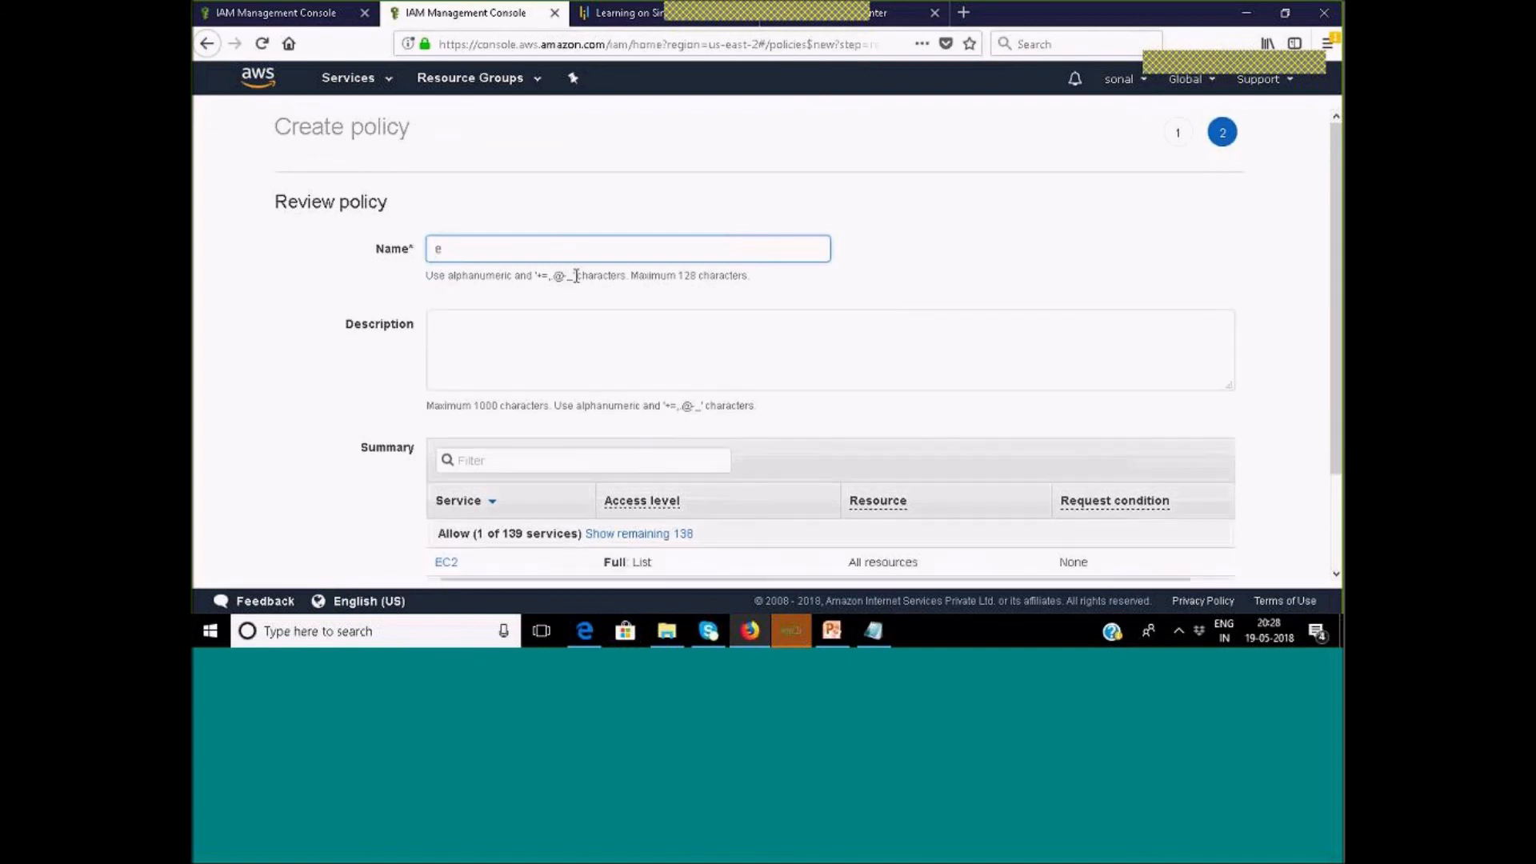
pyautogui.write('c2list')
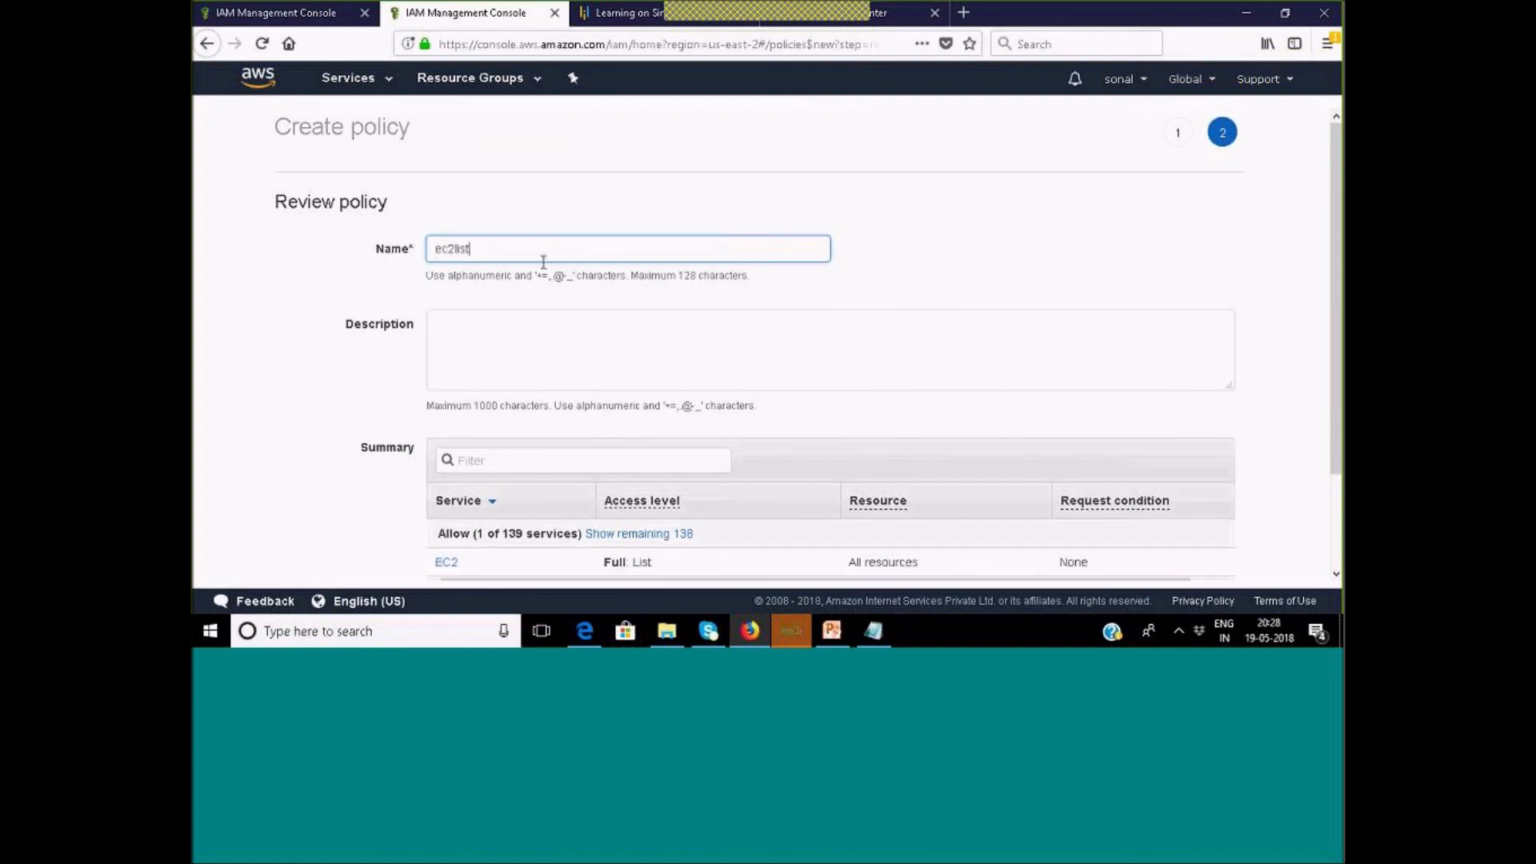
pyautogui.scroll(-3, 638, 400)
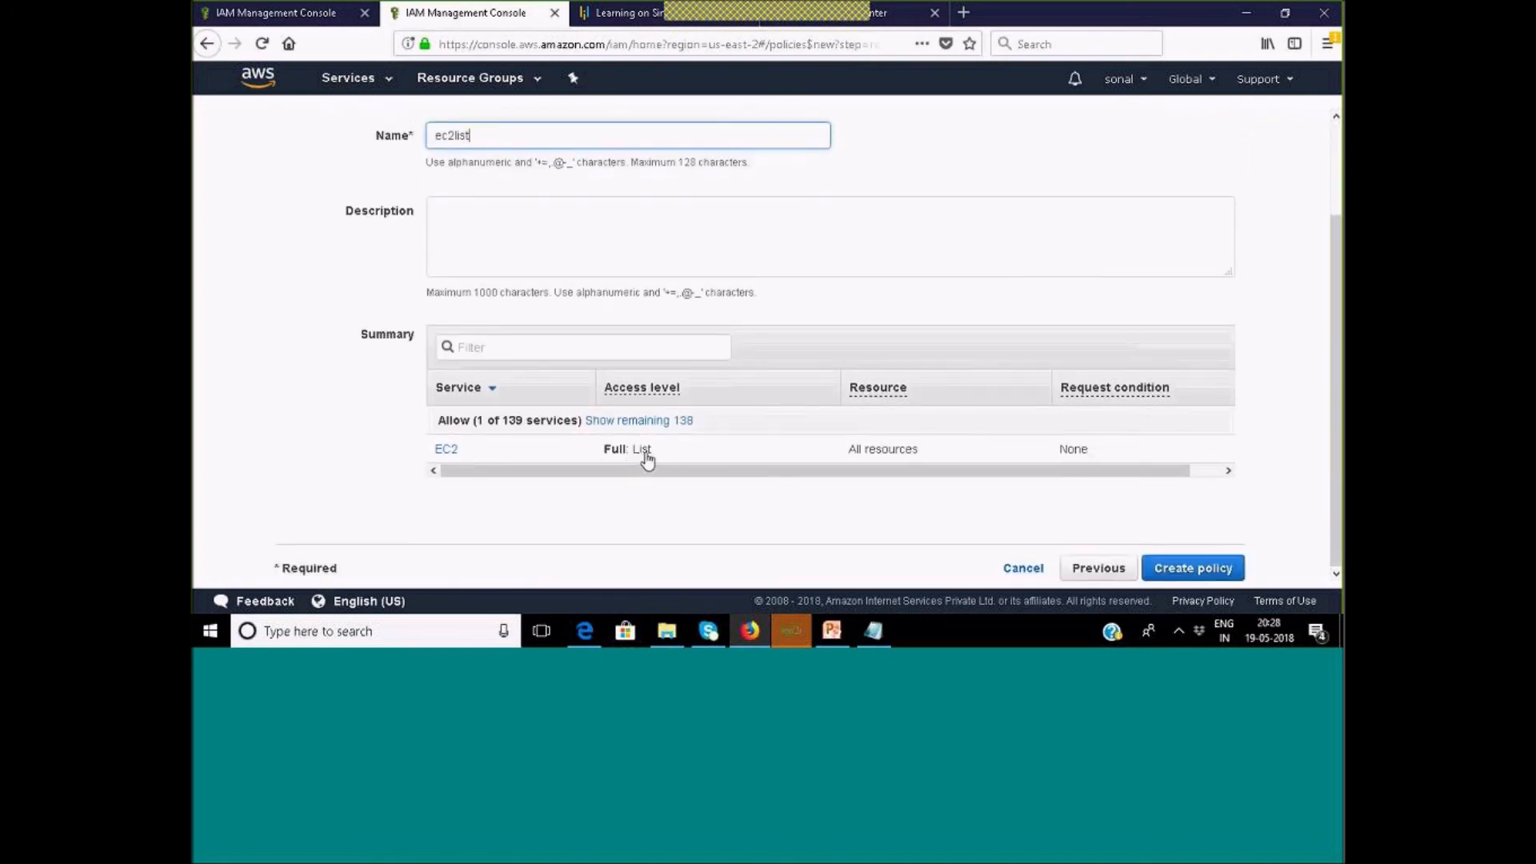
pyautogui.click(1195, 573)
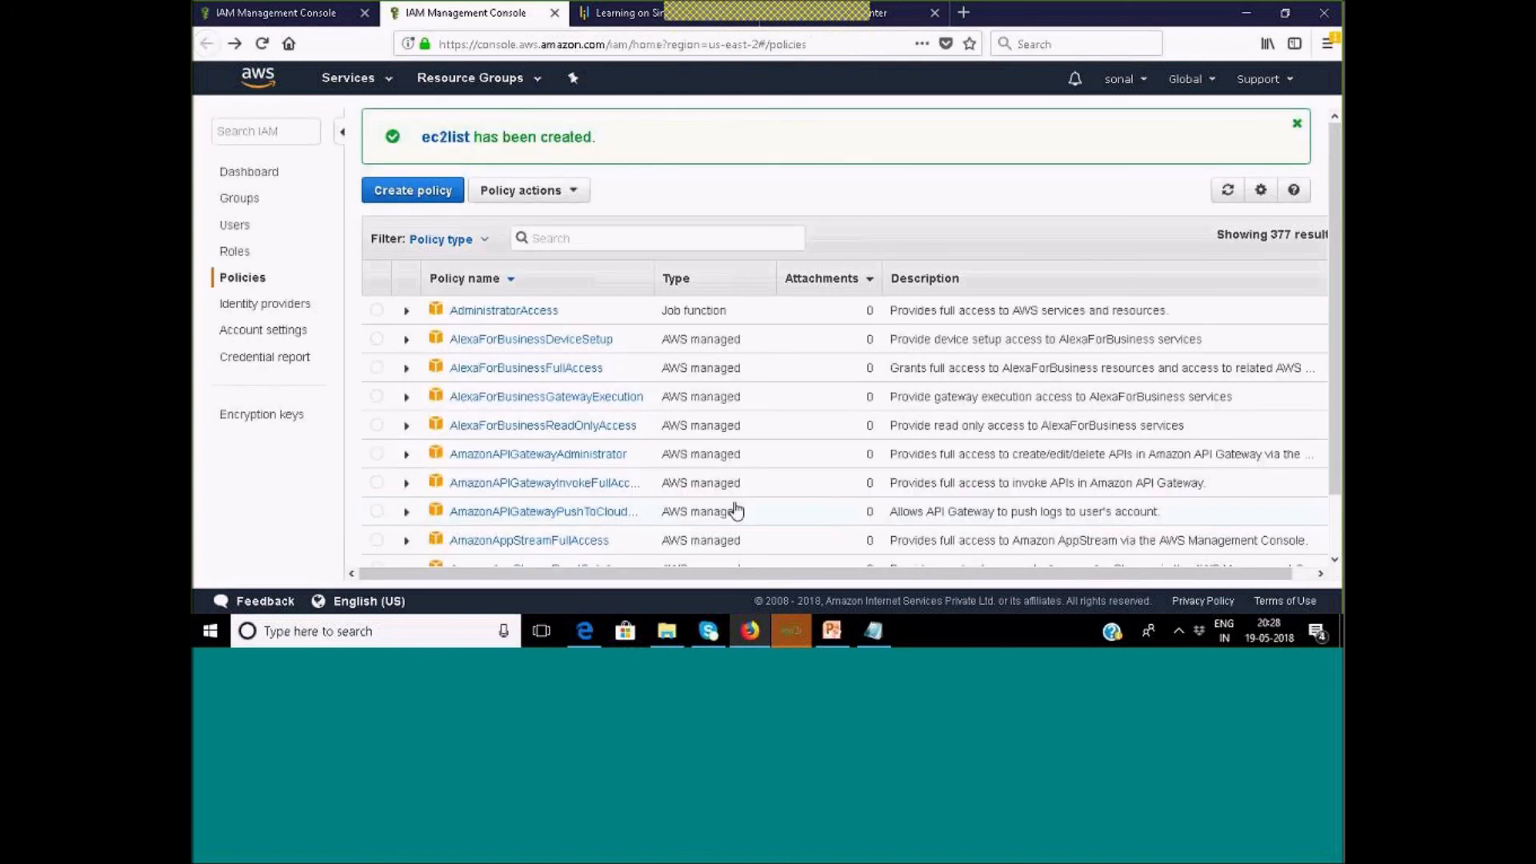
# Filter the policies list by 'ec2' and expand the ec2list policy.
pyautogui.click(604, 240)
pyautogui.write('ec2')
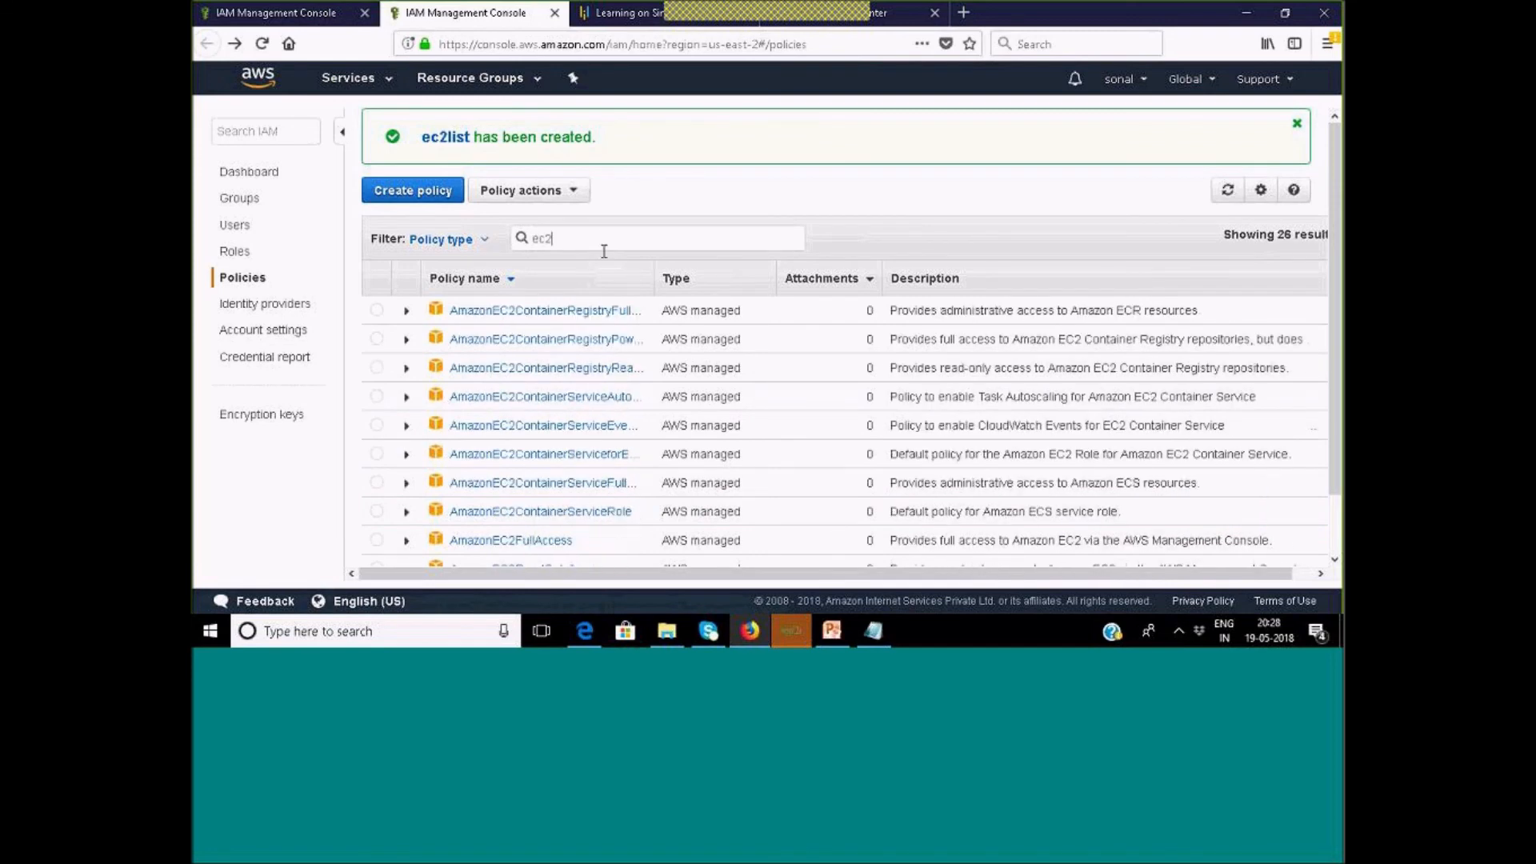
pyautogui.scroll(-5, 617, 271)
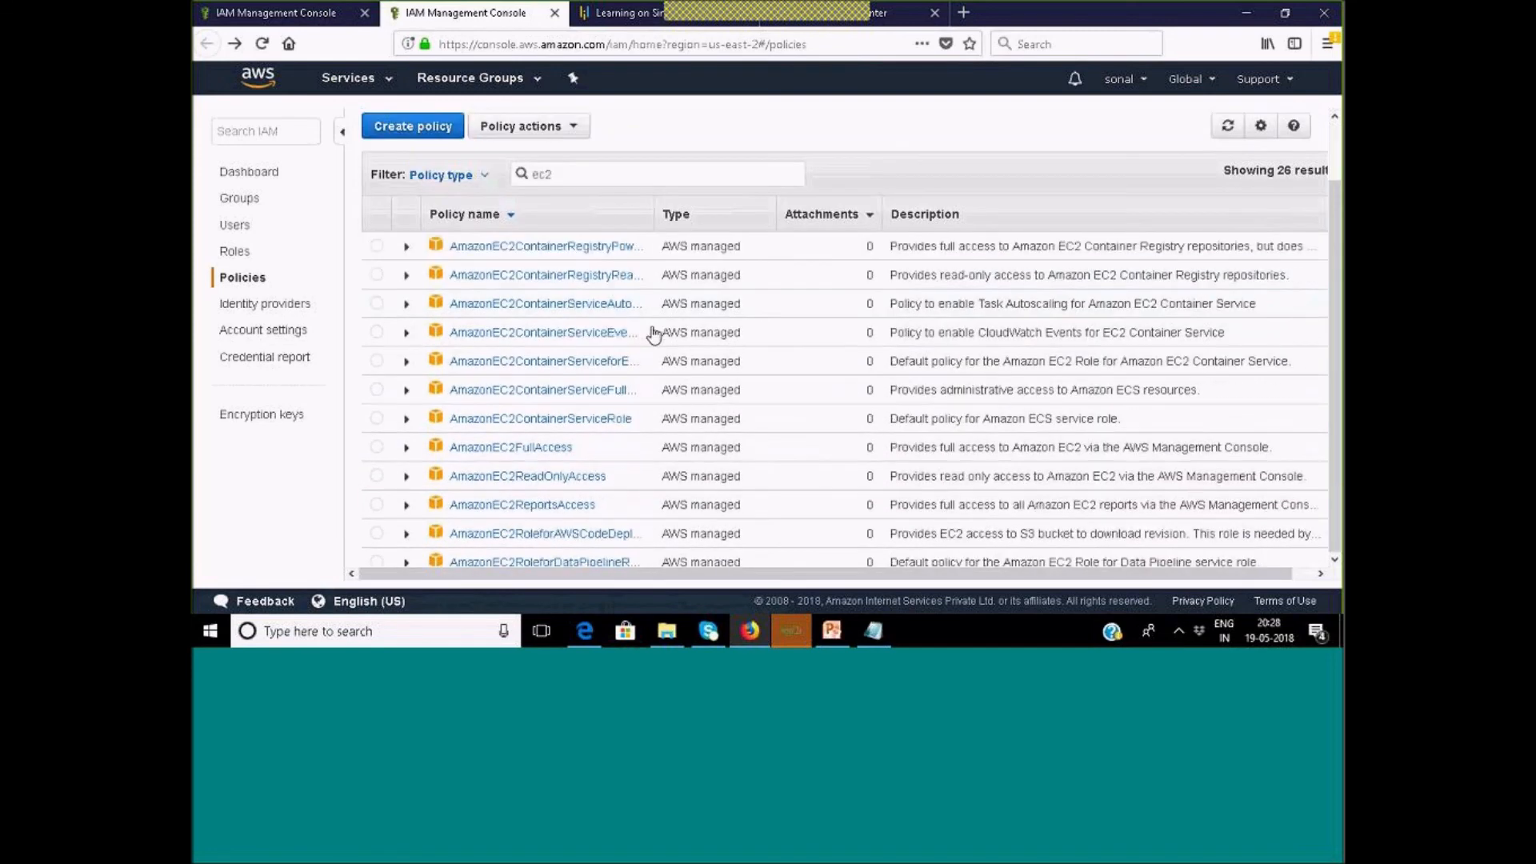
pyautogui.scroll(-1, 657, 345)
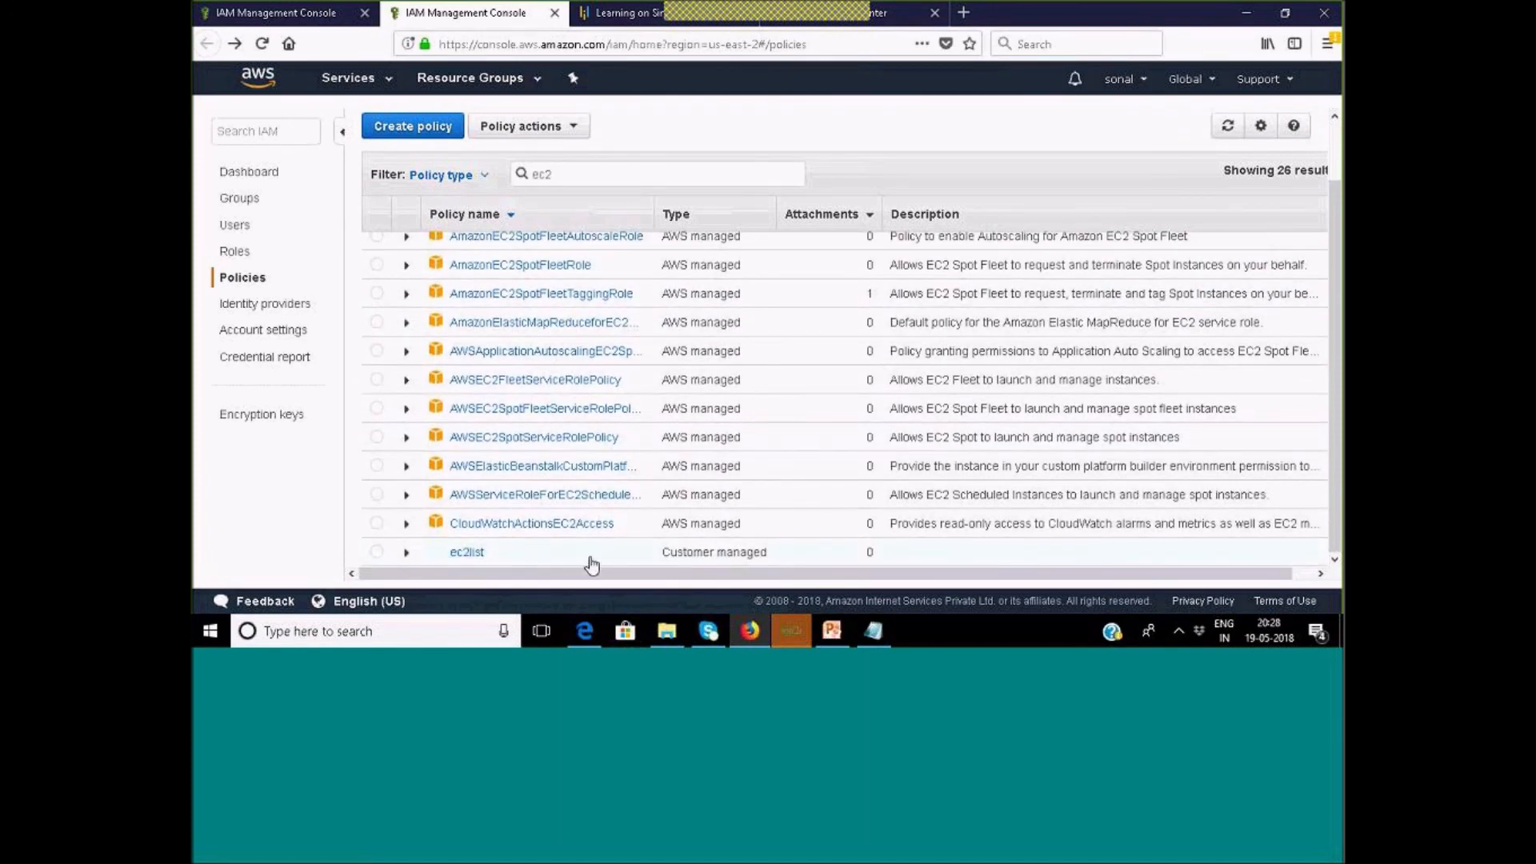
pyautogui.click(406, 552)
pyautogui.scroll(-5, 693, 458)
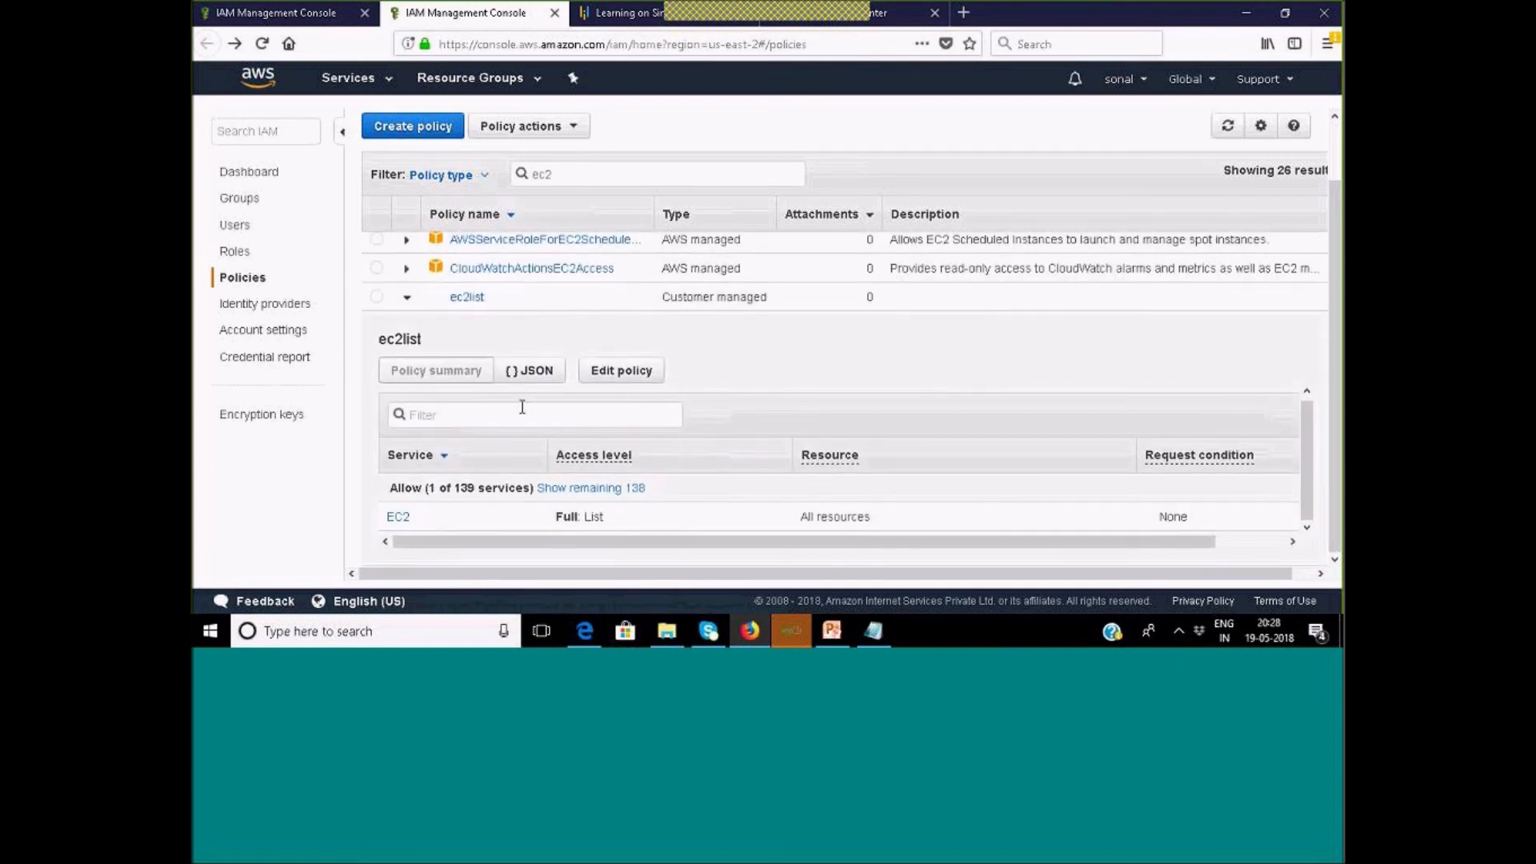
# View ec2list's JSON document with its EC2 Describe actions, then open it for editing.
pyautogui.click(529, 376)
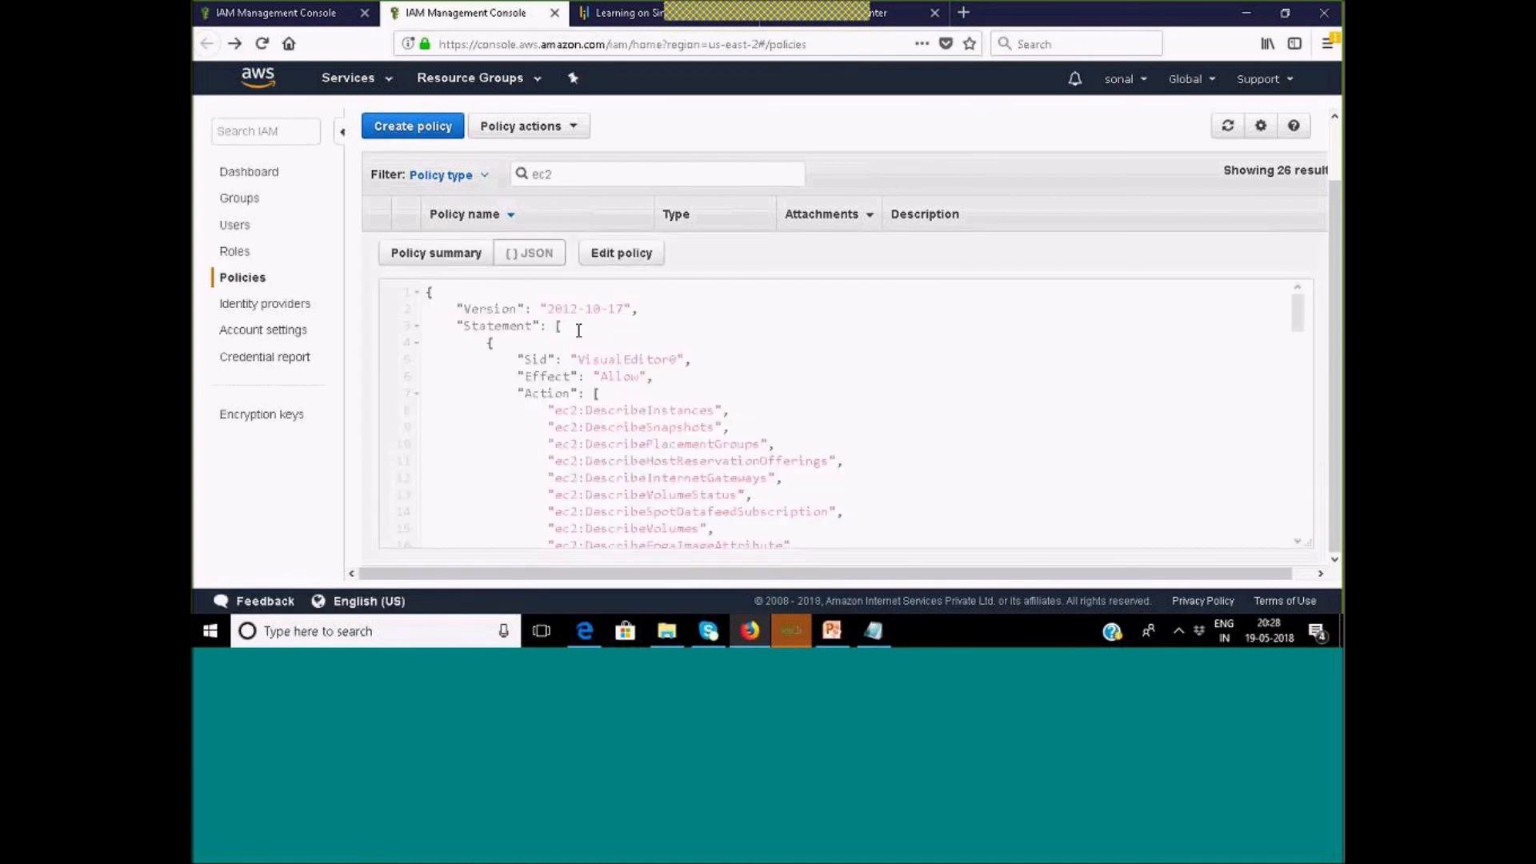
pyautogui.scroll(-10, 586, 364)
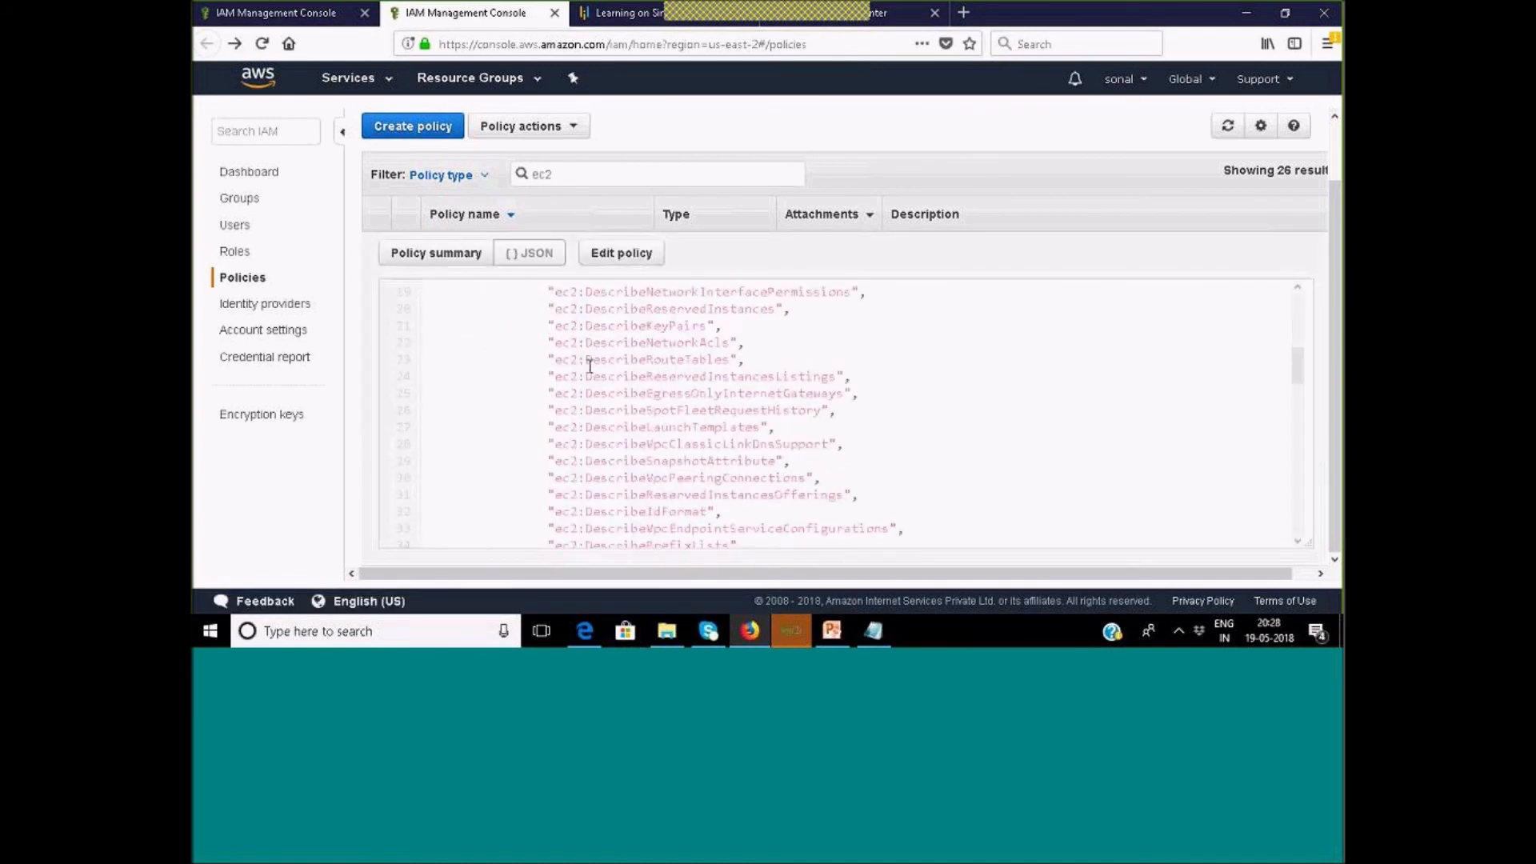
pyautogui.scroll(15, 591, 368)
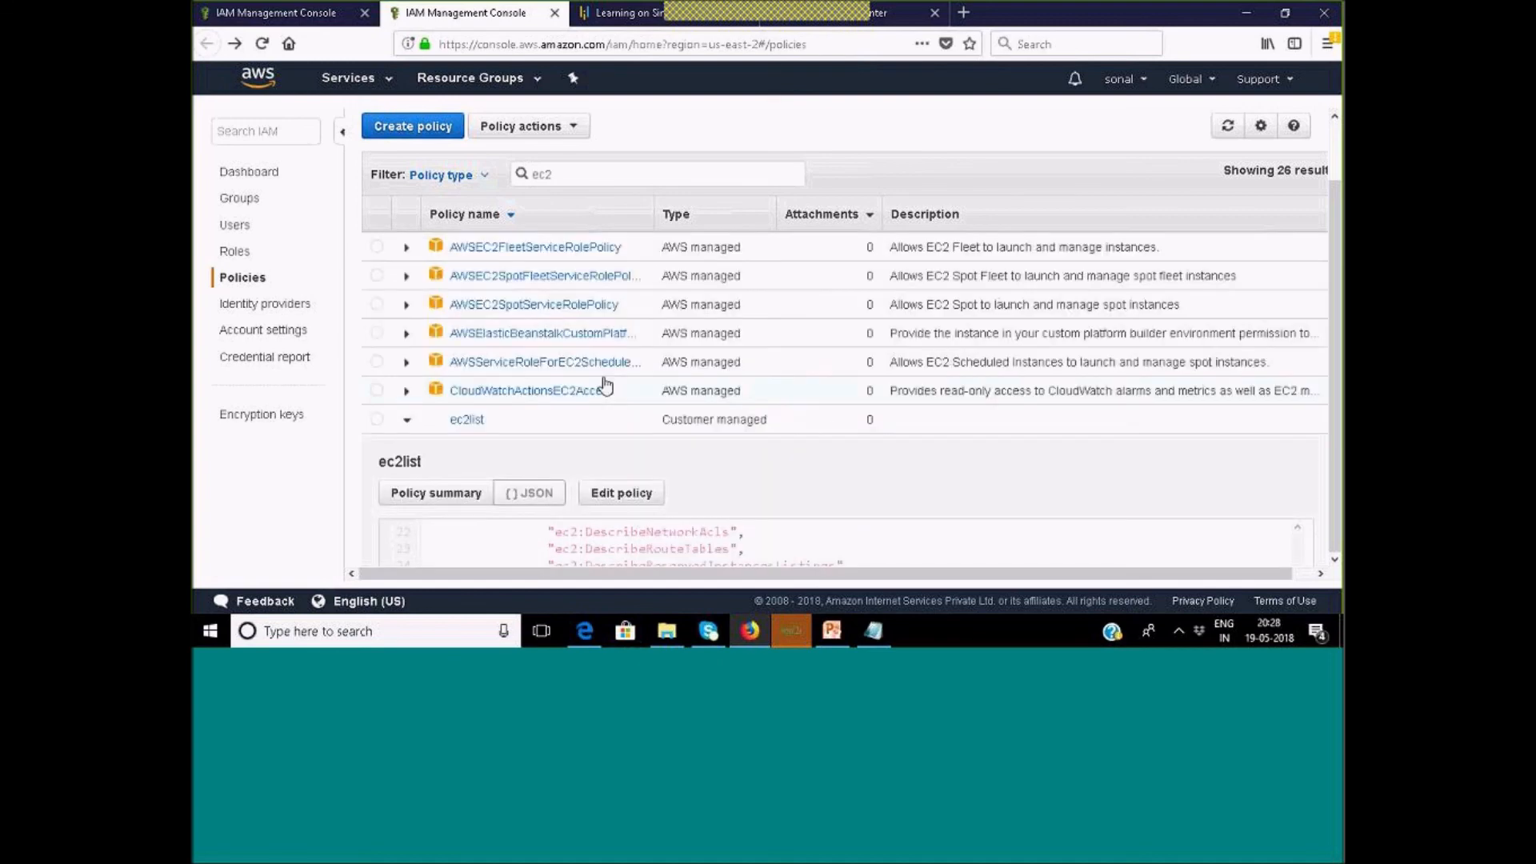
pyautogui.scroll(-5, 606, 387)
pyautogui.click(626, 259)
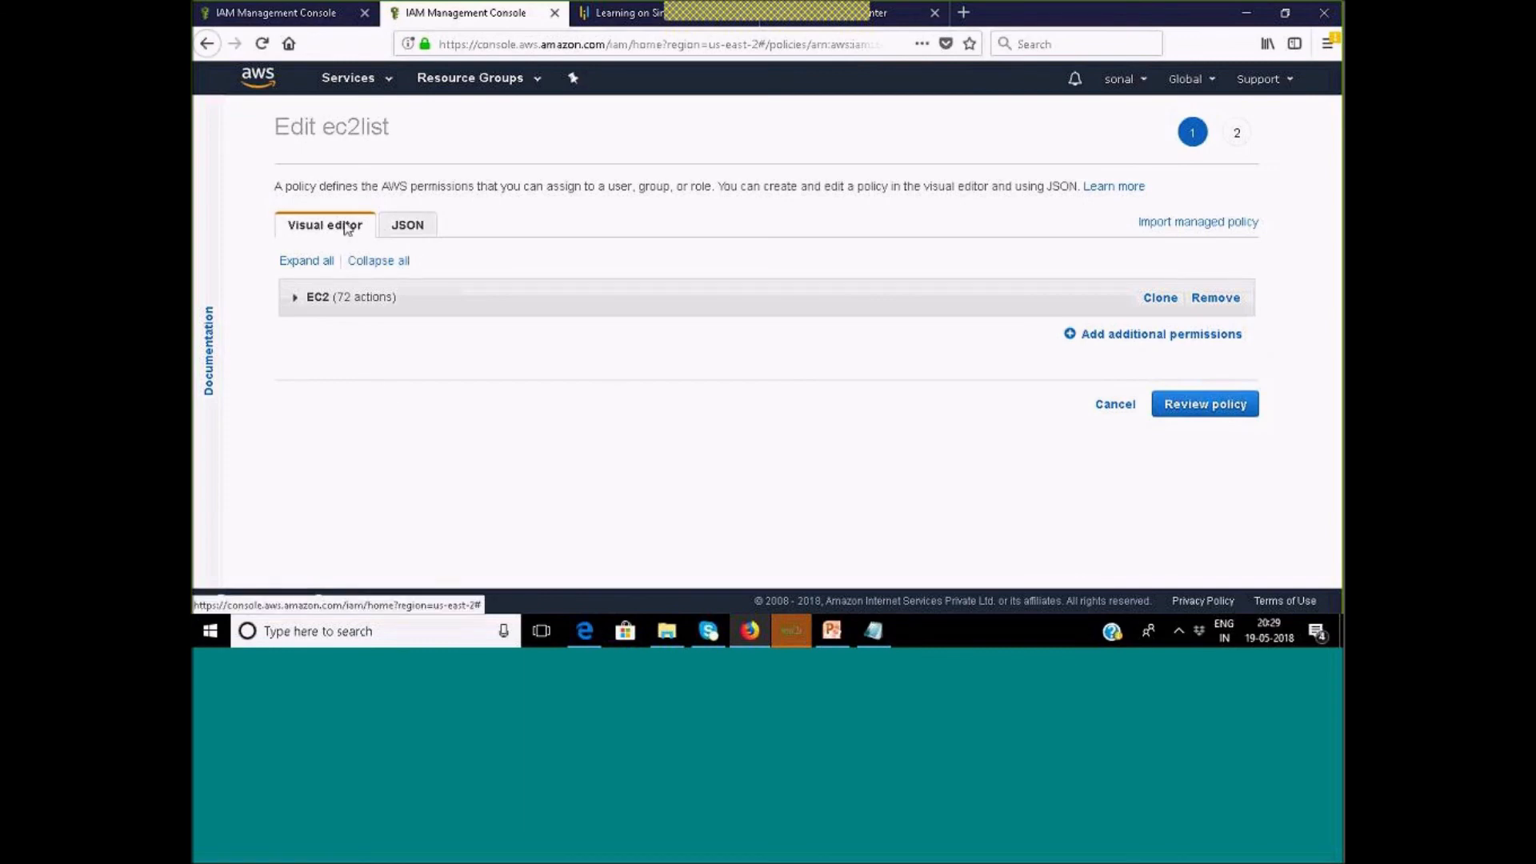
pyautogui.click(300, 301)
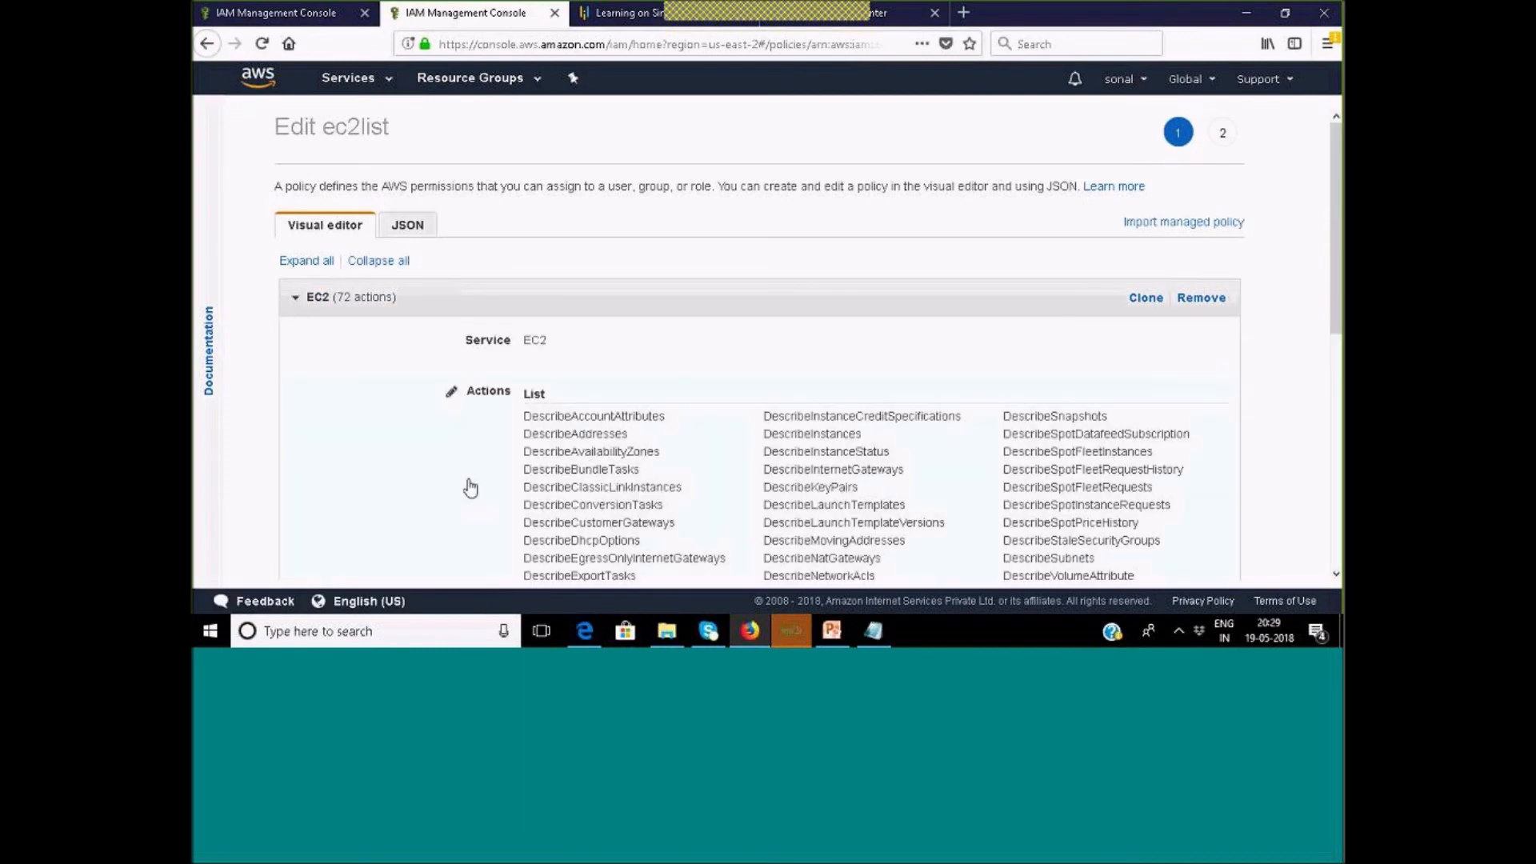
pyautogui.click(417, 229)
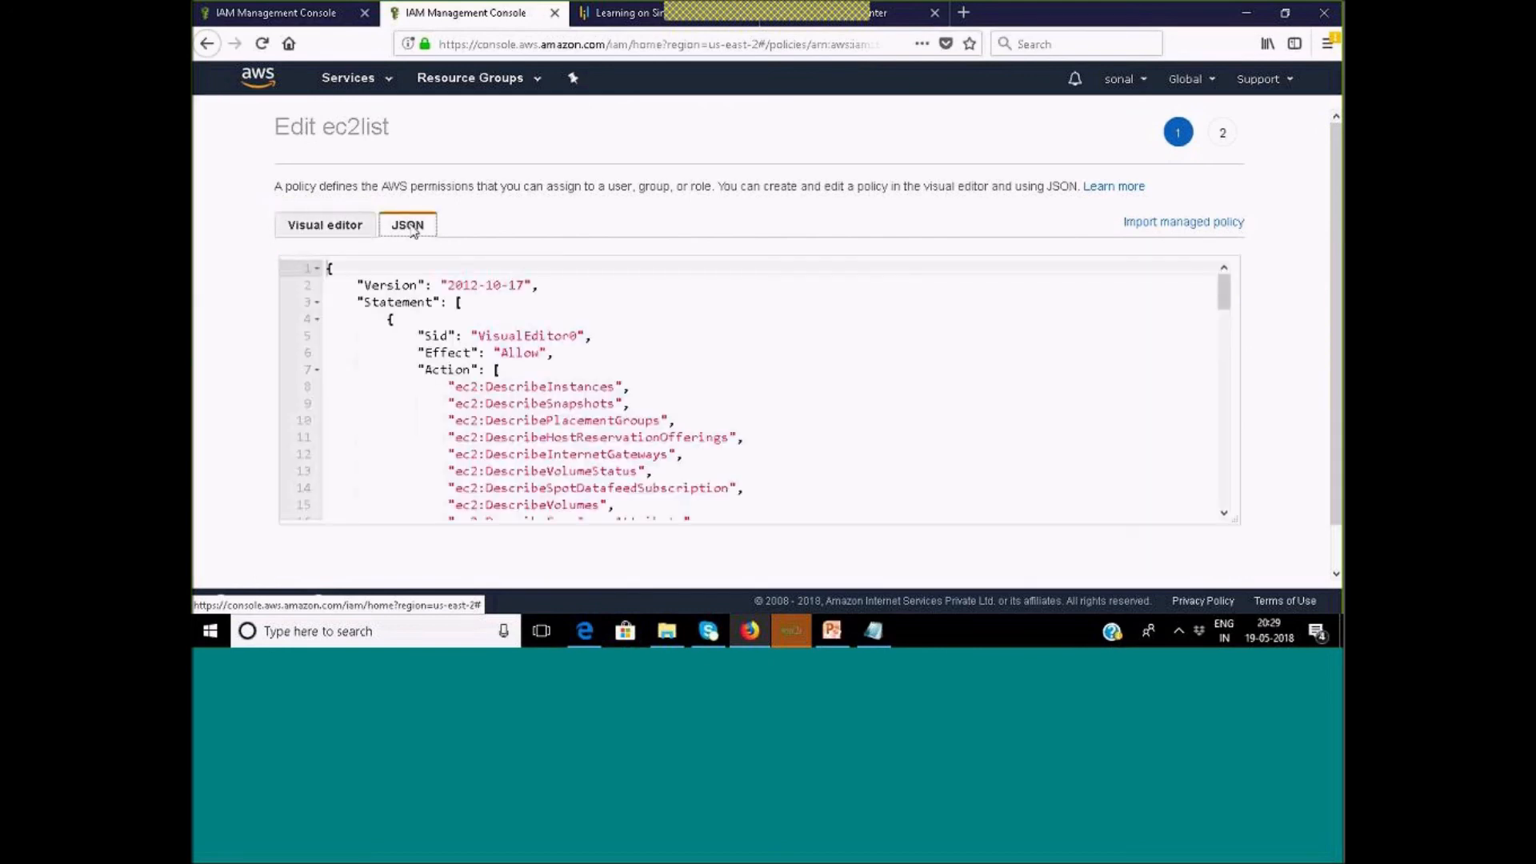
pyautogui.scroll(-3, 572, 392)
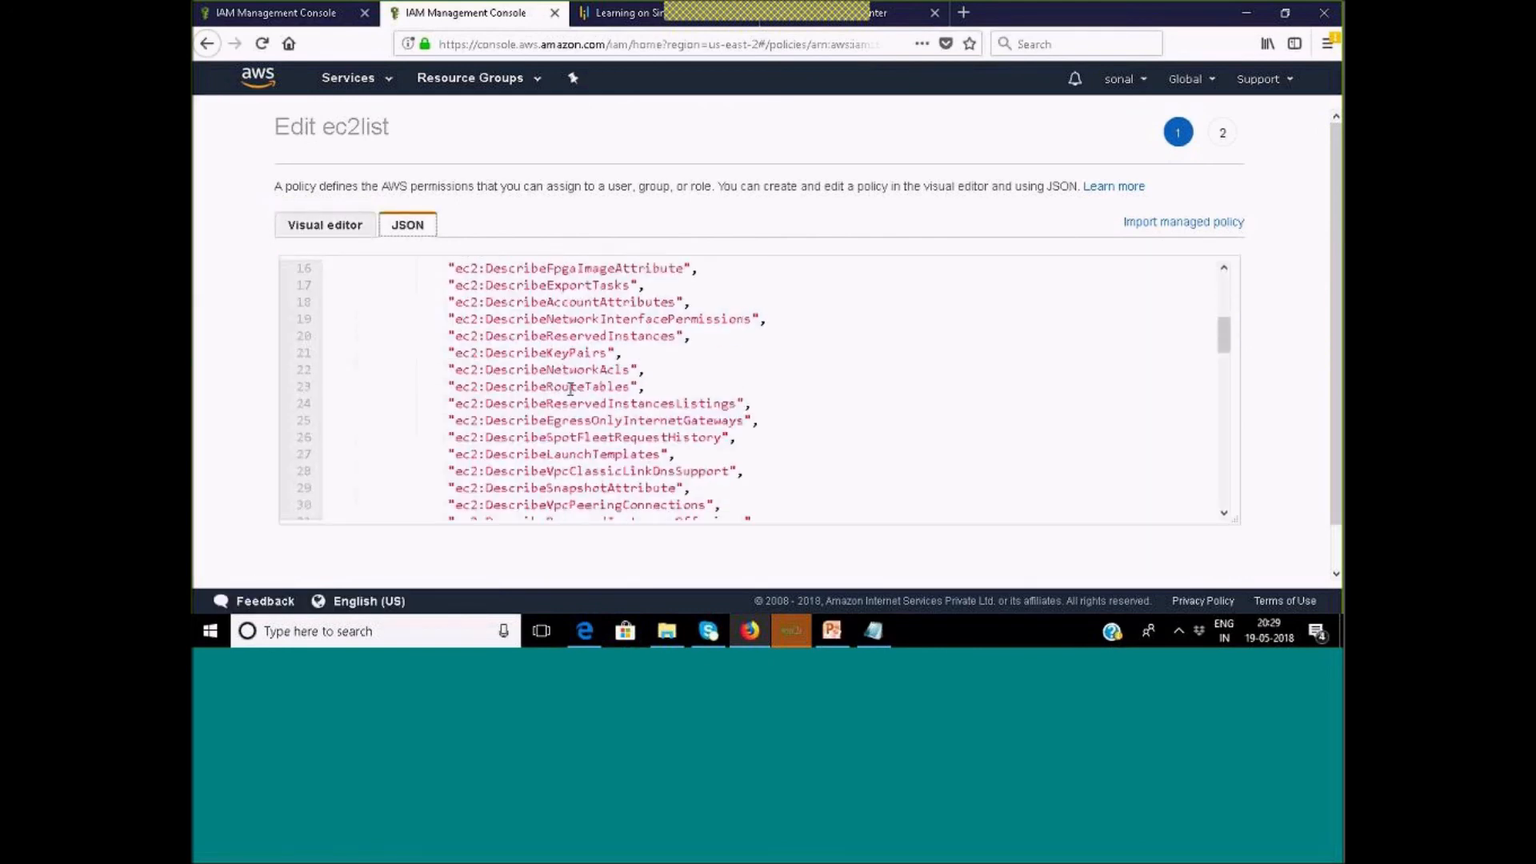
pyautogui.scroll(3, 572, 391)
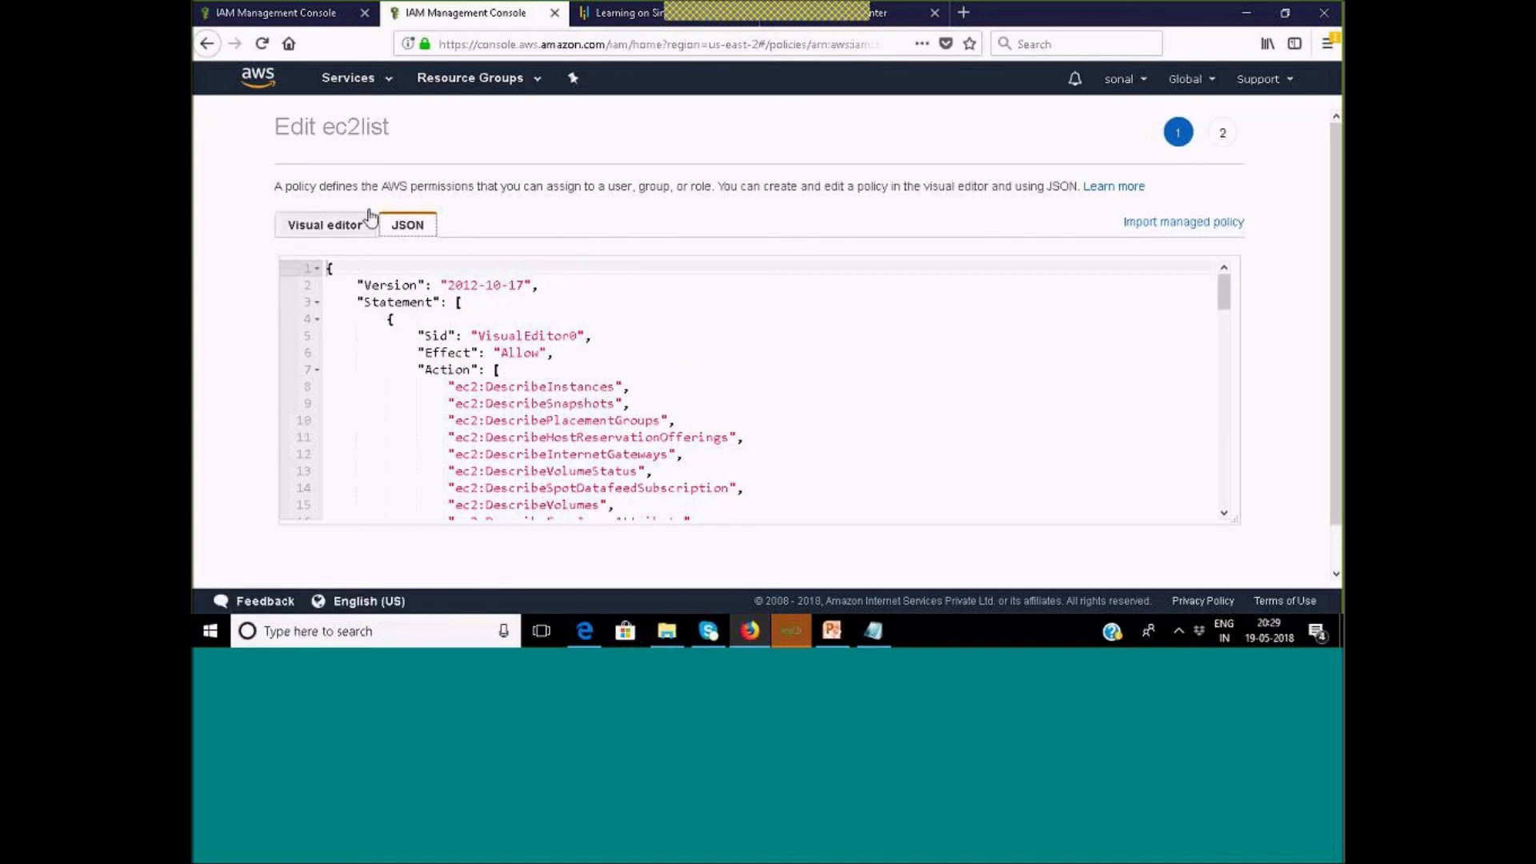
pyautogui.click(208, 45)
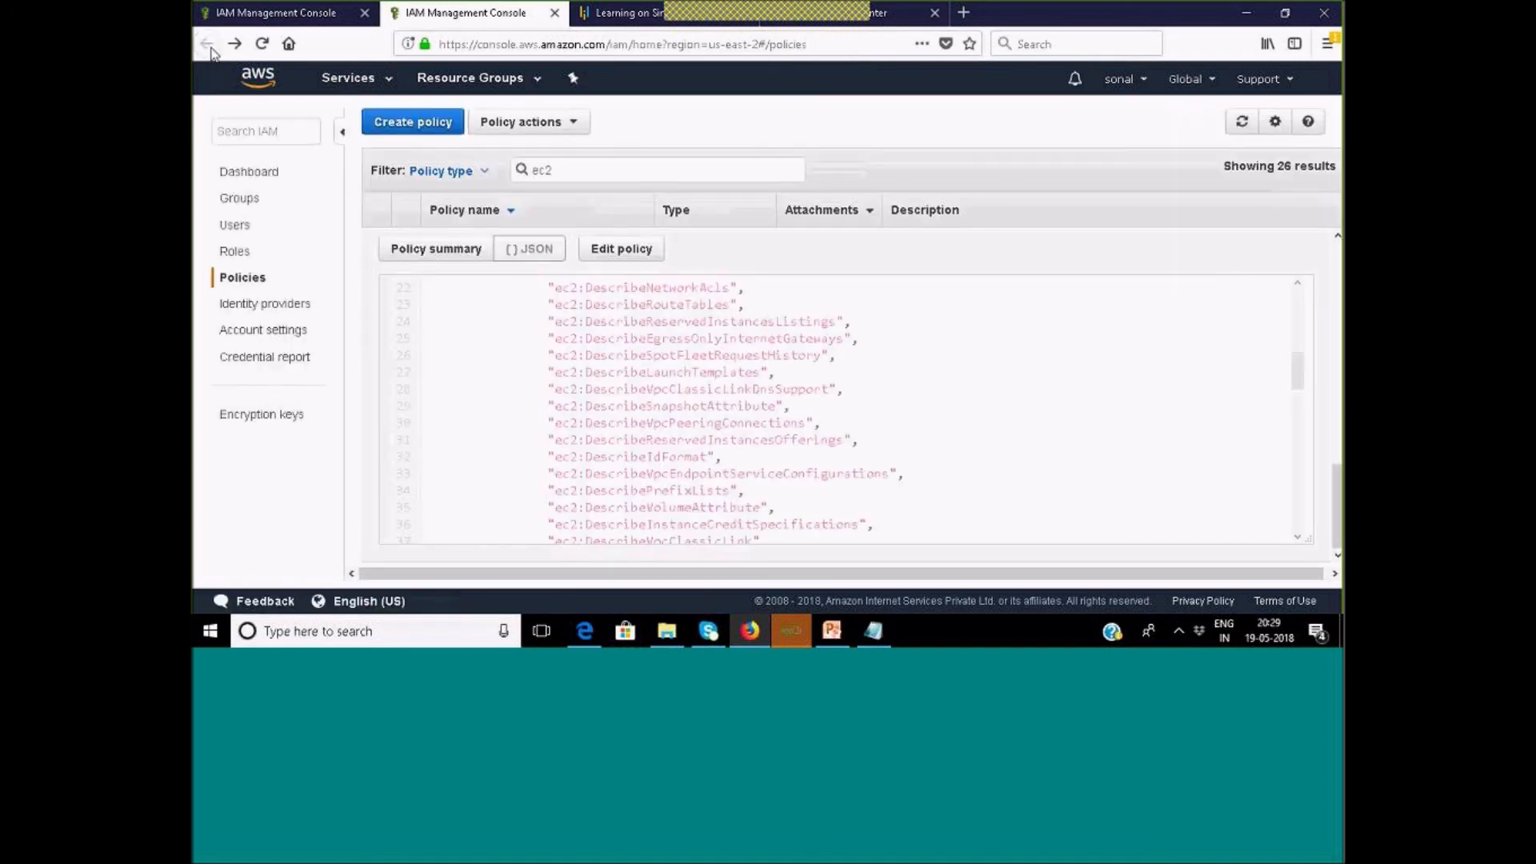
# Go back to admin's Add permissions page, attaching existing policies directly.
pyautogui.click(235, 226)
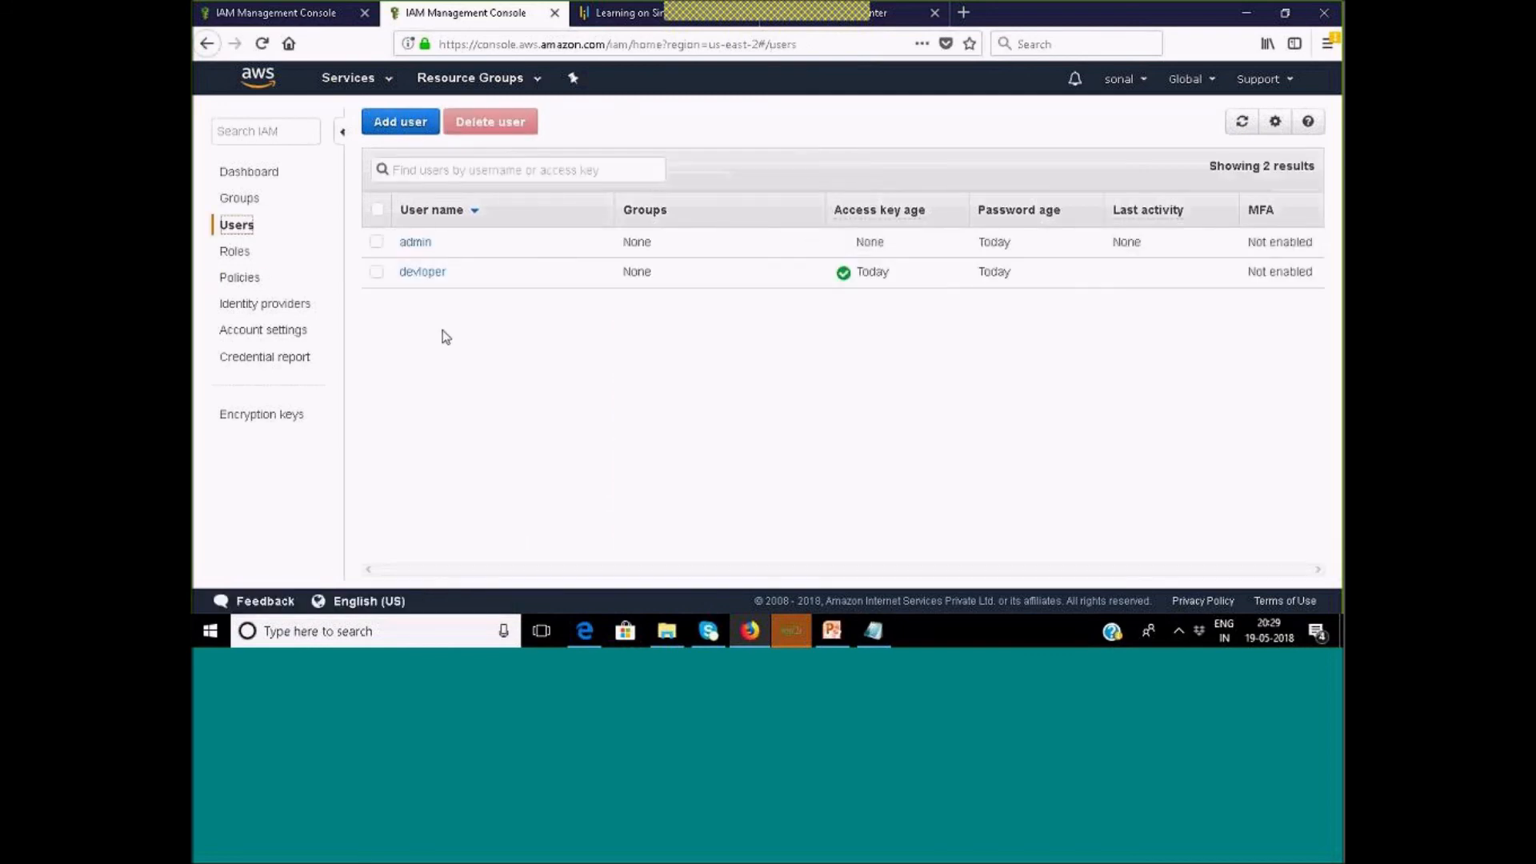
pyautogui.click(415, 243)
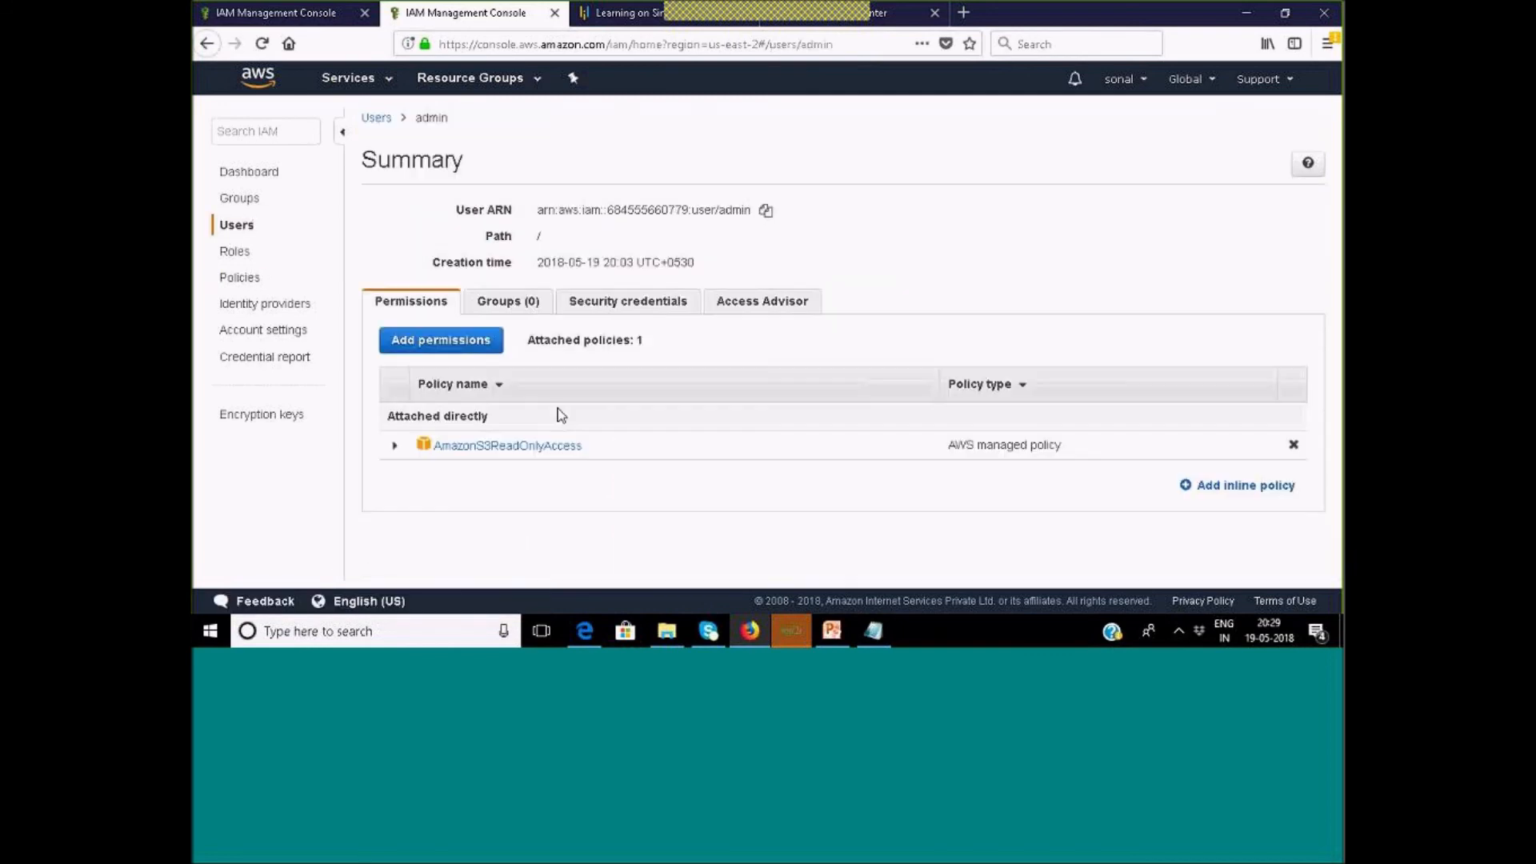
pyautogui.click(471, 344)
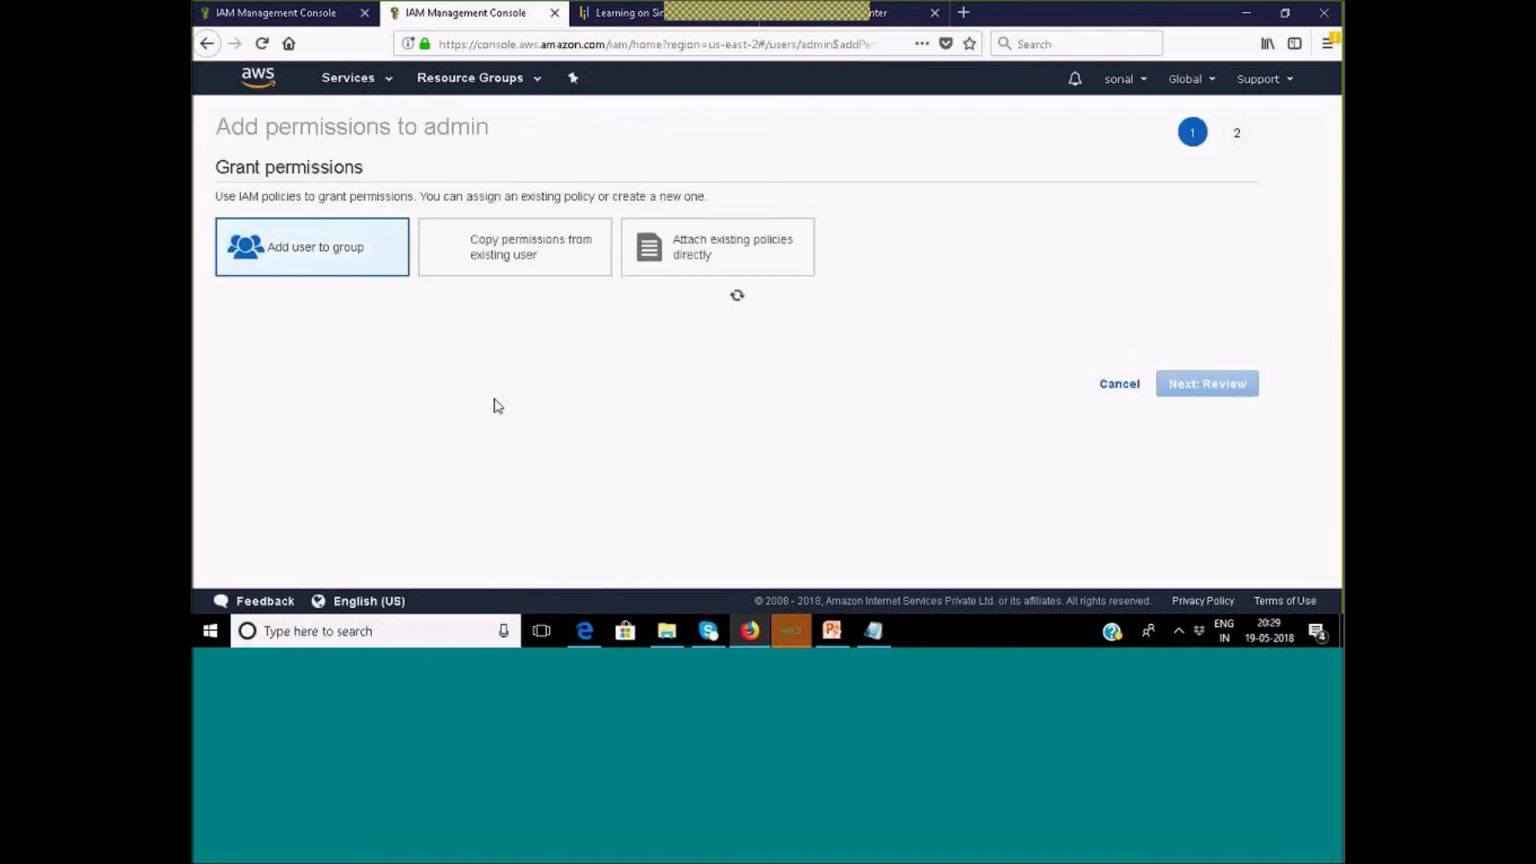
pyautogui.click(728, 253)
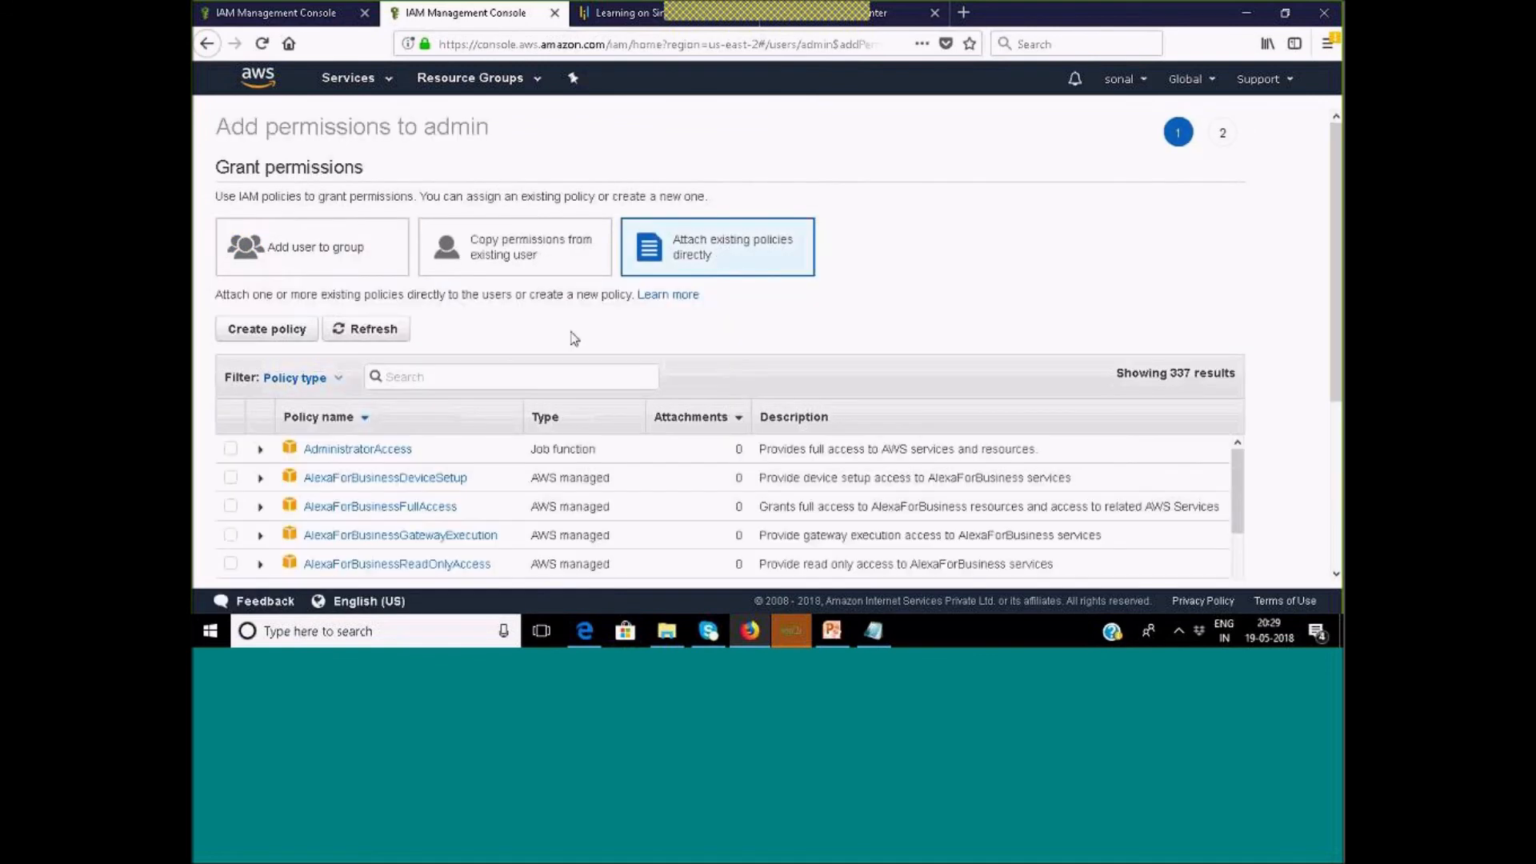
# Filter the policies by 'ec2li' and open the ec2list policy's summary.
pyautogui.click(461, 369)
pyautogui.write('ec2')
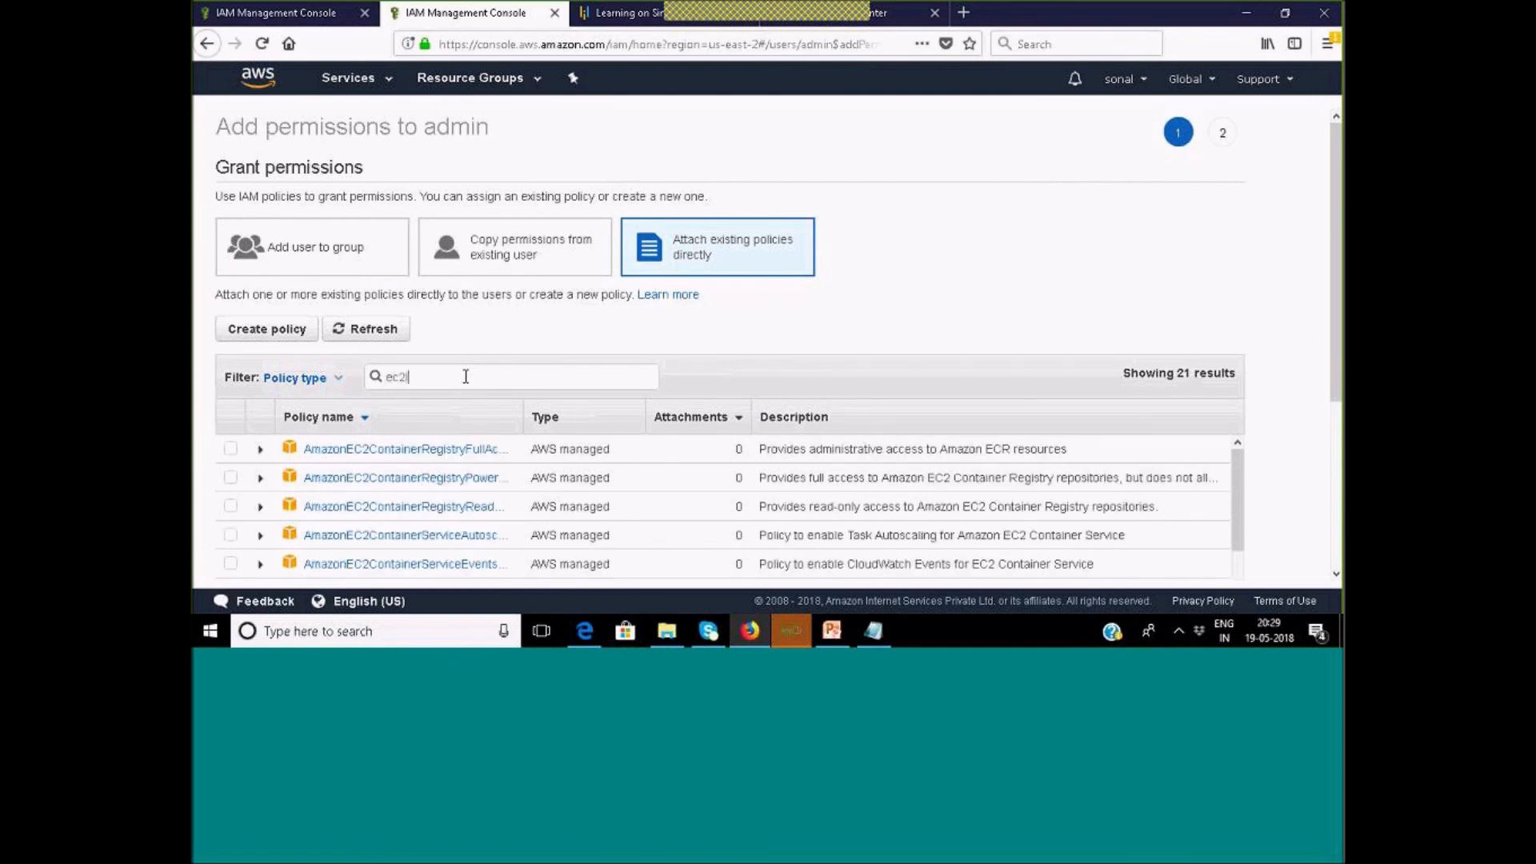
pyautogui.write('li')
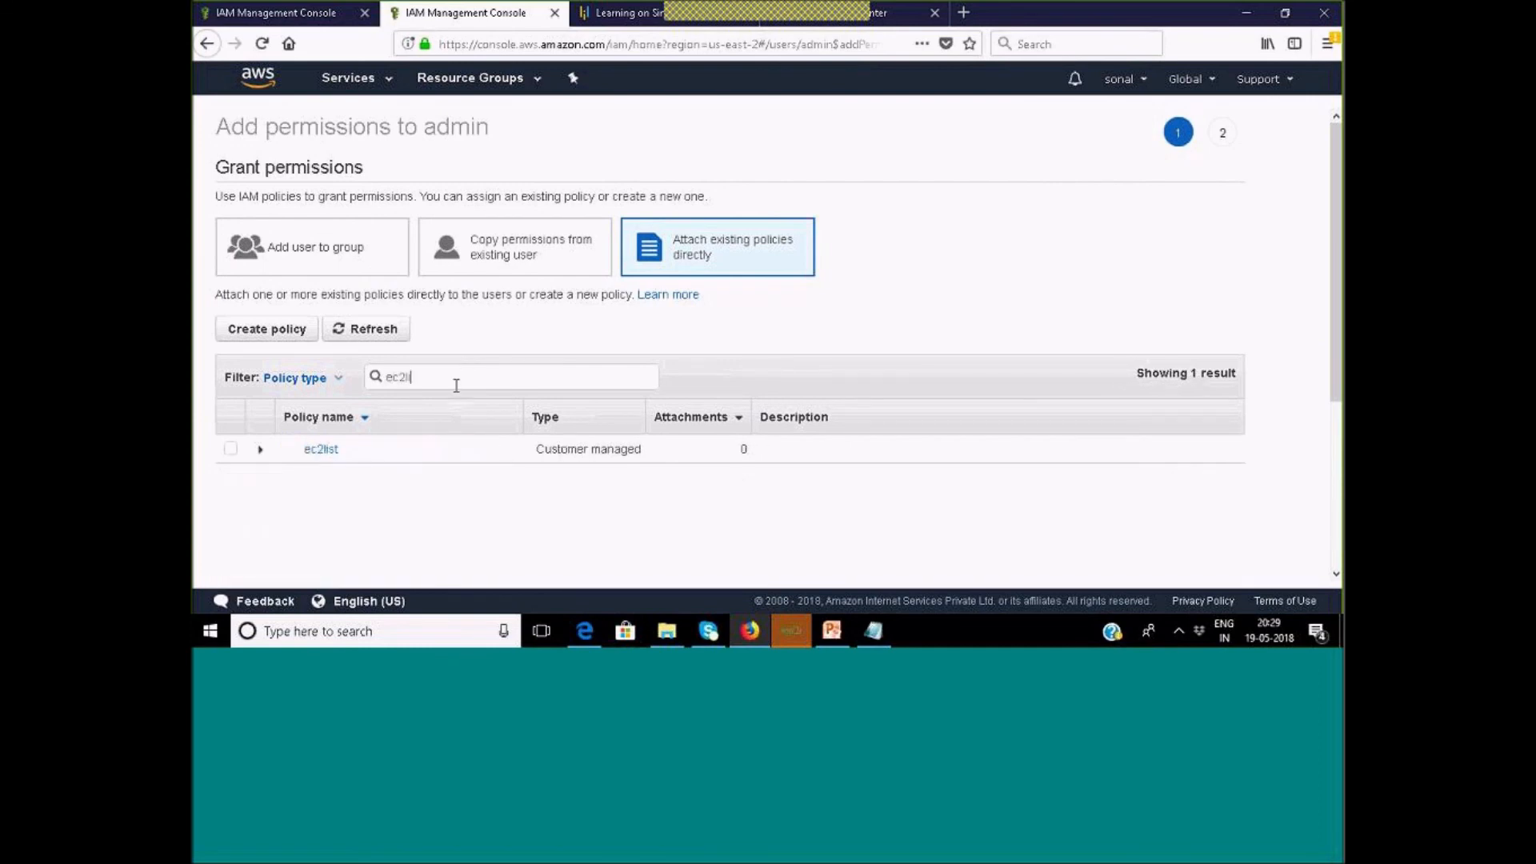
pyautogui.click(327, 449)
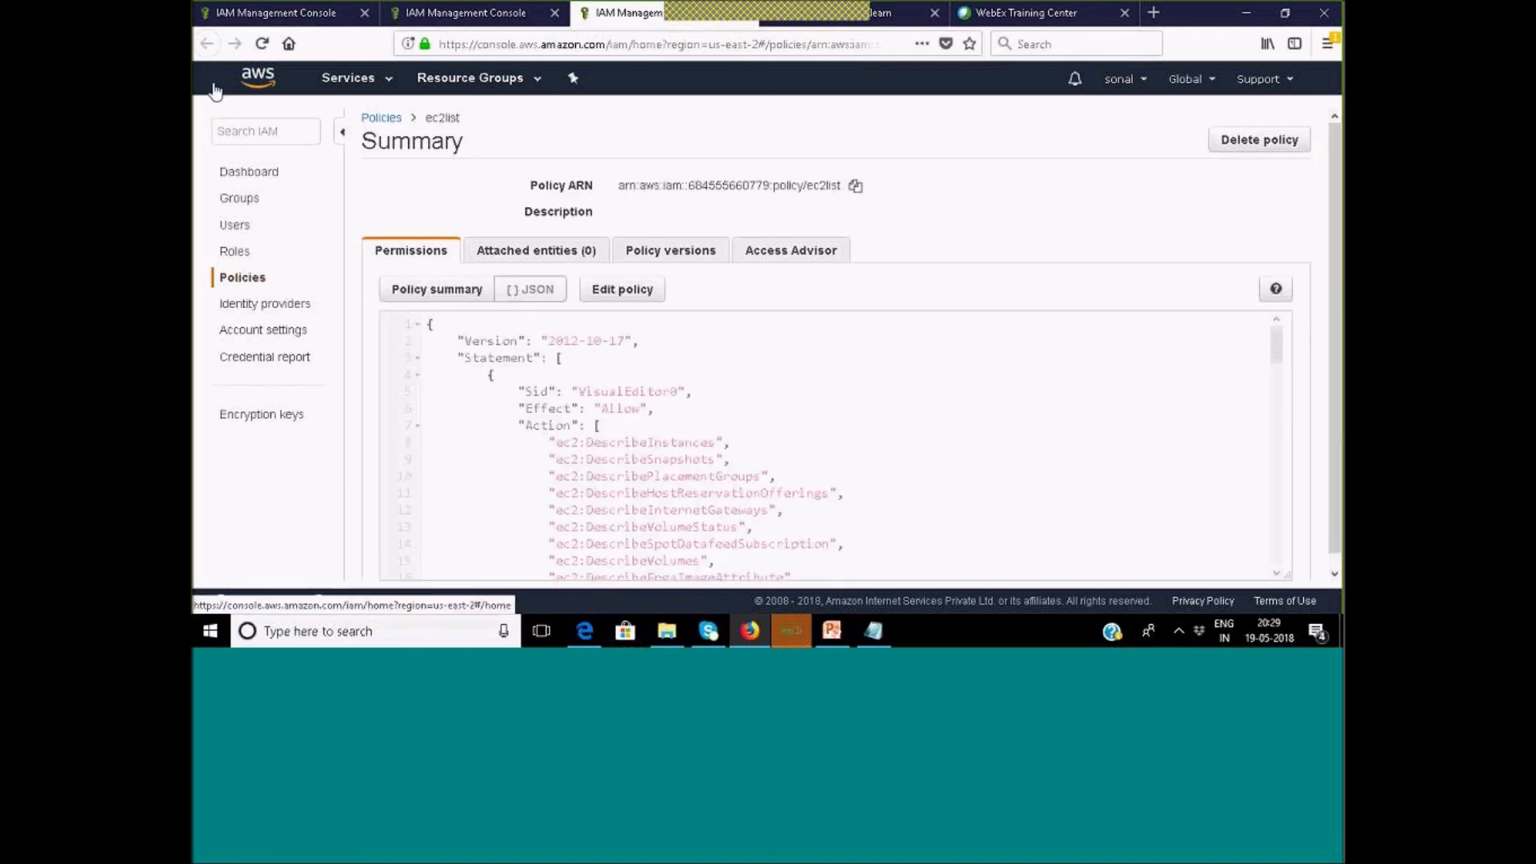
# Attach the ec2list policy directly to the admin user, then confirm it appears alongside AmazonS3ReadOnlyAccess.
pyautogui.click(235, 227)
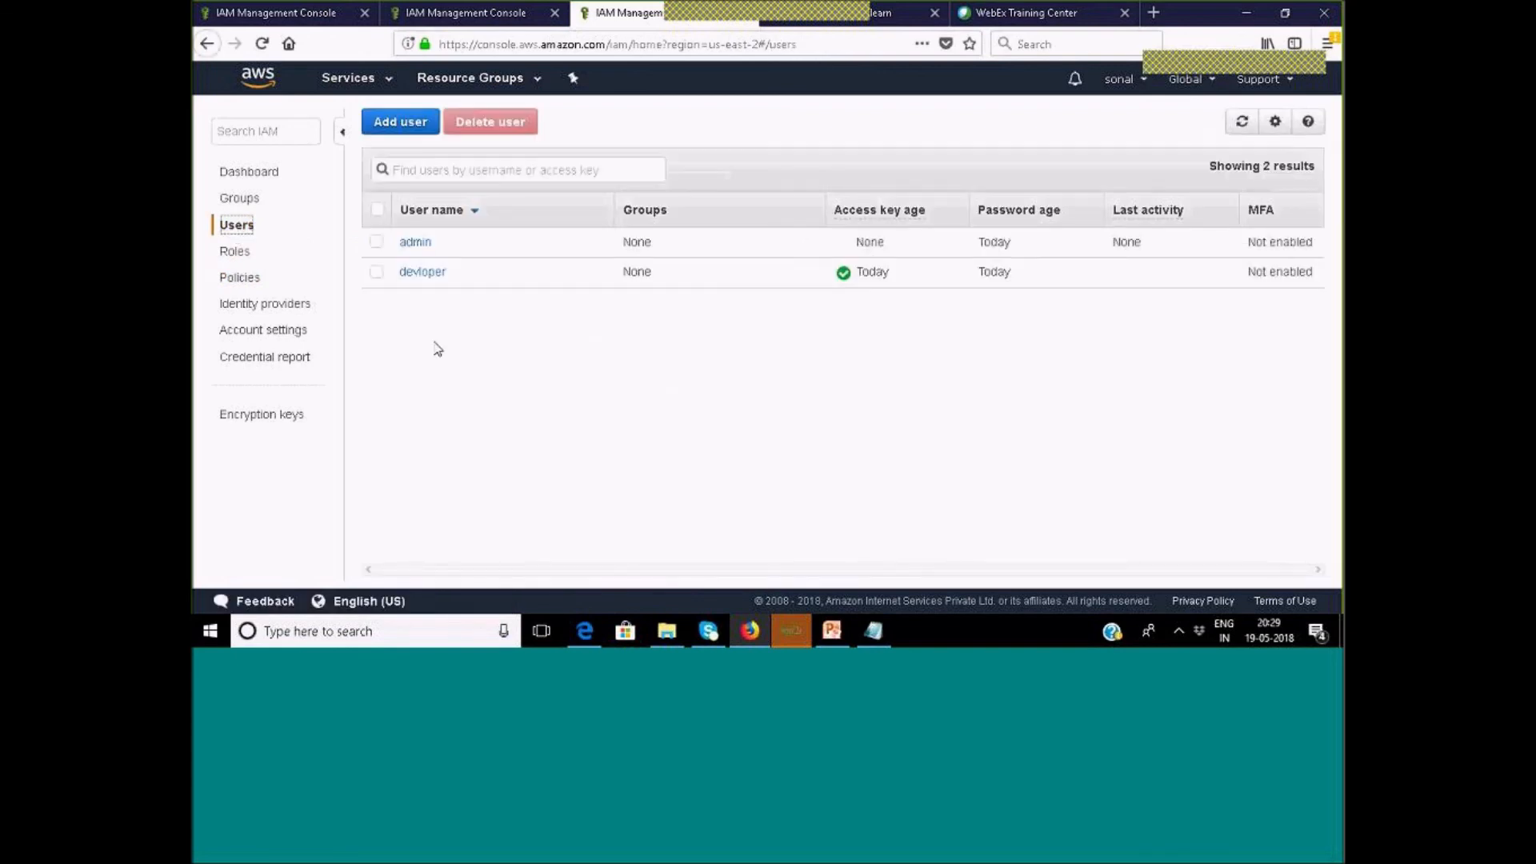
pyautogui.click(415, 248)
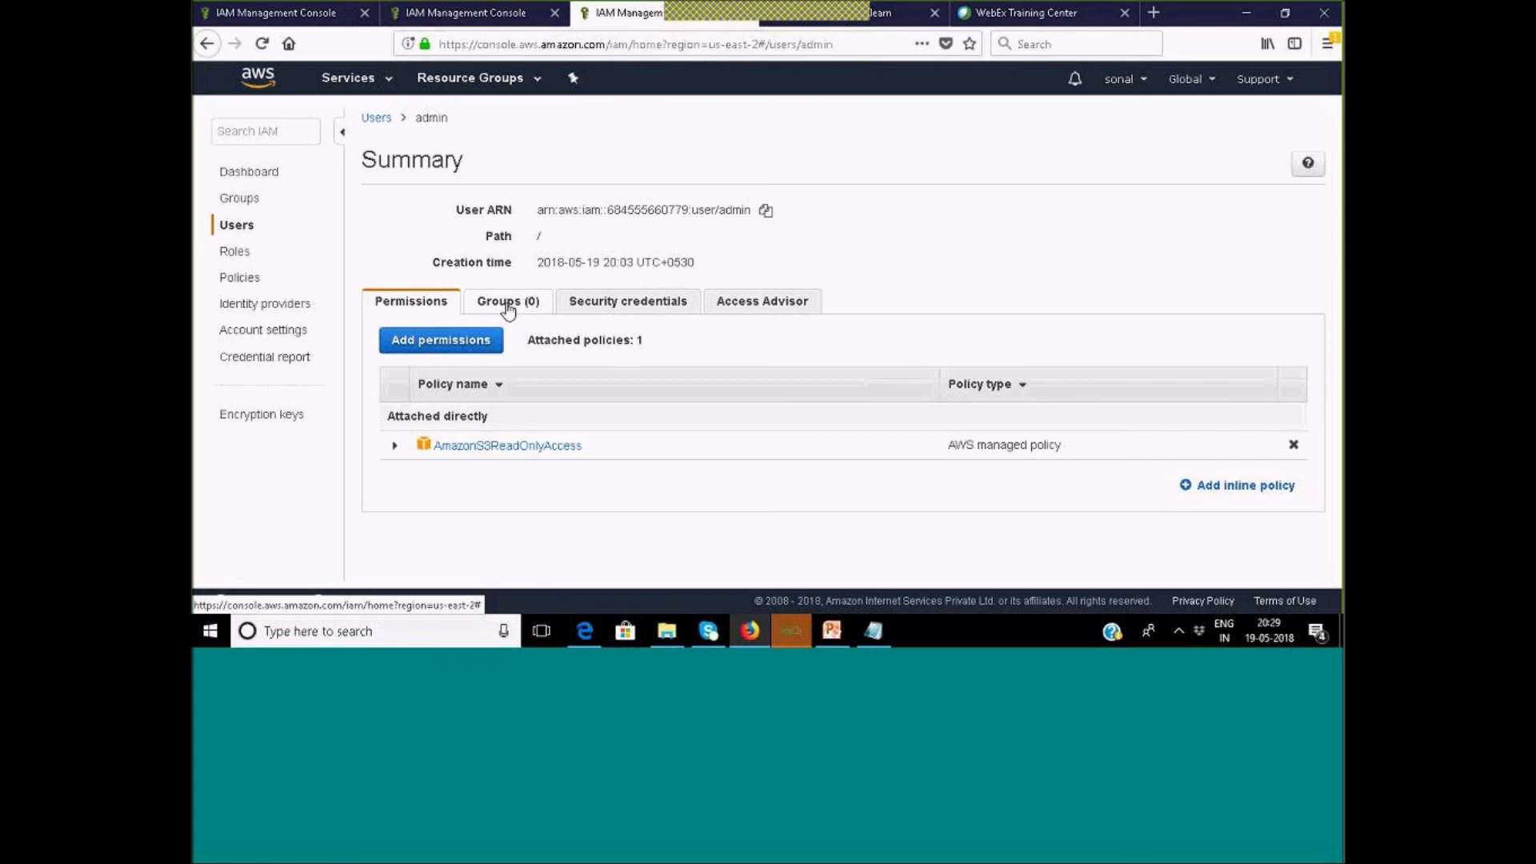
pyautogui.click(442, 343)
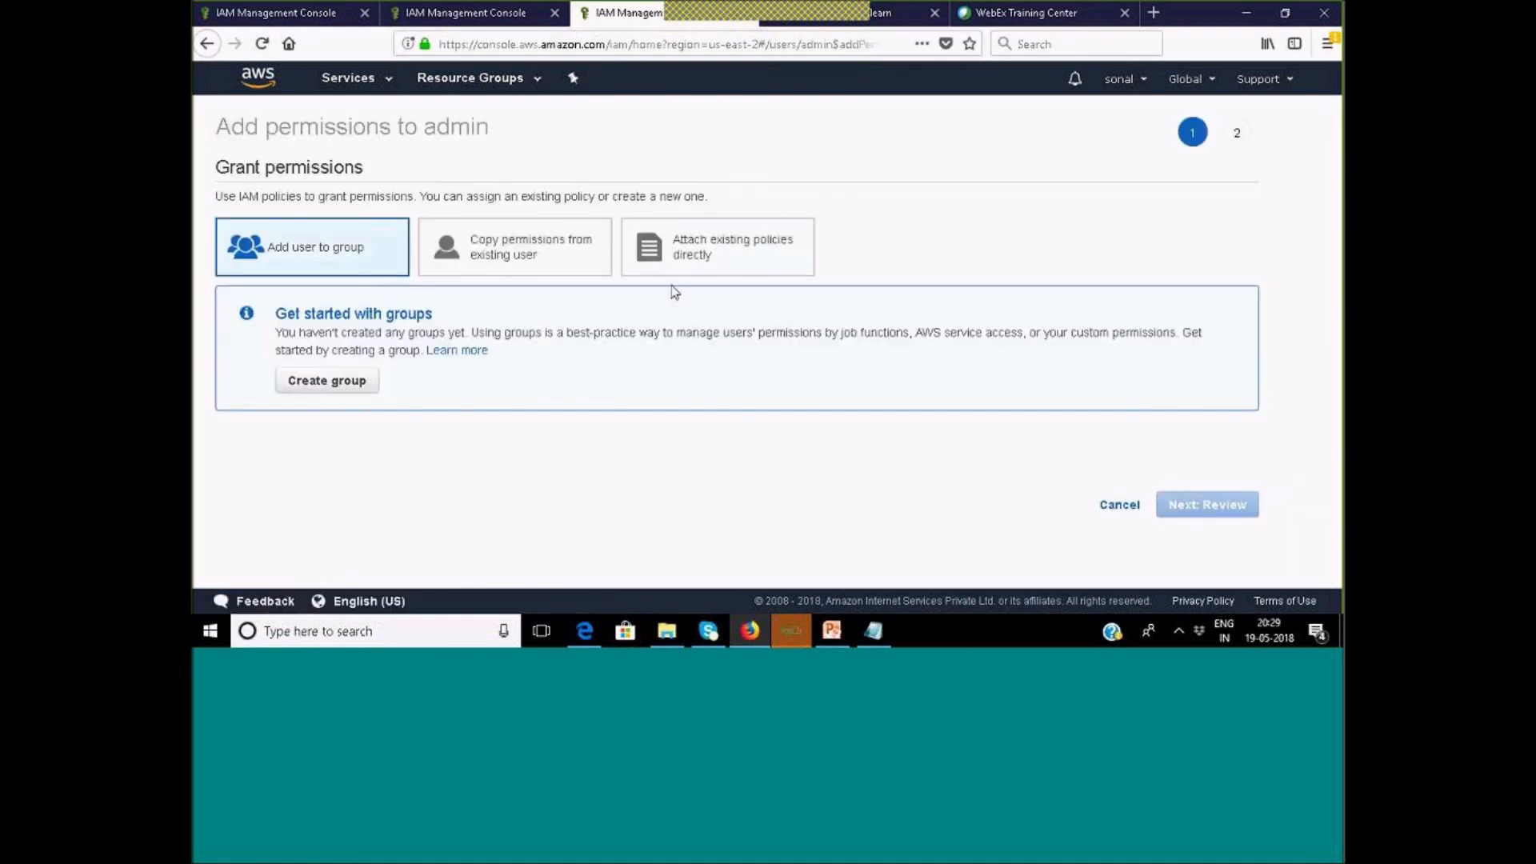
pyautogui.click(693, 255)
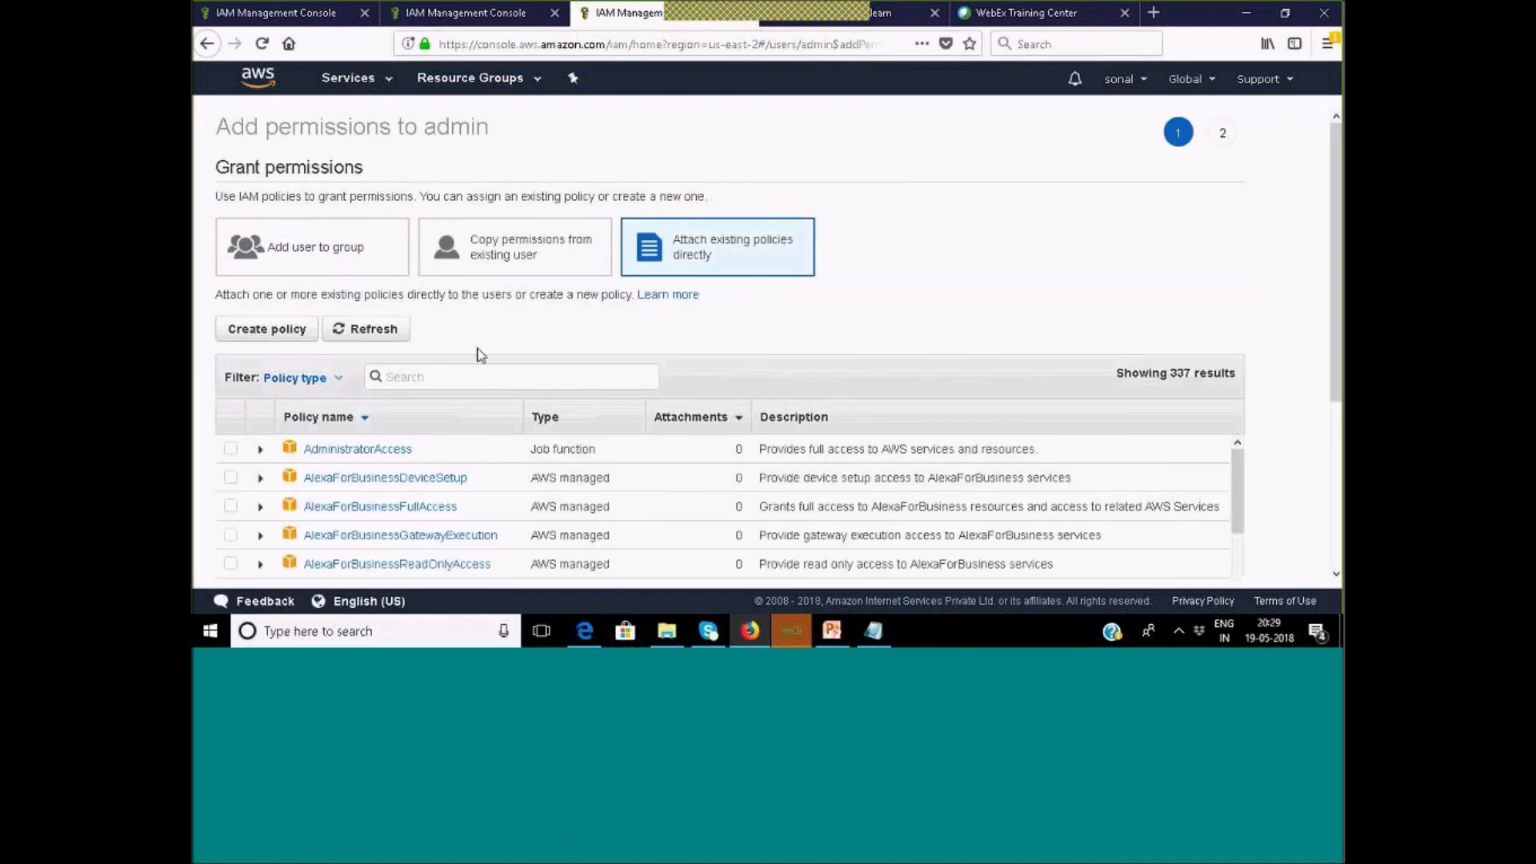
pyautogui.write('ec2')
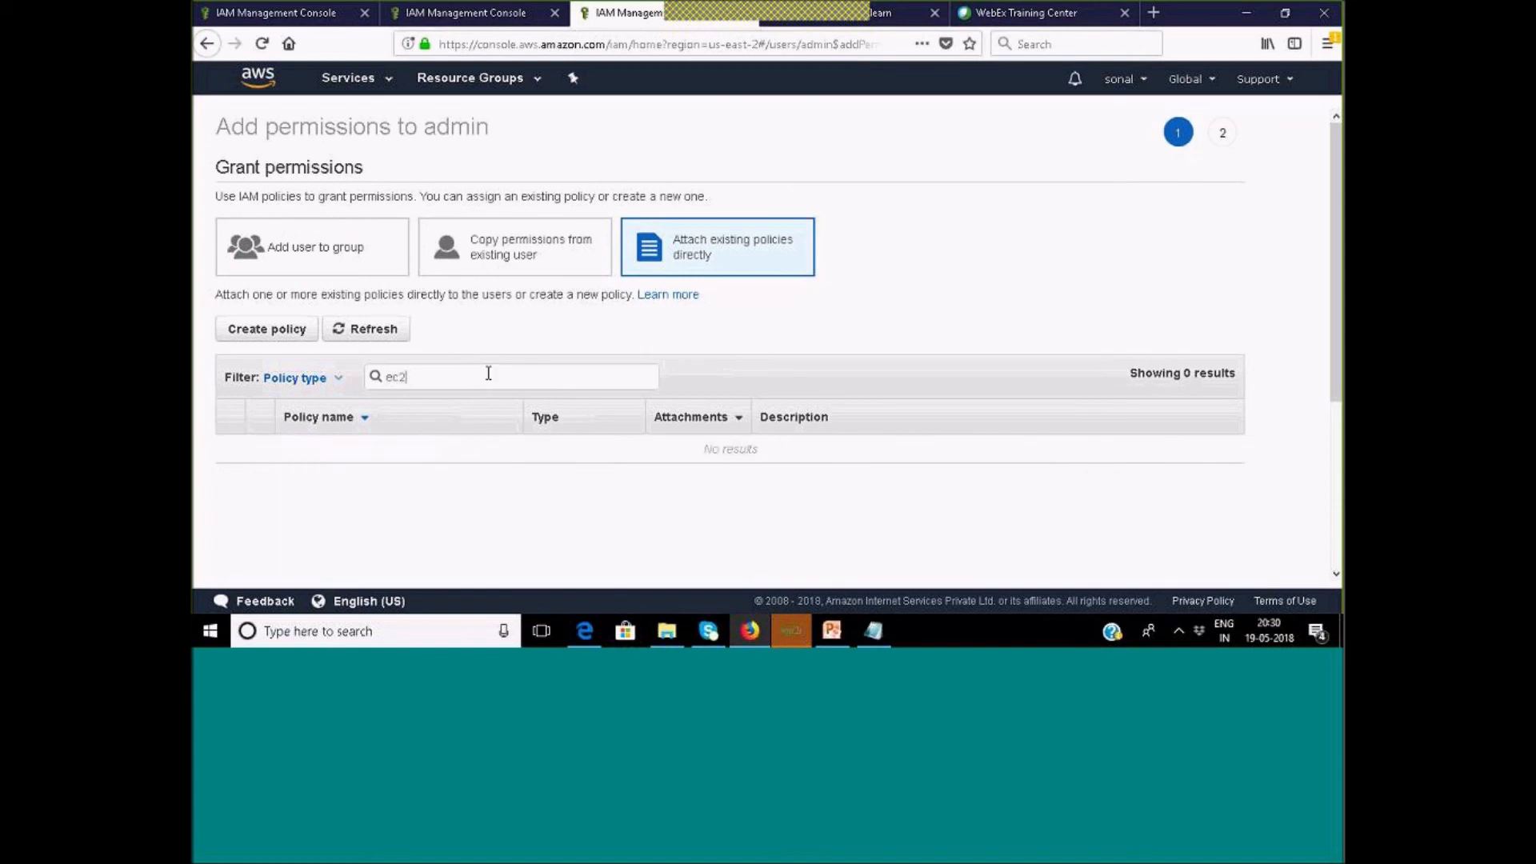
pyautogui.write('kli')
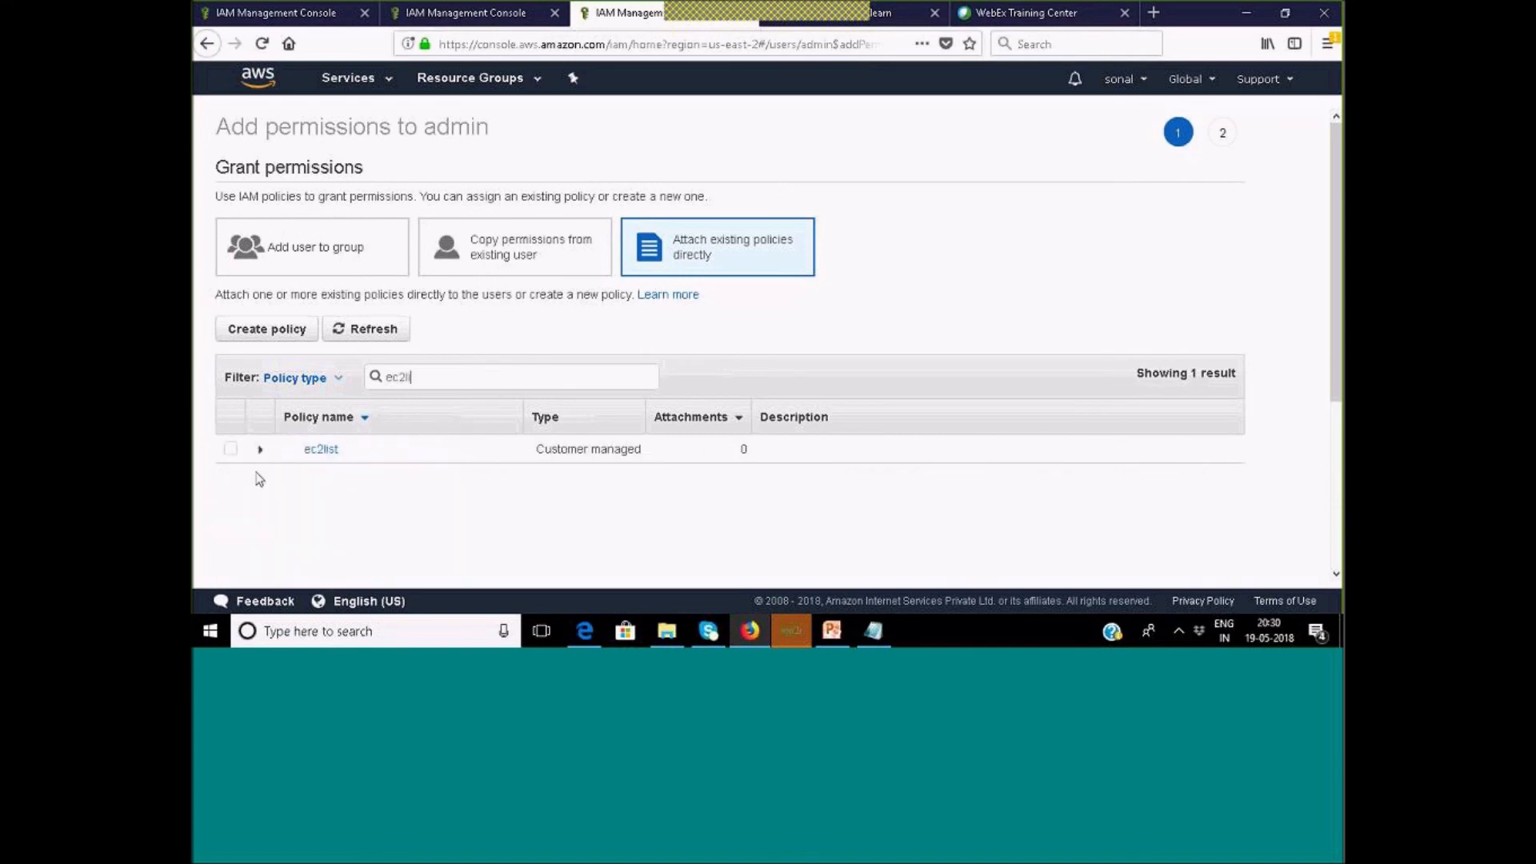
pyautogui.click(231, 450)
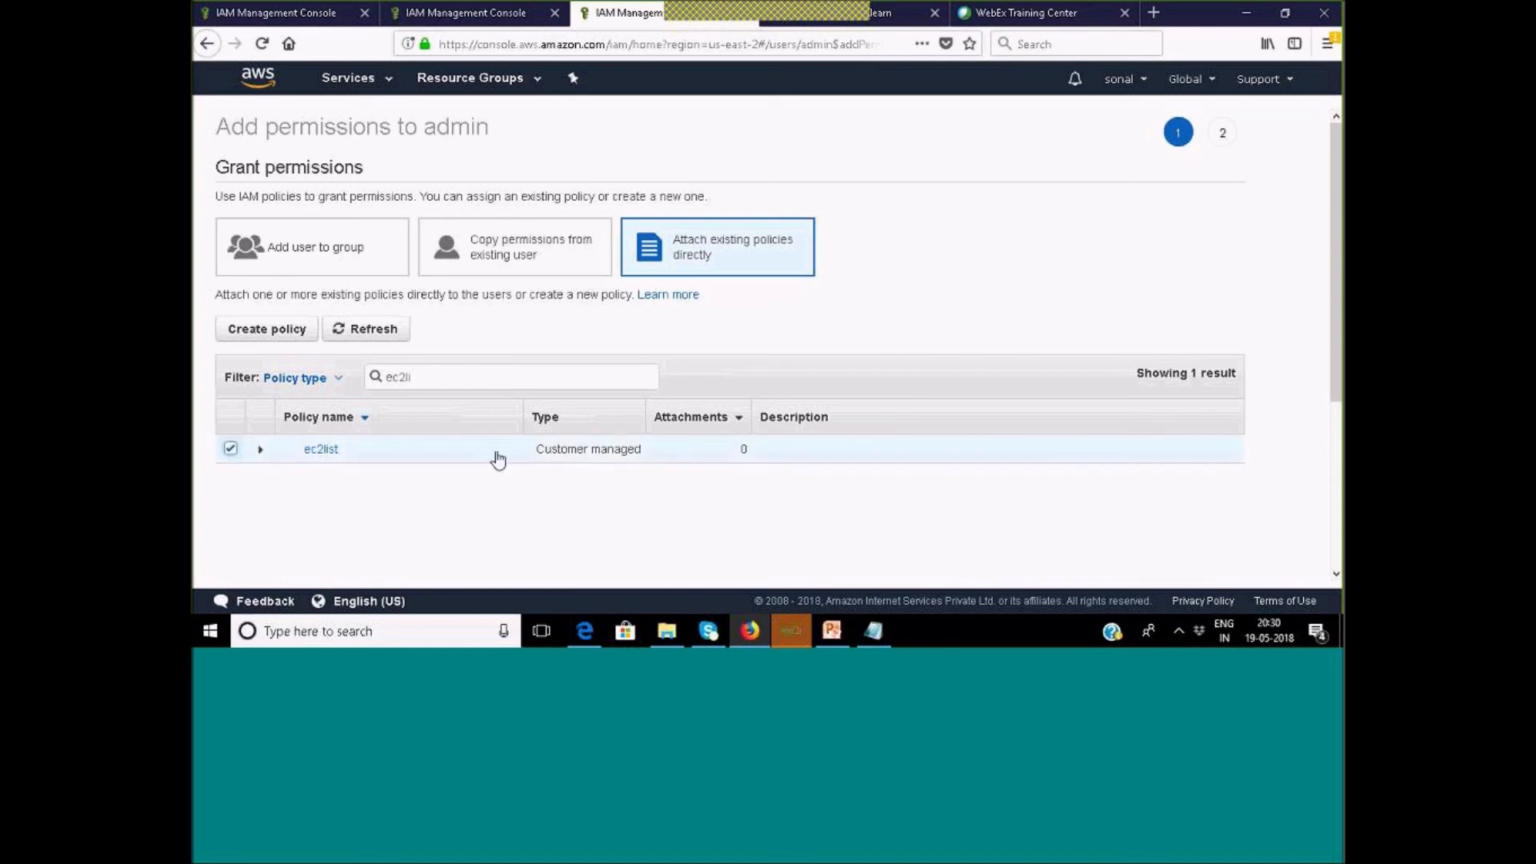
pyautogui.scroll(-3, 501, 466)
pyautogui.click(1195, 553)
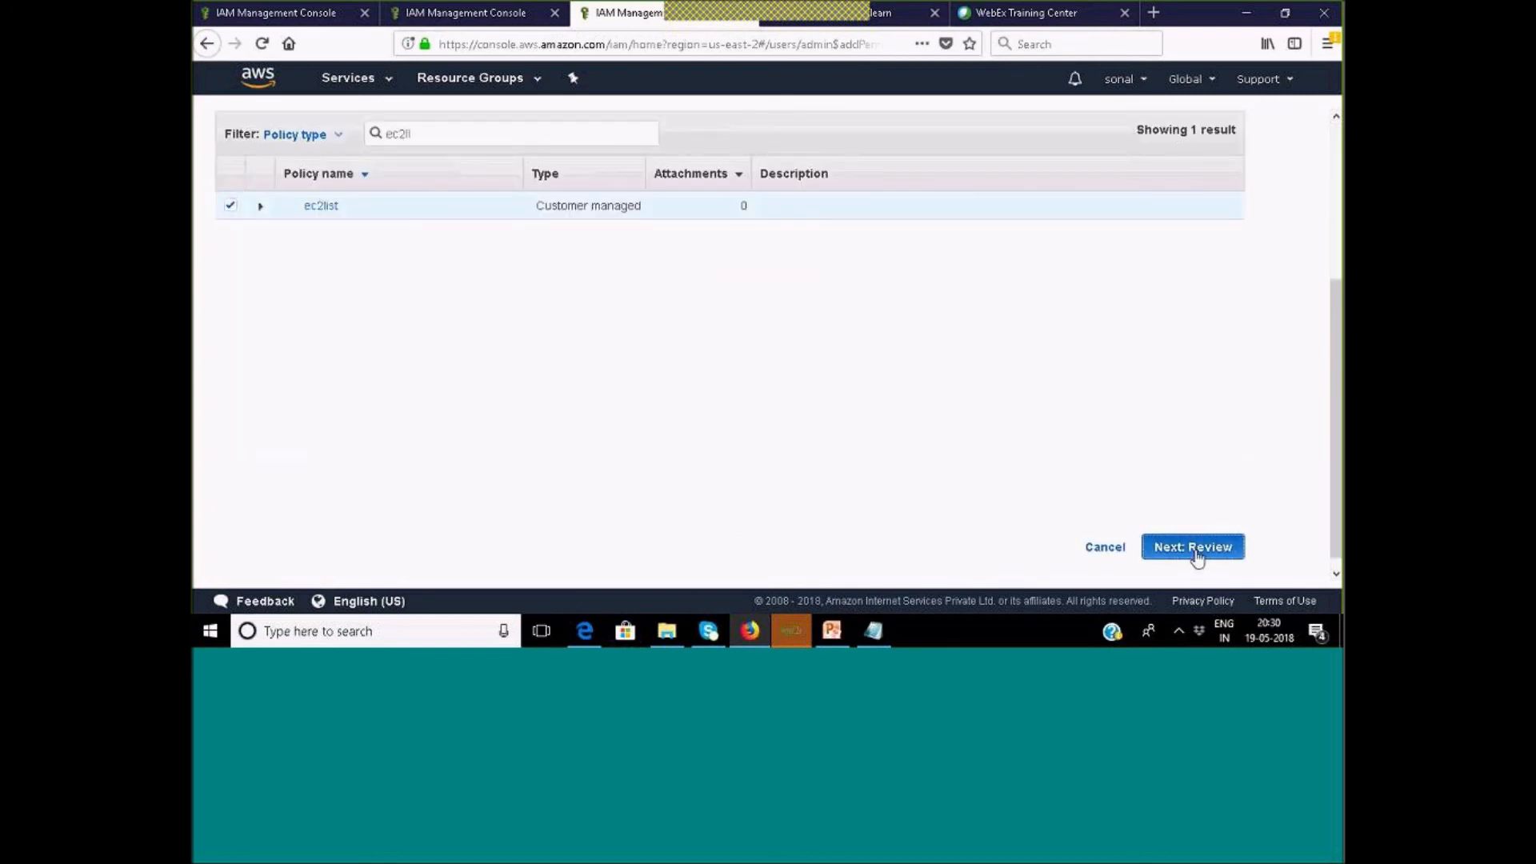
pyautogui.click(1181, 345)
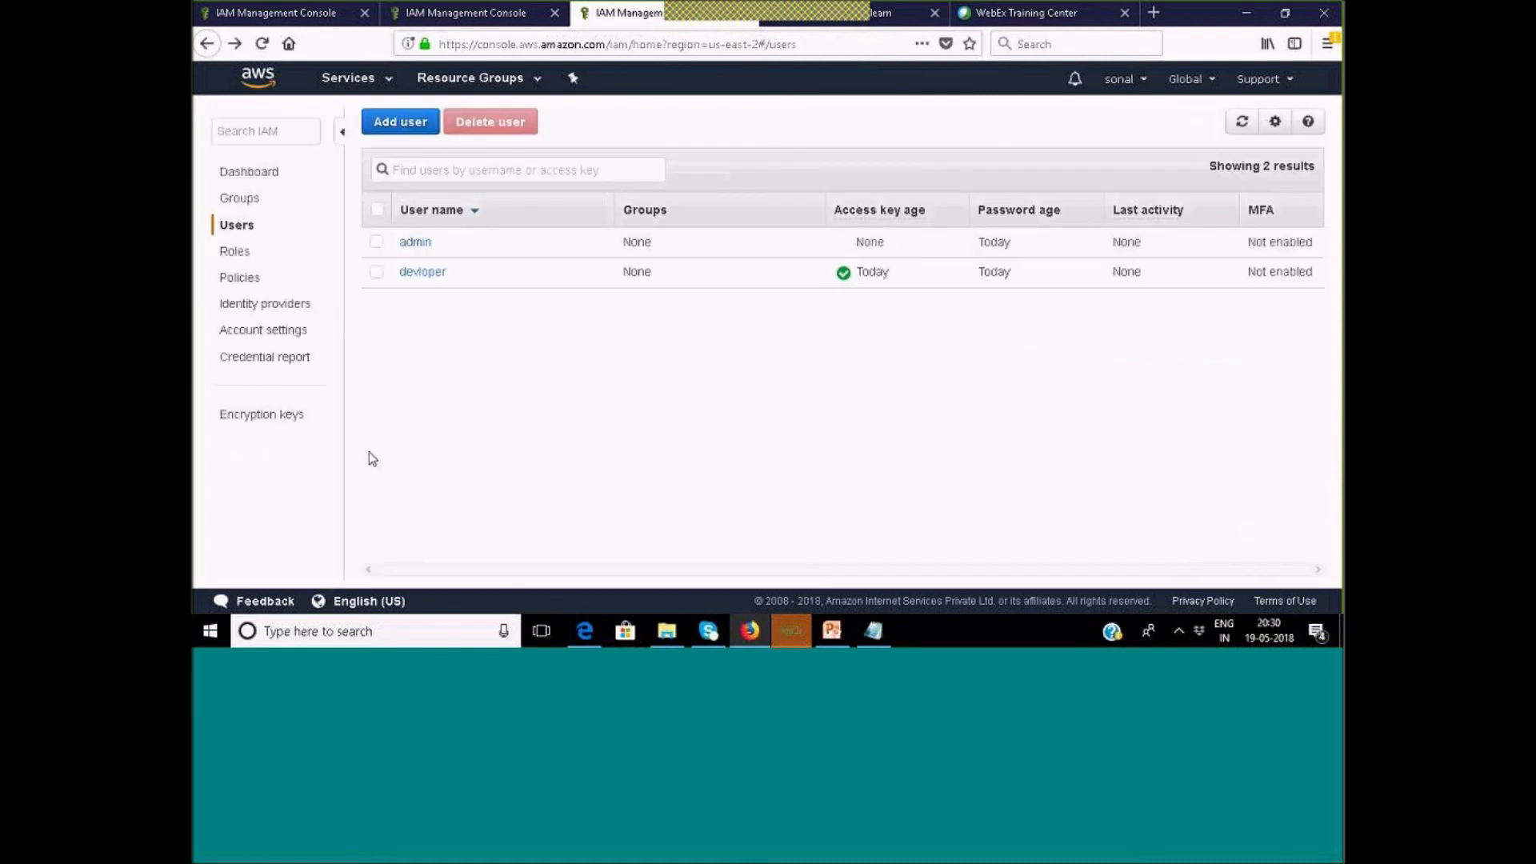
pyautogui.click(416, 243)
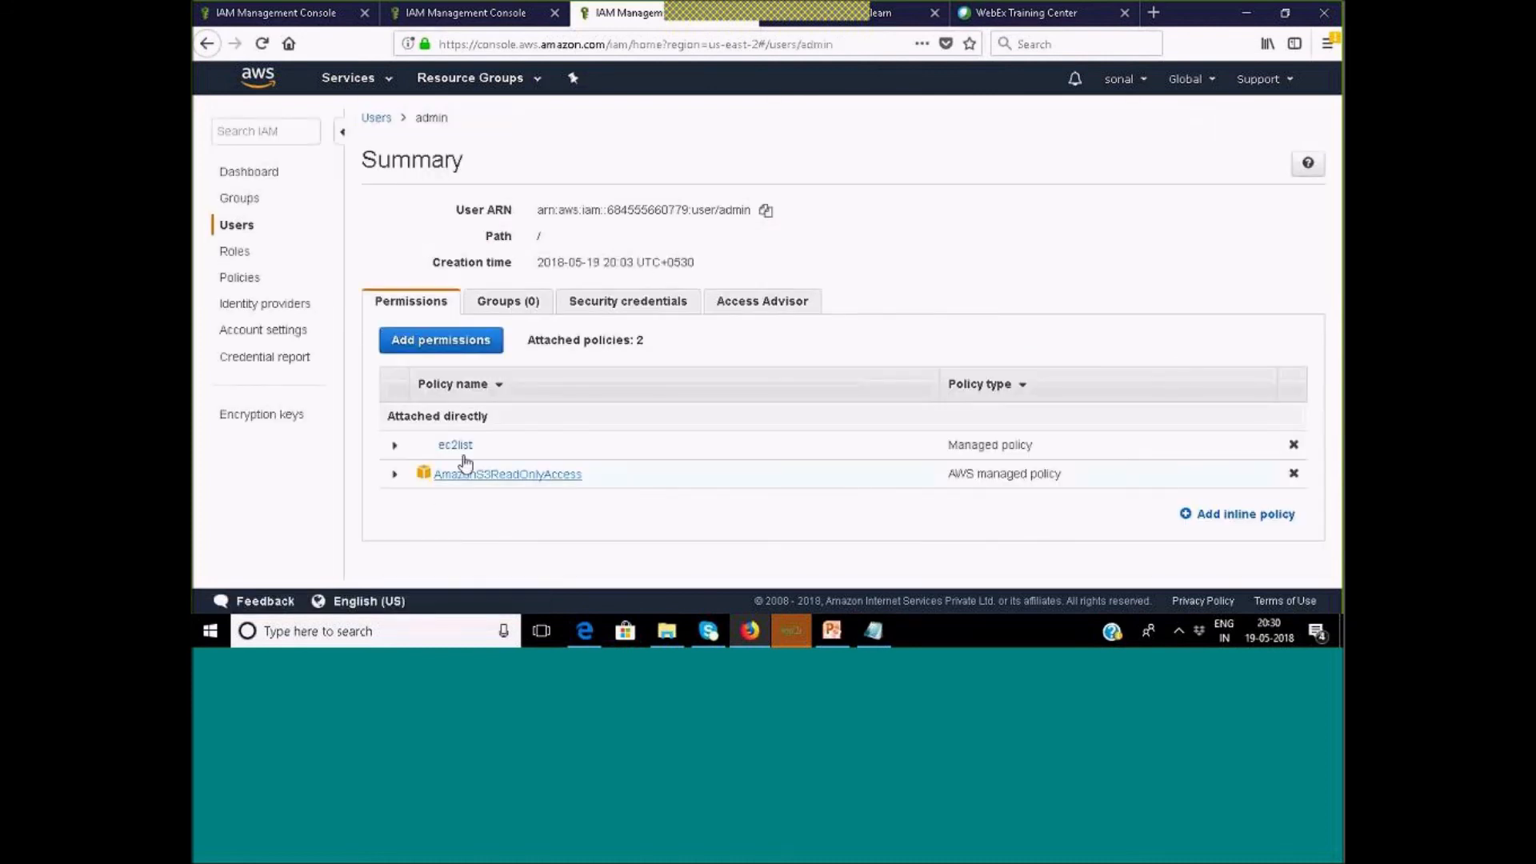